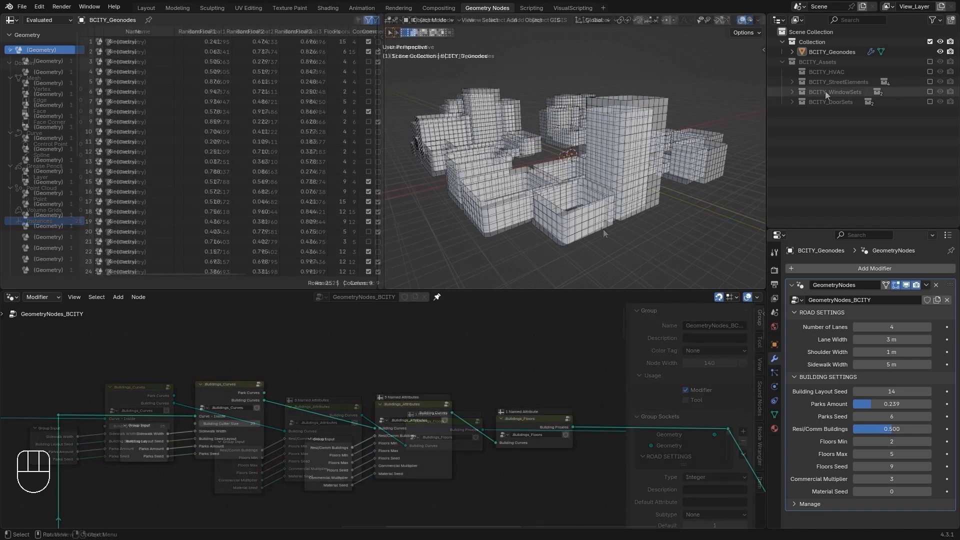
# Step: Hide the main Collection in the viewport and expand BCITY_WindowSets down to the residential window set collections
pyautogui.click(941, 42)
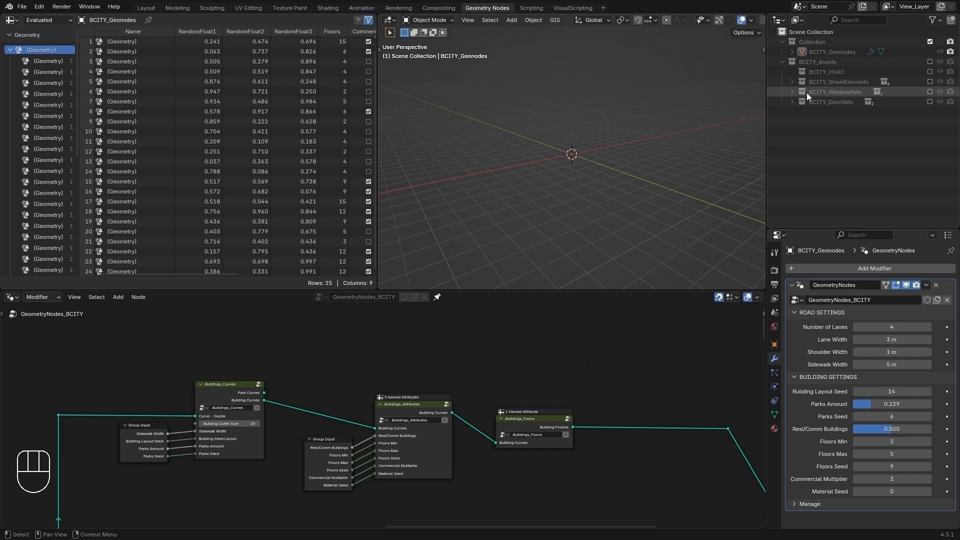
pyautogui.click(793, 92)
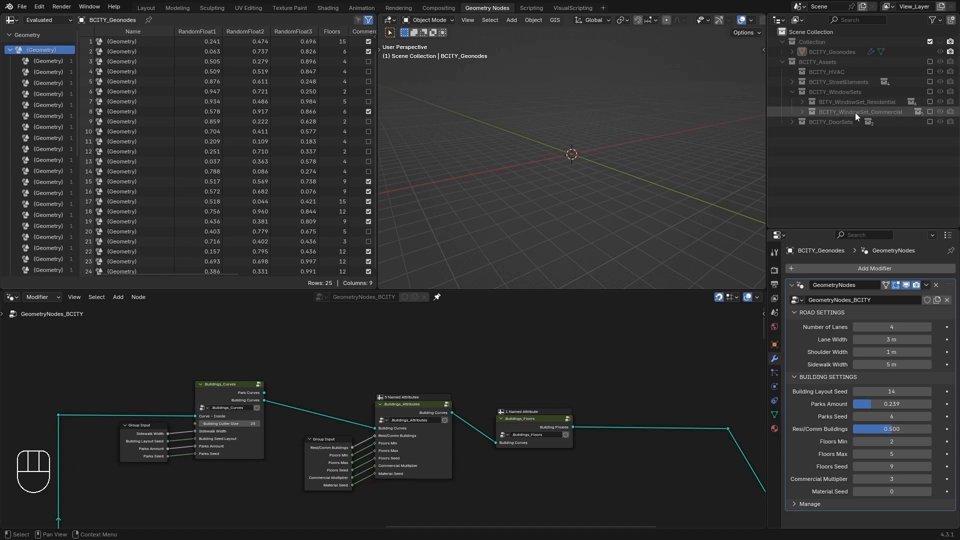
pyautogui.click(804, 103)
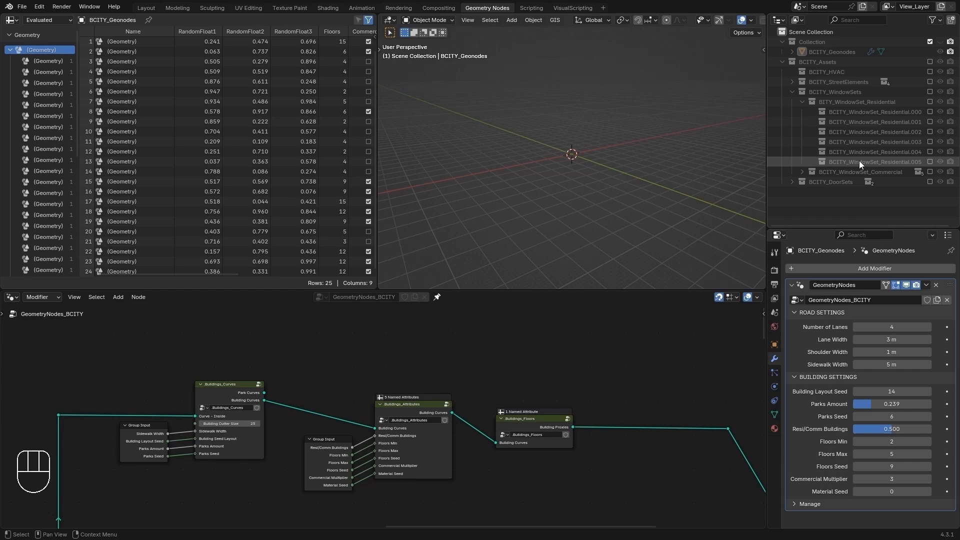
# Step: Include BCITY_WindowSet_Residential.003 in the view layer, expand it and select its var01 and var02 modules one after the other
pyautogui.click(931, 142)
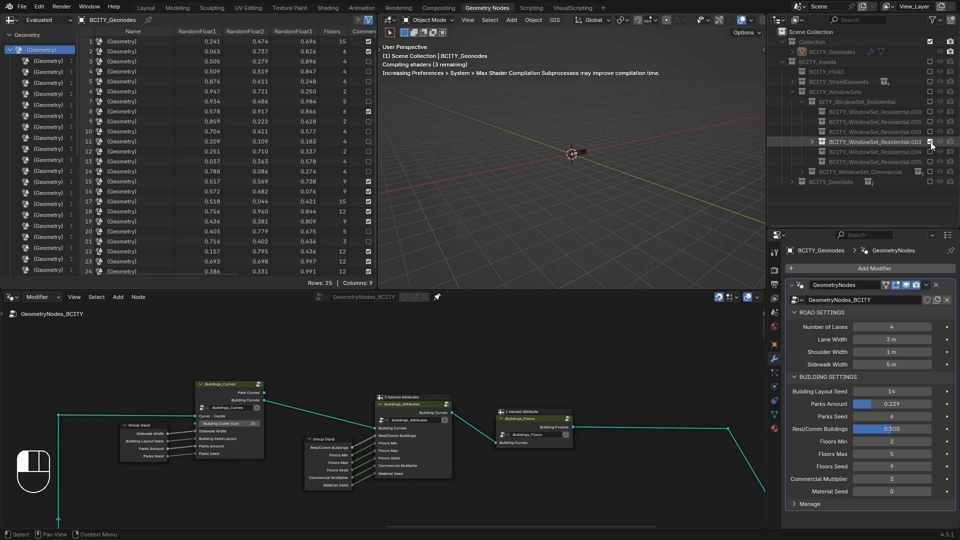
pyautogui.click(812, 142)
pyautogui.click(875, 154)
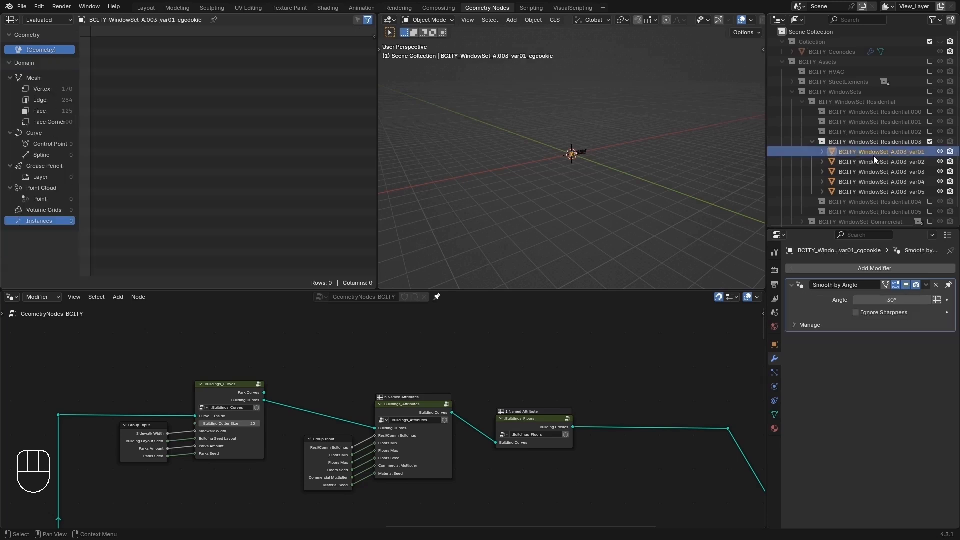
pyautogui.click(872, 161)
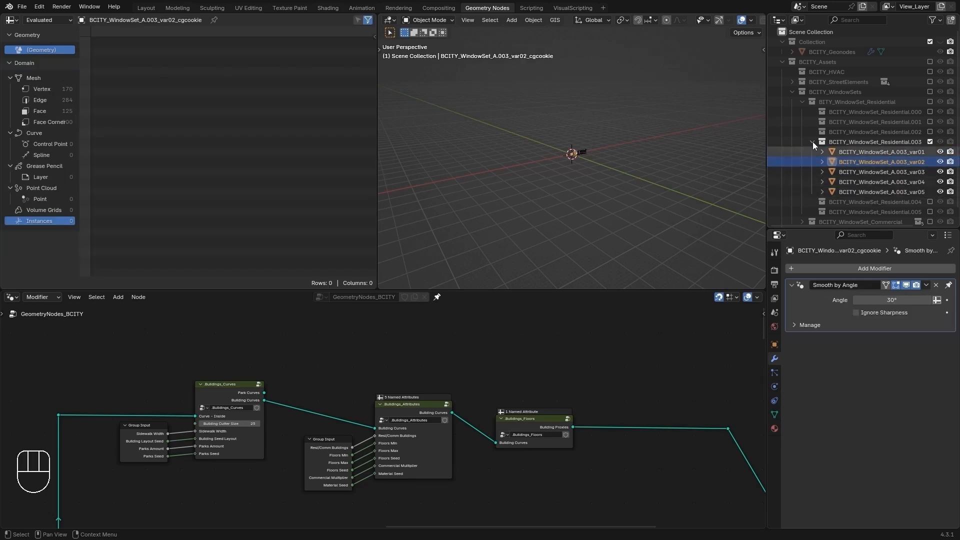
# Step: Turn off the wireframe overlay in the 3D viewport and bring the whole row of Residential.003 wall modules into close view
pyautogui.click(752, 20)
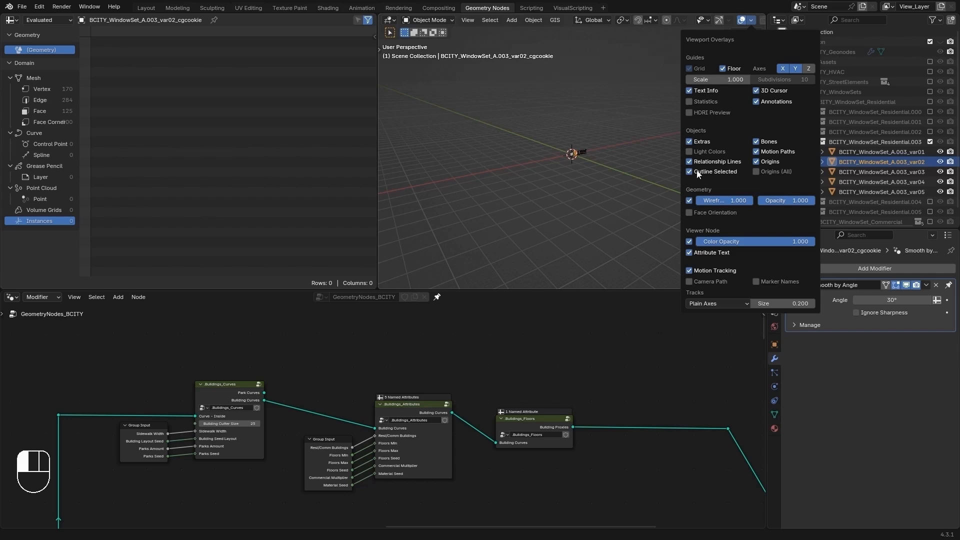
pyautogui.scroll(4, 593, 154)
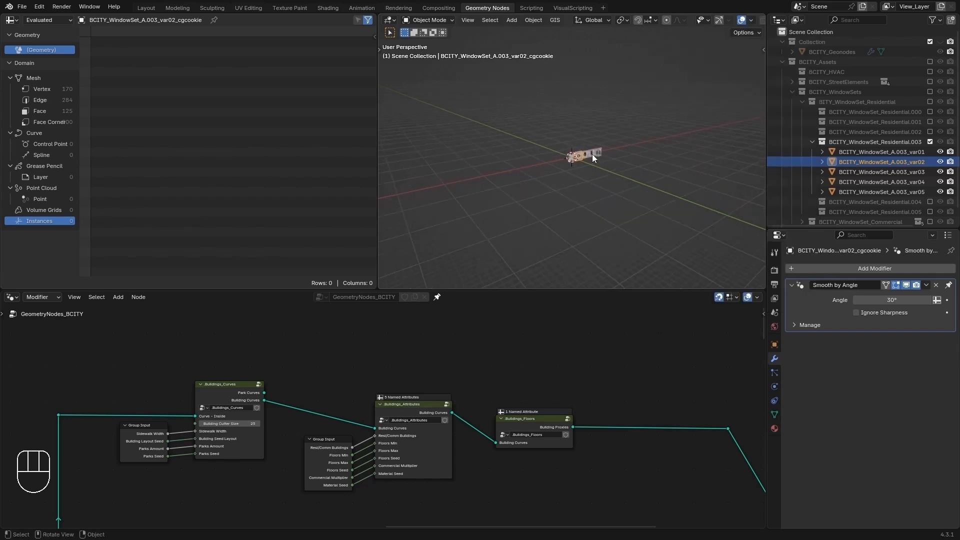
pyautogui.scroll(5, 652, 154)
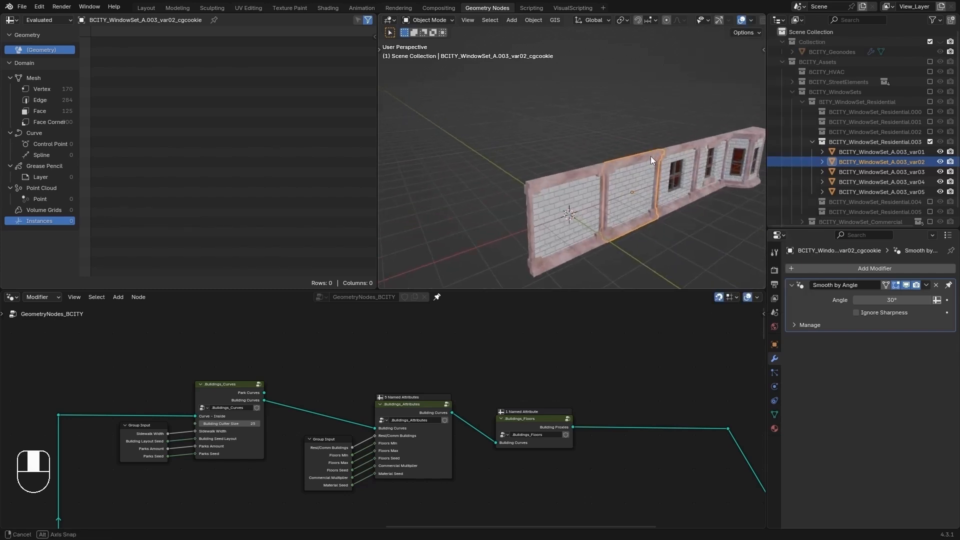
pyautogui.scroll(-1, 671, 145)
pyautogui.keyDown('shift'); pyautogui.moveTo(671, 145); pyautogui.dragTo(606, 145, button='middle'); pyautogui.keyUp('shift')
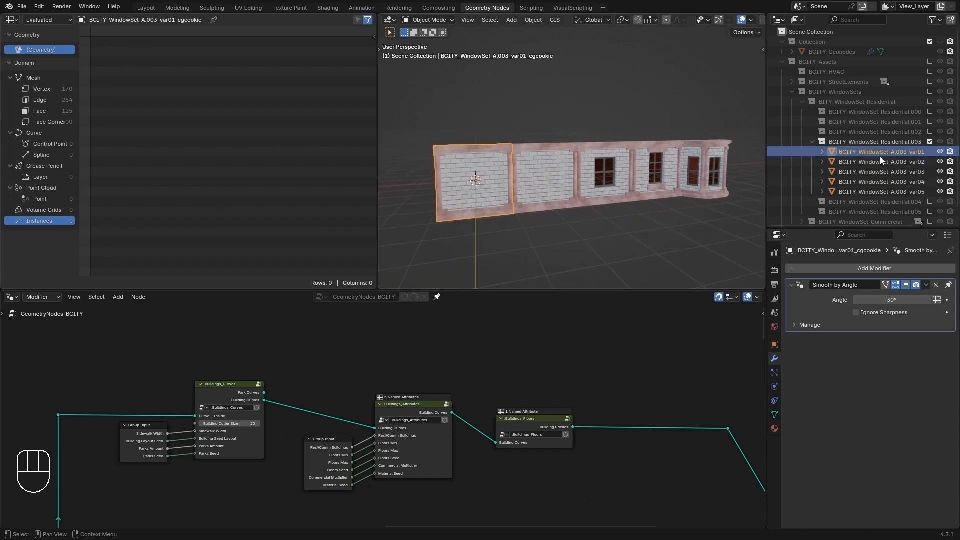
# Step: Step through the five Residential.003 variants, comparing the blank var01 and var02 modules with the windowed ones
pyautogui.click(881, 169)
pyautogui.click(881, 180)
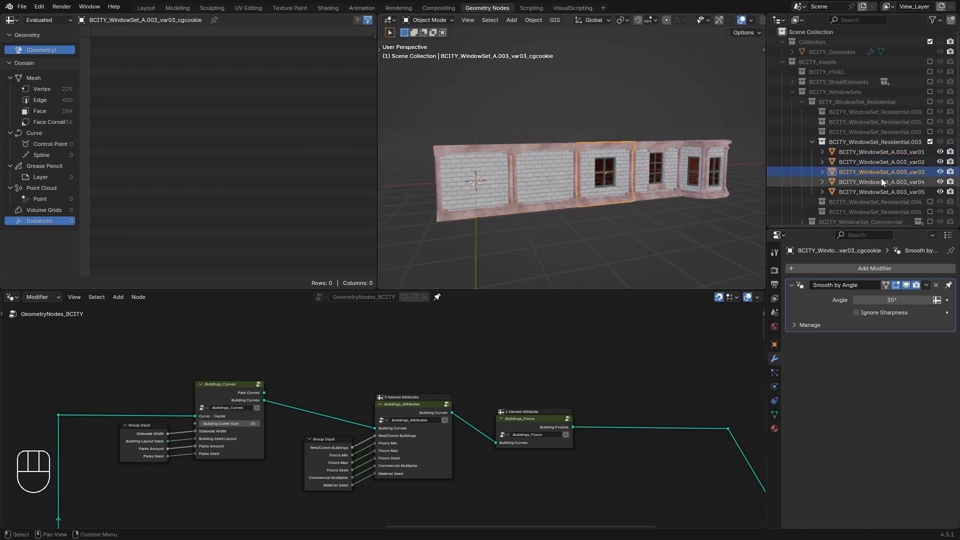
pyautogui.click(883, 191)
pyautogui.press('Up')
pyautogui.press('Up')
pyautogui.press('Up')
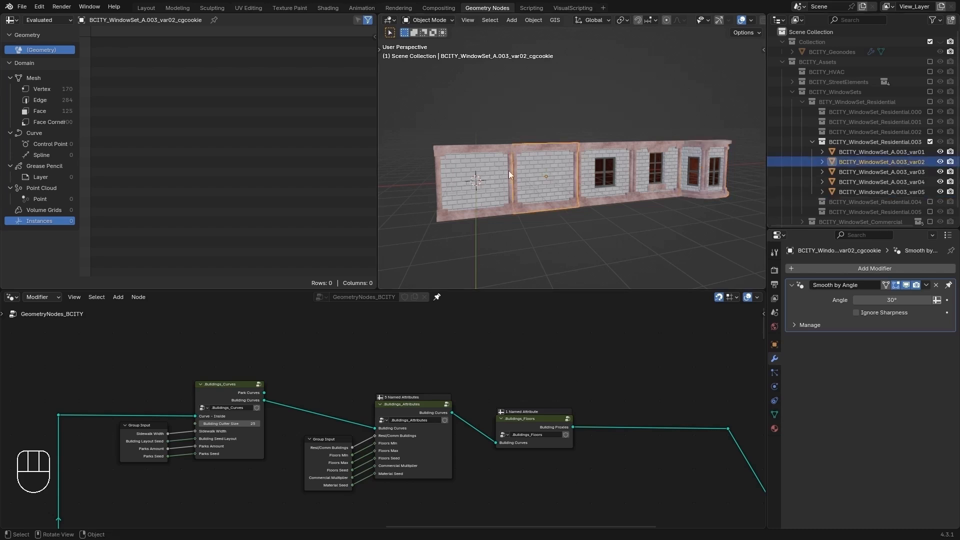
pyautogui.click(486, 170)
pyautogui.click(533, 169)
pyautogui.click(491, 176)
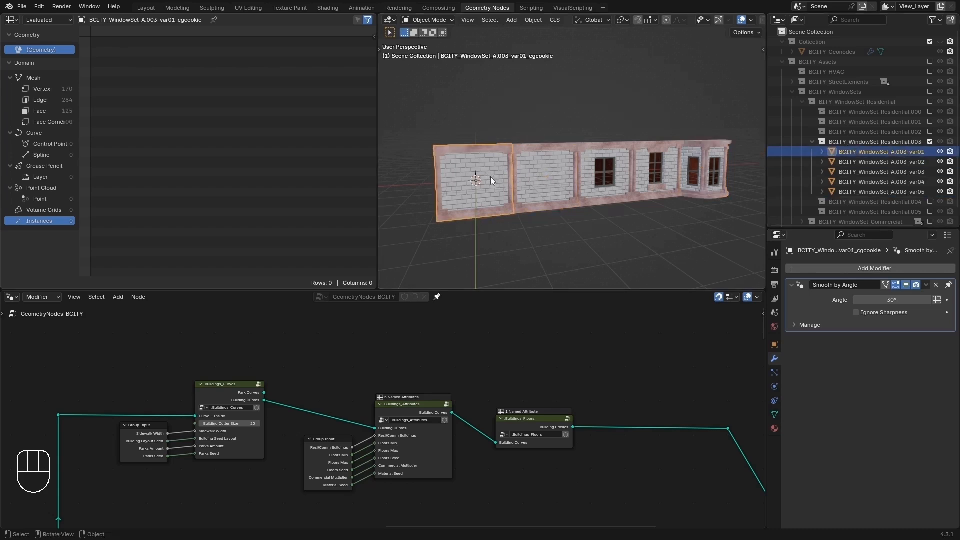
pyautogui.click(899, 161)
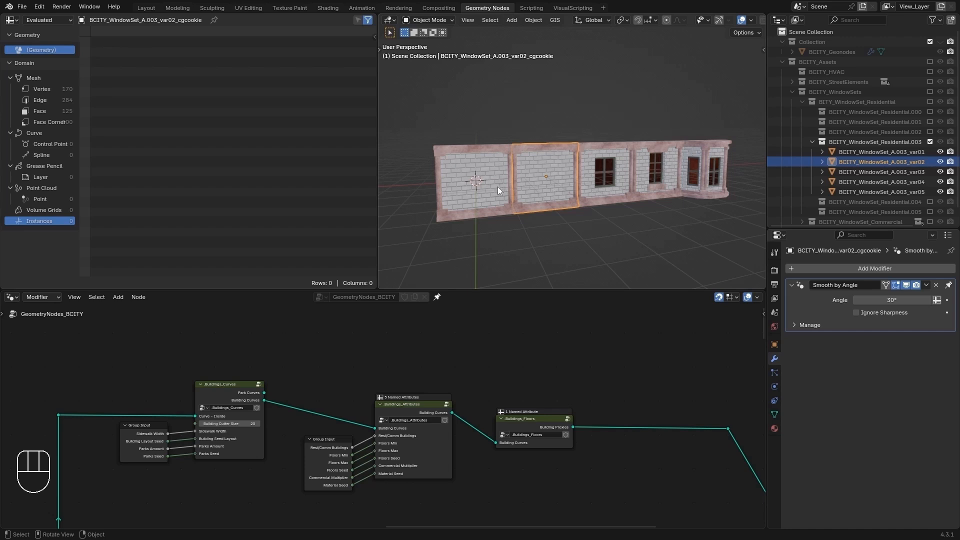
# Step: Examine the pillars and trim between the Residential.003 modules, isolating var01 in local view and returning to the full row
pyautogui.scroll(2, 544, 163)
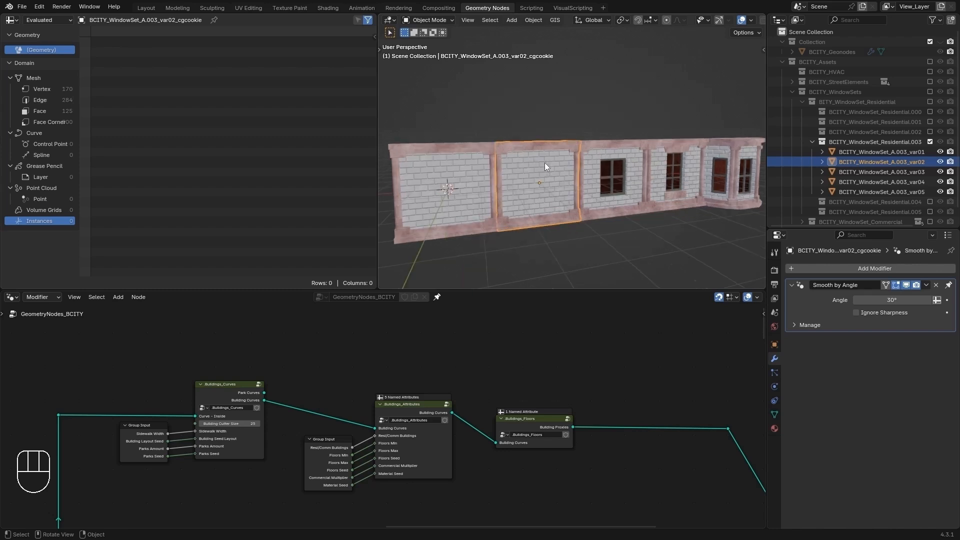
pyautogui.scroll(3, 545, 163)
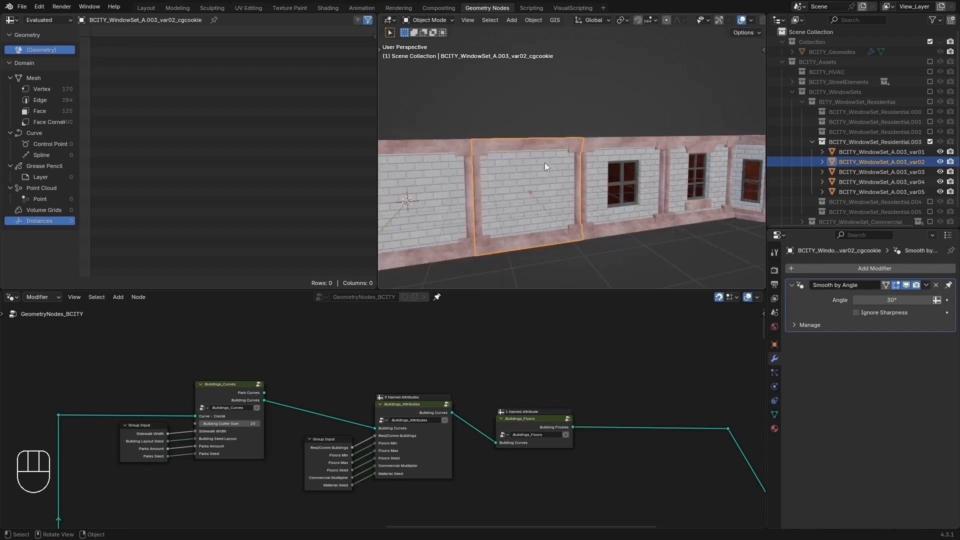
pyautogui.moveTo(544, 163); pyautogui.dragTo(563, 152, button='middle')
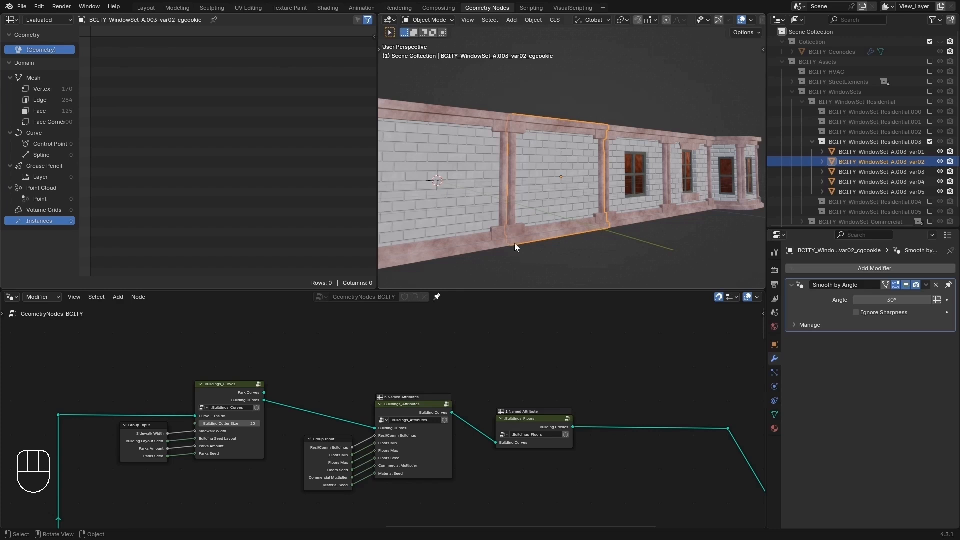
pyautogui.scroll(-3, 473, 118)
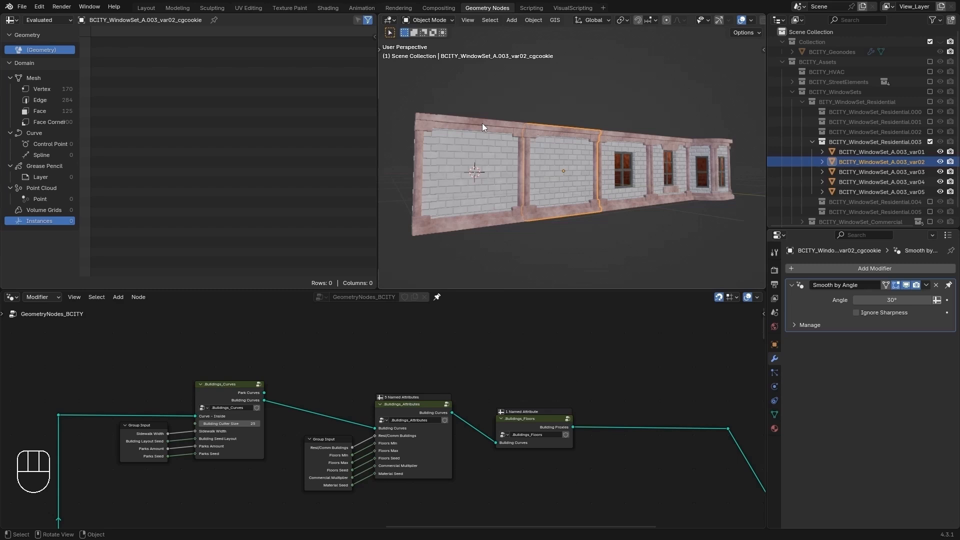
pyautogui.click(494, 146)
pyautogui.press('KP_Divide')
pyautogui.moveTo(524, 165); pyautogui.dragTo(543, 190, button='middle')
pyautogui.press('KP_Divide')
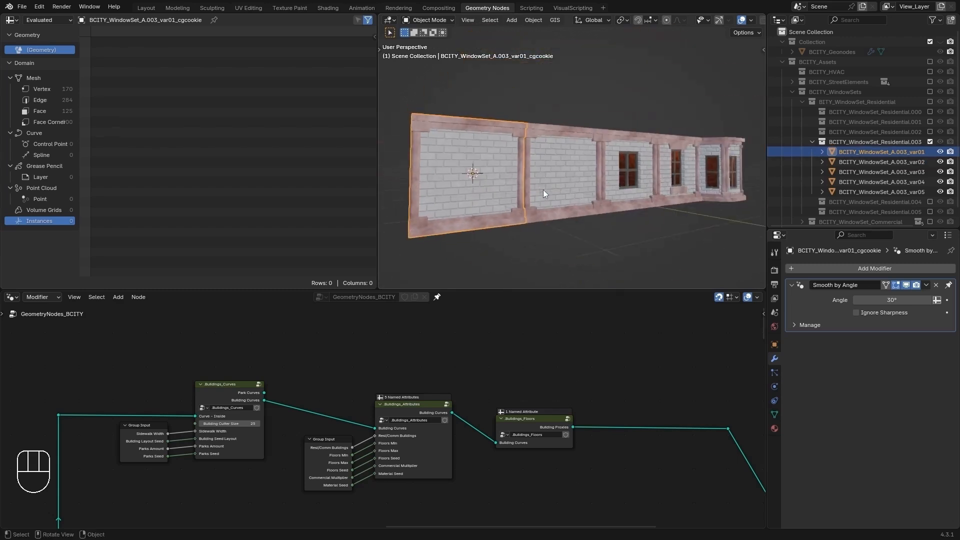
# Step: Exclude Residential.003 from the view layer, include BCITY_WindowSet_Residential.002 instead, and select its var01 module
pyautogui.click(930, 142)
pyautogui.click(930, 132)
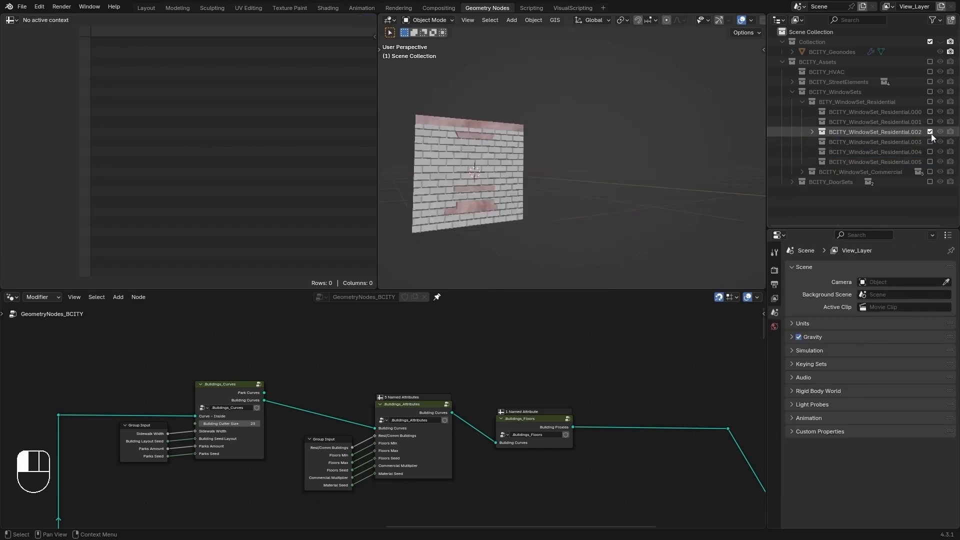
pyautogui.click(805, 130)
pyautogui.click(812, 132)
pyautogui.click(841, 142)
# Step: Slide the Residential.002 var01 module 3 m and the var05 module 6 m along the global X axis
pyautogui.scroll(-4, 568, 173)
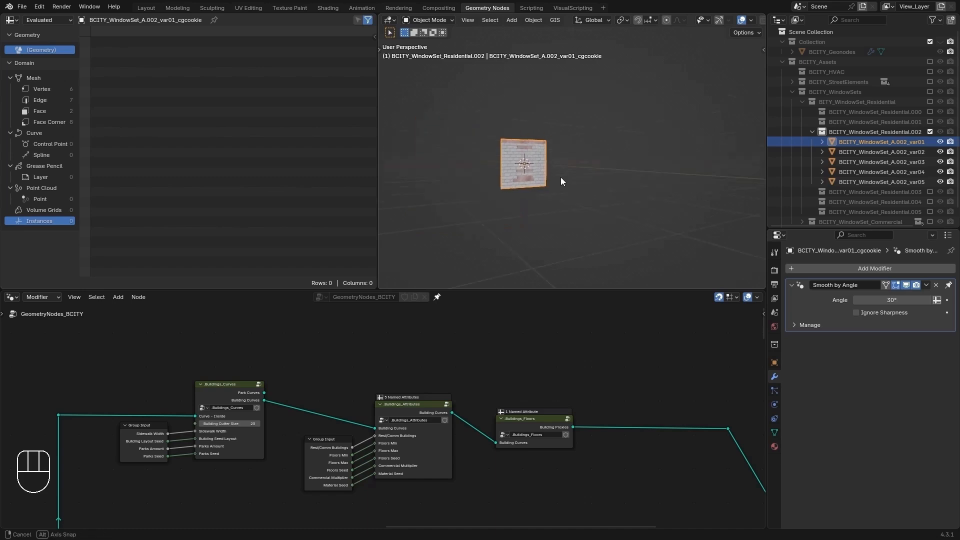
pyautogui.moveTo(560, 177); pyautogui.dragTo(538, 178, button='middle')
pyautogui.press('g')
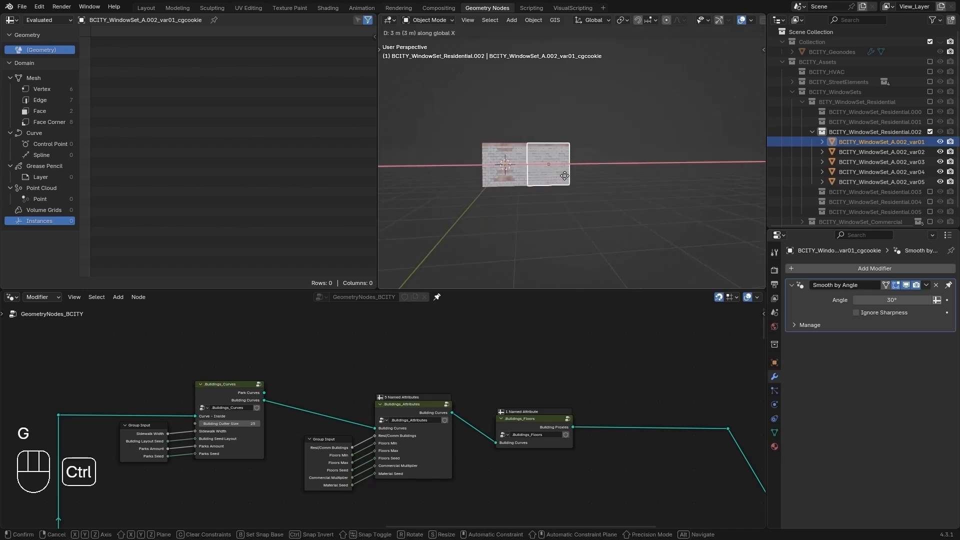
pyautogui.rightClick(567, 175)
pyautogui.click(511, 179)
pyautogui.press('g')
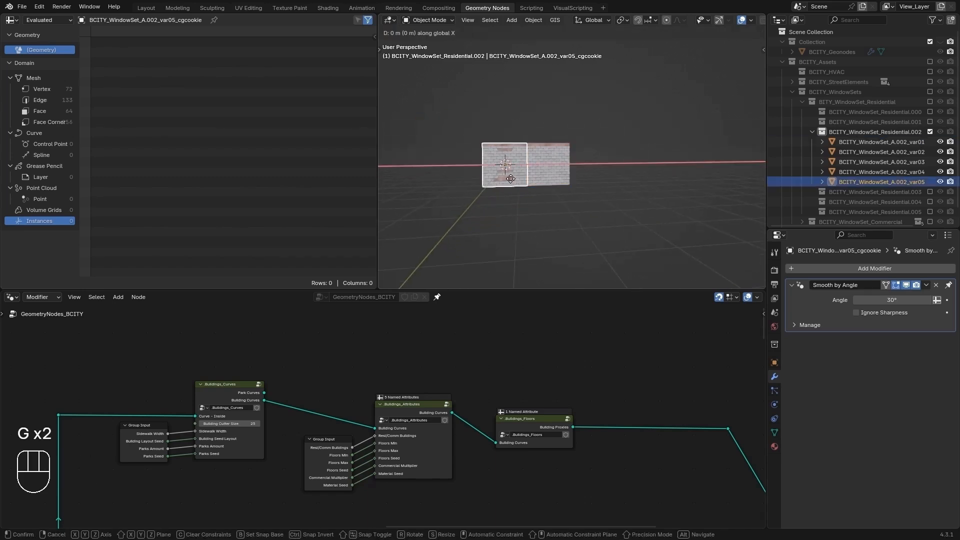
pyautogui.rightClick(626, 179)
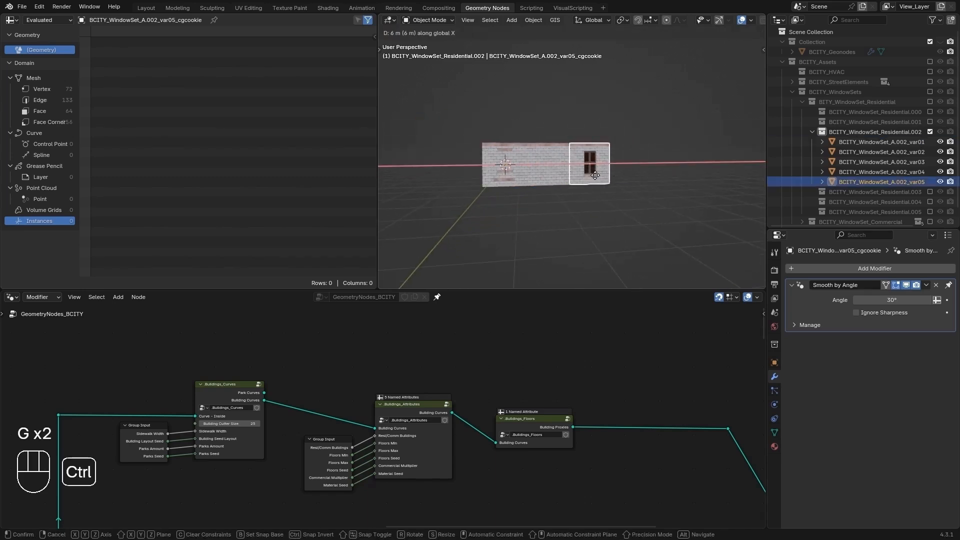
# Step: Move the Residential.002 var04 and var02 modules along global X to continue the row beside var05, and clear the selection
pyautogui.click(508, 174)
pyautogui.press('g')
pyautogui.rightClick(528, 171)
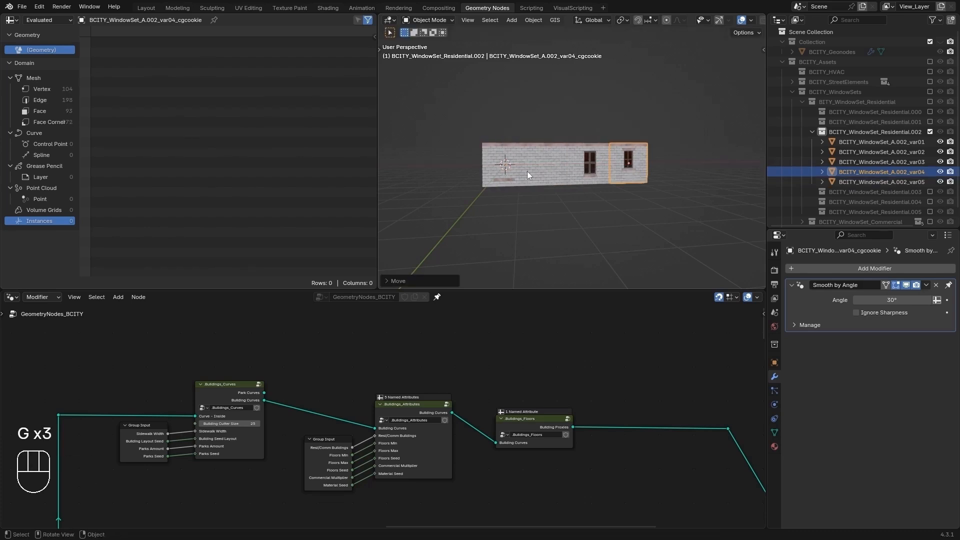
pyautogui.click(512, 171)
pyautogui.press('g')
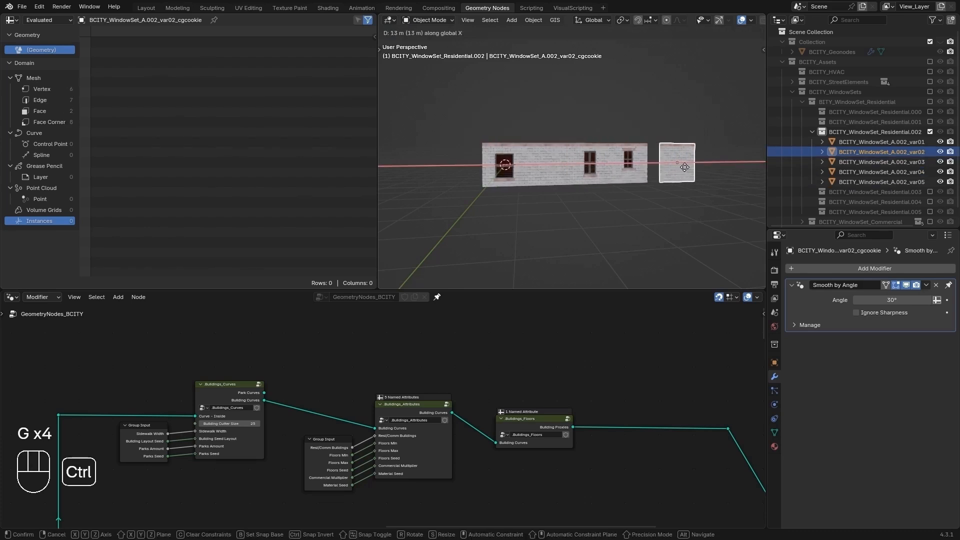
pyautogui.rightClick(673, 167)
pyautogui.hotkey('alt', 'a')
pyautogui.click(510, 167)
pyautogui.press('g')
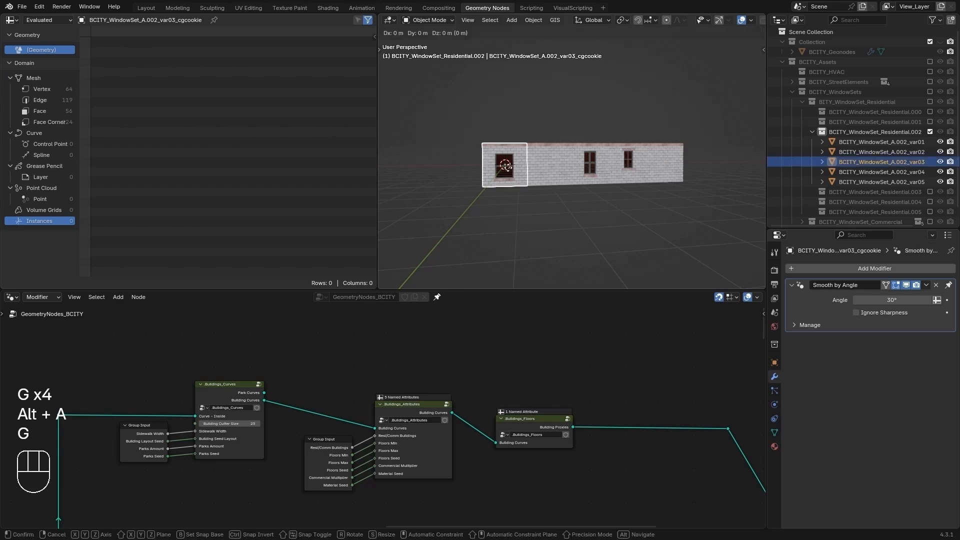
pyautogui.rightClick(494, 168)
pyautogui.hotkey('alt', 'a')
# Step: Examine how the Residential.002 modules join into one wall, selecting each module along the upper trim
pyautogui.scroll(2, 520, 172)
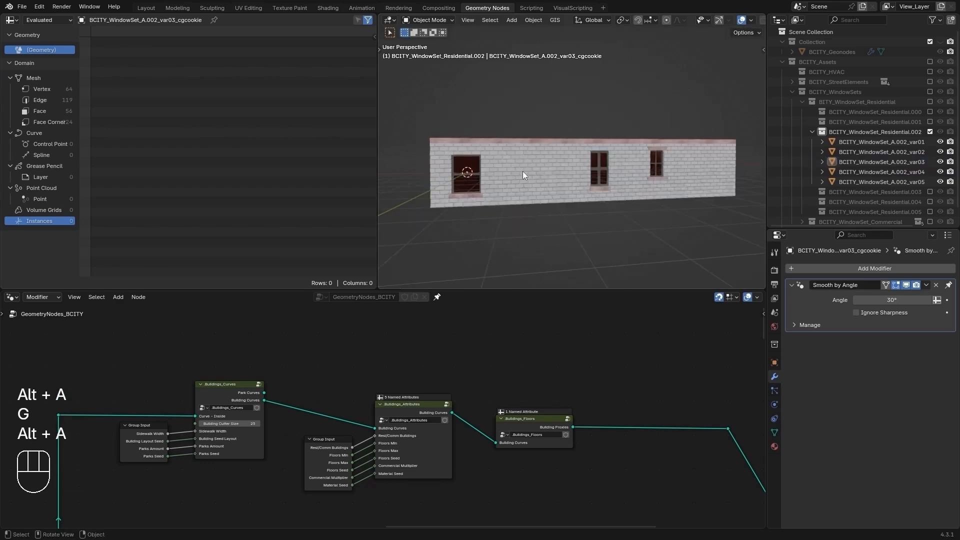
pyautogui.moveTo(523, 171); pyautogui.dragTo(550, 170, button='middle')
pyautogui.scroll(3, 563, 170)
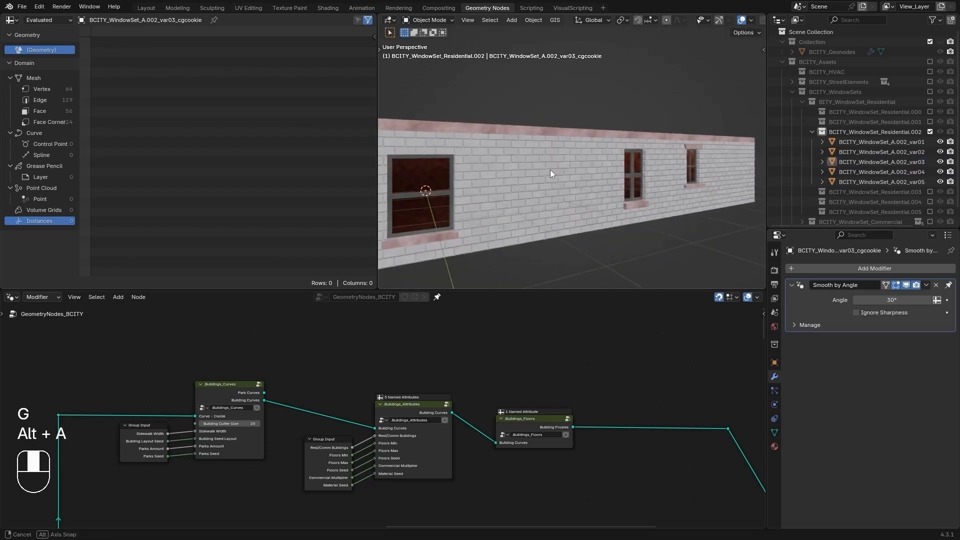
pyautogui.scroll(-2, 550, 170)
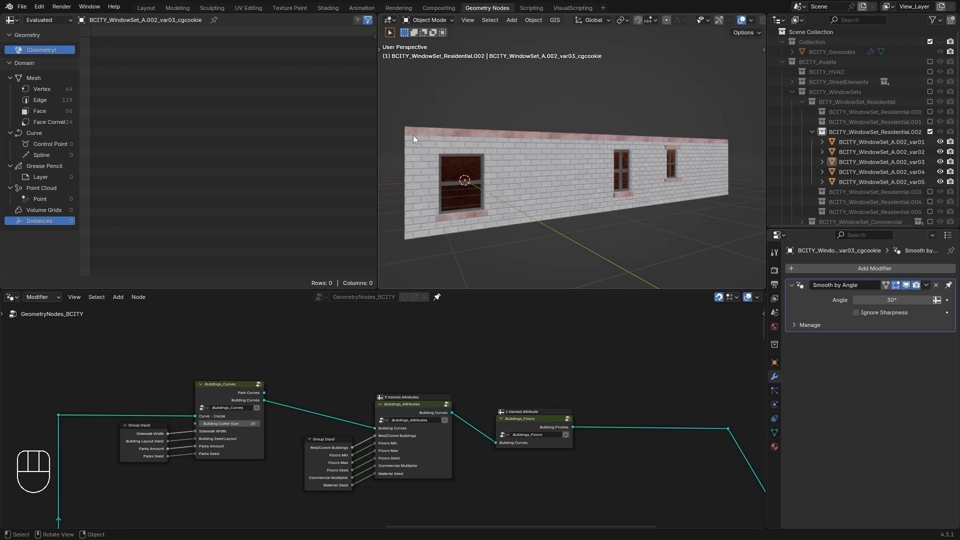
pyautogui.click(487, 135)
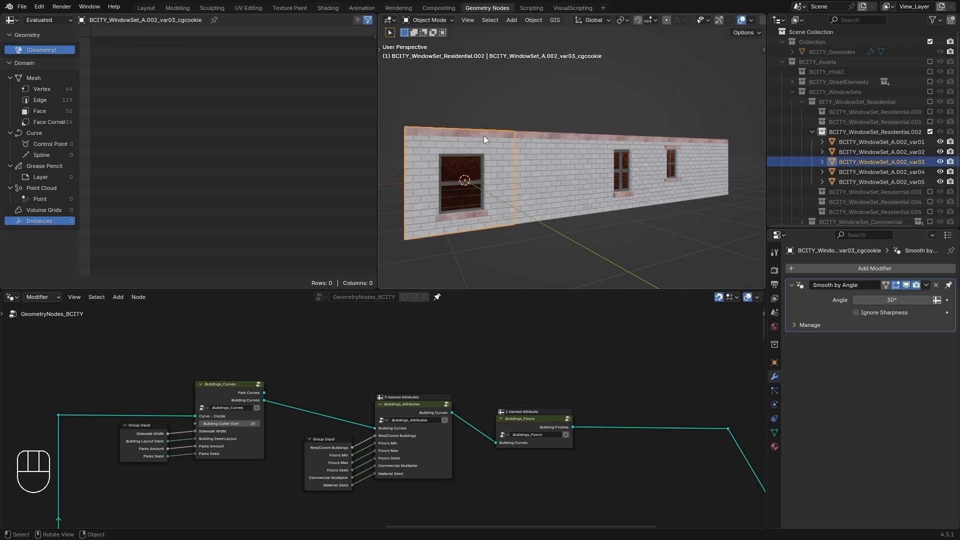
pyautogui.click(547, 135)
pyautogui.click(623, 135)
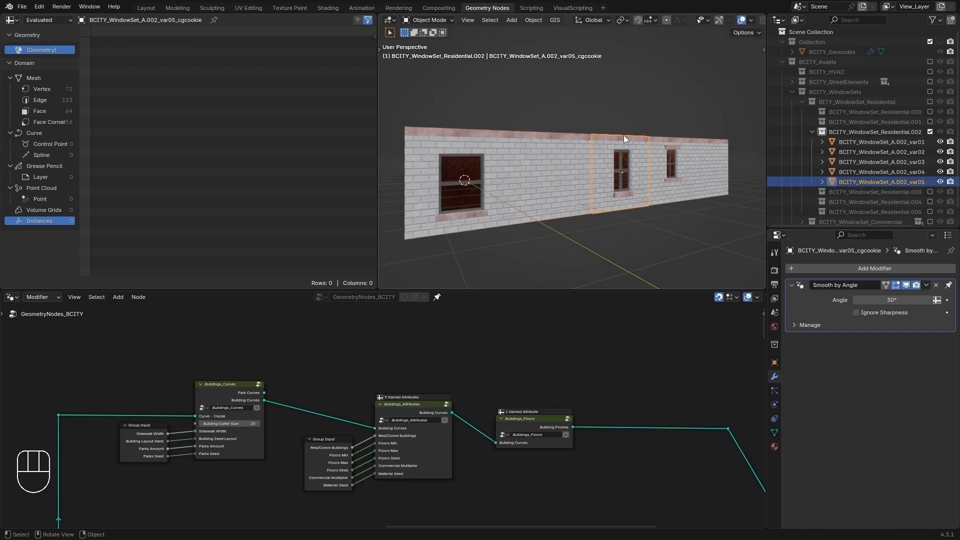
pyautogui.click(662, 137)
pyautogui.click(705, 143)
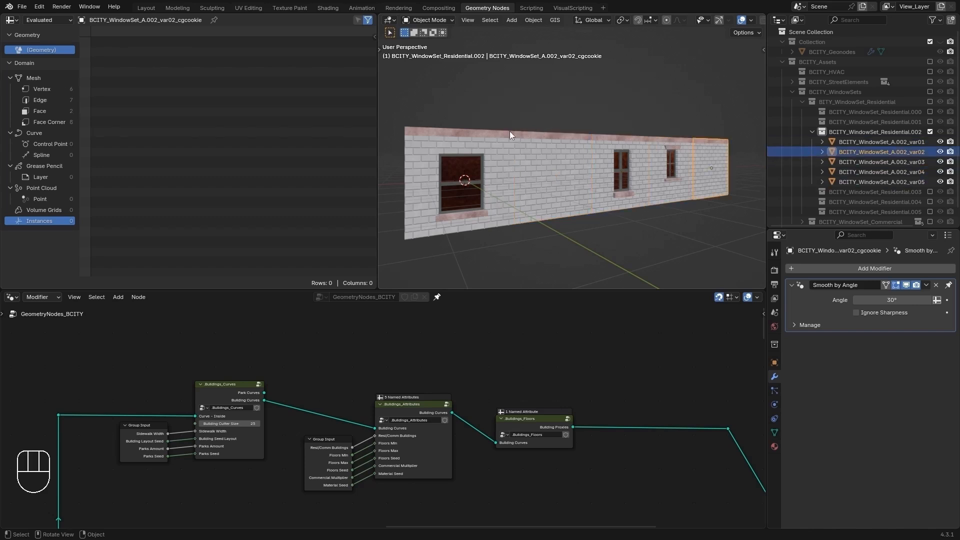
pyautogui.scroll(-2, 509, 182)
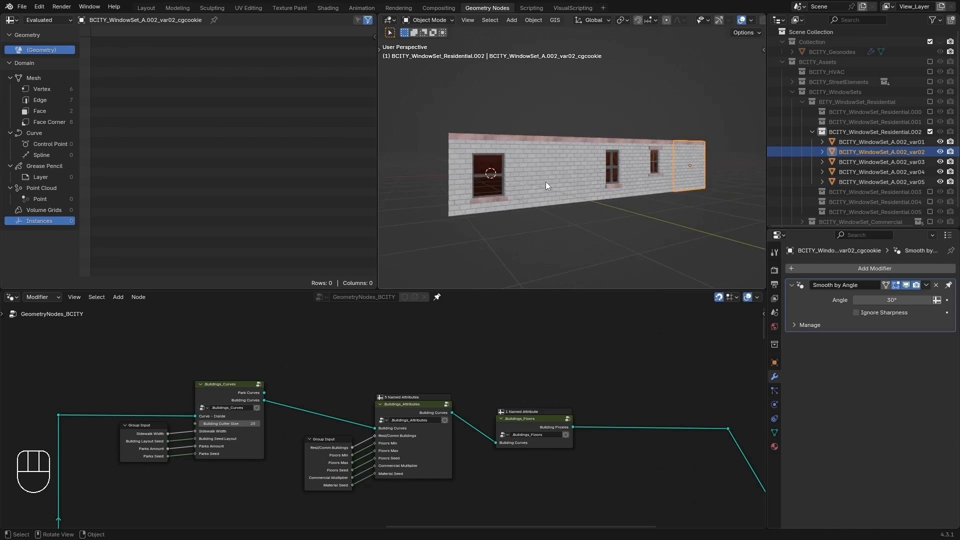
pyautogui.moveTo(545, 181); pyautogui.dragTo(509, 182, button='middle')
pyautogui.scroll(-1, 508, 182)
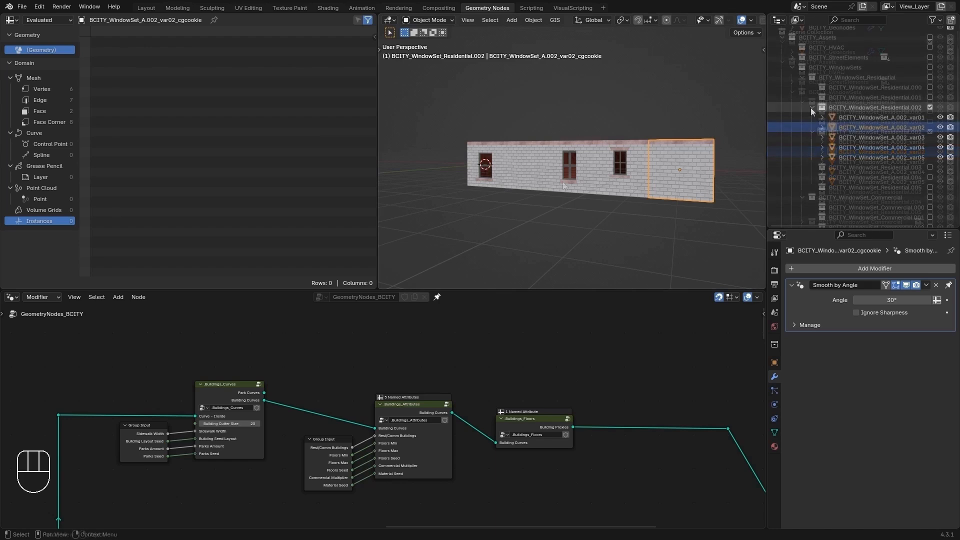
# Step: Inspect the Residential.002 row from another angle, selecting its var01 and var02 wall modules
pyautogui.scroll(-2, 830, 135)
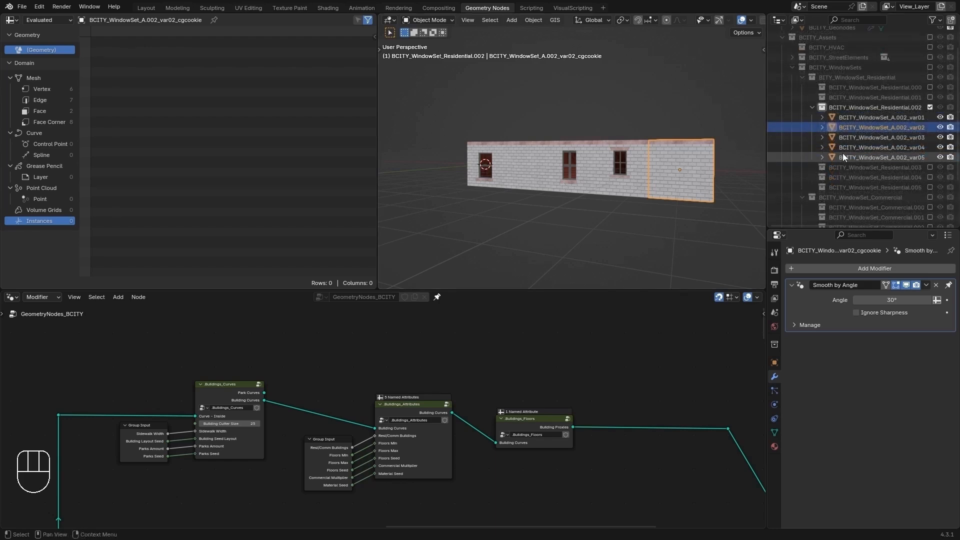
pyautogui.click(520, 170)
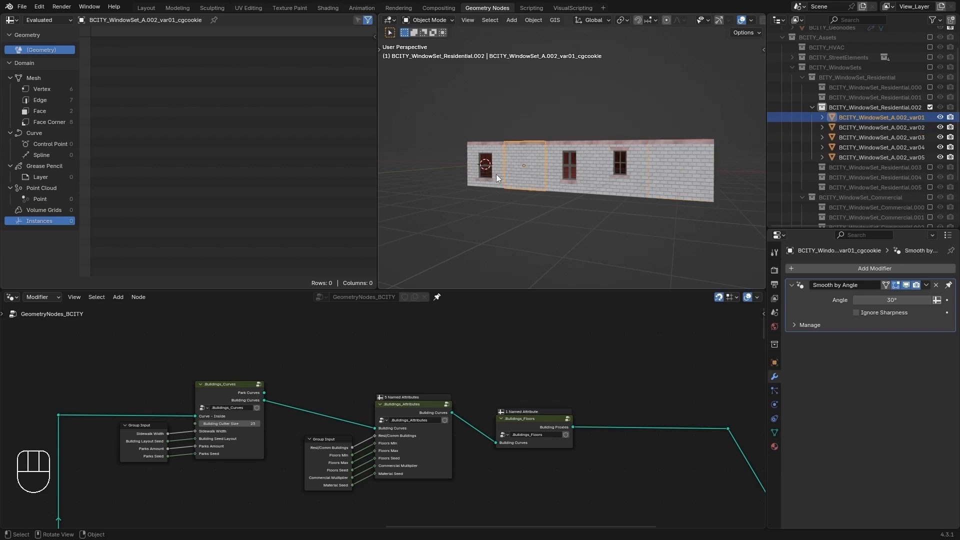
pyautogui.moveTo(496, 175); pyautogui.dragTo(546, 173, button='middle')
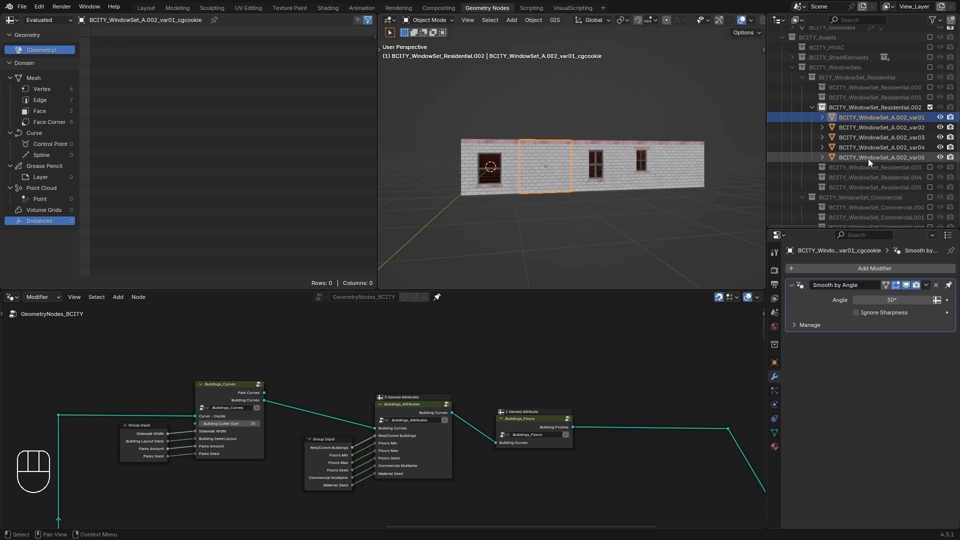
pyautogui.click(865, 128)
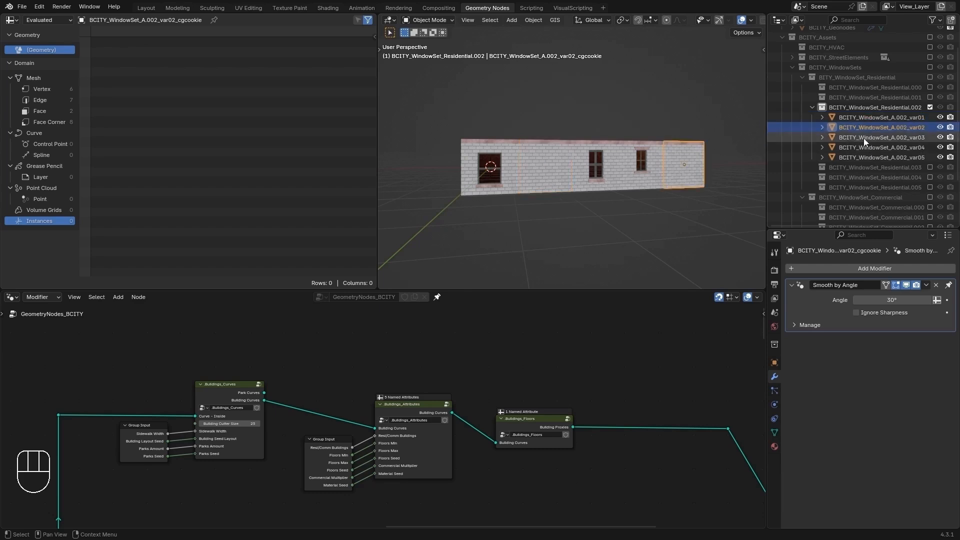
# Step: Create four nested collections inside BCITY_WindowSet_Residential.002
pyautogui.click(862, 109)
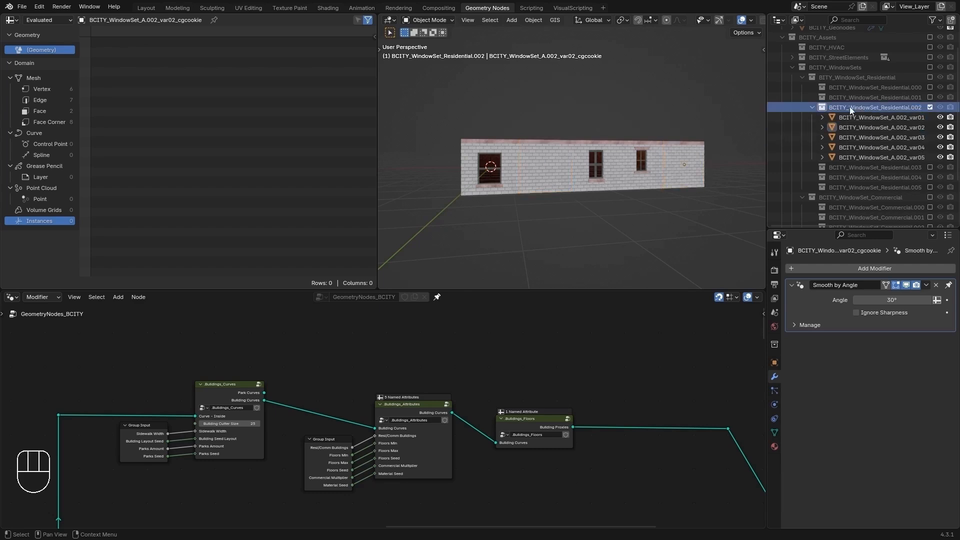
pyautogui.press('c')
pyautogui.press('c')
pyautogui.press('c')
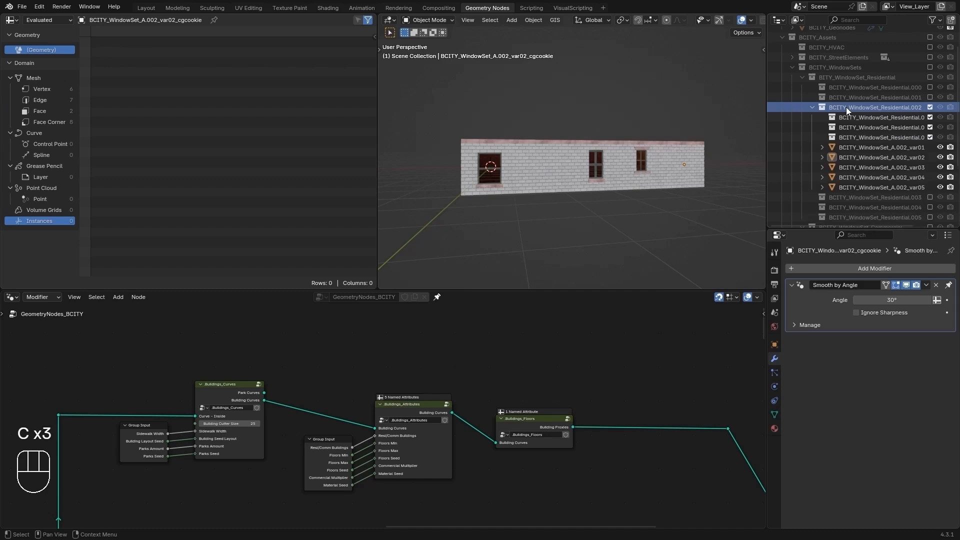
pyautogui.press('c')
# Step: Place modules var01 to var04 each into its own nested collection and collapse those collections
pyautogui.moveTo(854, 157); pyautogui.dragTo(862, 119)
pyautogui.moveTo(855, 167)
pyautogui.mouseDown()
pyautogui.moveTo(857, 140)
pyautogui.moveTo(857, 184)
pyautogui.moveTo(856, 173)
pyautogui.mouseUp()
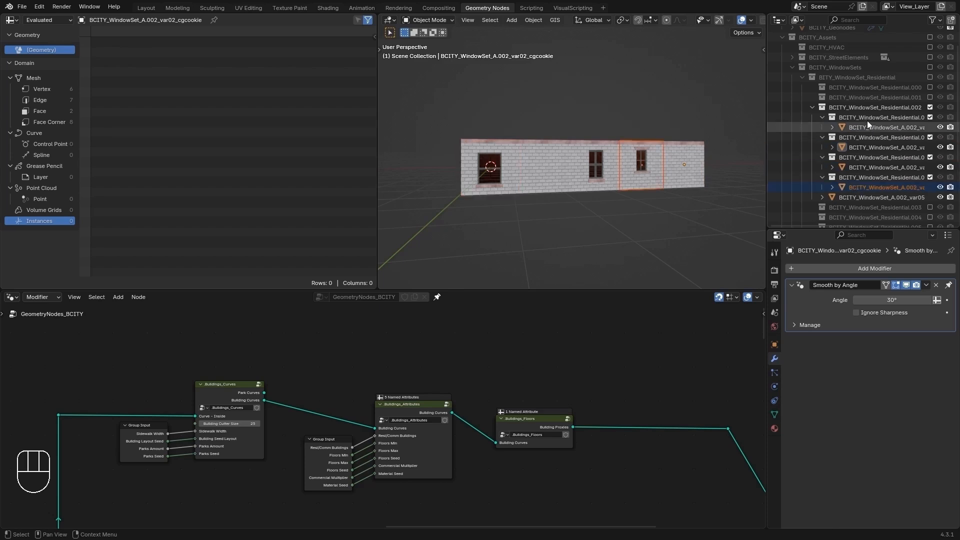
pyautogui.click(838, 117)
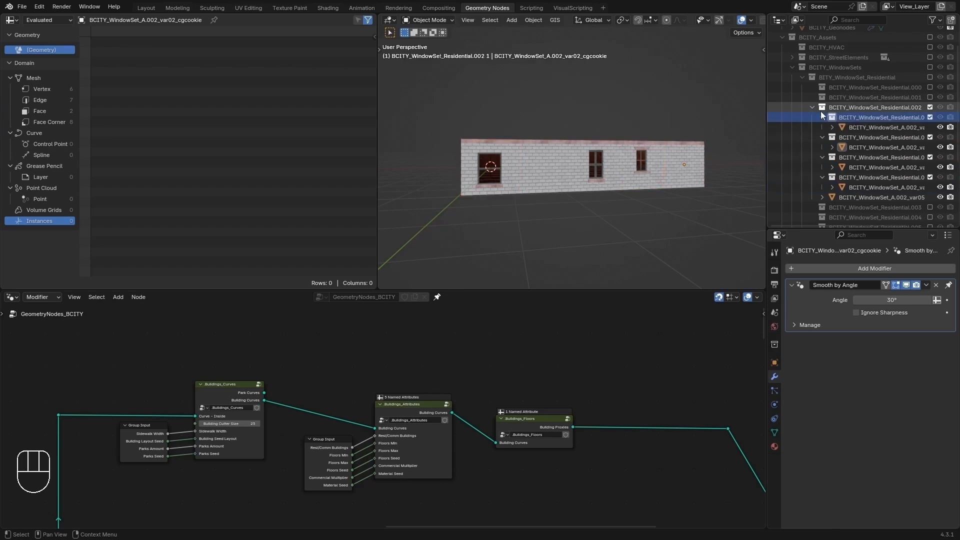
pyautogui.moveTo(823, 118); pyautogui.dragTo(822, 161)
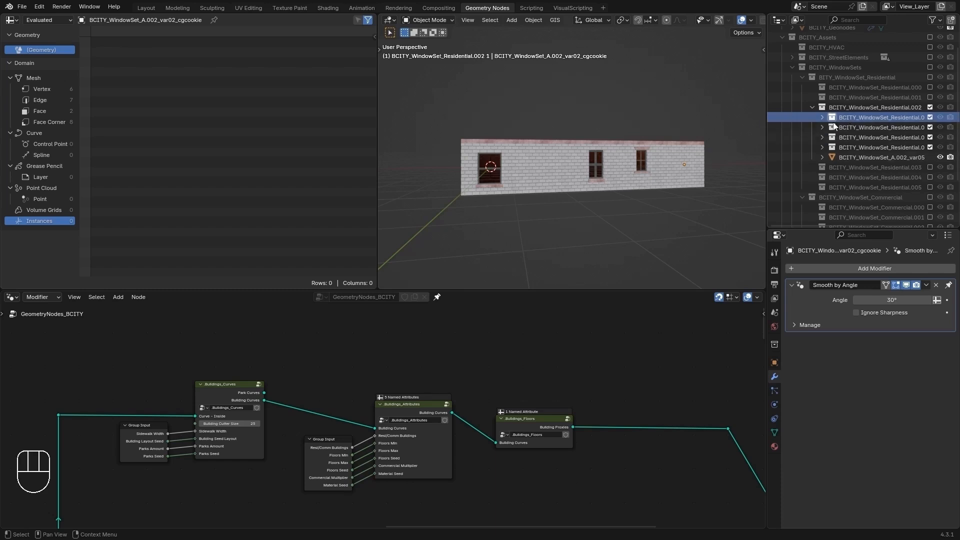
# Step: Undo the module moves and the nested collections created inside Residential.002
pyautogui.hotkey('ctrl', 'z')
pyautogui.hotkey('ctrl', 'z')
pyautogui.hotkey('ctrl', 'z')
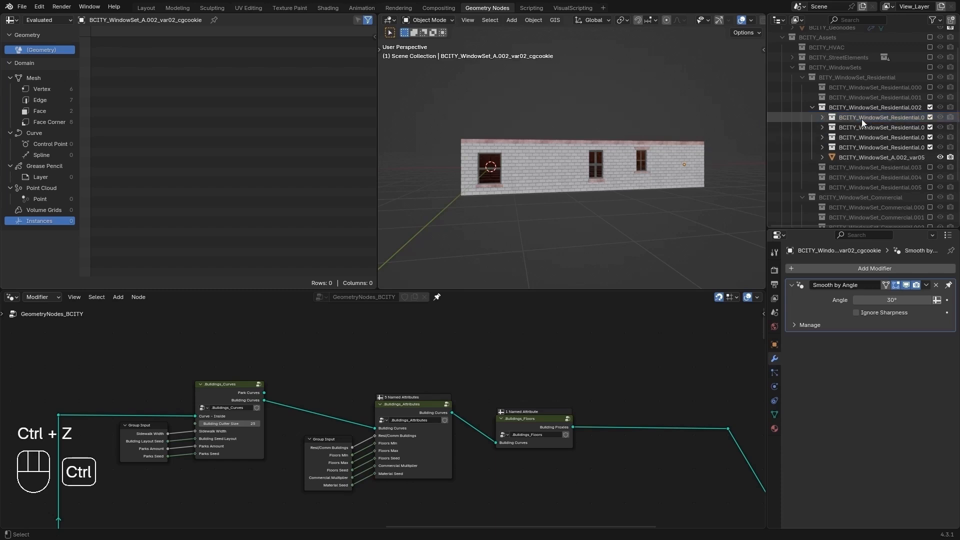
pyautogui.hotkey('ctrl', 'z')
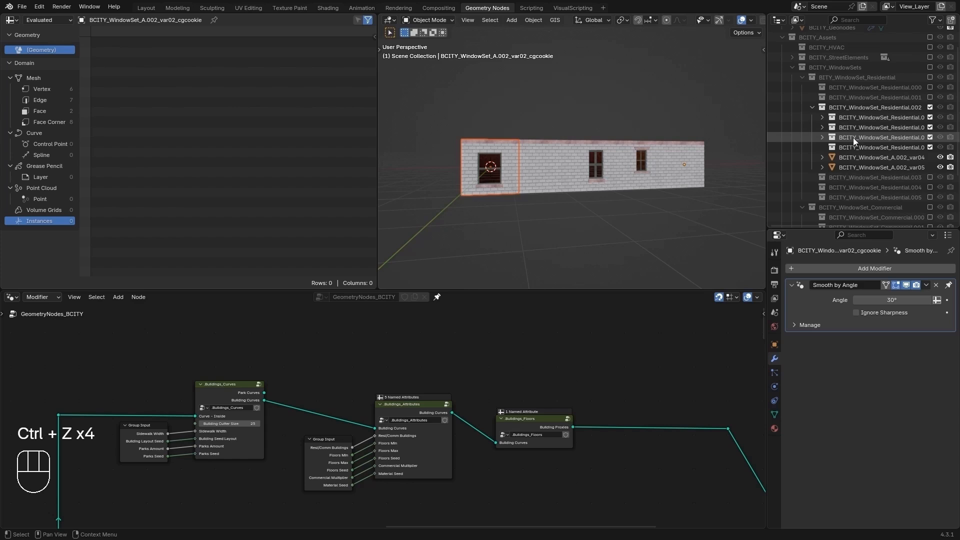
pyautogui.hotkey('ctrl', 'z')
pyautogui.hotkey('ctrl', 'z')
pyautogui.hotkey('ctrl', 'z')
pyautogui.hotkey('ctrl', 'z')
pyautogui.hotkey('ctrl', 'z')
pyautogui.hotkey('ctrl', 'z')
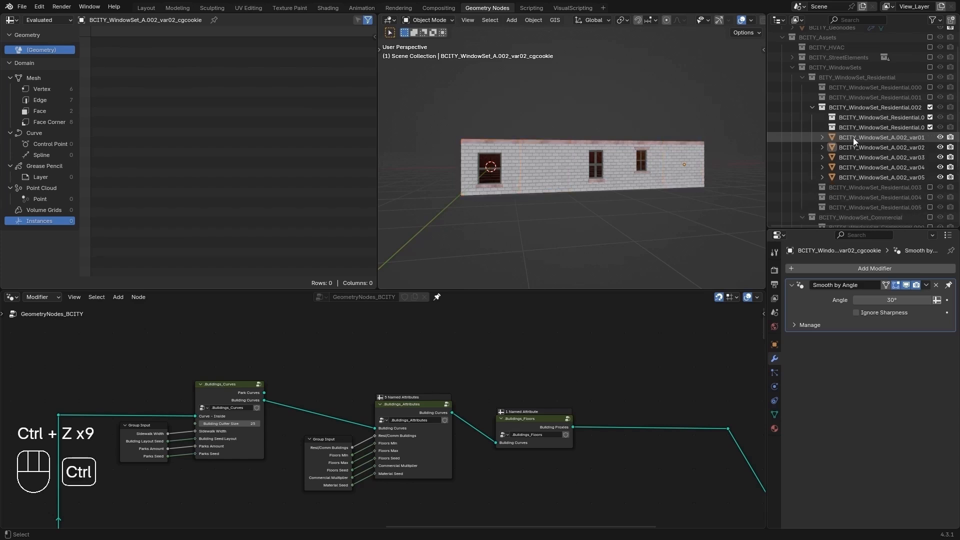
pyautogui.hotkey('ctrl', 'z')
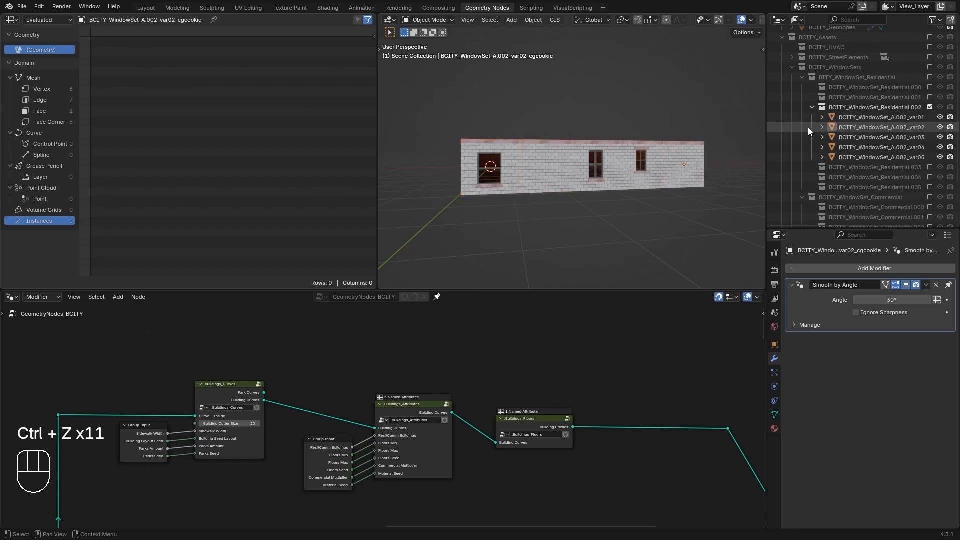
# Step: Clear the location of all five Residential.002 modules so they stack at the origin, and deselect everything
pyautogui.click(590, 182)
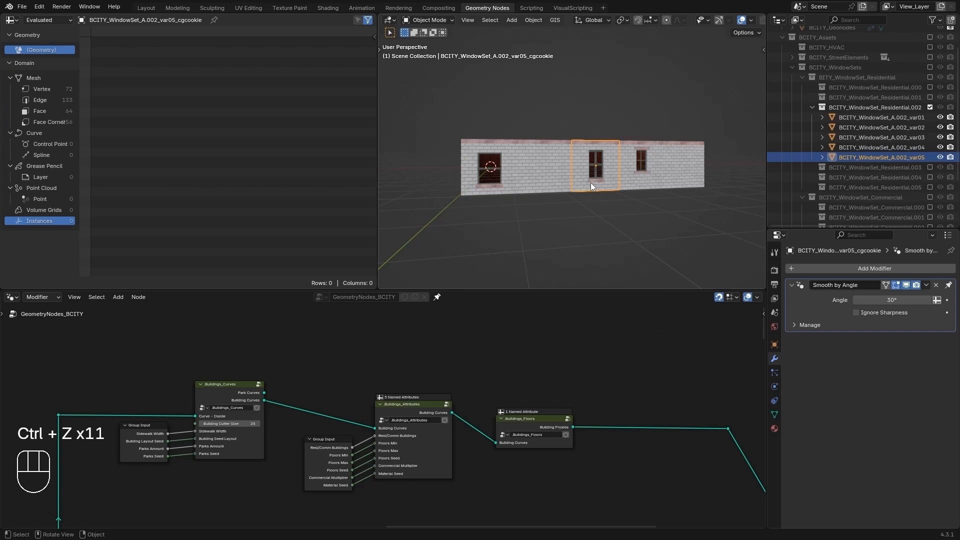
pyautogui.click(518, 181)
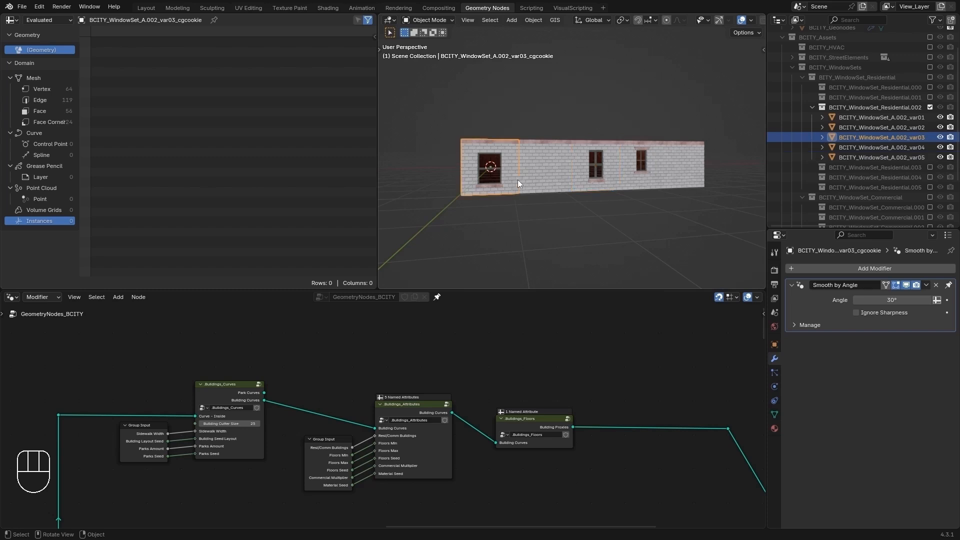
pyautogui.press('a')
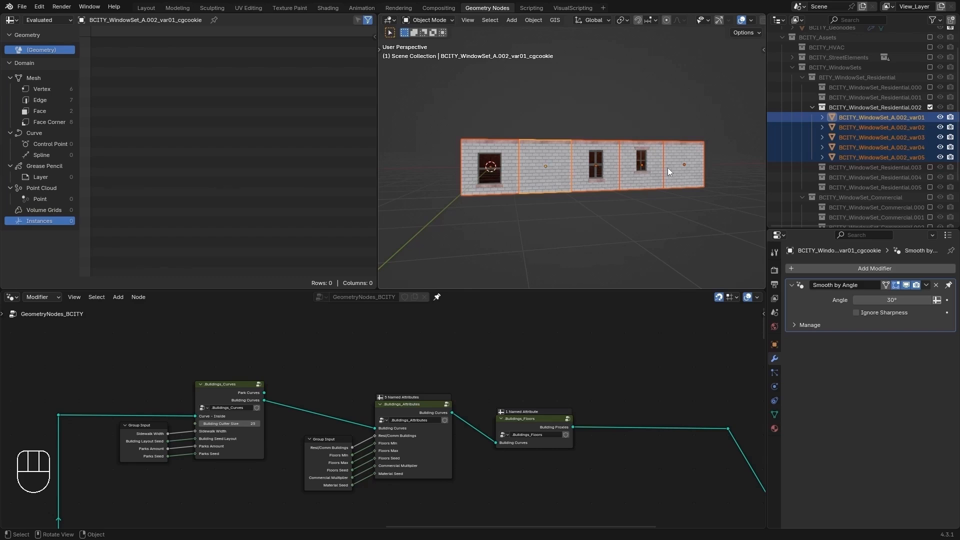
pyautogui.moveTo(477, 174); pyautogui.dragTo(498, 181, button='middle')
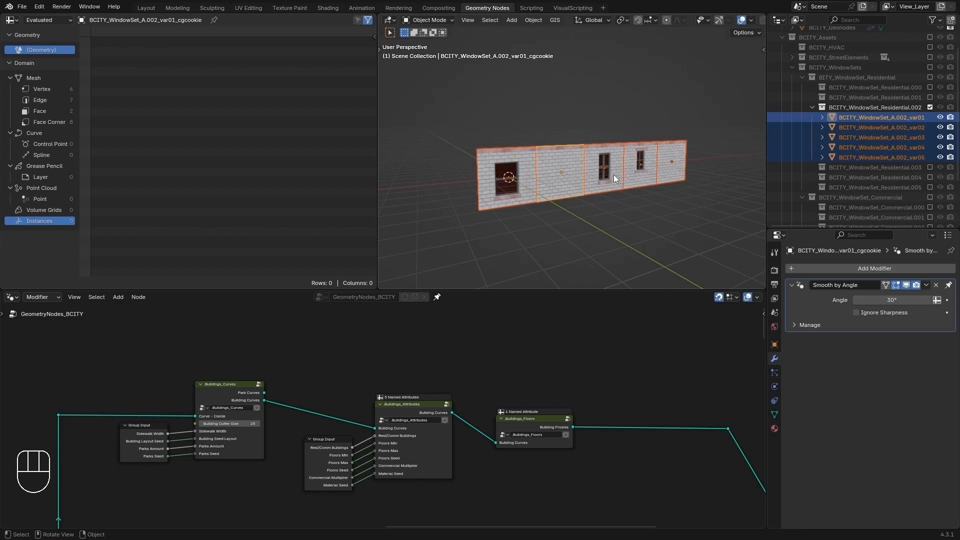
pyautogui.hotkey('alt', 'g')
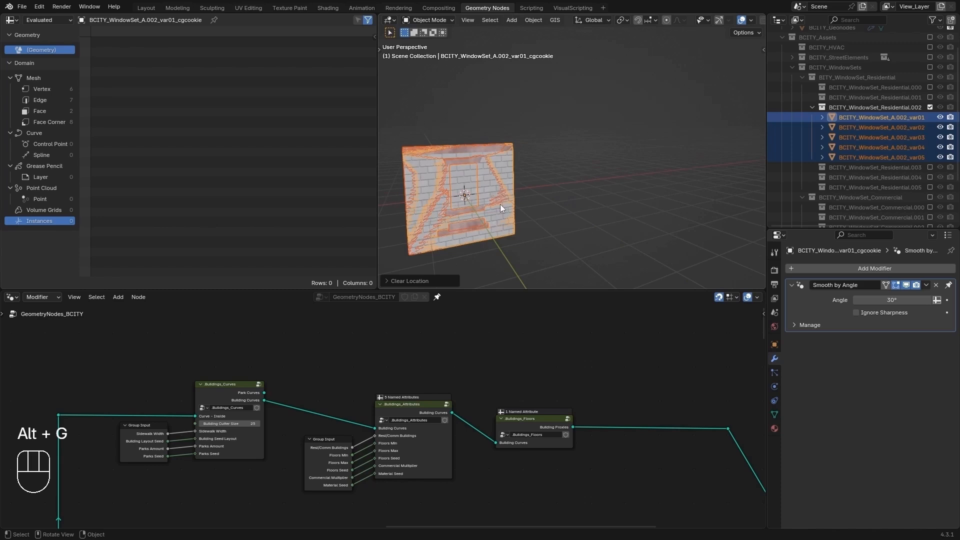
pyautogui.moveTo(500, 207); pyautogui.dragTo(550, 193, button='middle')
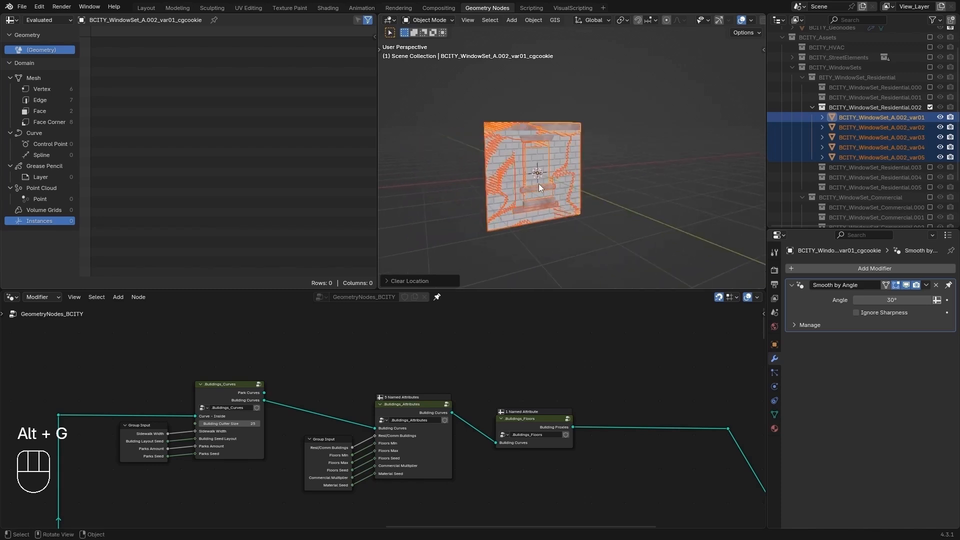
pyautogui.hotkey('alt', 'a')
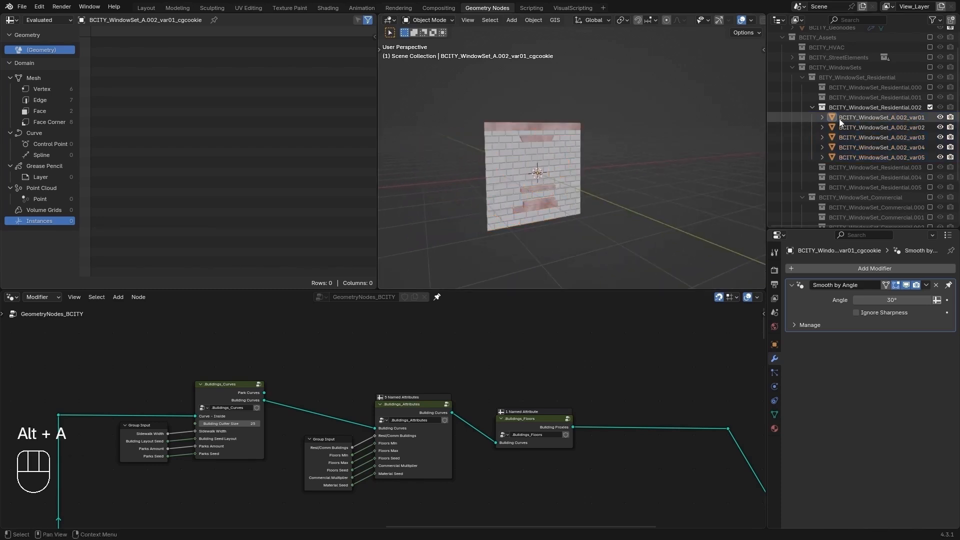
# Step: Exclude Residential.002 from the view layer, include Residential.003 instead, and clear the location of all its modules
pyautogui.click(930, 107)
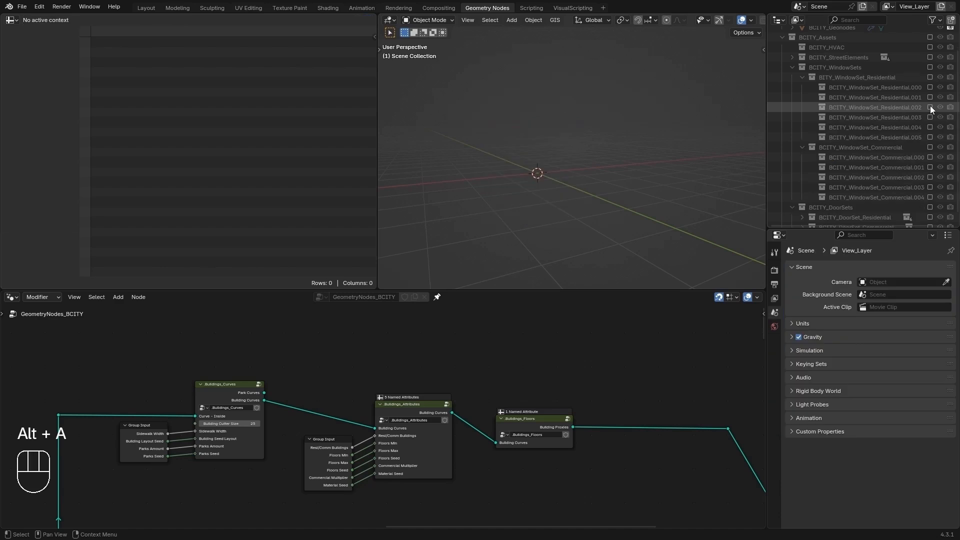
pyautogui.click(930, 117)
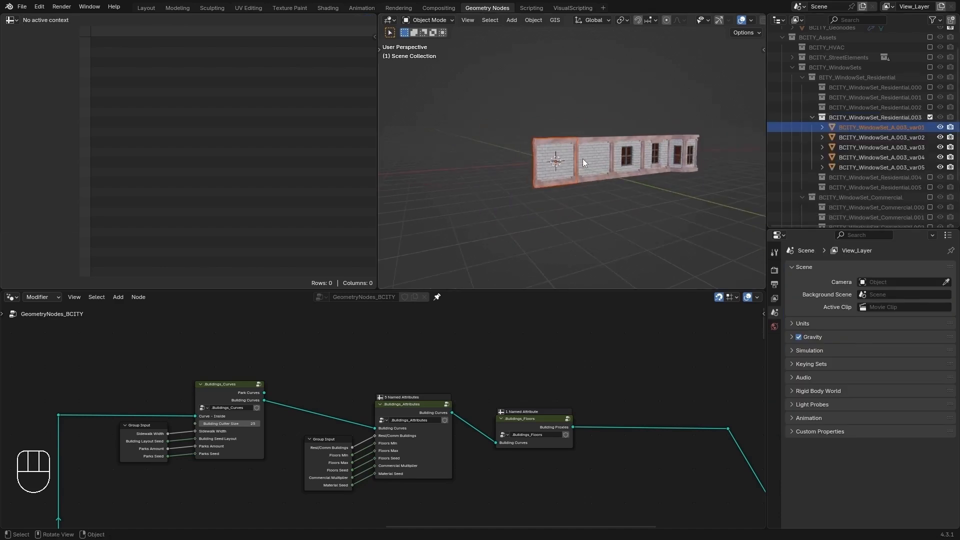
pyautogui.press('a')
pyautogui.hotkey('alt', 'g')
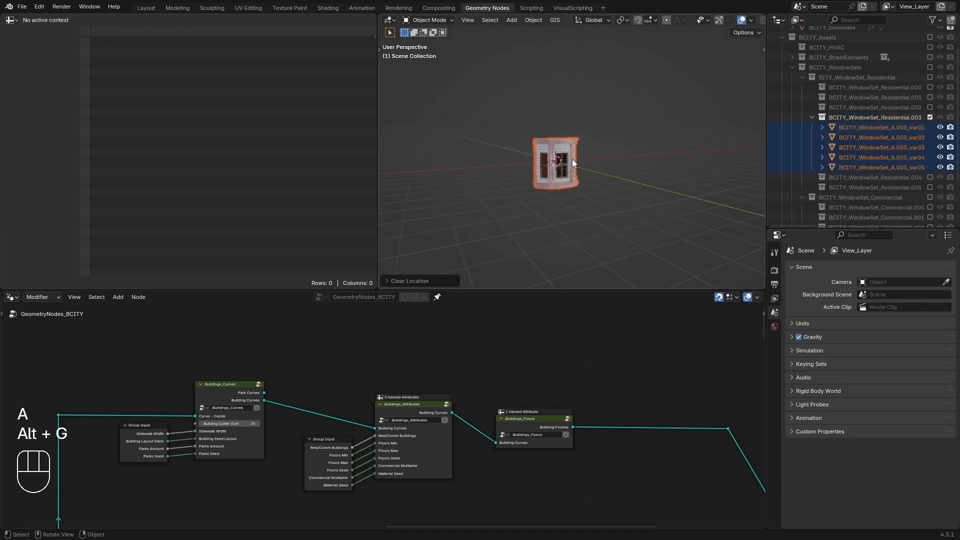
pyautogui.hotkey('alt', 'a')
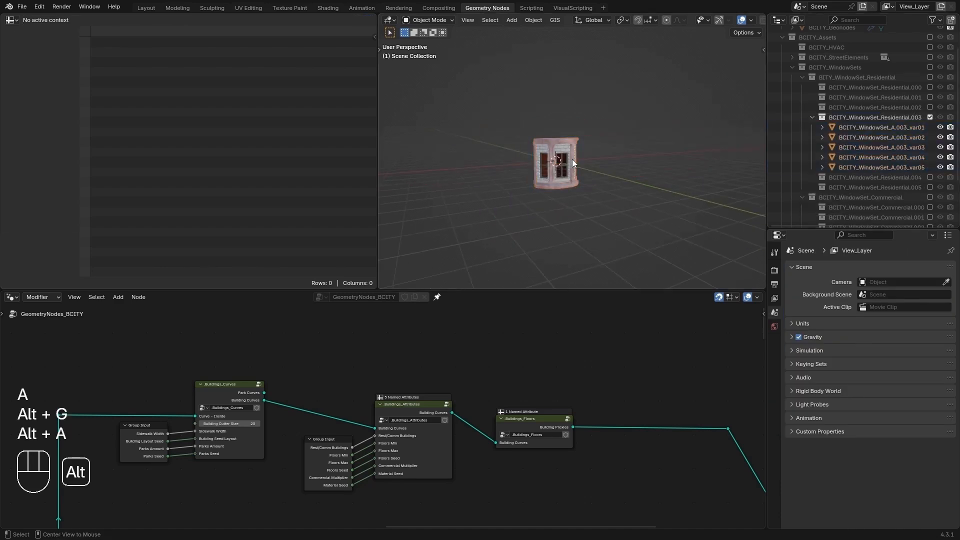
pyautogui.click(812, 117)
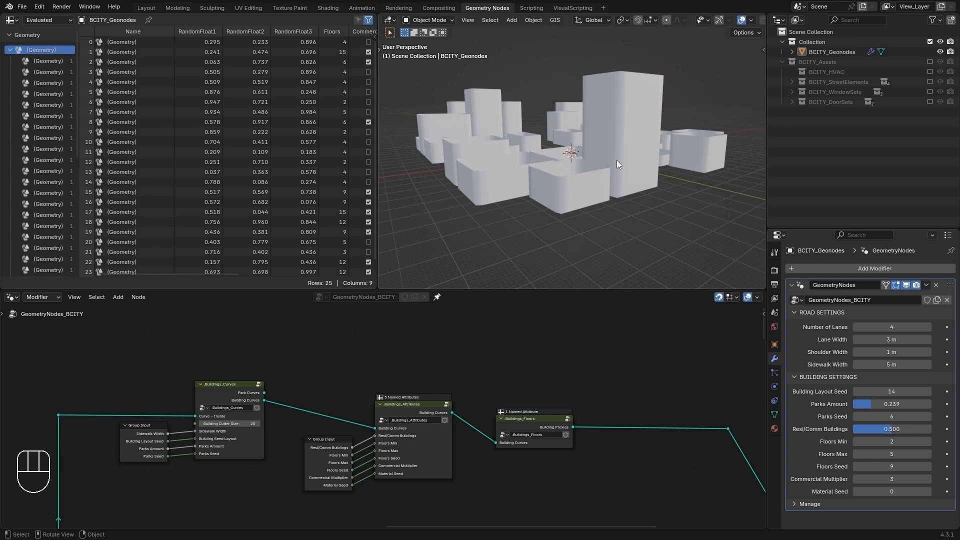
# Step: Expand BCITY_WindowSets to its residential sets and circle one of the gridded buildings with an annotation
pyautogui.click(791, 92)
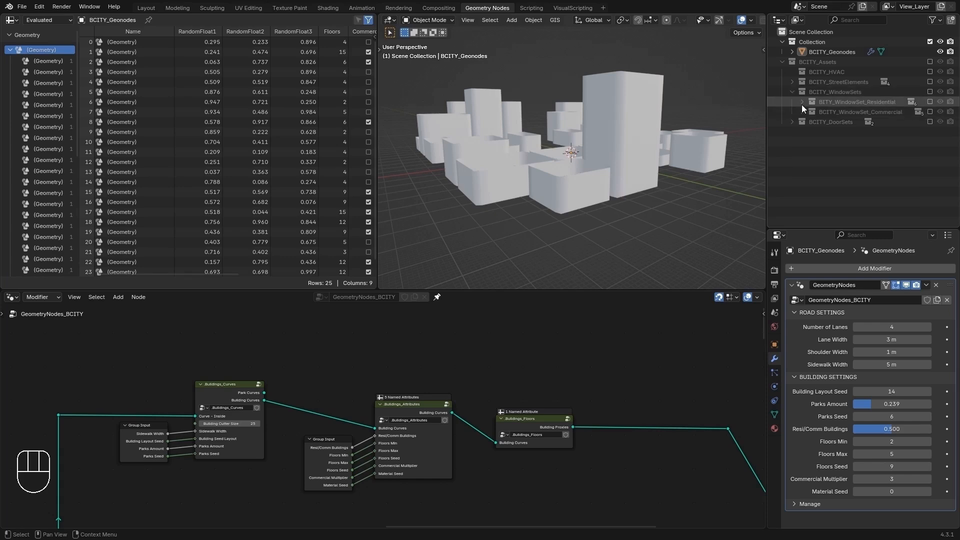
pyautogui.click(804, 102)
pyautogui.click(689, 201)
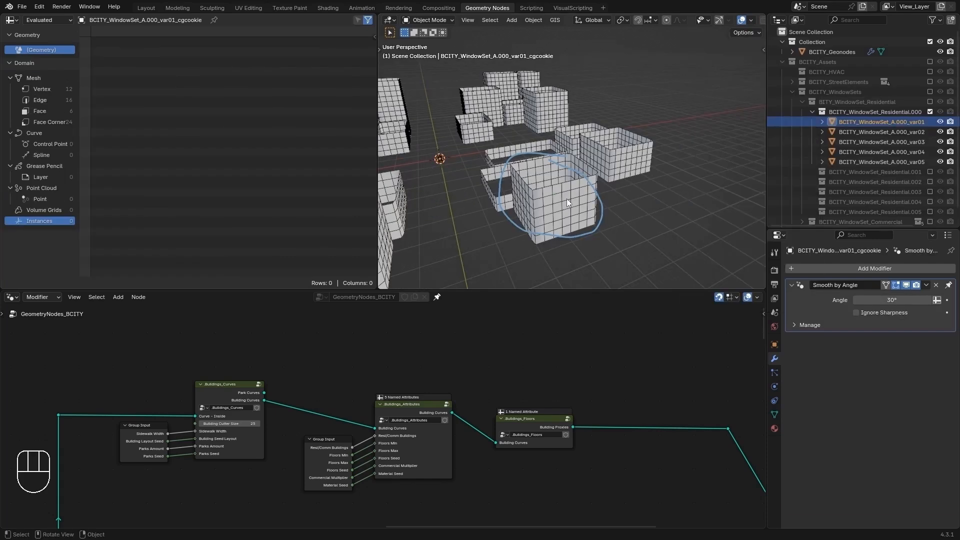
pyautogui.scroll(1, 569, 199)
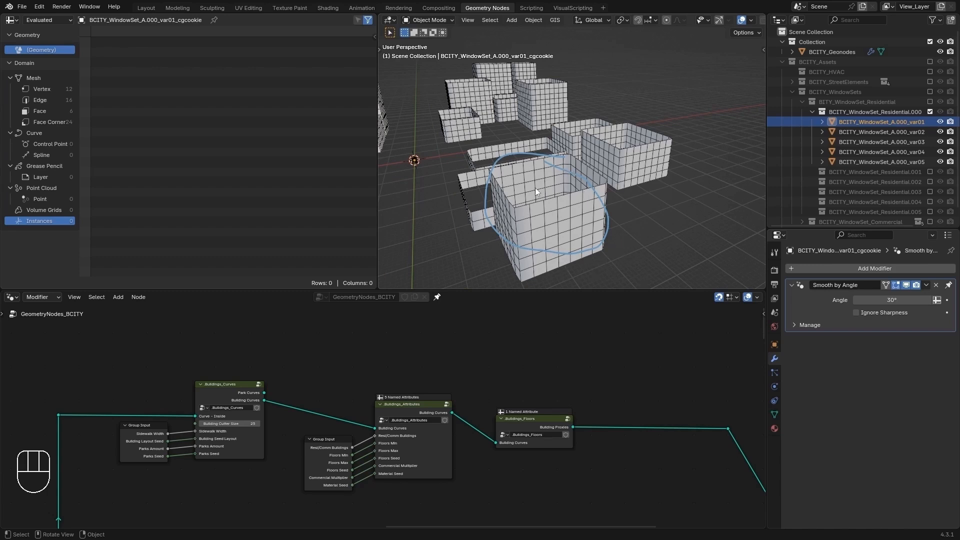
# Step: Select the BCITY_WindowSet_Residential.000 collection and expand it to list its module variants
pyautogui.click(813, 112)
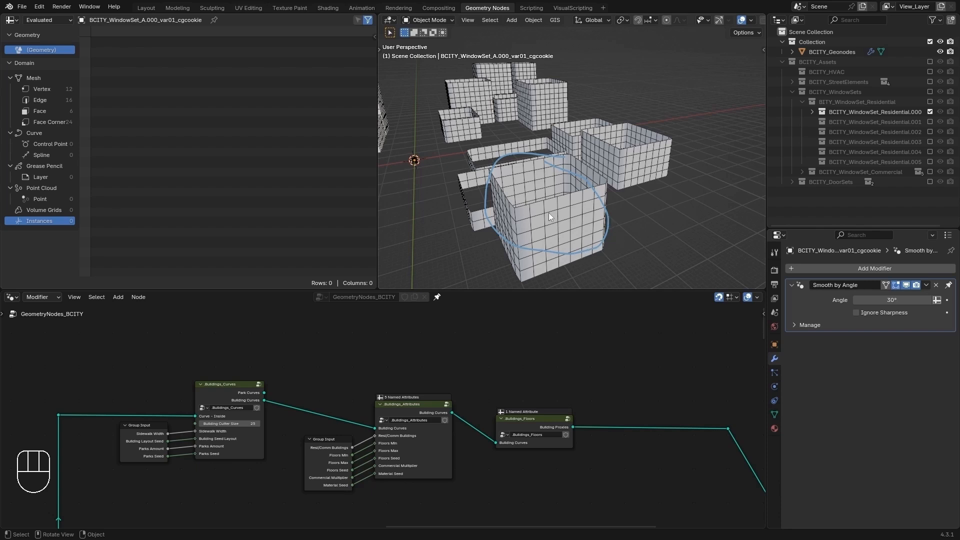
pyautogui.click(869, 112)
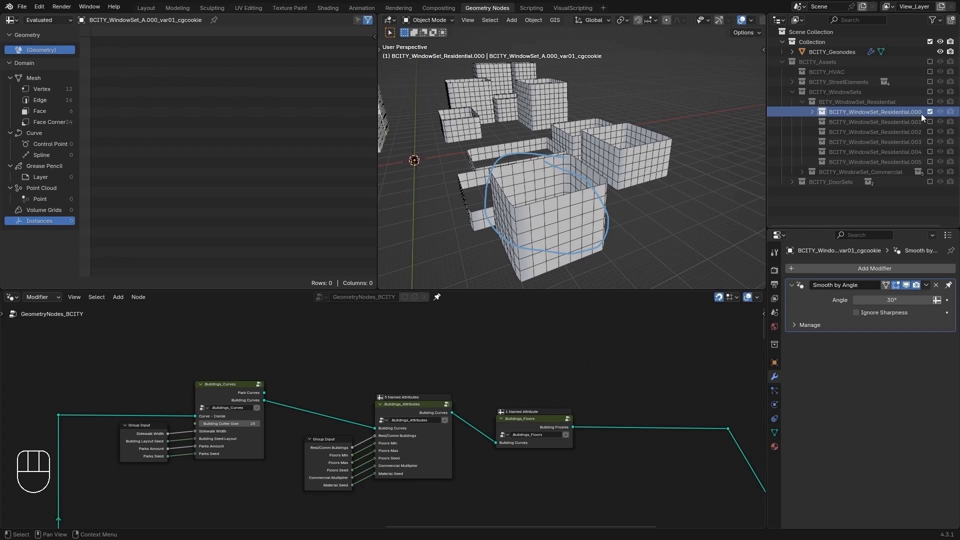
pyautogui.click(813, 112)
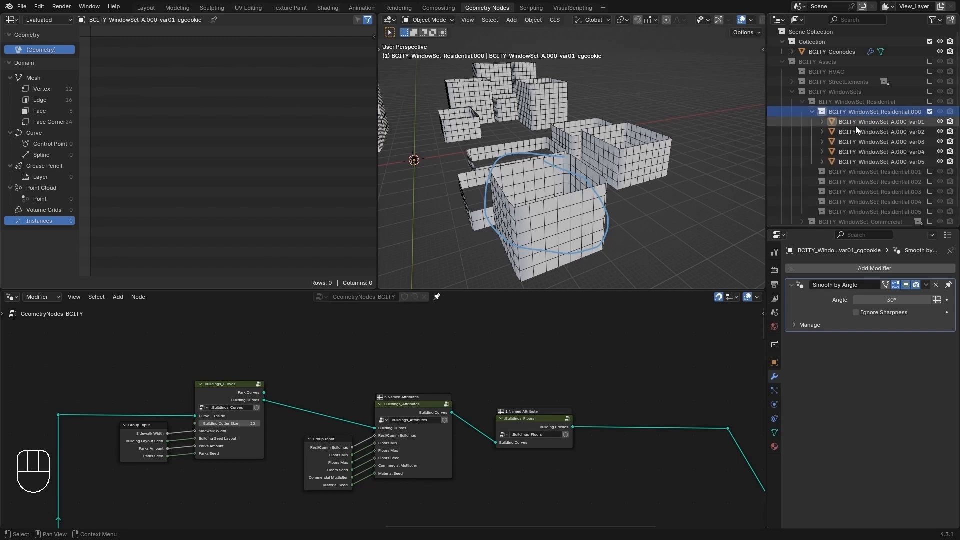
# Step: Mark individual wall cells on the circled building with short annotation strokes
pyautogui.press('d')
pyautogui.moveTo(560, 201)
pyautogui.mouseDown()
pyautogui.moveTo(578, 196)
pyautogui.moveTo(568, 209)
pyautogui.mouseUp()
pyautogui.click(577, 205)
# Step: Go through the Residential.000 module variants one by one, ending with its parent collection selected
pyautogui.click(866, 134)
pyautogui.click(866, 143)
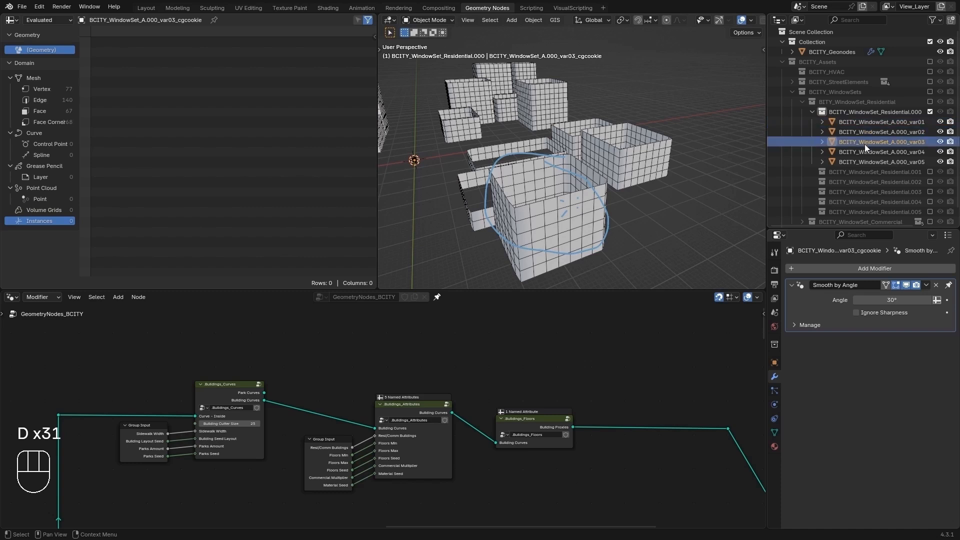
pyautogui.click(865, 152)
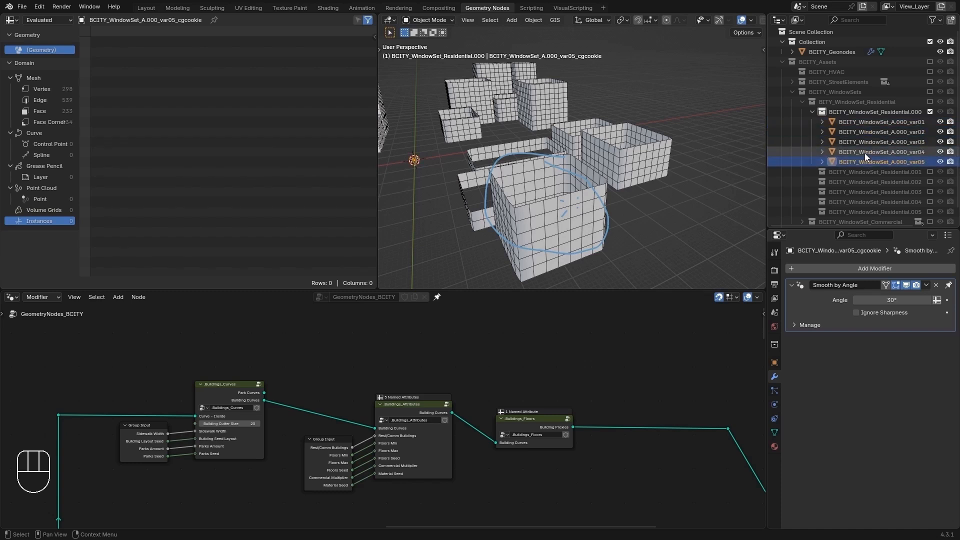
pyautogui.click(866, 124)
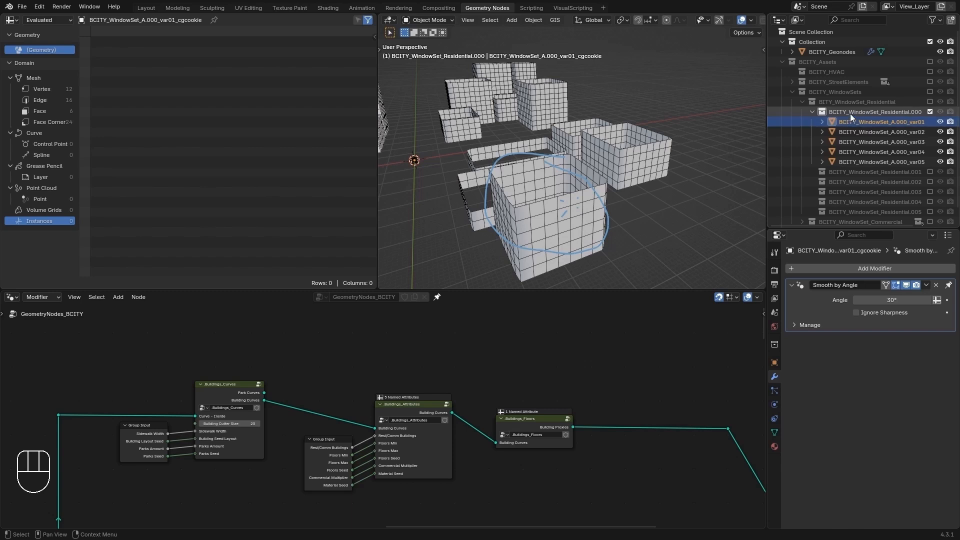
pyautogui.click(826, 111)
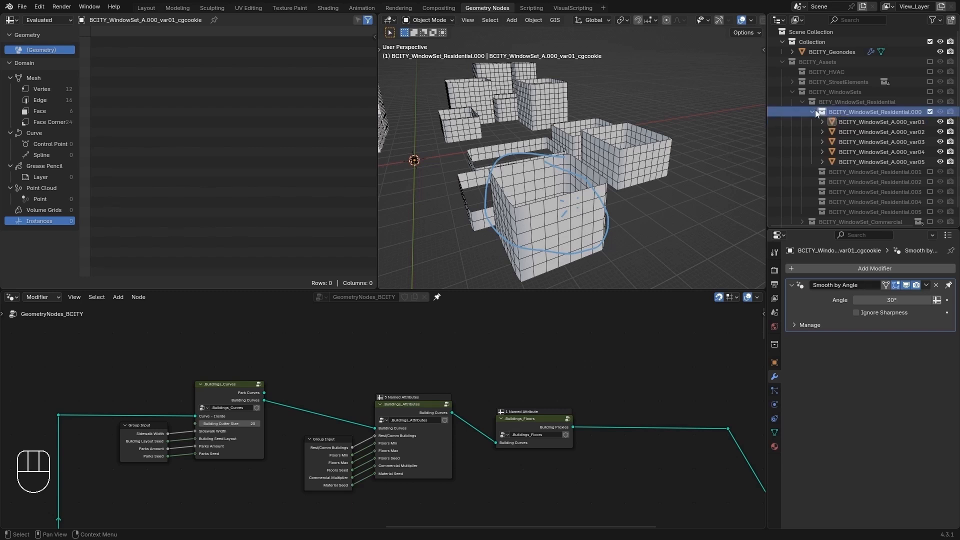
# Step: Select the five module variants of BCITY_WindowSet_Residential.000 together, then collapse that collection and exclude it from the view layer
pyautogui.click(813, 112)
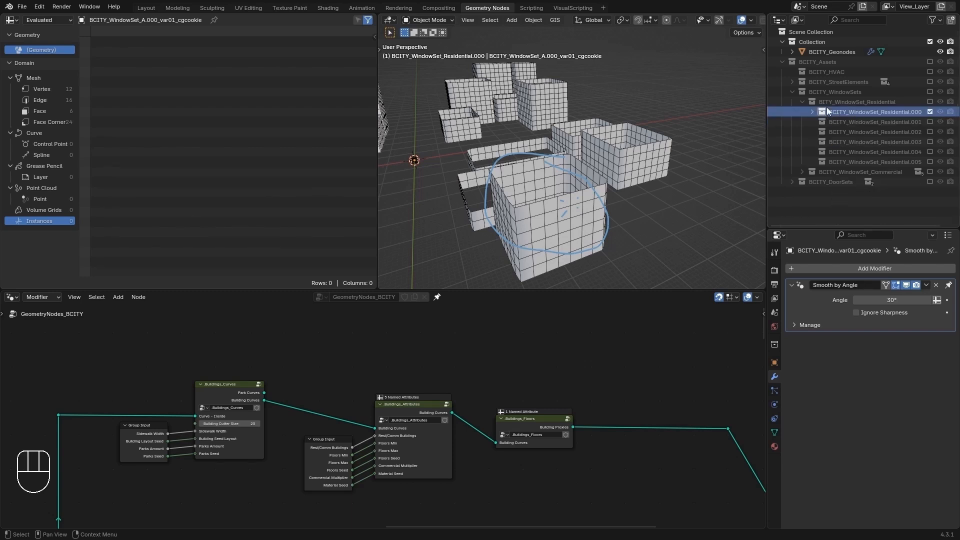
pyautogui.click(813, 112)
pyautogui.click(841, 122)
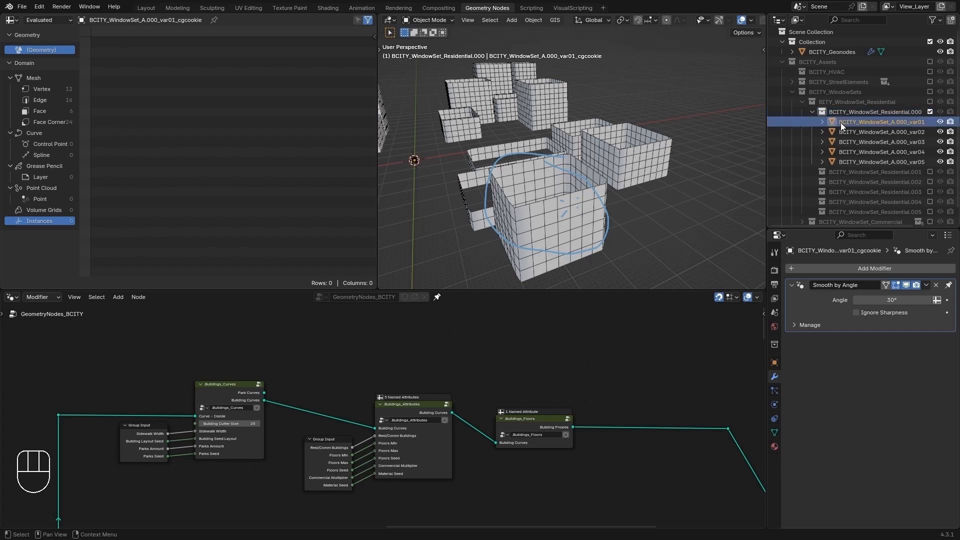
pyautogui.keyDown('shift'); pyautogui.click(845, 162); pyautogui.keyUp('shift')
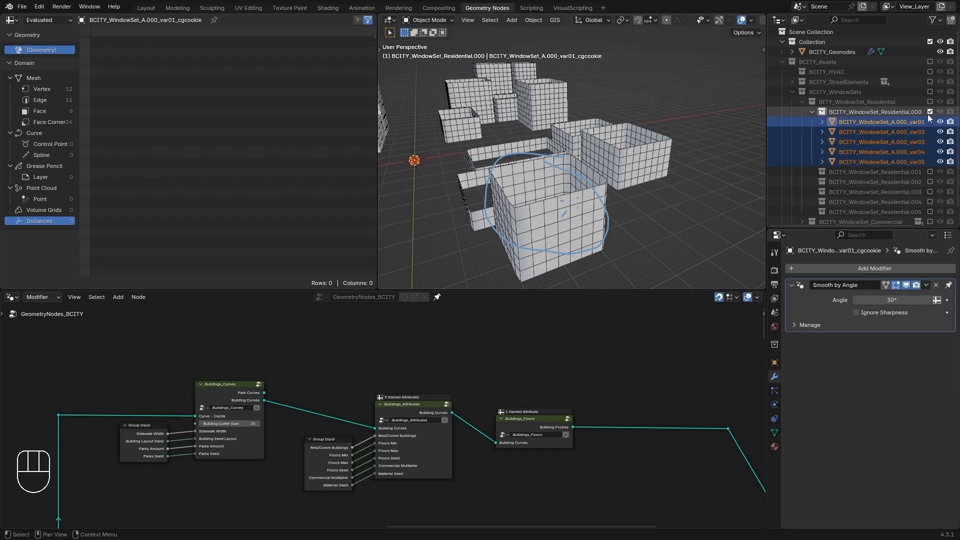
pyautogui.click(875, 114)
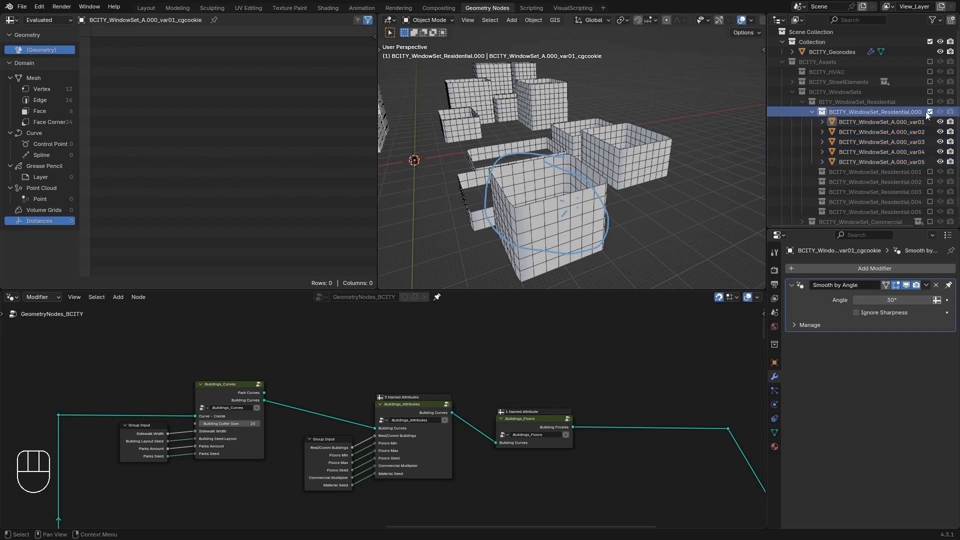
pyautogui.click(813, 111)
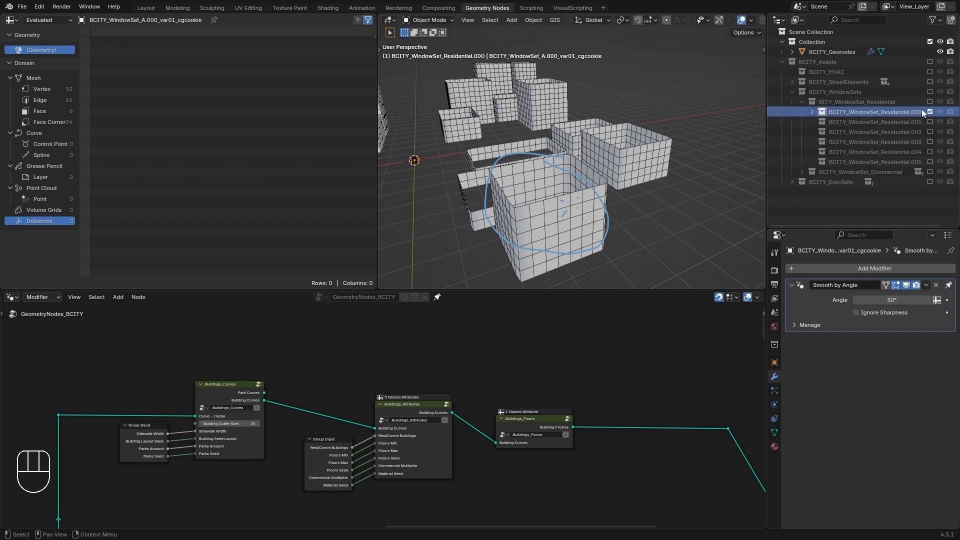
pyautogui.click(930, 112)
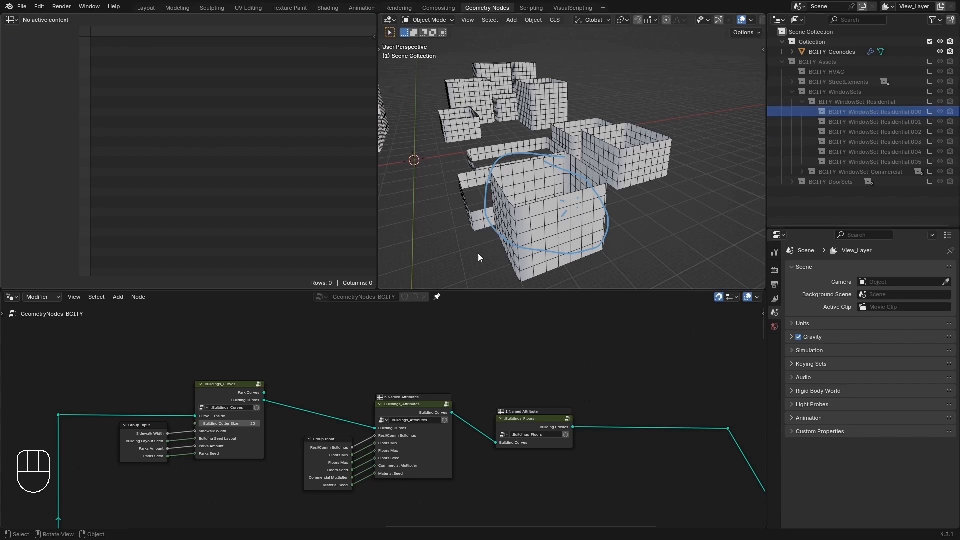
# Step: Enable the BCITY_WindowSet_Residential.005 collection, expand it and go through its variants var01 to var05 one by one
pyautogui.click(930, 162)
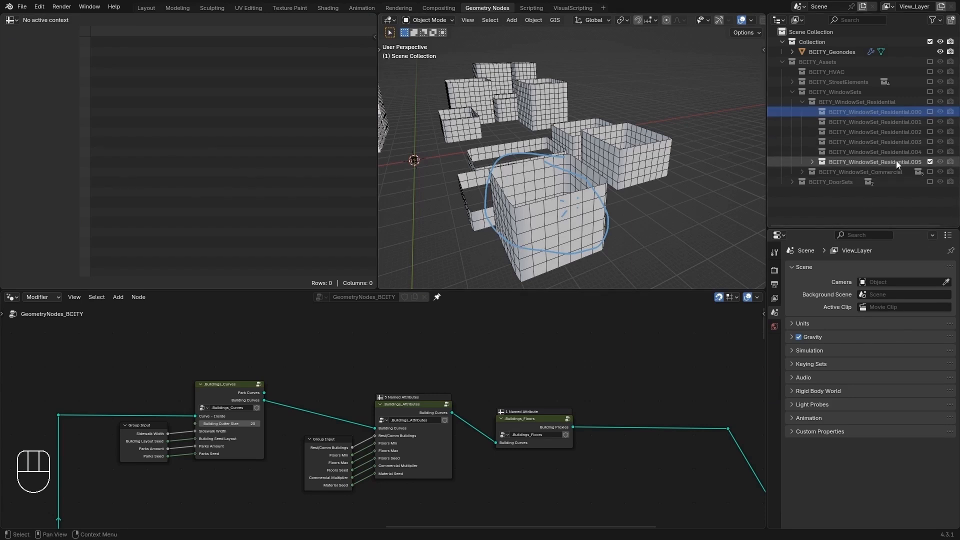
pyautogui.click(800, 161)
pyautogui.click(812, 161)
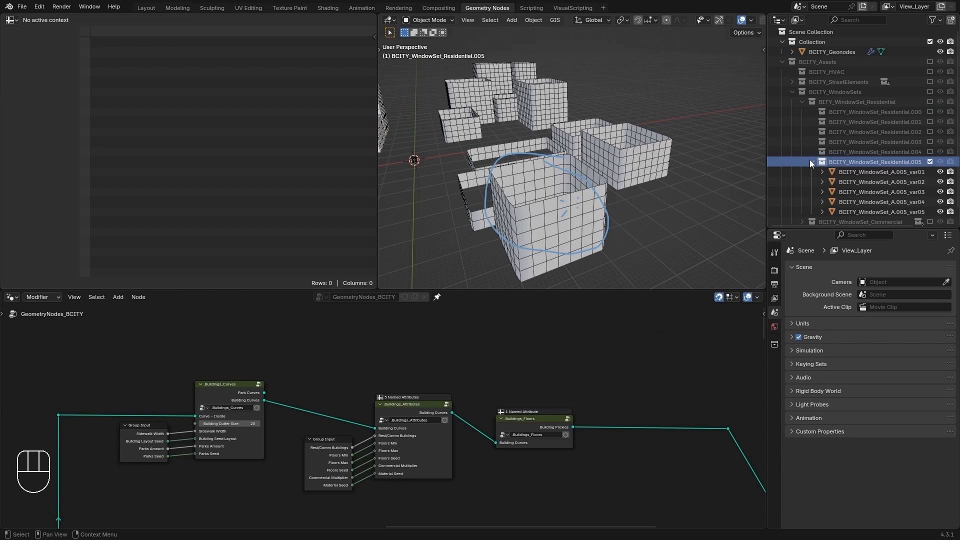
pyautogui.click(875, 173)
pyautogui.click(874, 182)
pyautogui.click(872, 192)
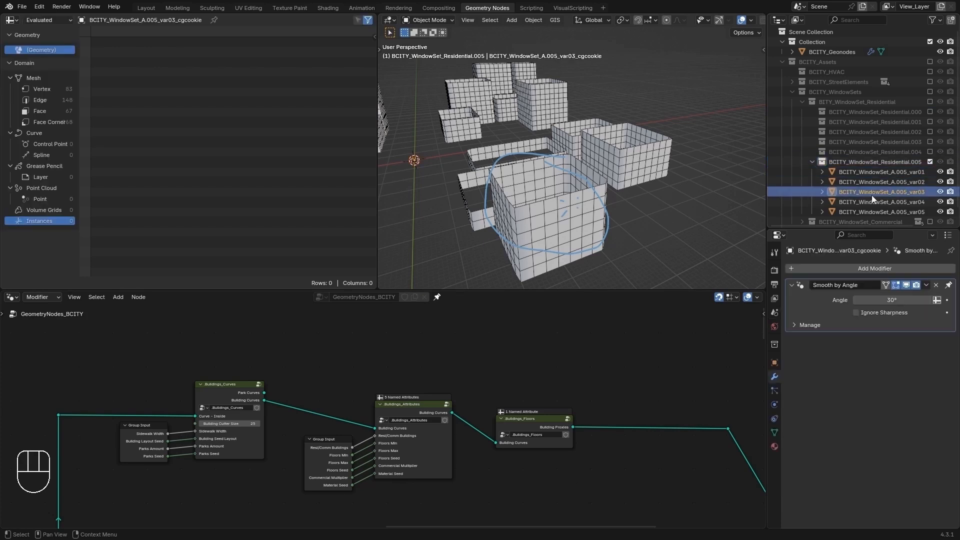
pyautogui.click(872, 202)
pyautogui.click(872, 213)
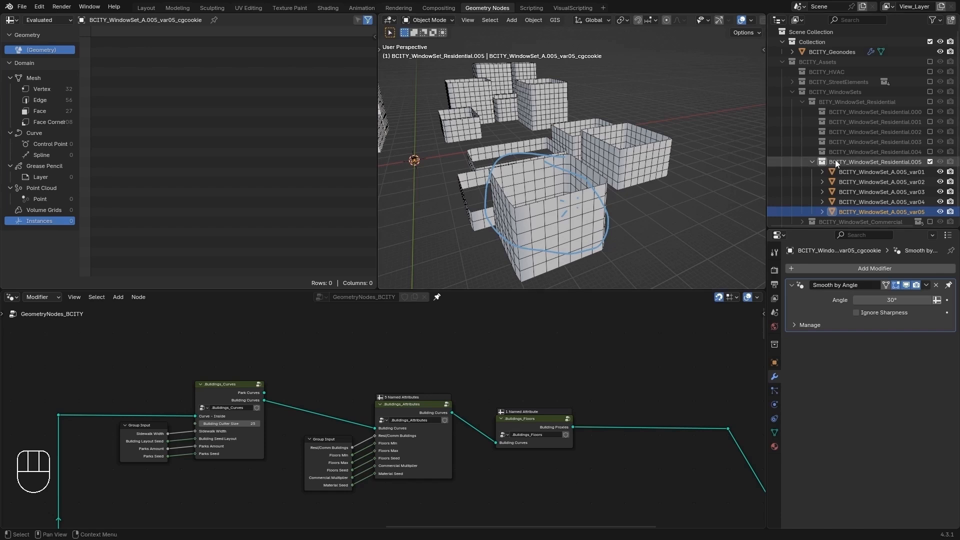
# Step: Erase the annotation circle and strokes drawn on the gridded building
pyautogui.press('d')
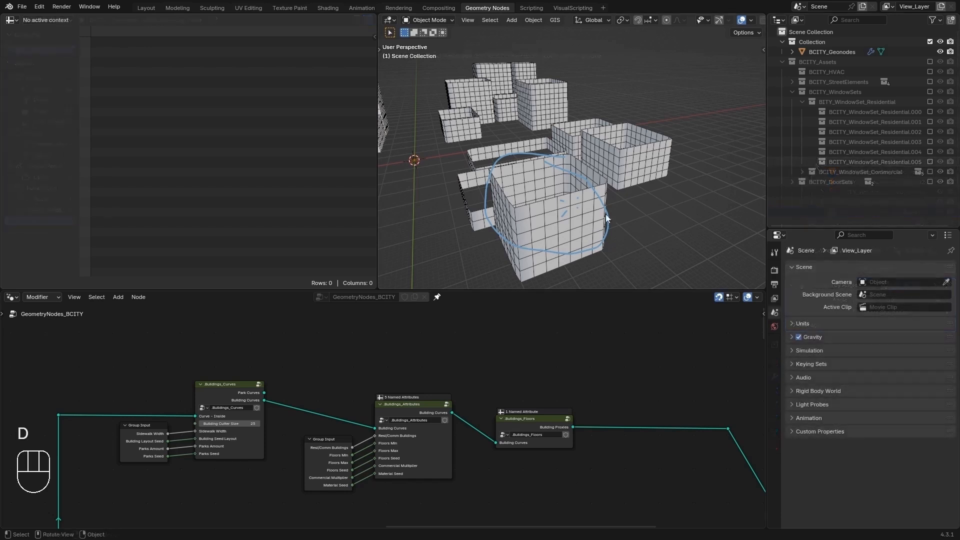
pyautogui.press('d')
pyautogui.moveTo(605, 214)
pyautogui.mouseDown(button='right')
pyautogui.moveTo(565, 215)
pyautogui.moveTo(515, 165)
pyautogui.moveTo(578, 178)
pyautogui.mouseUp(button='right')
# Step: Add a Collection Info node for the BITY_WindowSet_Residential collection in free space above the Buildings node groups
pyautogui.scroll(-1, 489, 335)
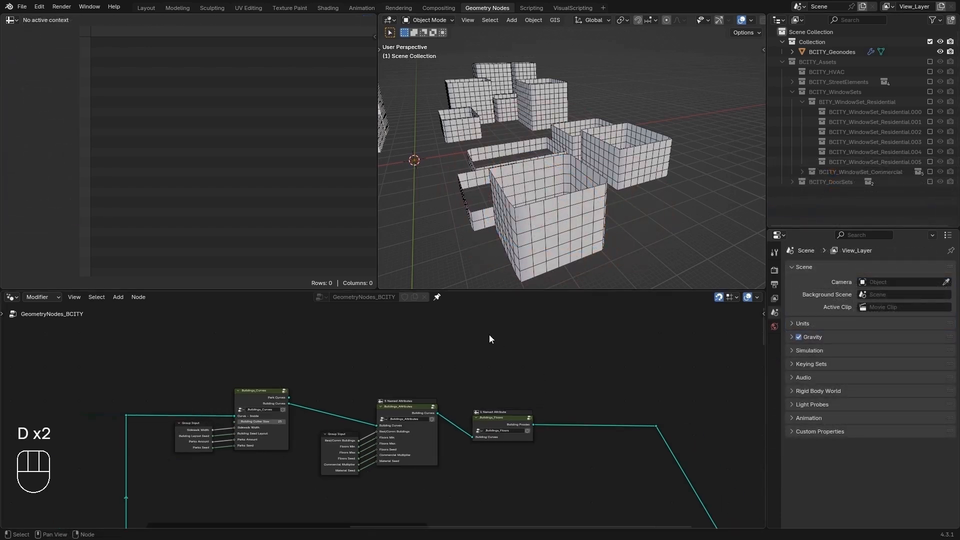
pyautogui.moveTo(490, 335); pyautogui.dragTo(464, 377, button='middle')
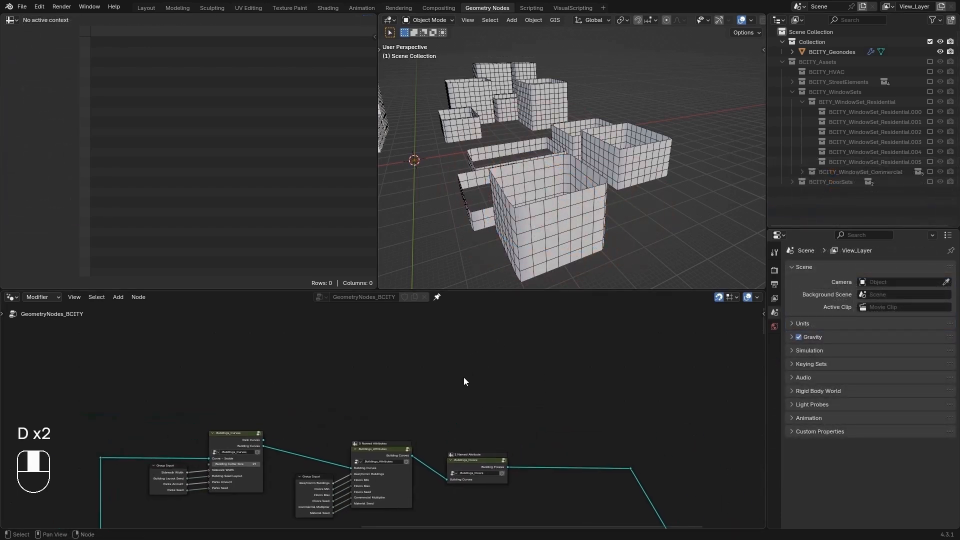
pyautogui.click(801, 101)
pyautogui.click(854, 102)
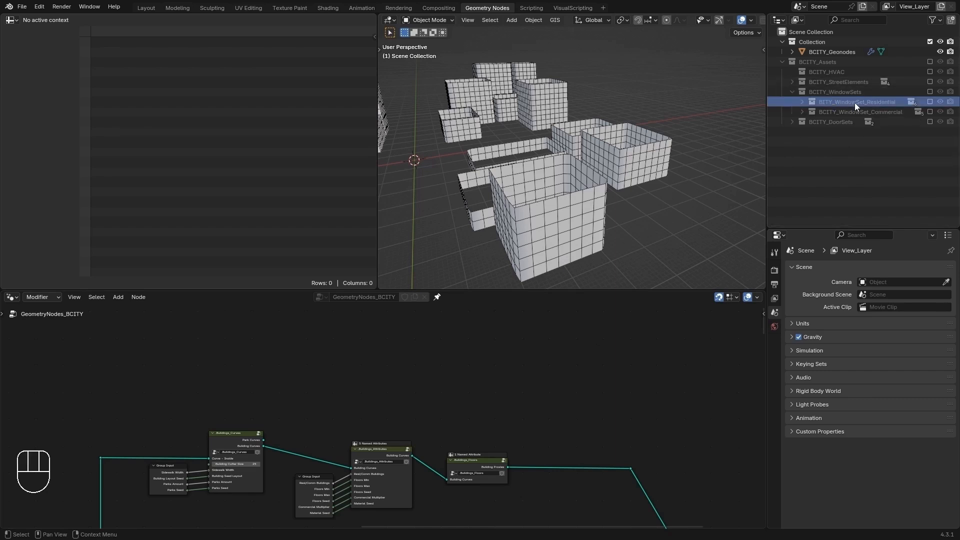
pyautogui.moveTo(855, 104); pyautogui.dragTo(440, 345)
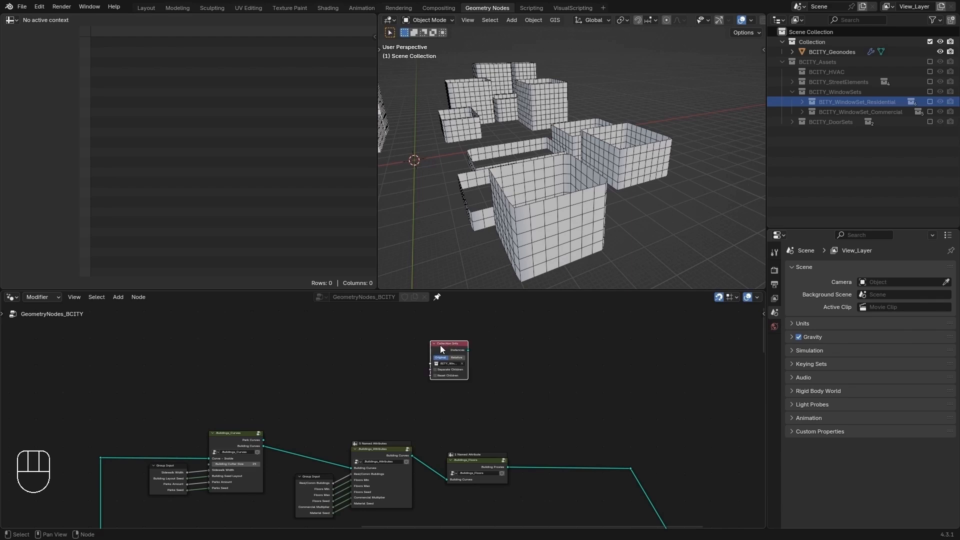
pyautogui.scroll(2, 450, 350)
pyautogui.moveTo(583, 339); pyautogui.dragTo(421, 391, button='middle')
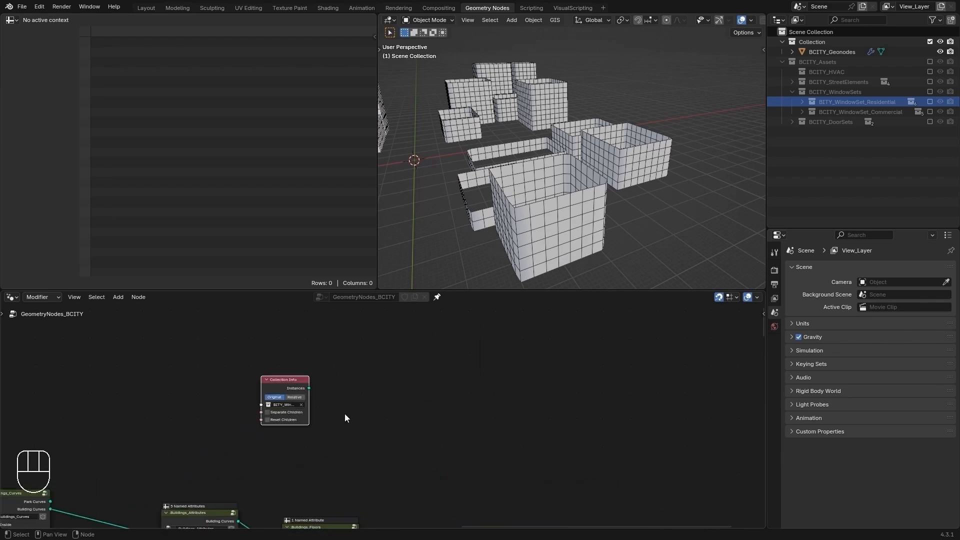
pyautogui.scroll(1, 350, 413)
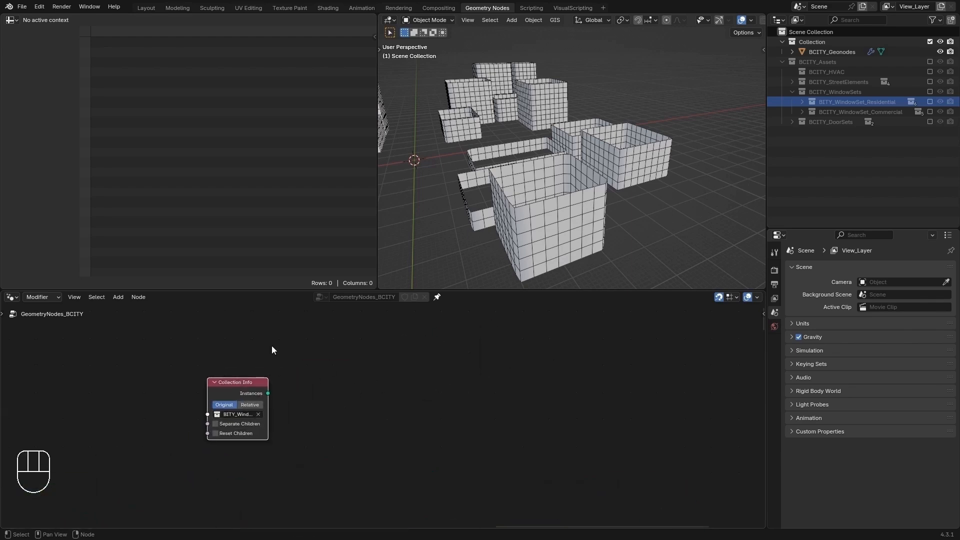
# Step: Select the BCITY_Geonodes object and widen the spreadsheet so its attribute columns fit beside the 3D view
pyautogui.moveTo(613, 203); pyautogui.dragTo(393, 154, button='middle')
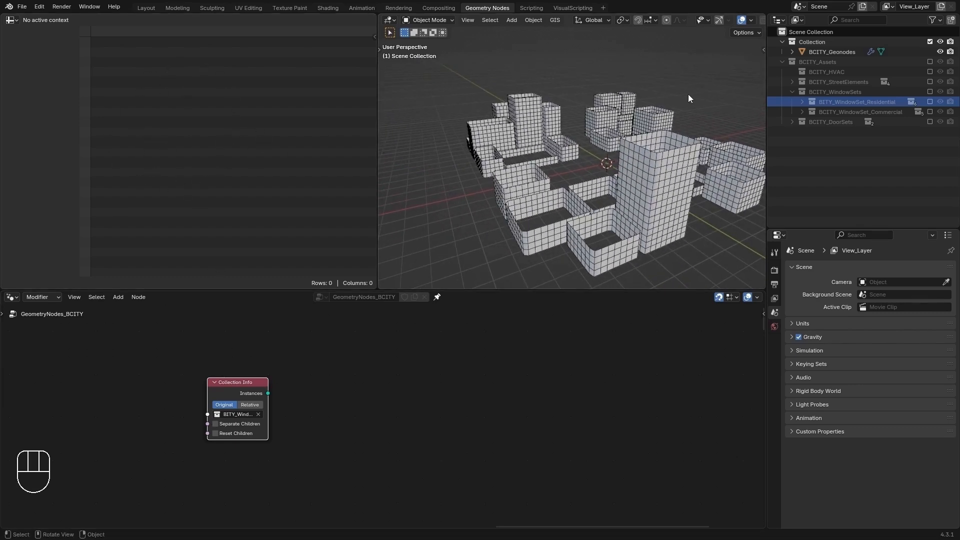
pyautogui.click(835, 52)
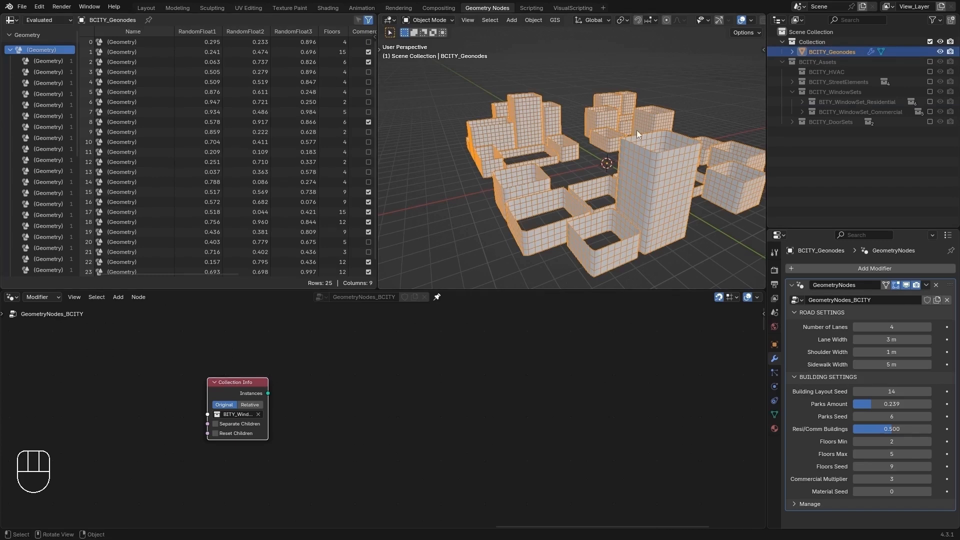
pyautogui.scroll(-2, 630, 153)
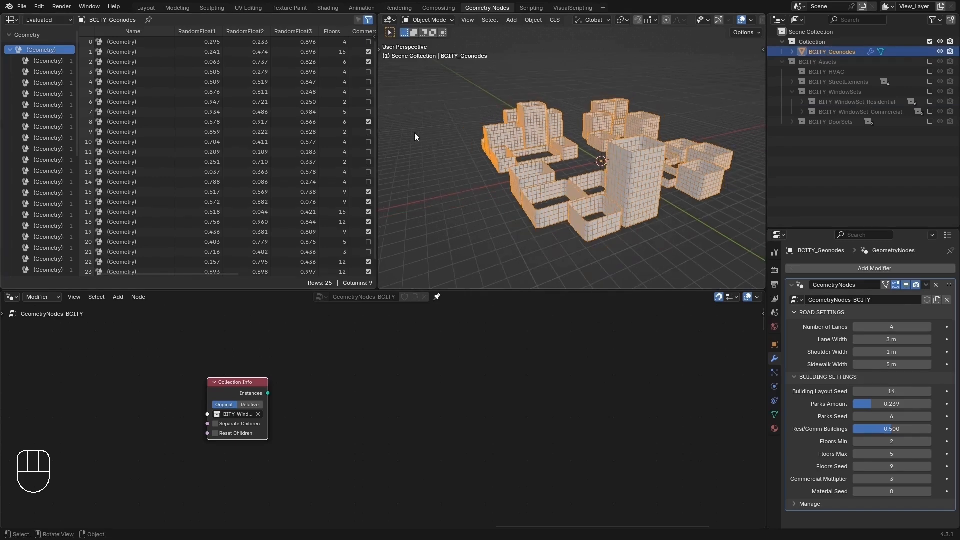
pyautogui.moveTo(375, 134); pyautogui.dragTo(640, 144)
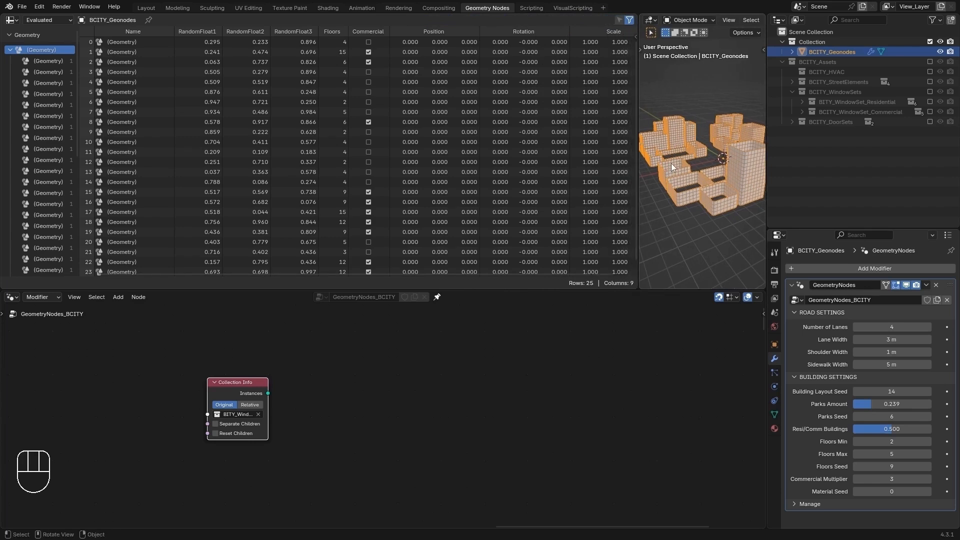
# Step: Preview the Collection Info node's Instances output with a Viewer node and move the Viewer well away from it
pyautogui.click(404, 406)
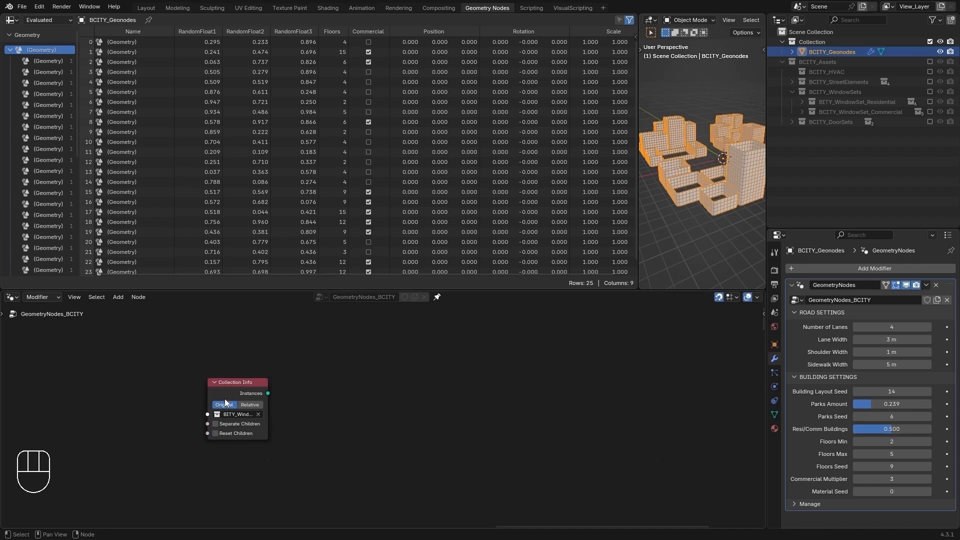
pyautogui.keyDown('ctrl'); pyautogui.keyDown('shift'); pyautogui.click(236, 392); pyautogui.keyUp('shift'); pyautogui.keyUp('ctrl')
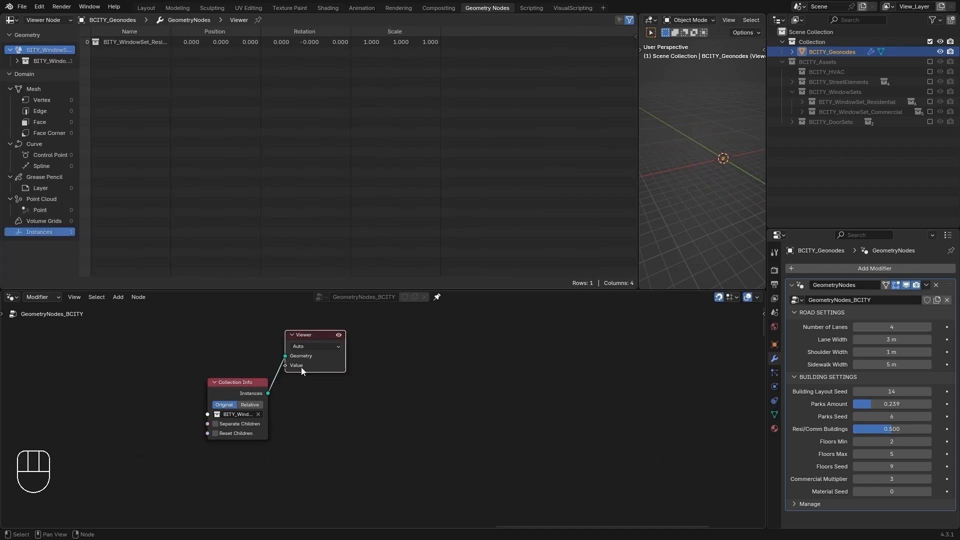
pyautogui.press('g')
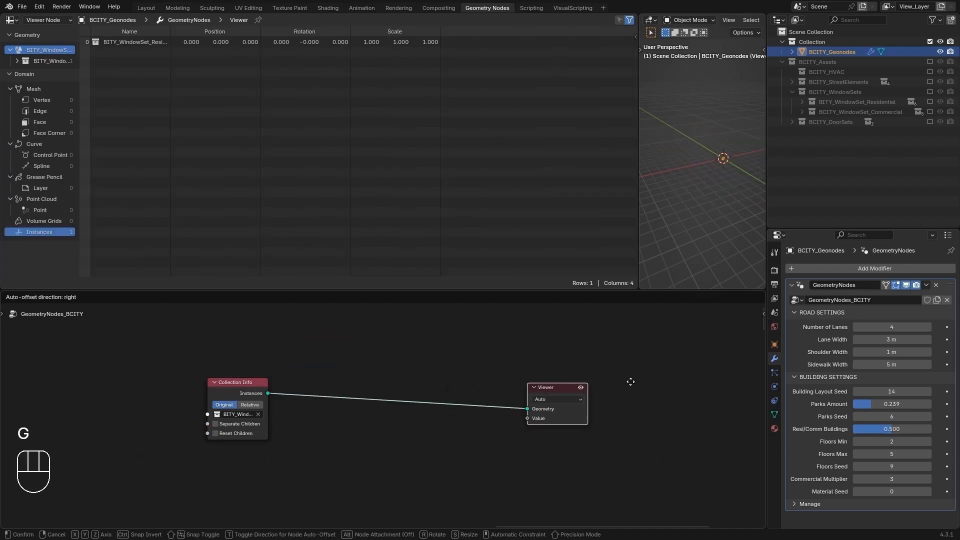
pyautogui.click(725, 376)
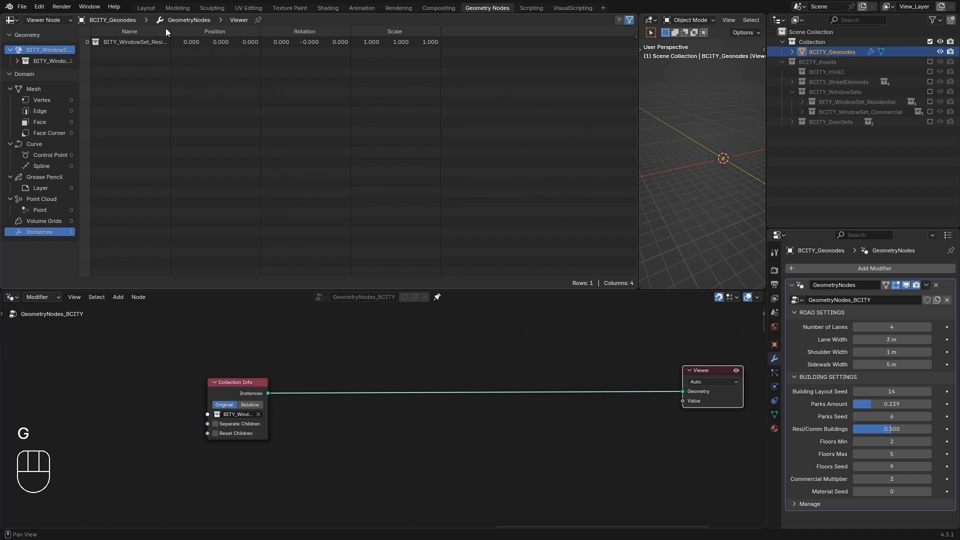
# Step: List the child instances of BITY_WindowSet_Residential in the spreadsheet and widen the data set tree to read full collection names
pyautogui.click(44, 61)
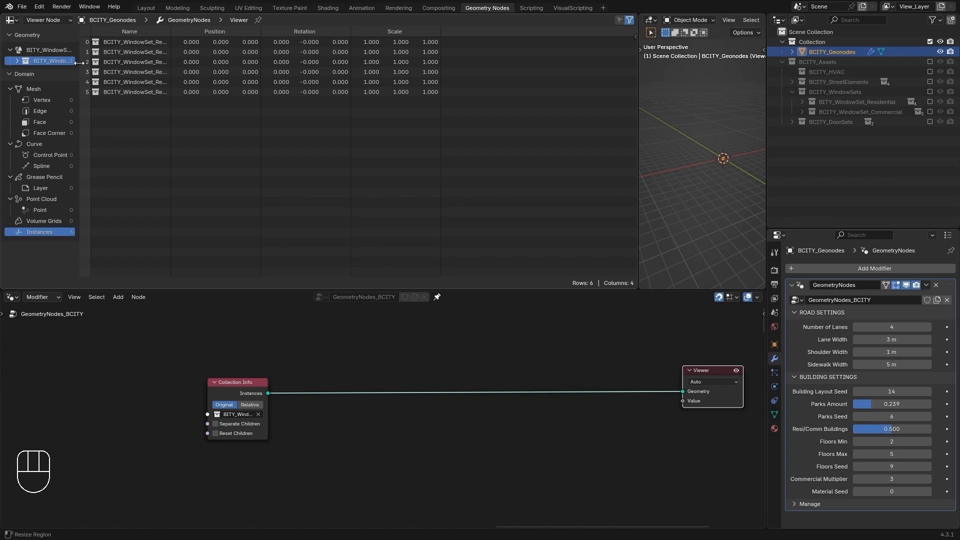
pyautogui.moveTo(79, 63); pyautogui.dragTo(216, 72)
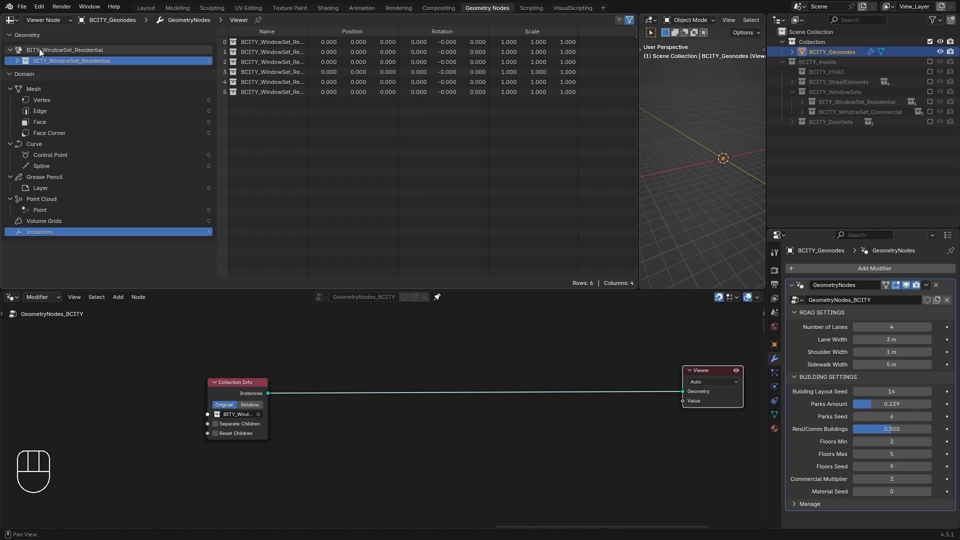
pyautogui.click(26, 34)
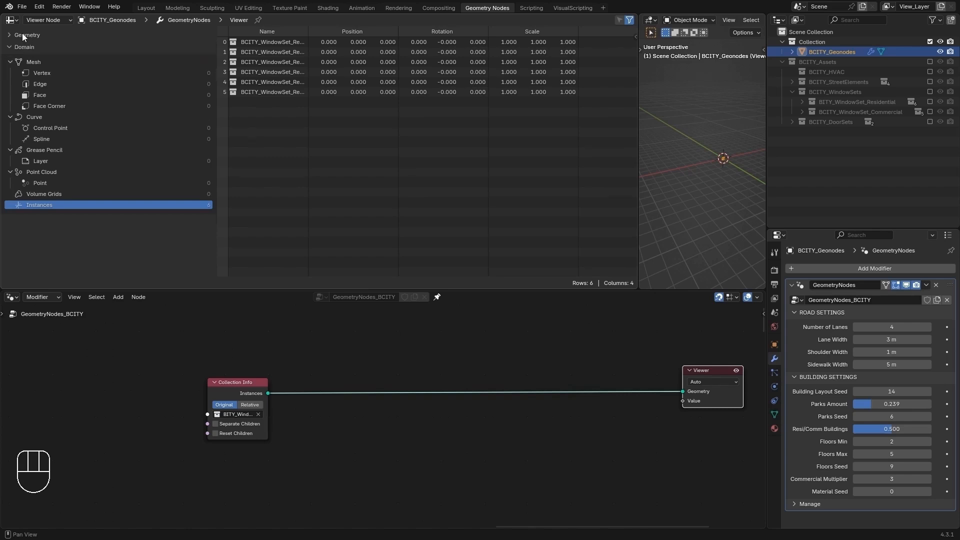
pyautogui.click(22, 33)
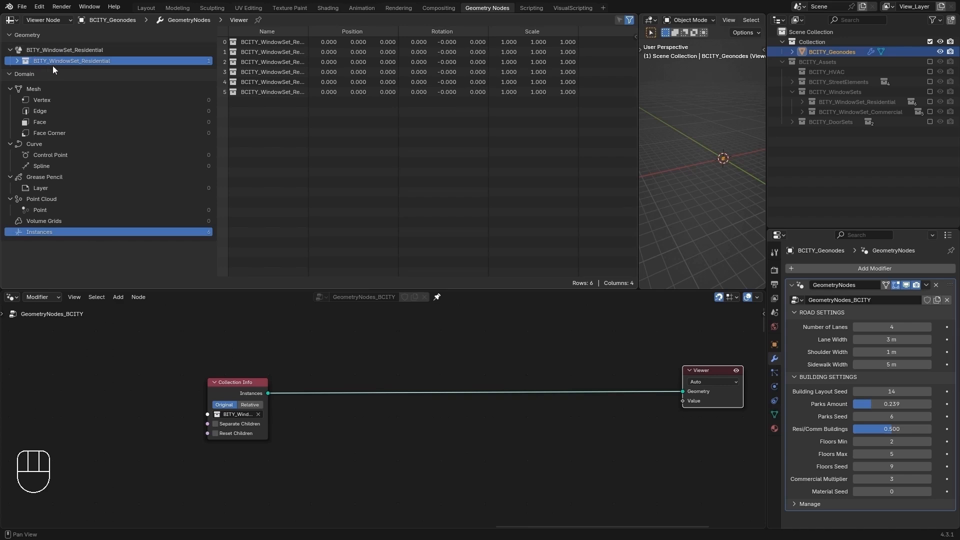
# Step: Examine the instance hierarchy in the spreadsheet, from BITY_WindowSet_Residential through the Residential.000 collection to its individual window variants
pyautogui.click(17, 62)
pyautogui.click(17, 62)
pyautogui.click(23, 71)
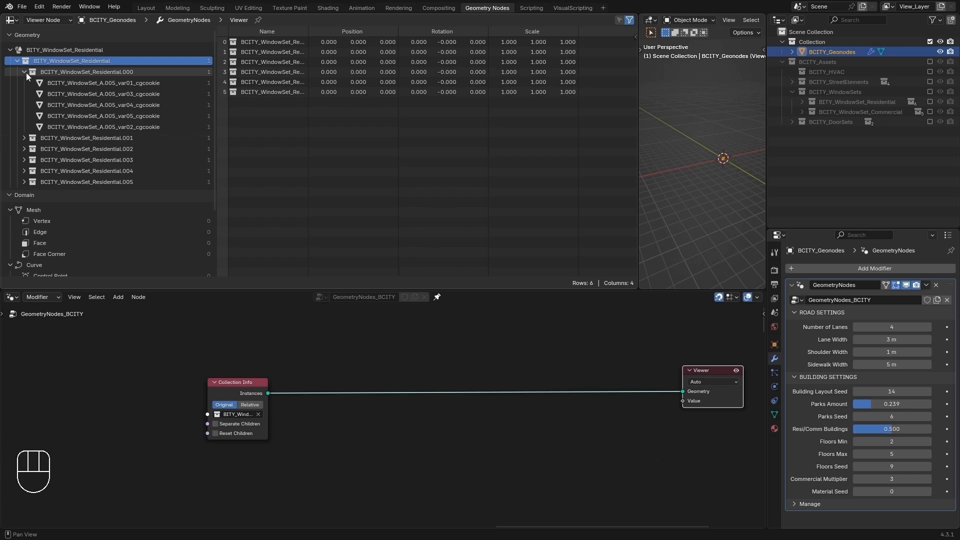
pyautogui.click(44, 81)
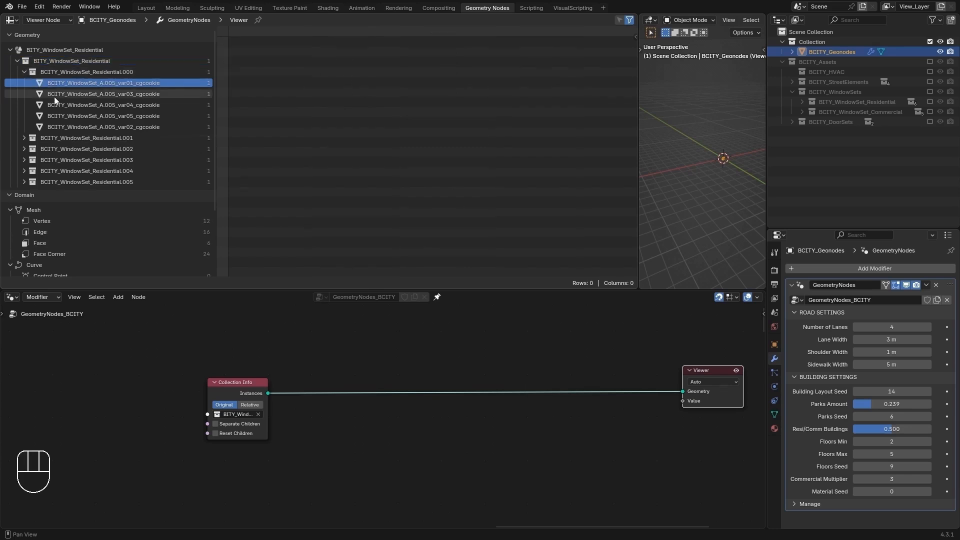
pyautogui.click(43, 74)
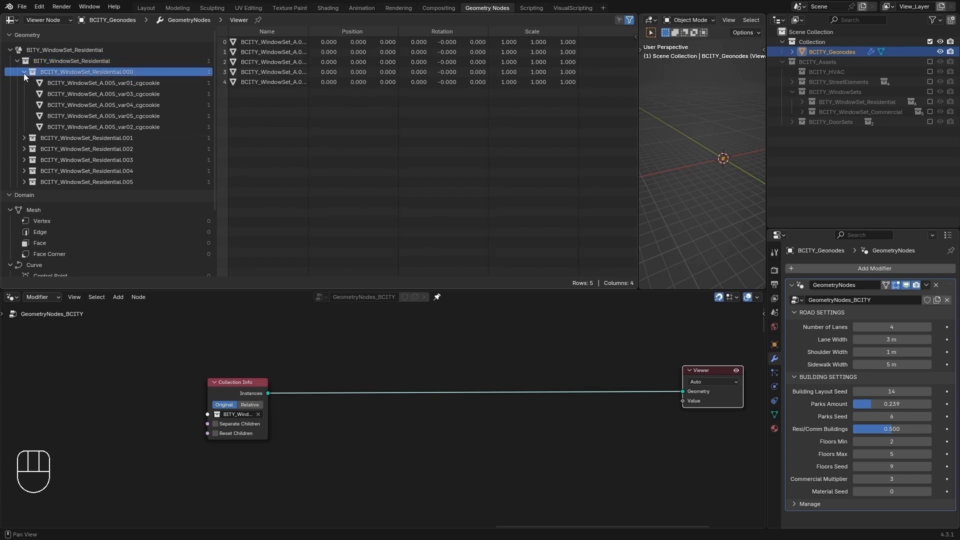
pyautogui.click(24, 72)
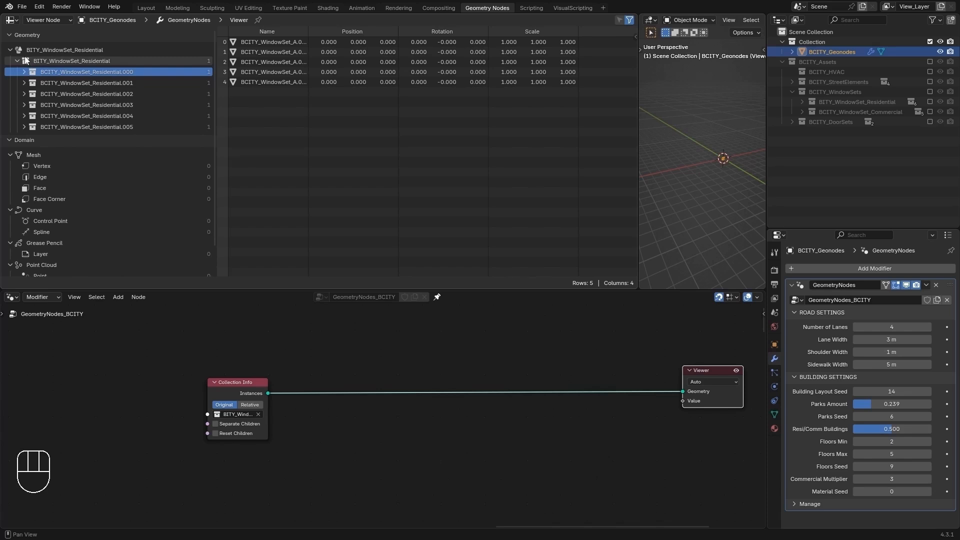
pyautogui.click(22, 64)
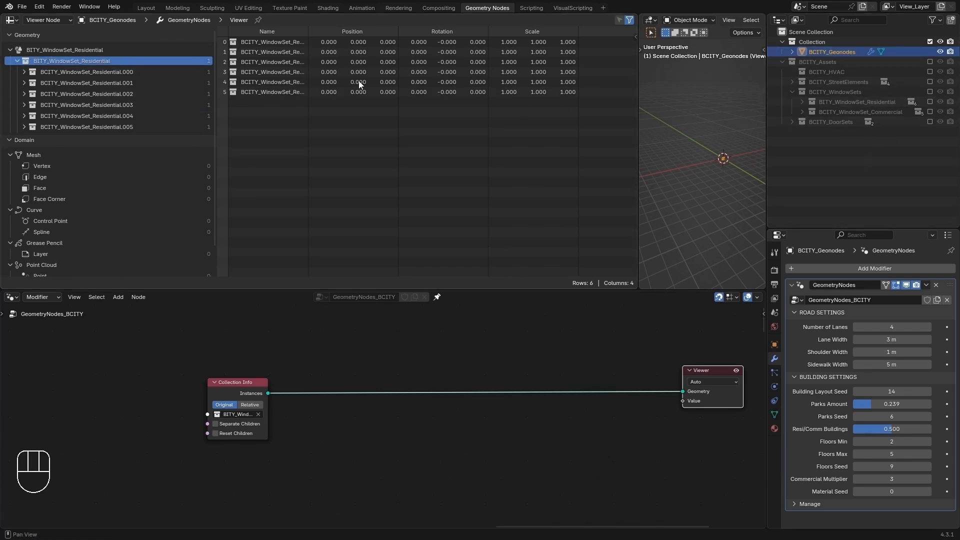
pyautogui.click(23, 71)
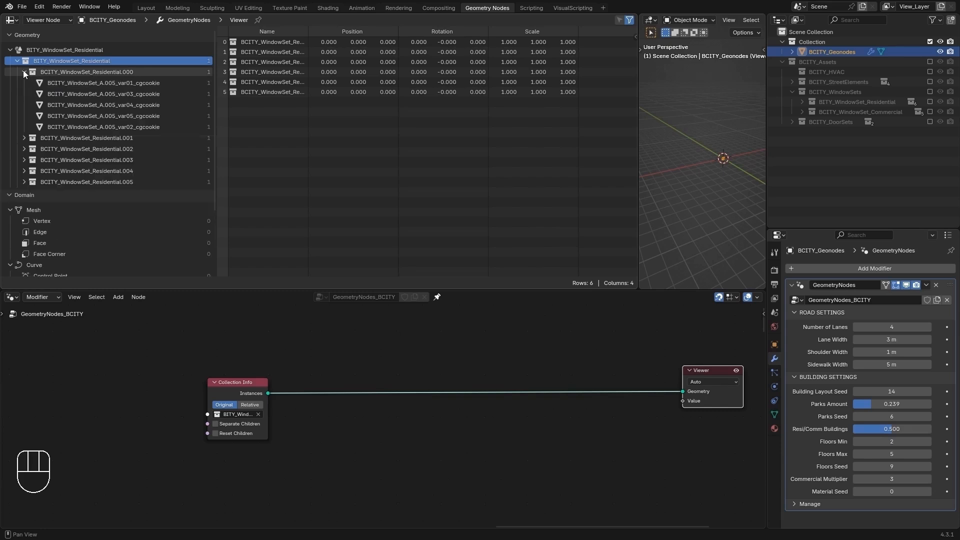
# Step: Inspect individual window variants inside BCITY_WindowSet_Residential.000 in the spreadsheet and collapse that collection
pyautogui.click(52, 84)
pyautogui.click(62, 95)
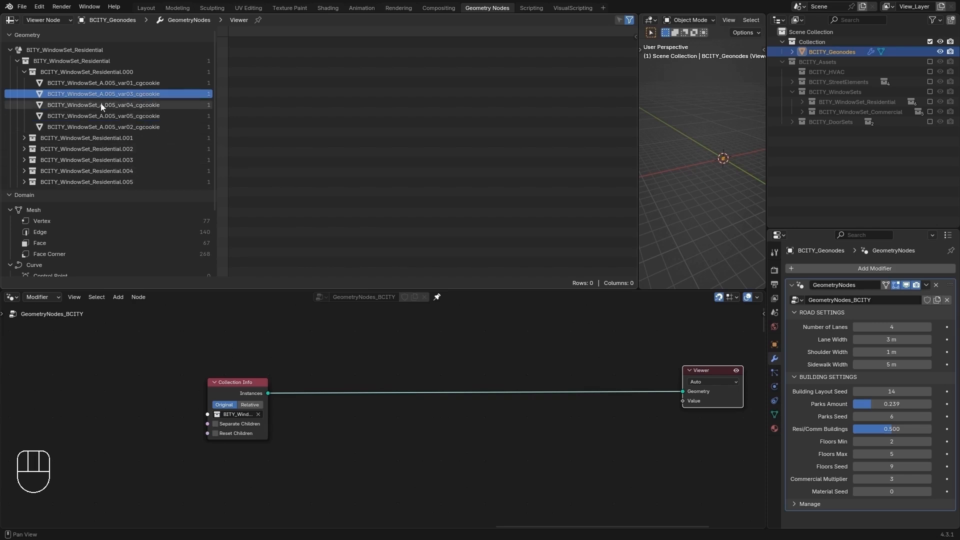
pyautogui.click(41, 73)
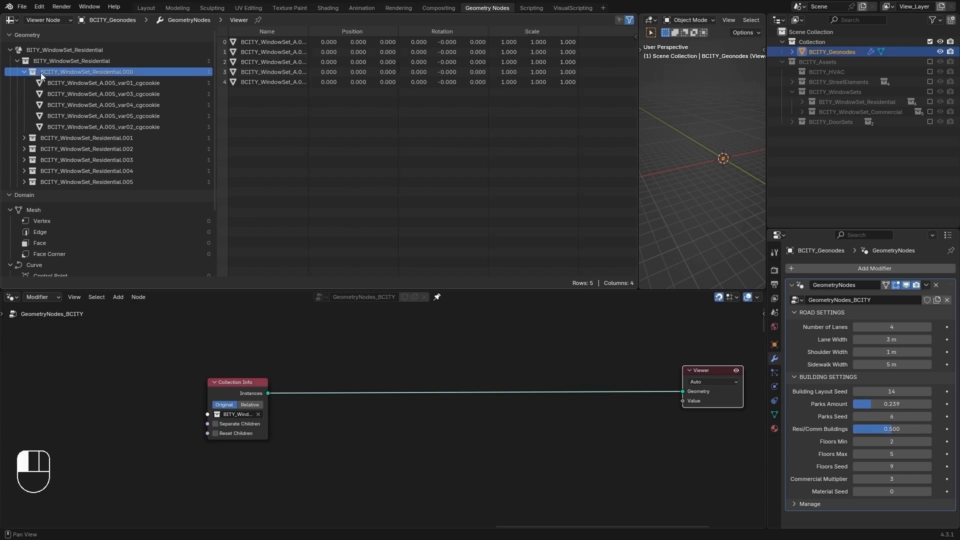
pyautogui.click(23, 71)
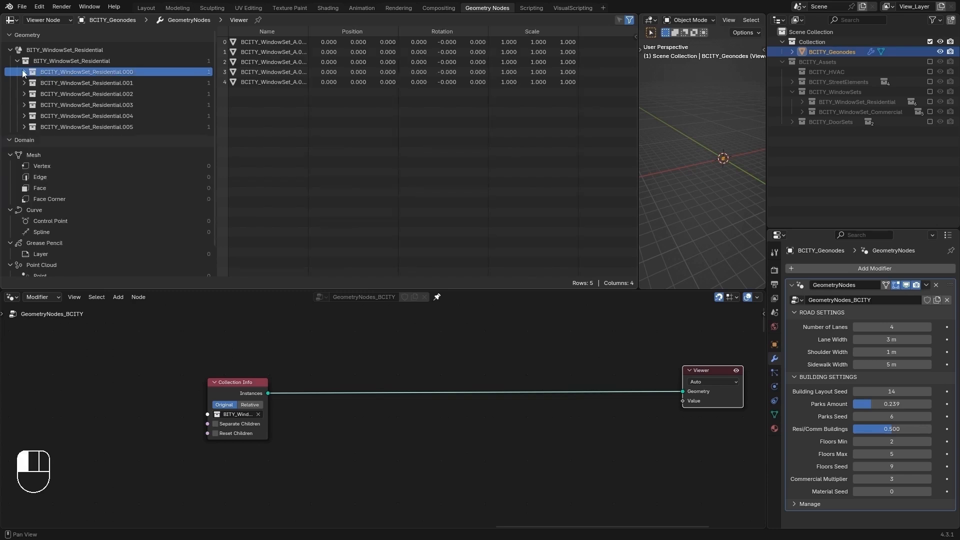
pyautogui.click(321, 421)
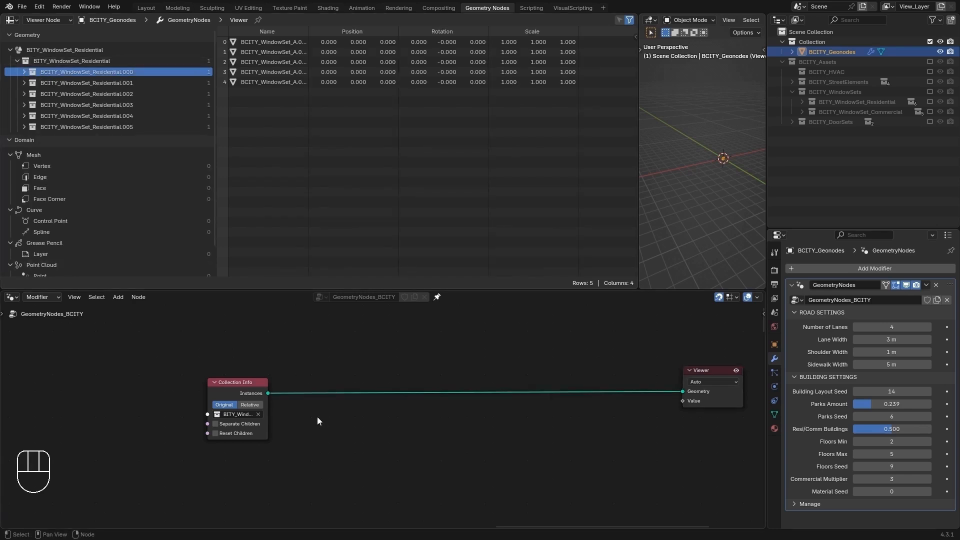
pyautogui.scroll(-2, 93, 212)
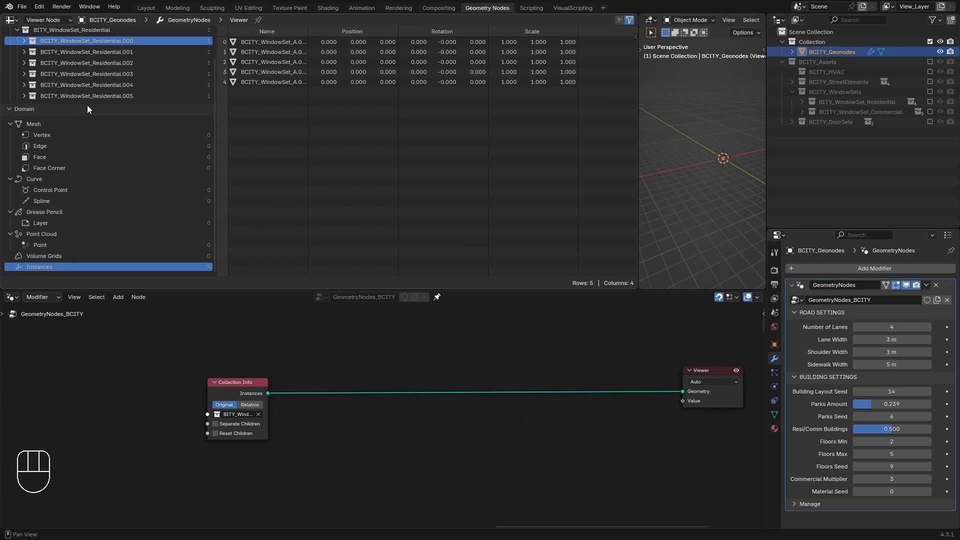
pyautogui.scroll(2, 87, 105)
# Step: Collapse the nested BITY_WindowSet_Residential instance and compare the root geometry's rows with the rows of its child collections
pyautogui.click(47, 53)
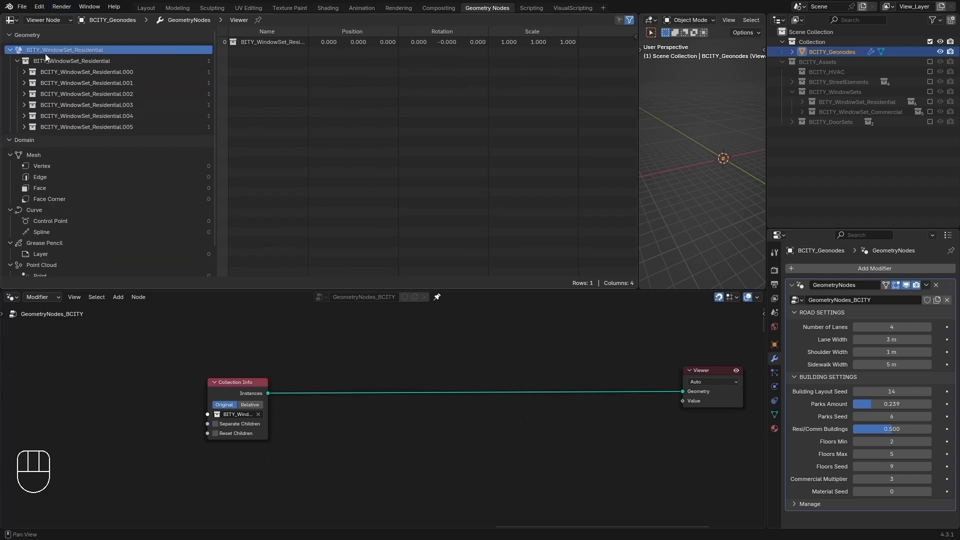
pyautogui.click(20, 60)
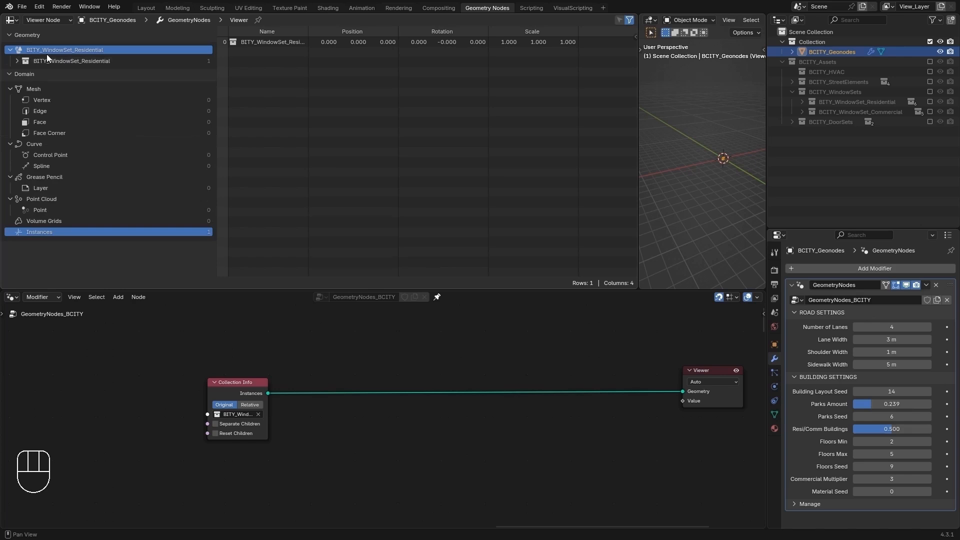
pyautogui.click(46, 61)
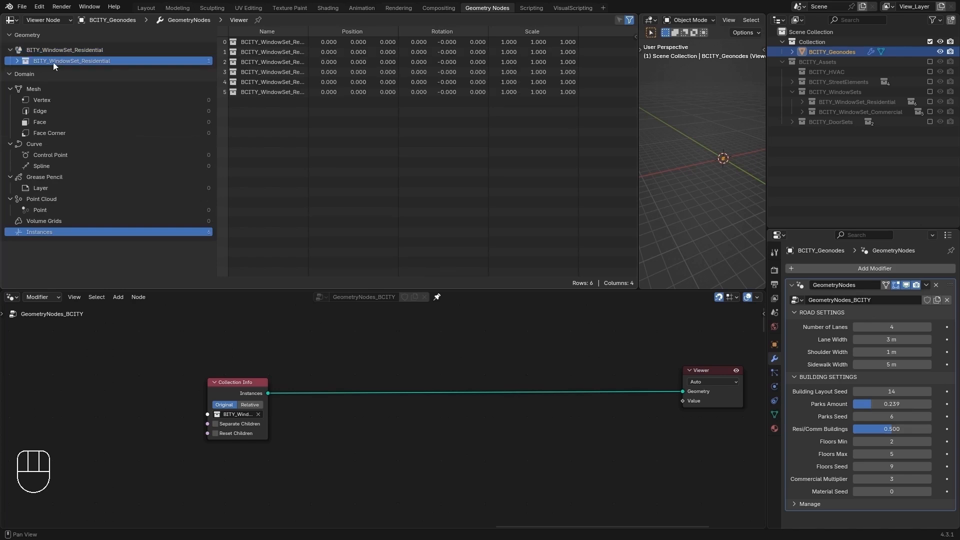
pyautogui.click(41, 48)
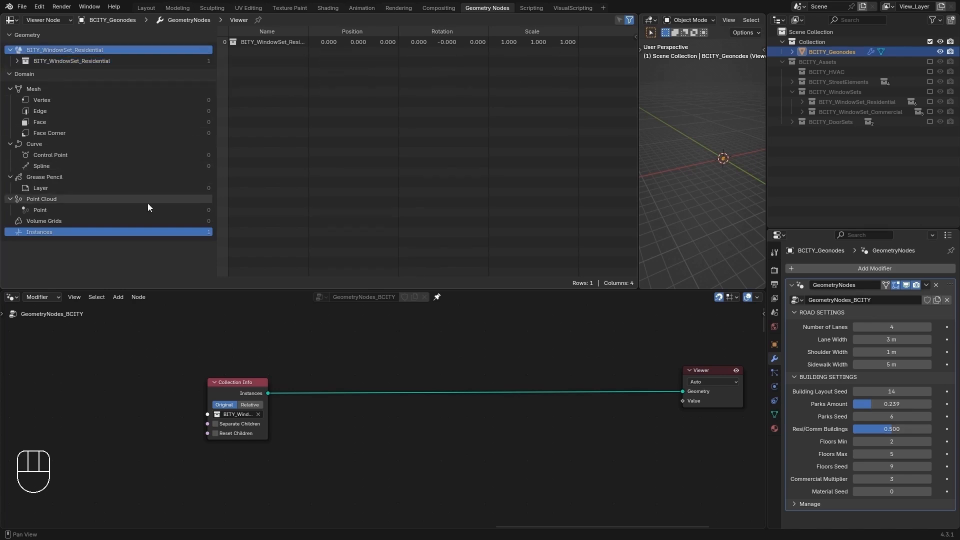
pyautogui.click(259, 397)
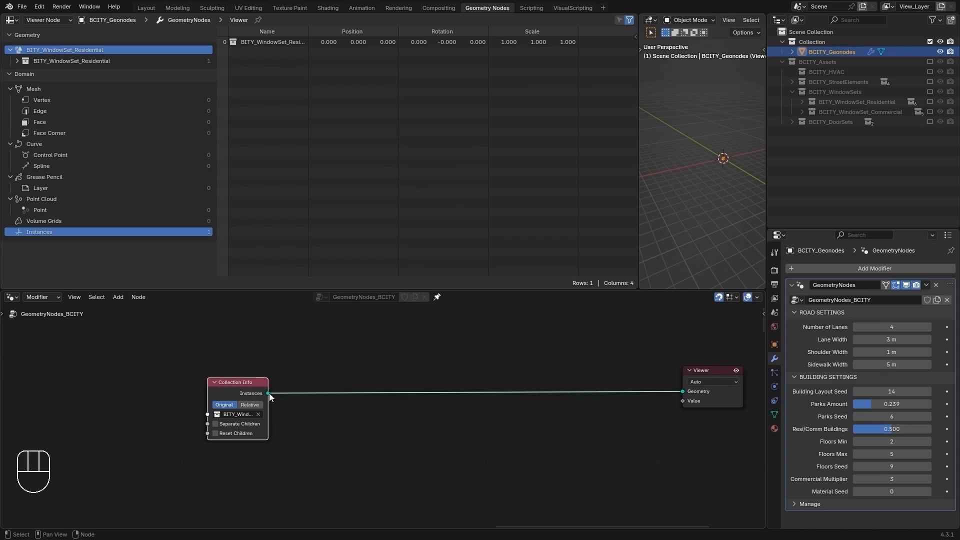
pyautogui.click(711, 371)
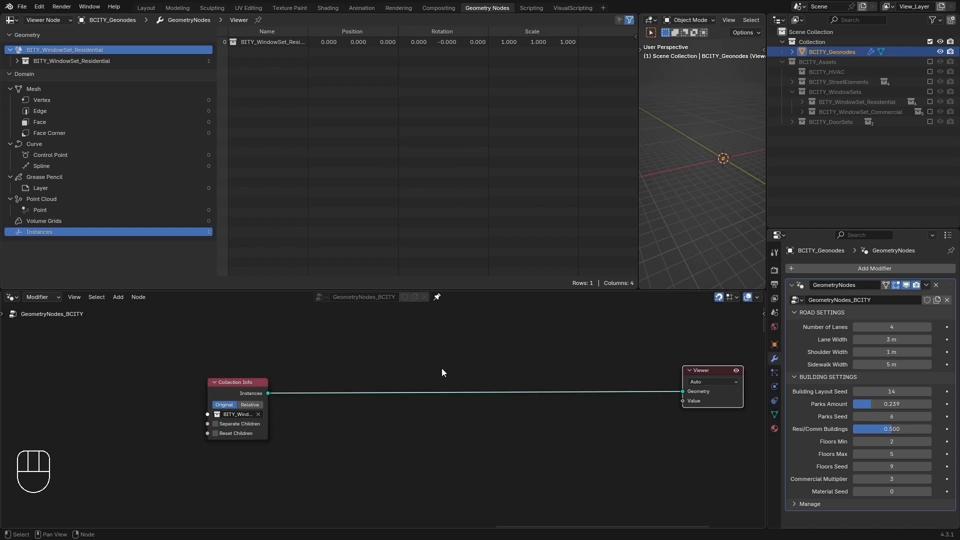
pyautogui.click(244, 385)
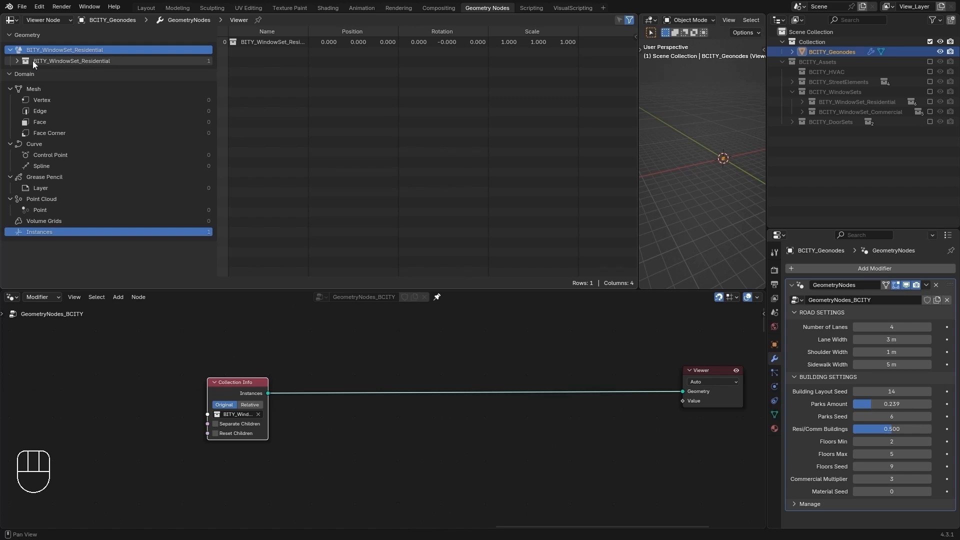
pyautogui.click(75, 61)
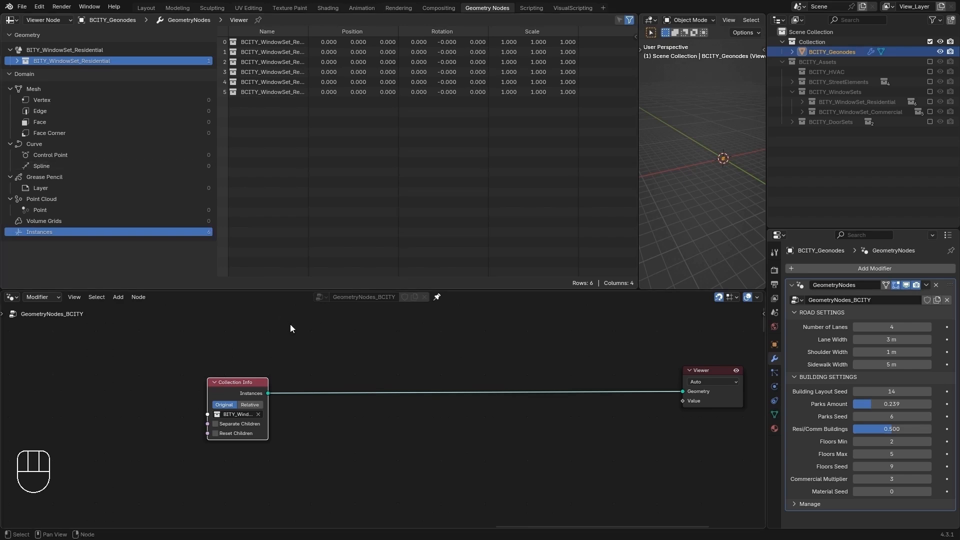
pyautogui.click(312, 407)
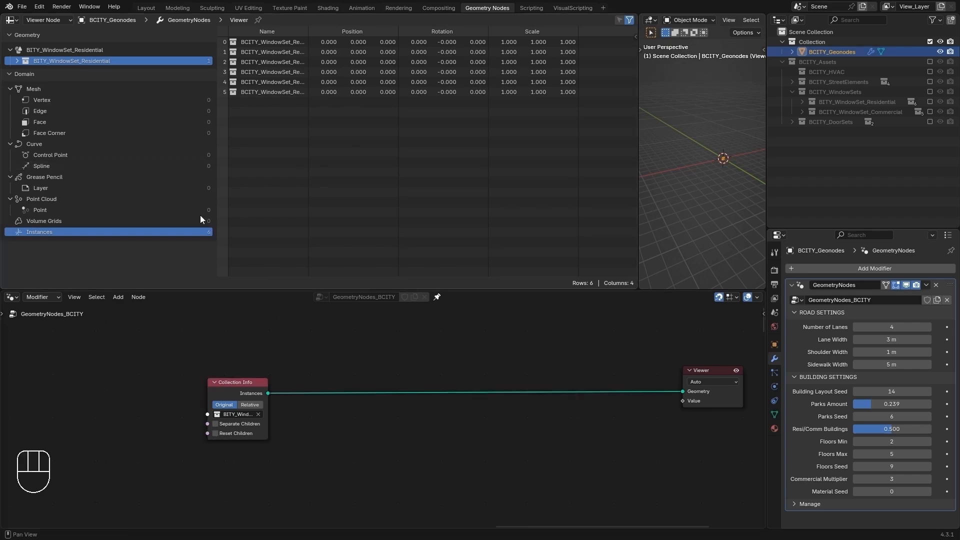
pyautogui.click(73, 61)
pyautogui.click(66, 50)
pyautogui.click(248, 387)
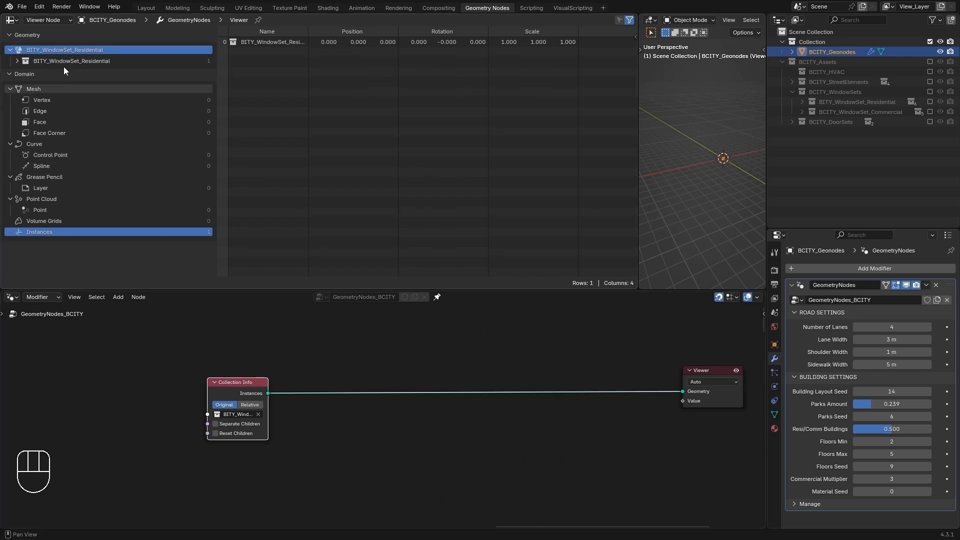
pyautogui.click(44, 49)
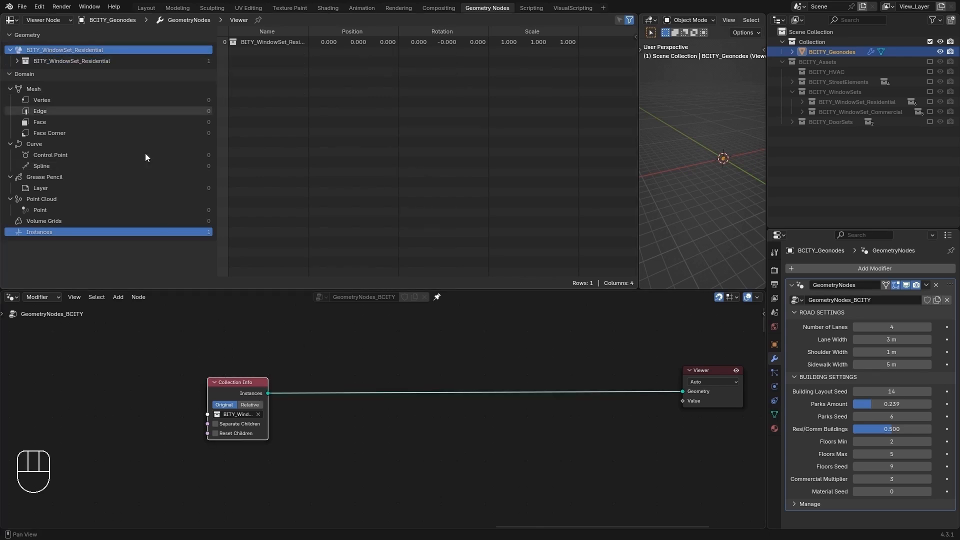
# Step: Insert a Realize Instances node between Collection Info and the Viewer, placed close beside Collection Info
pyautogui.click(367, 405)
pyautogui.scroll(1, 367, 405)
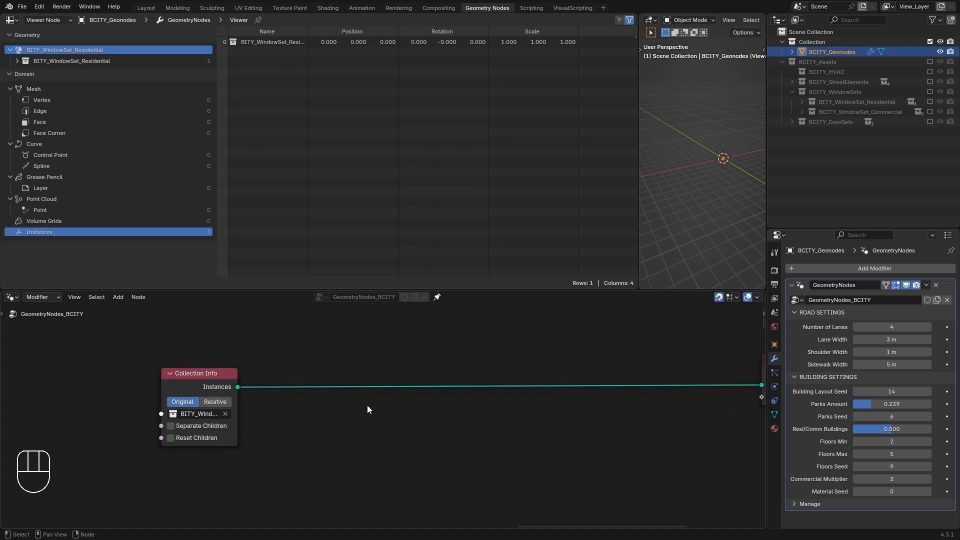
pyautogui.moveTo(367, 405); pyautogui.dragTo(253, 405, button='middle')
pyautogui.hotkey('shift', 'a')
pyautogui.write('real')
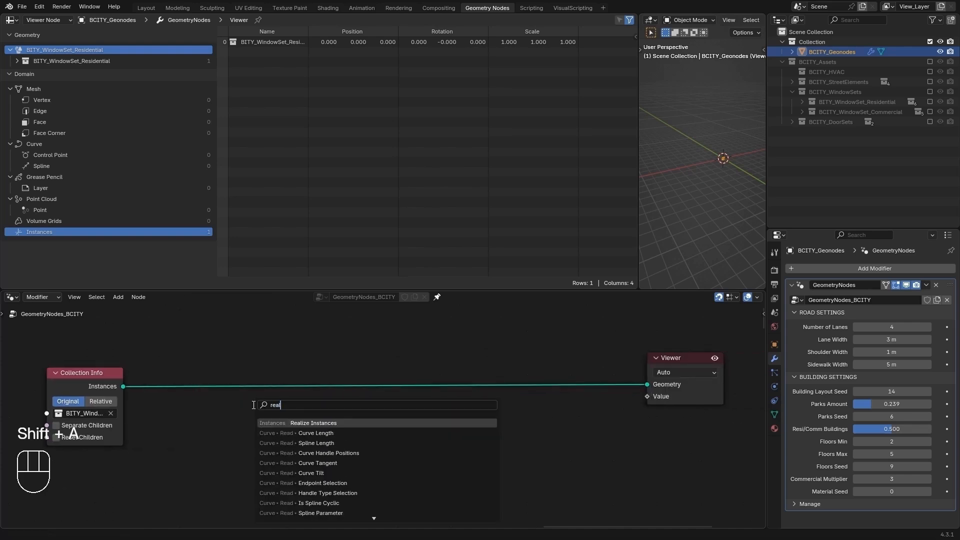
pyautogui.press('Return')
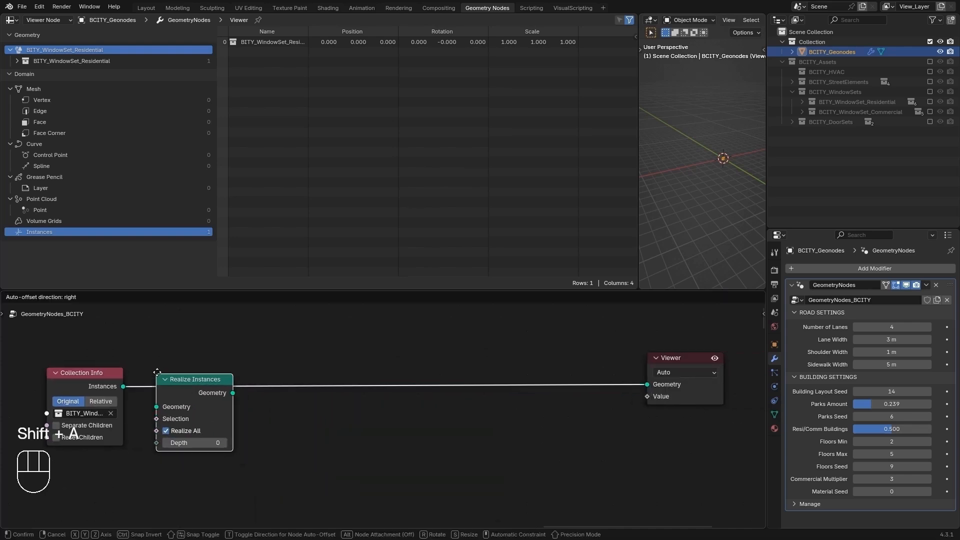
pyautogui.click(157, 372)
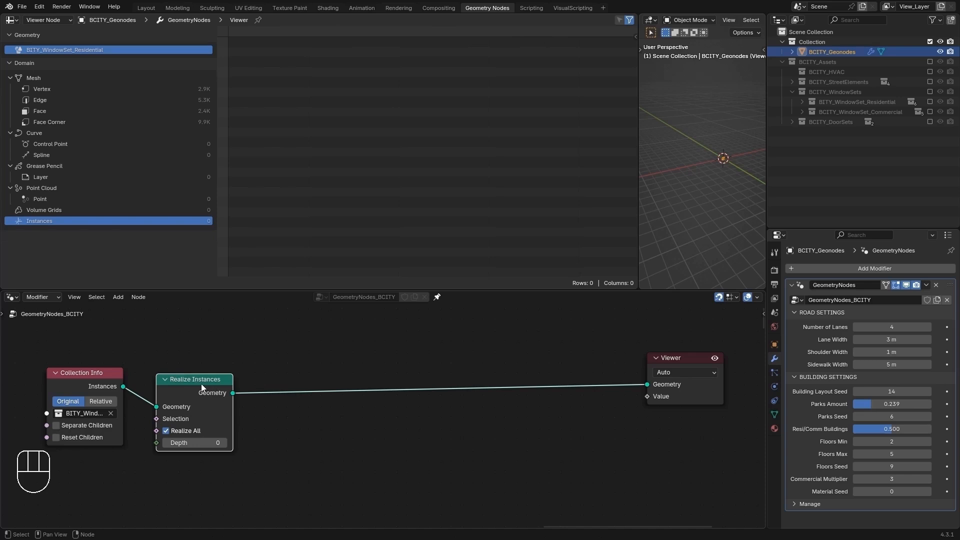
pyautogui.press('g')
pyautogui.click(186, 368)
pyautogui.hotkey('alt', 'a')
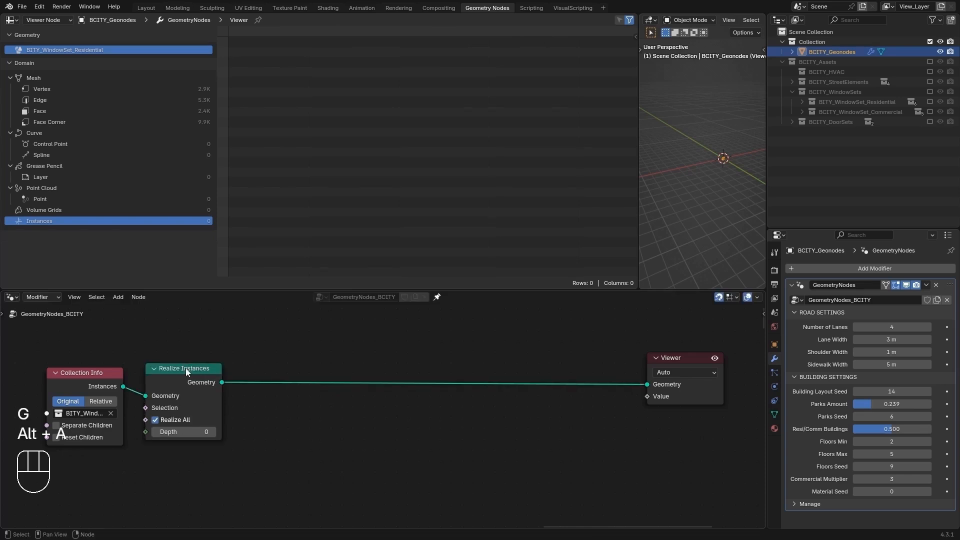
# Step: Examine the realized mesh's vertex, edge, face and face corner attributes in the spreadsheet
pyautogui.click(181, 89)
pyautogui.click(181, 100)
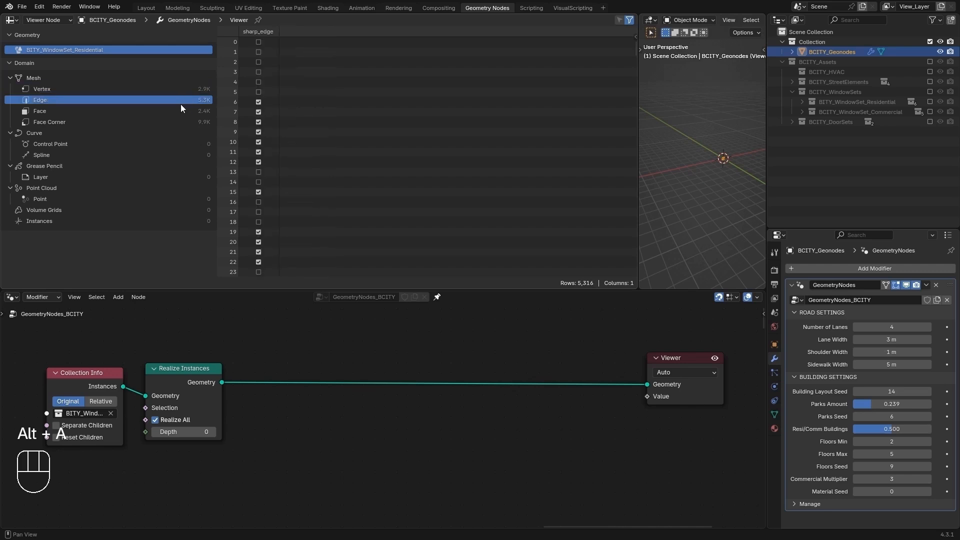
pyautogui.click(179, 110)
pyautogui.click(180, 119)
pyautogui.click(179, 108)
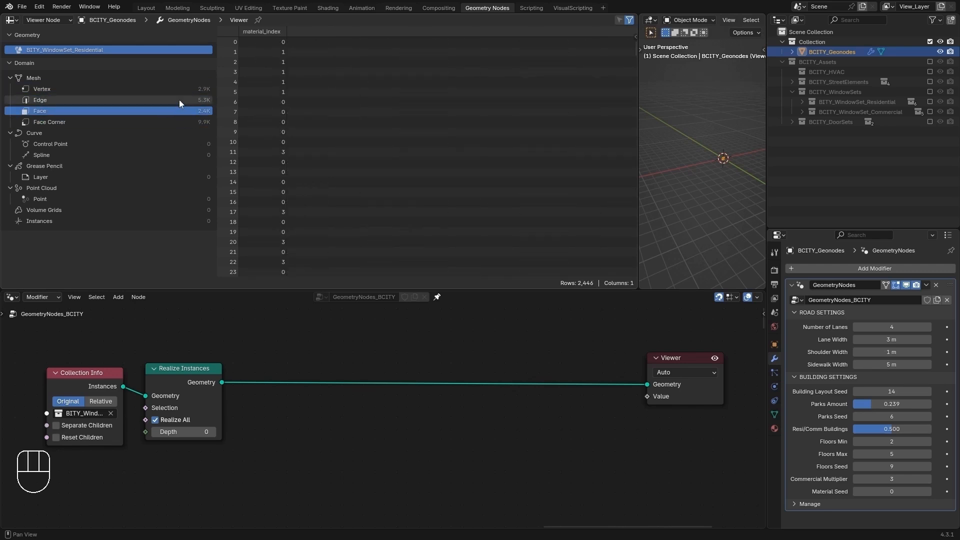
pyautogui.click(179, 92)
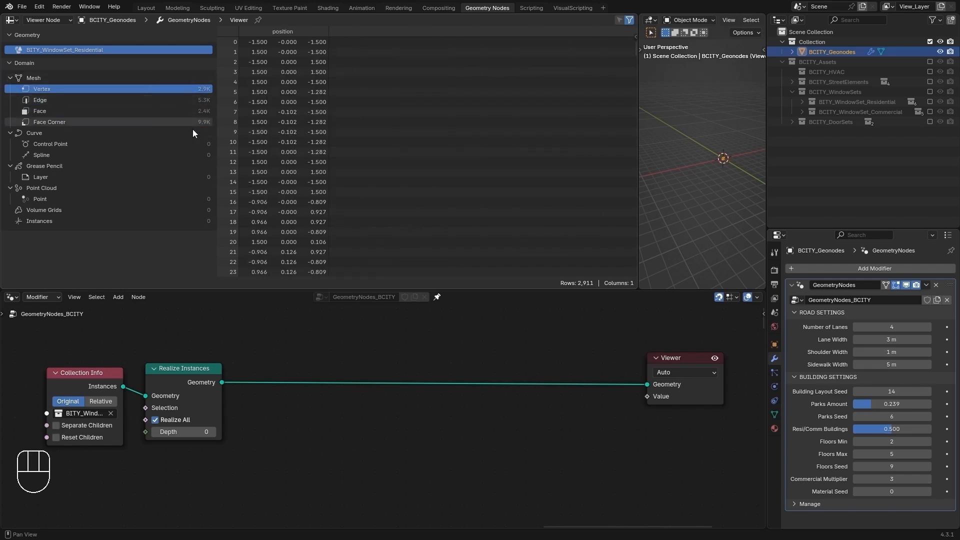
pyautogui.click(82, 103)
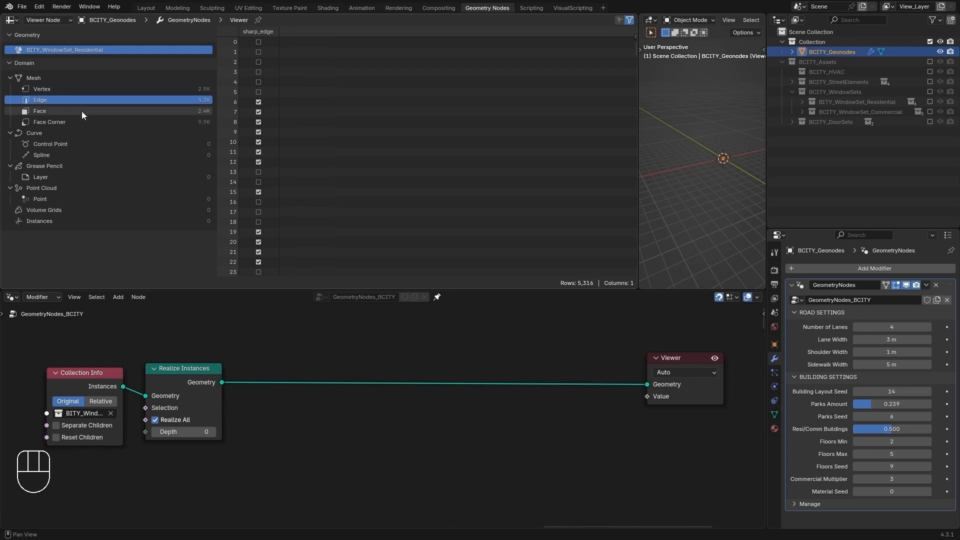
pyautogui.click(82, 111)
pyautogui.click(144, 89)
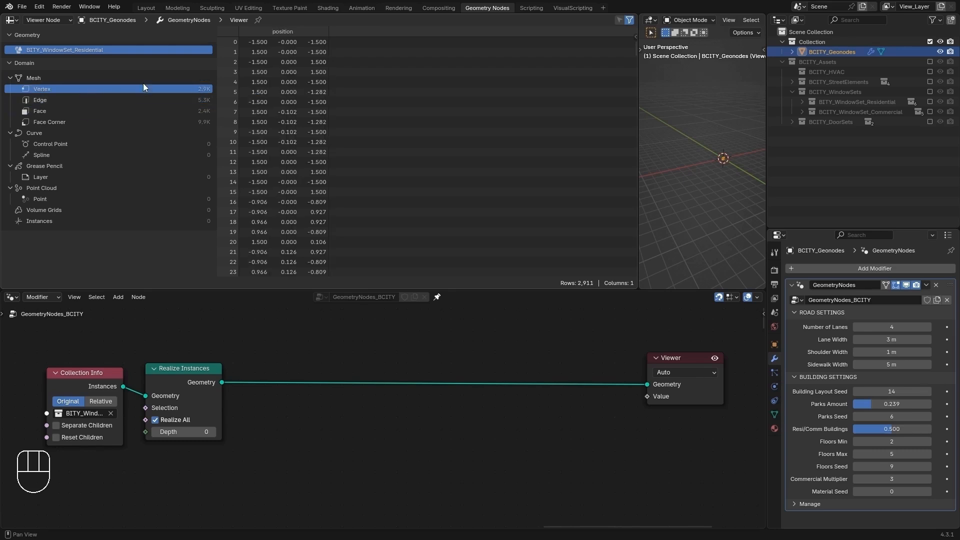
# Step: Turn off Realize All on the Realize Instances node, show the Instances domain, and set Depth to 1
pyautogui.click(154, 421)
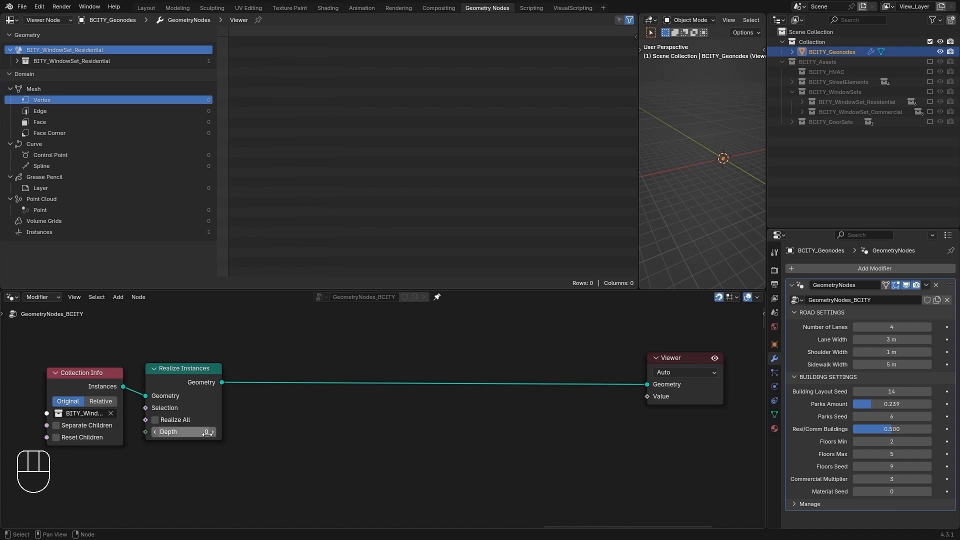
pyautogui.click(170, 231)
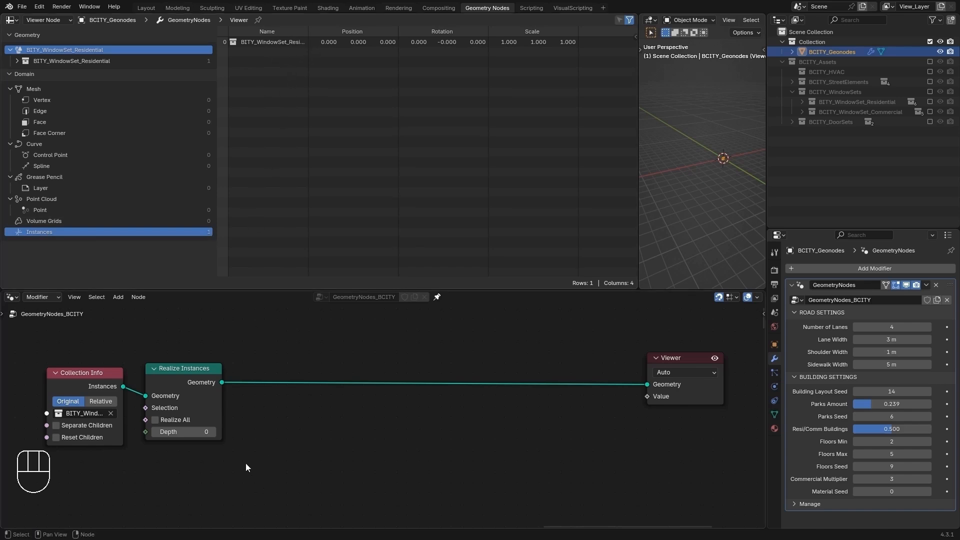
pyautogui.click(214, 432)
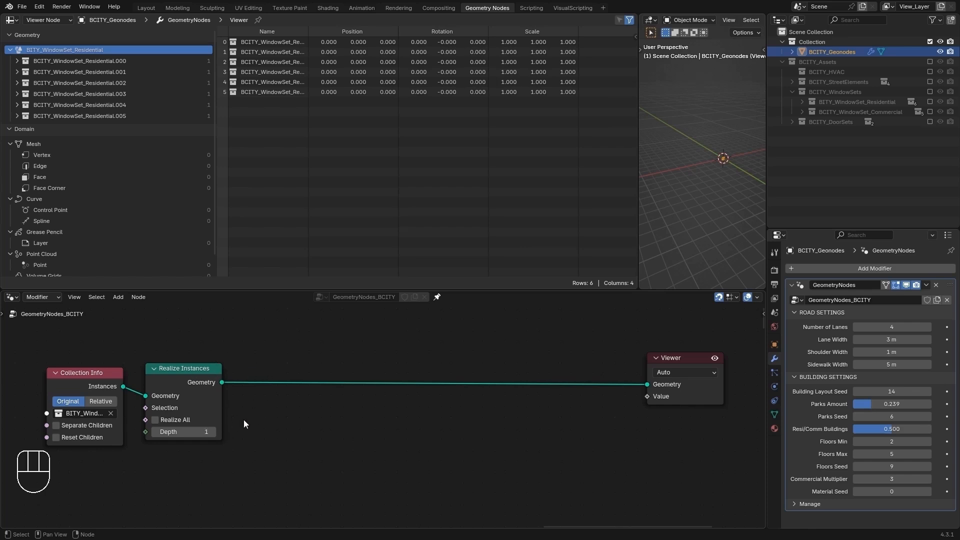
# Step: Compare the instances left by the partial realization with the child collections of BITY_WindowSet_Residential in the outliner
pyautogui.scroll(-1, 195, 245)
pyautogui.click(190, 267)
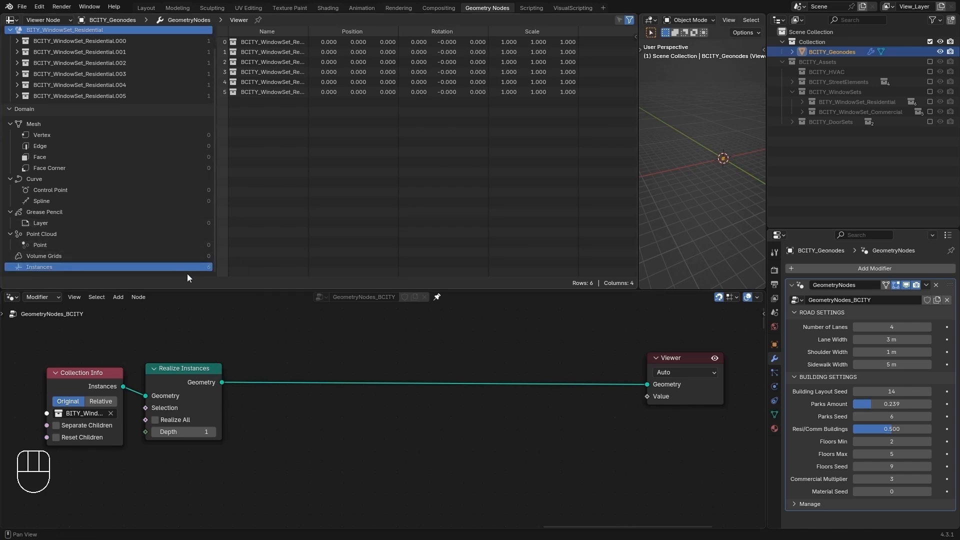
pyautogui.click(192, 385)
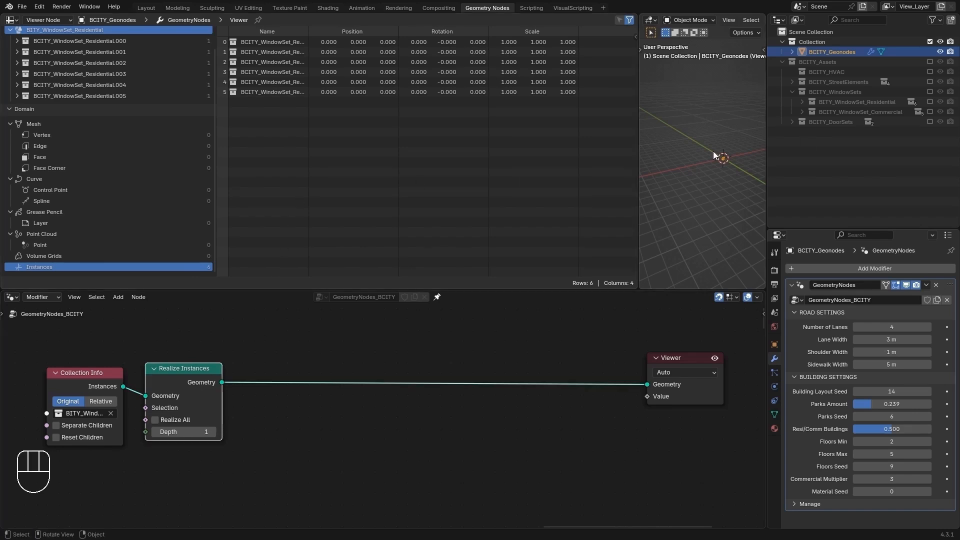
pyautogui.click(803, 101)
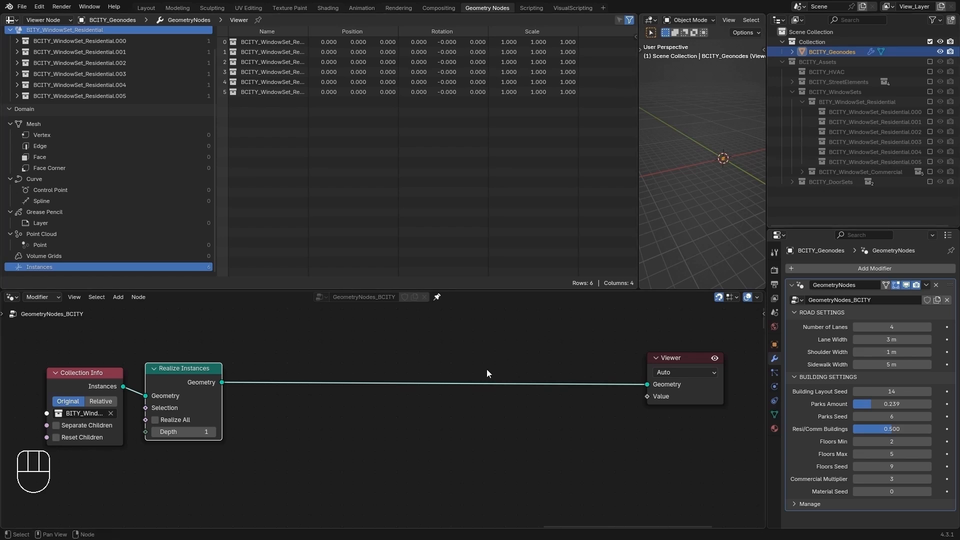
# Step: Insert a Separate Geometry node between Realize Instances and the Viewer, passing its Selection output to the Viewer
pyautogui.moveTo(455, 389); pyautogui.dragTo(389, 388, button='middle')
pyautogui.hotkey('shift', 'a')
pyautogui.write('sep')
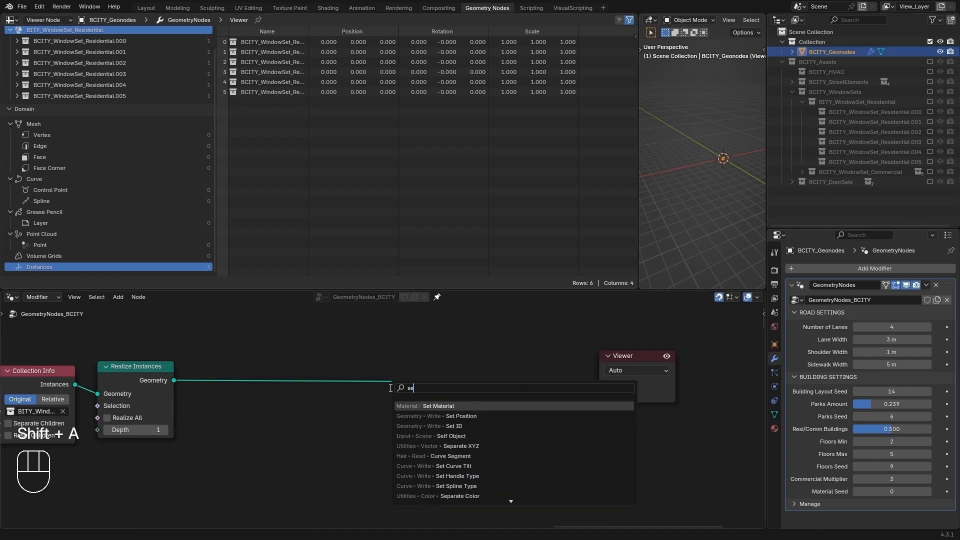
pyautogui.press('Down')
pyautogui.press('Down')
pyautogui.press('Down')
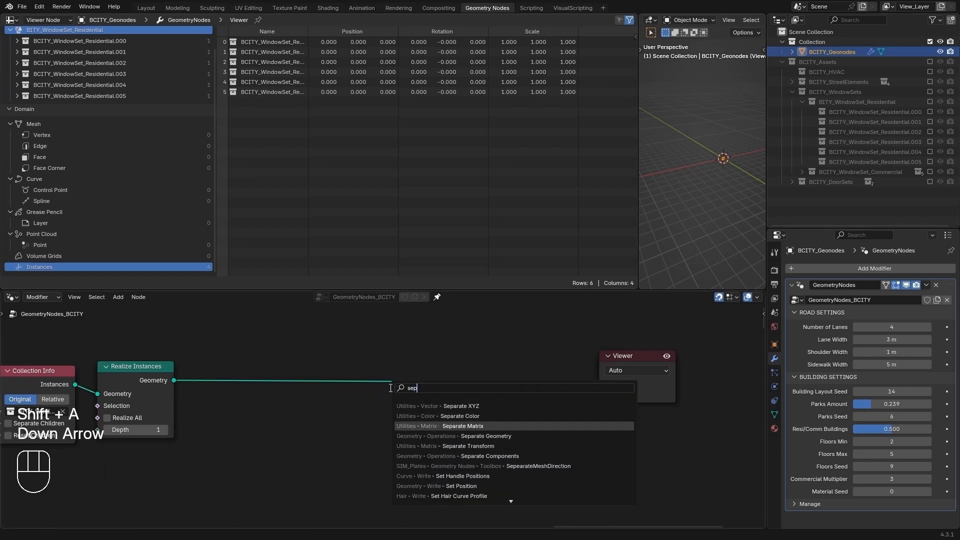
pyautogui.press('Return')
pyautogui.click(424, 366)
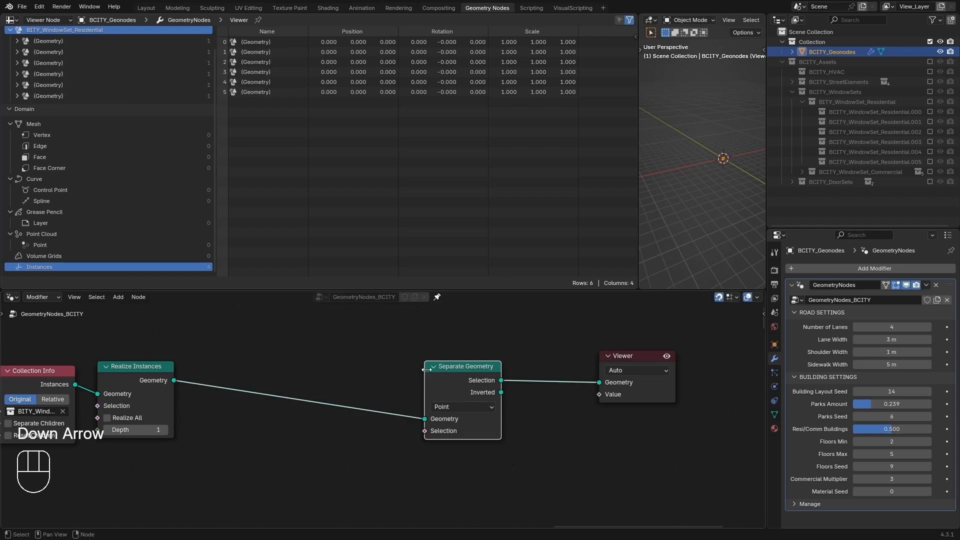
# Step: Move the Separate Geometry node slightly up and set its domain to Instance
pyautogui.press('g')
pyautogui.click(432, 359)
pyautogui.click(445, 387)
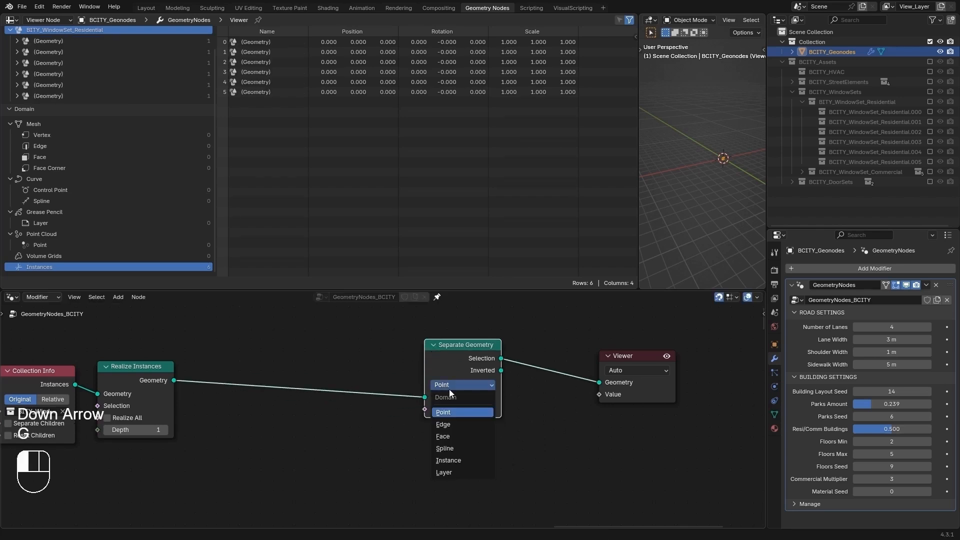
pyautogui.click(448, 460)
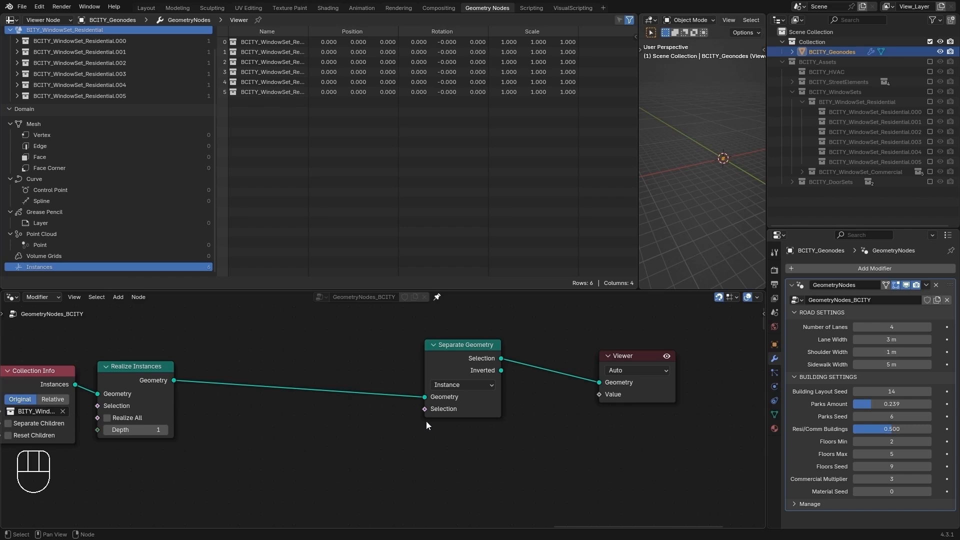
# Step: Add an integer Equal comparison node below and feed its Result into Separate Geometry's Selection
pyautogui.moveTo(424, 409); pyautogui.dragTo(384, 455)
pyautogui.write('eq')
pyautogui.press('Return')
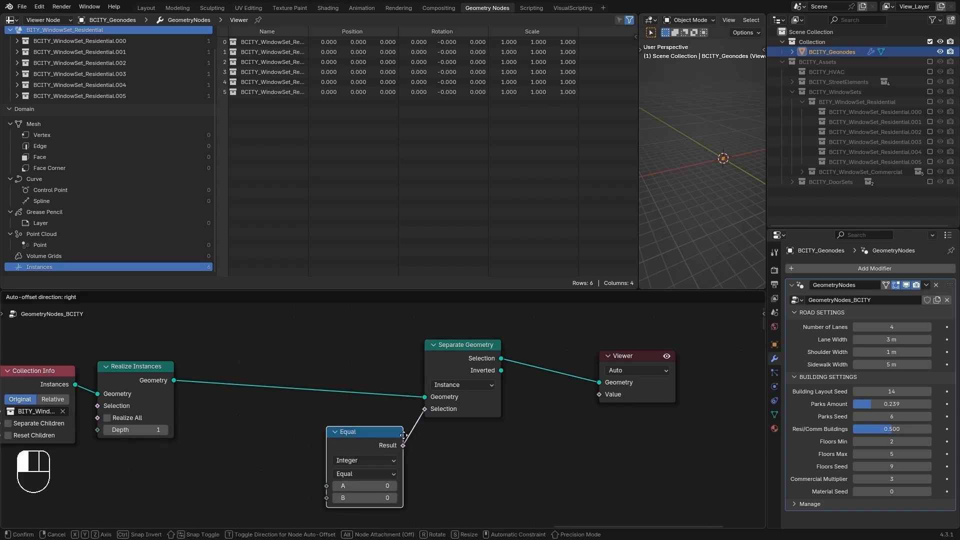
pyautogui.click(418, 452)
# Step: Add an Index node and connect it to the Equal node's B input
pyautogui.moveTo(459, 465); pyautogui.dragTo(581, 420, button='middle')
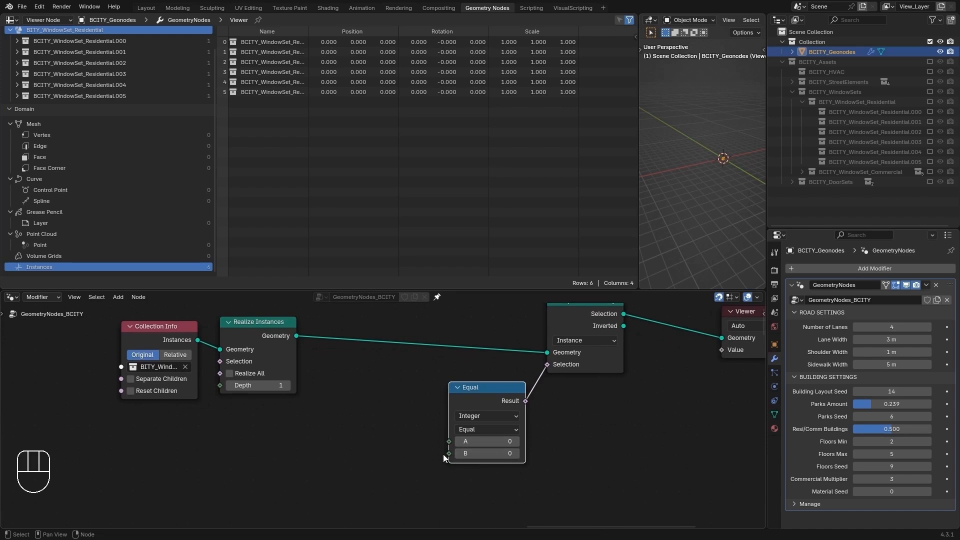
pyautogui.moveTo(443, 454); pyautogui.dragTo(395, 473)
pyautogui.write('index')
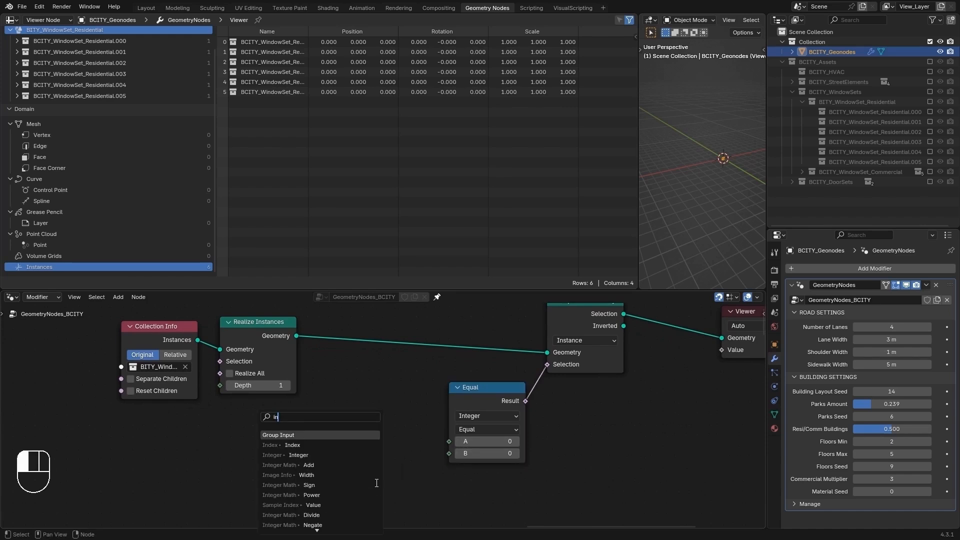
pyautogui.press('Return')
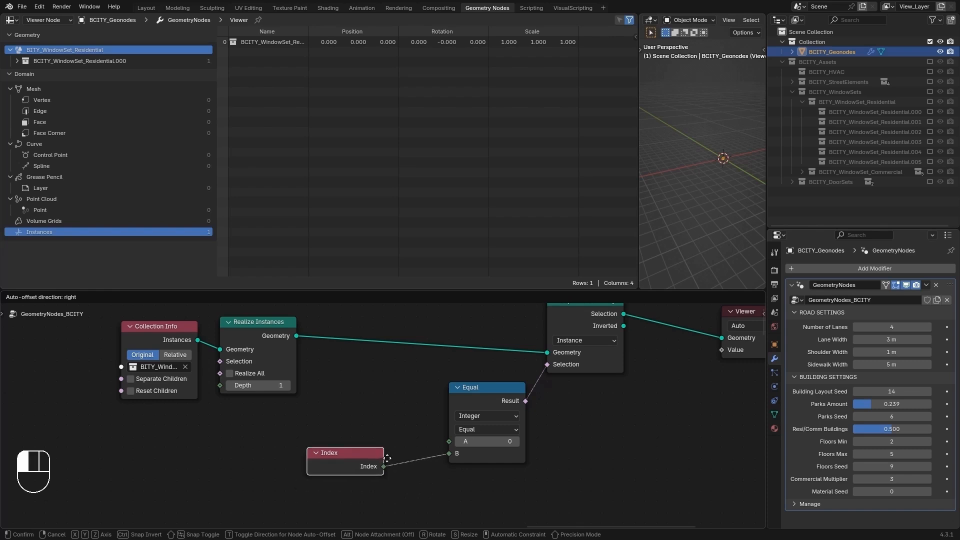
pyautogui.click(391, 460)
pyautogui.hotkey('alt', 'a')
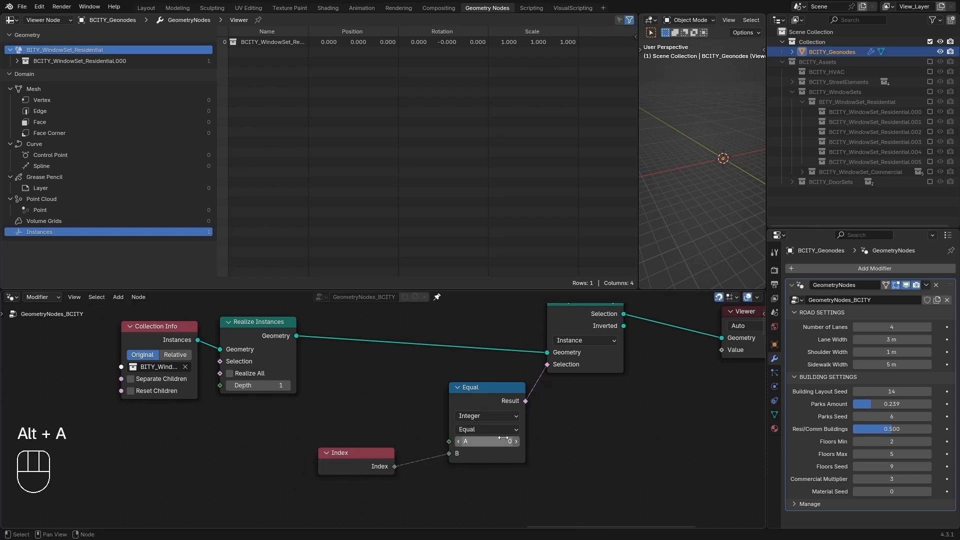
# Step: Inspect the instances nested inside the separated window set in the spreadsheet, and return to the parent BITY_WindowSet_Residential level
pyautogui.press('Home')
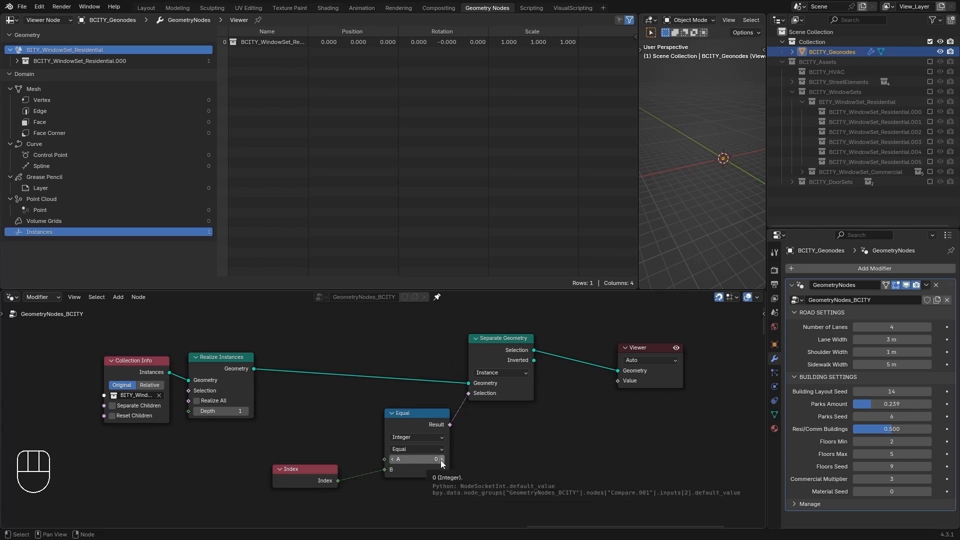
pyautogui.click(123, 61)
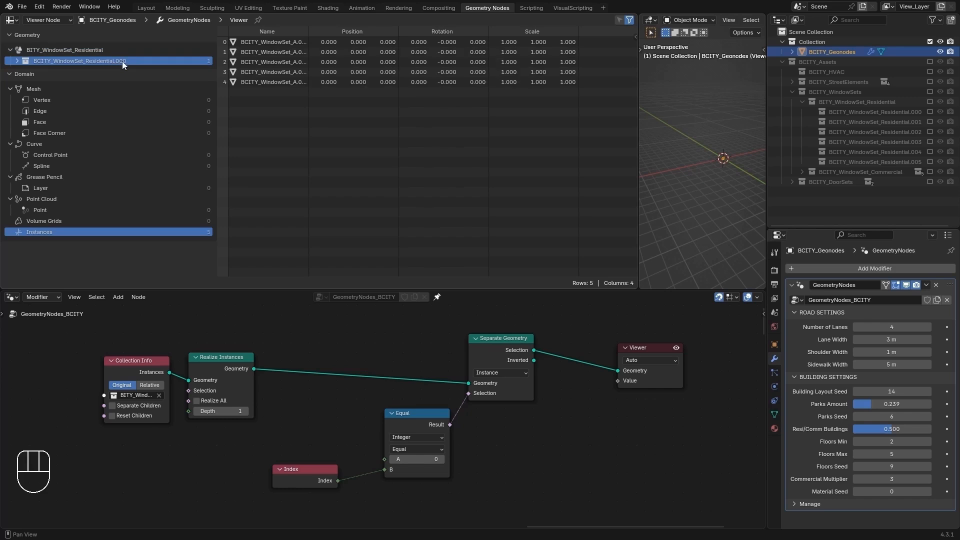
pyautogui.click(111, 50)
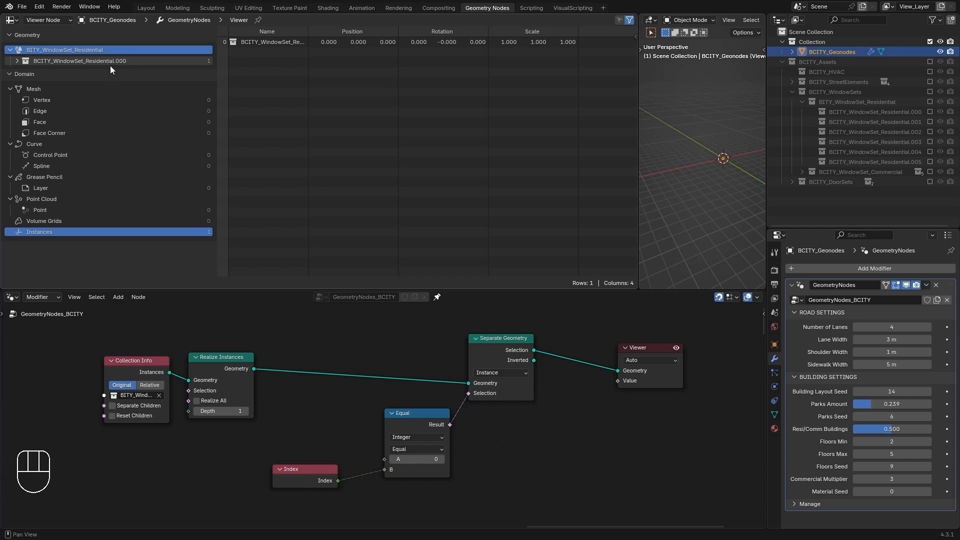
# Step: Step the Equal node's A value up through the window set indices and back to 0, checking which set gets separated
pyautogui.click(443, 457)
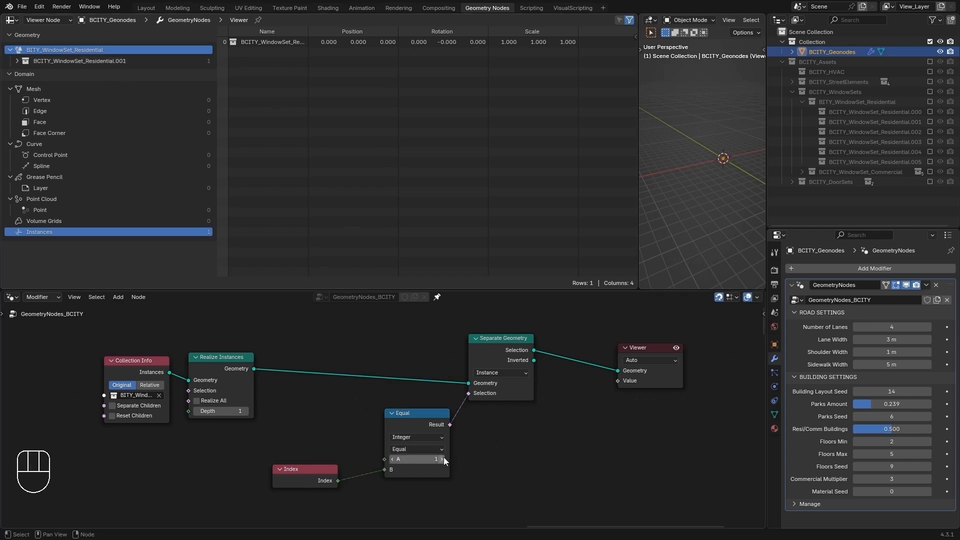
pyautogui.click(443, 458)
pyautogui.click(444, 458)
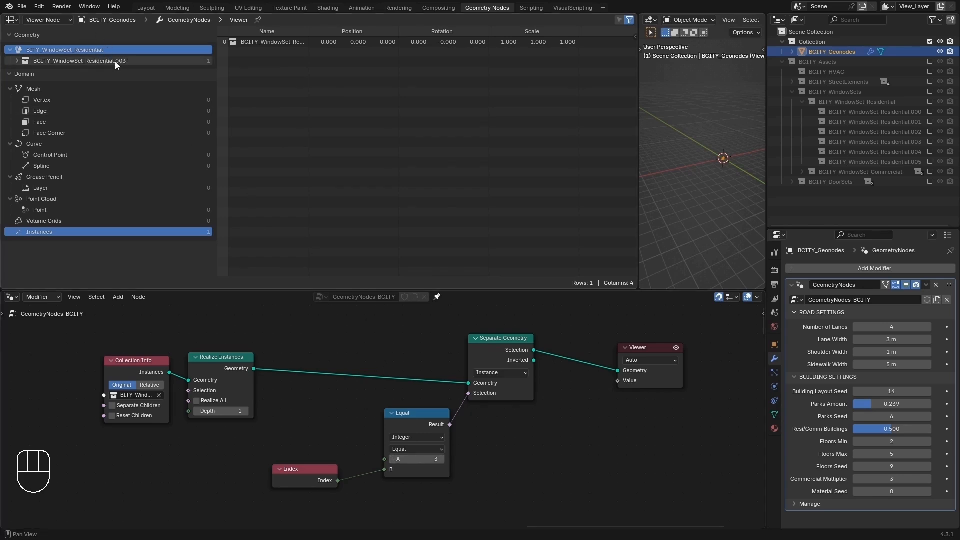
pyautogui.click(442, 459)
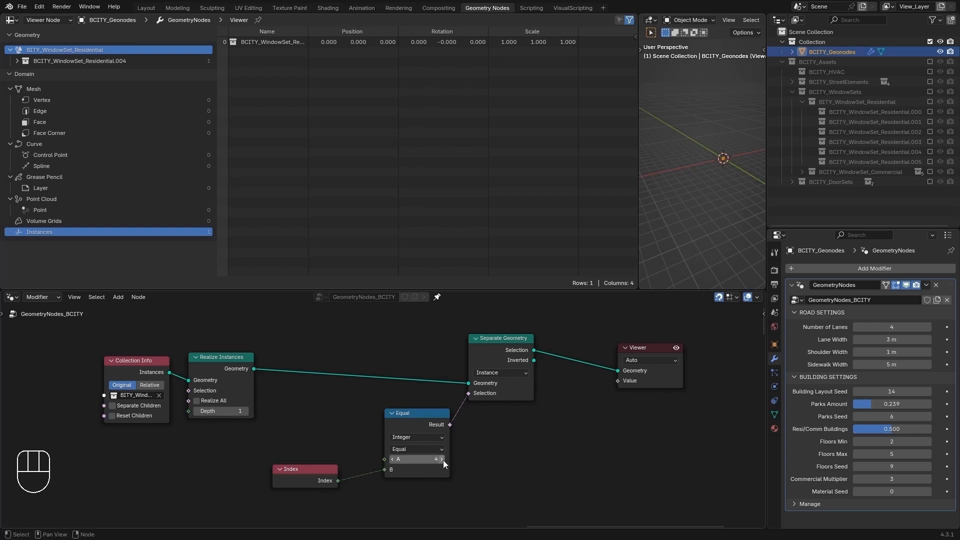
pyautogui.click(442, 459)
pyautogui.click(393, 460)
pyautogui.click(392, 460)
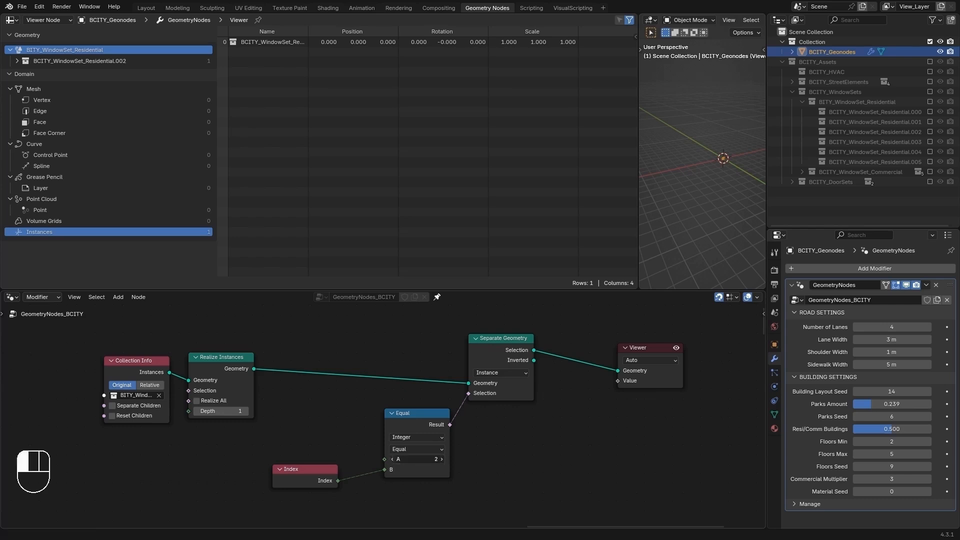
pyautogui.click(392, 459)
pyautogui.click(393, 460)
pyautogui.click(549, 431)
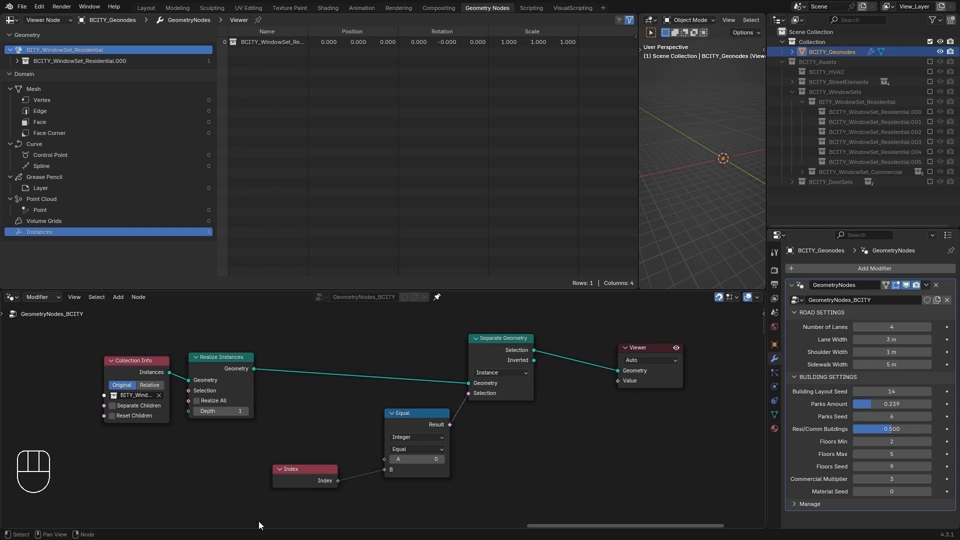
# Step: Rearrange the nodes to make room, and add a Random Value node of type Integer above the Index node
pyautogui.moveTo(307, 473); pyautogui.dragTo(325, 493)
pyautogui.scroll(-4, 531, 439)
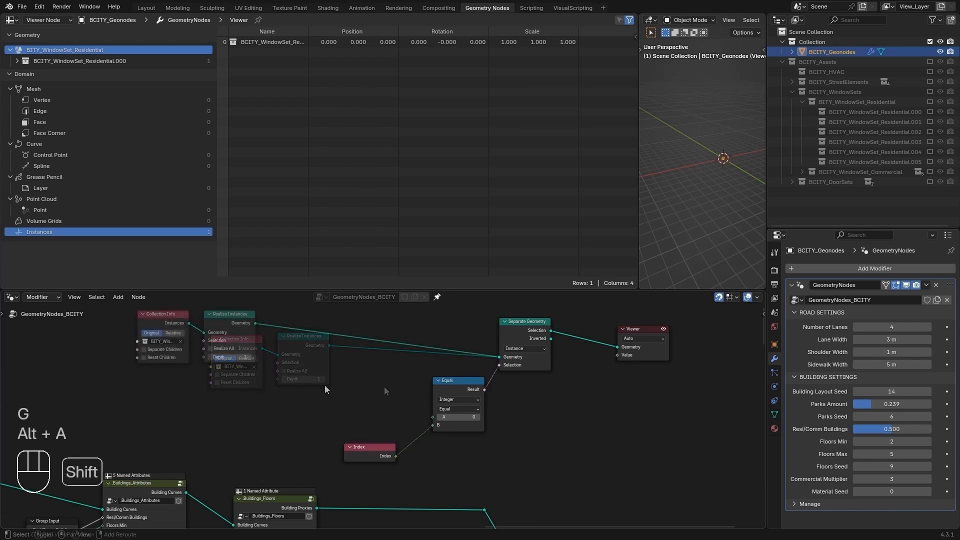
pyautogui.hotkey('shift', 'a')
pyautogui.write('randomv')
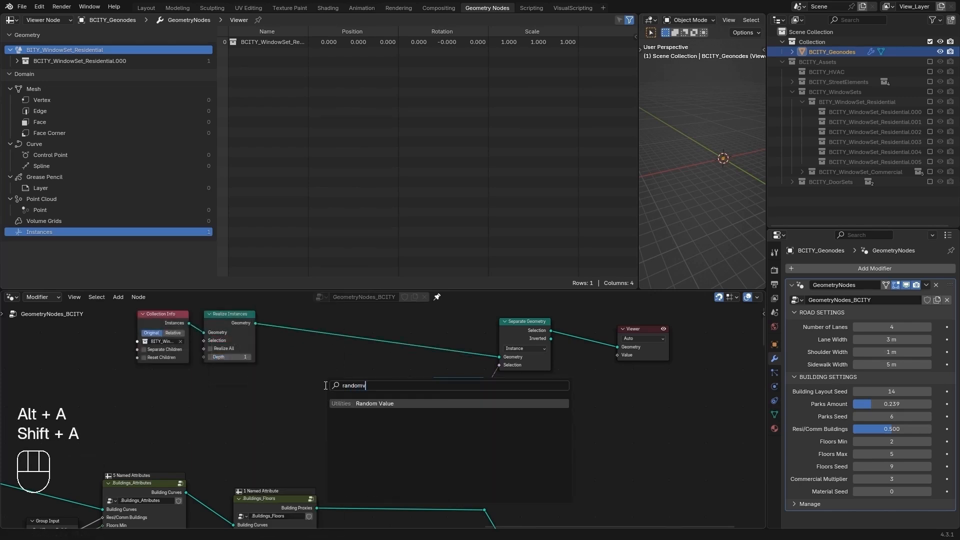
pyautogui.press('Return')
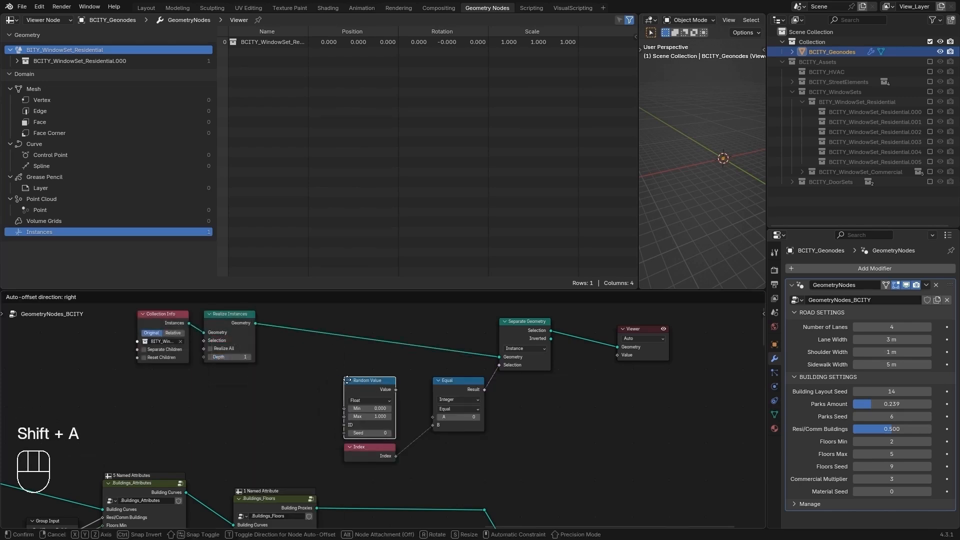
pyautogui.click(345, 380)
pyautogui.scroll(1, 310, 391)
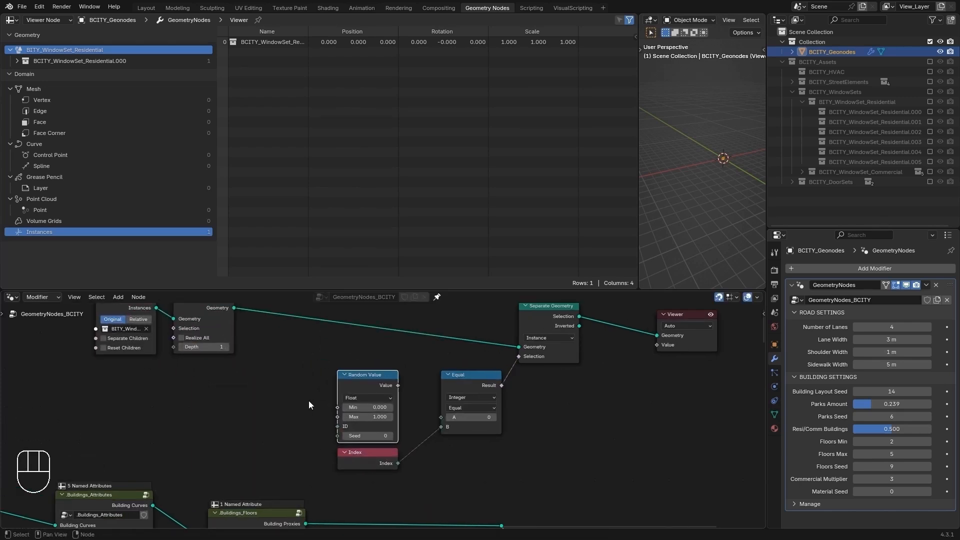
pyautogui.click(360, 396)
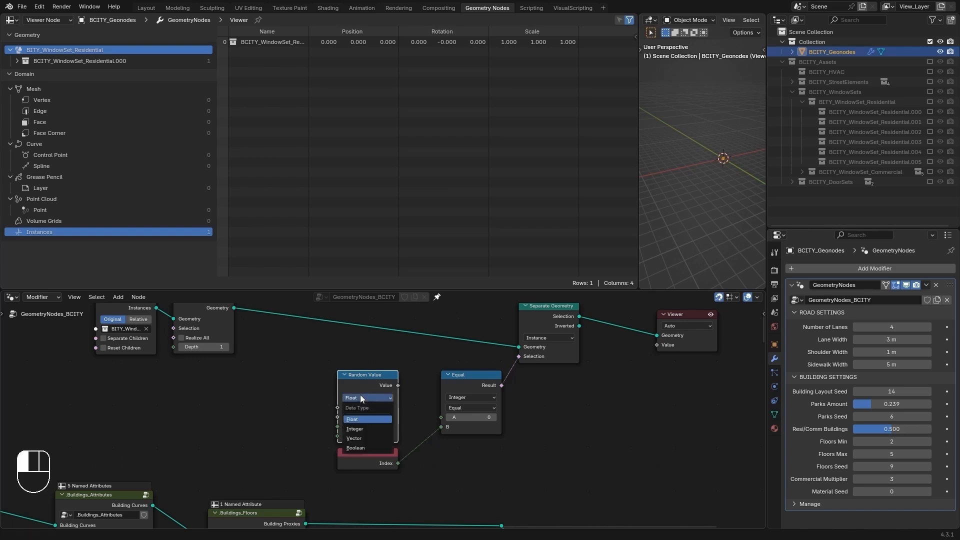
pyautogui.click(357, 430)
# Step: Set the Random Value node's Max to 5 and connect its Value output to the Equal node's A input
pyautogui.scroll(2, 417, 393)
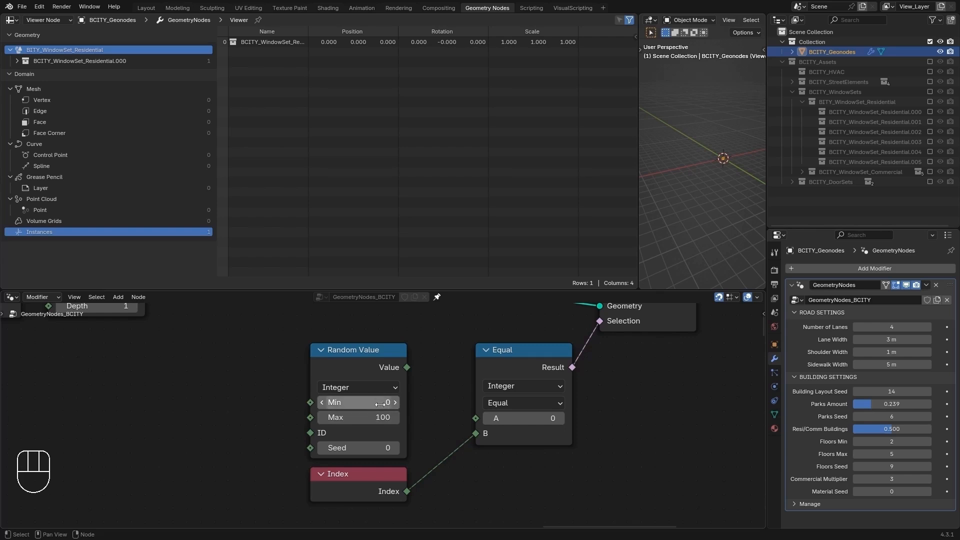
pyautogui.moveTo(417, 394); pyautogui.dragTo(475, 440, button='middle')
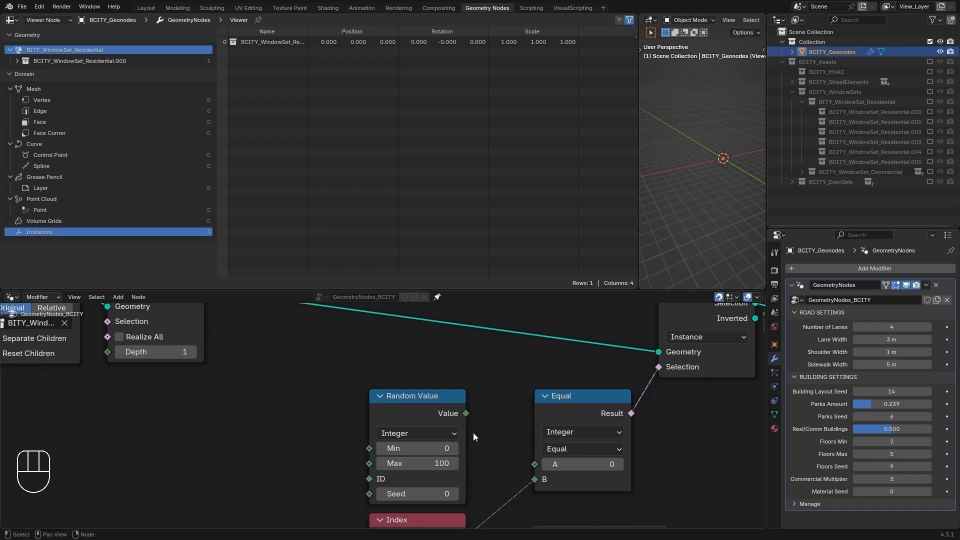
pyautogui.click(437, 464)
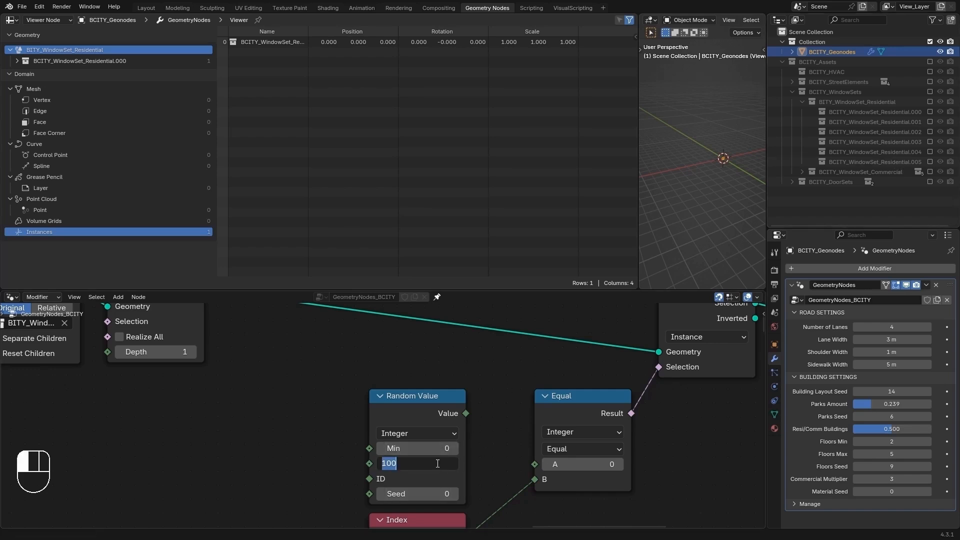
pyautogui.write('5')
pyautogui.press('Return')
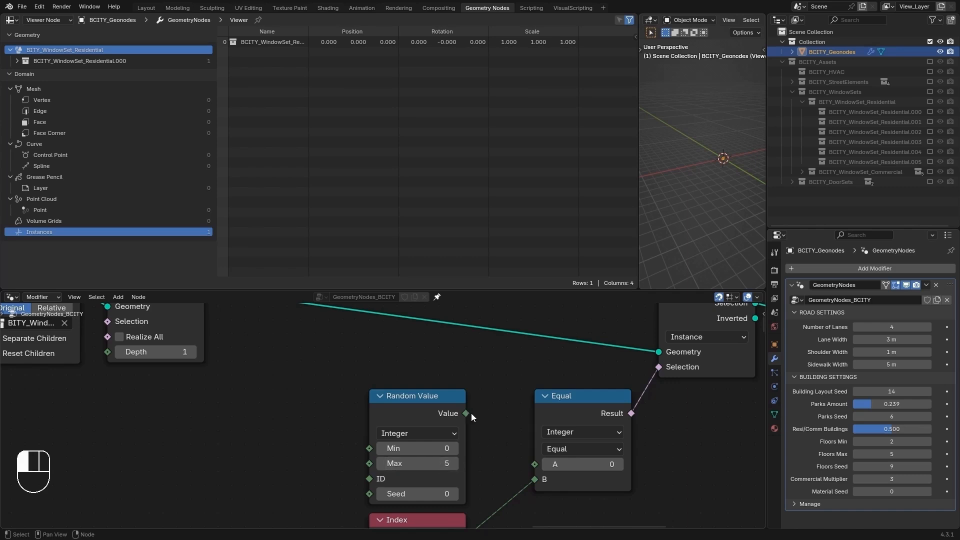
pyautogui.moveTo(472, 414); pyautogui.dragTo(529, 461)
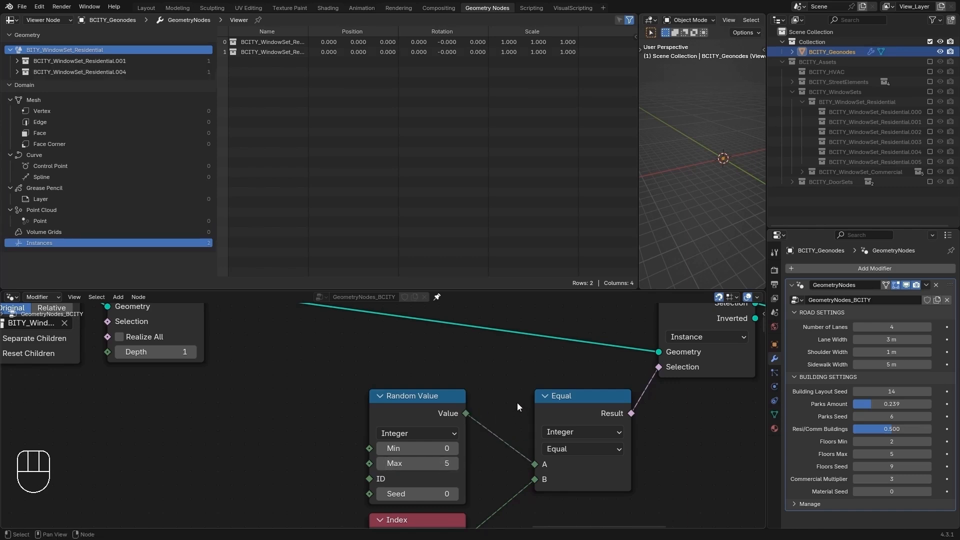
# Step: Preview the Random Value output on the Realize Instances geometry, with the Viewer's domain set to Instance
pyautogui.scroll(-2, 517, 403)
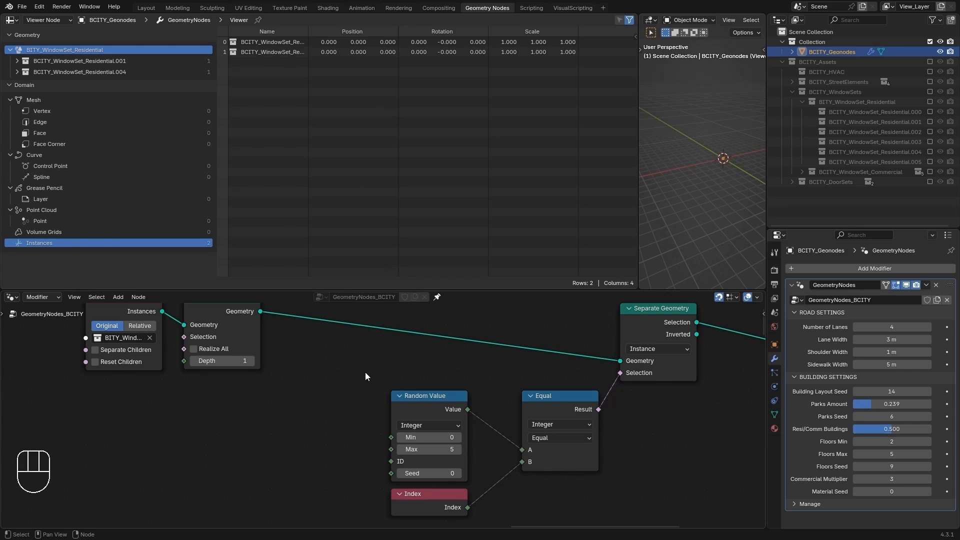
pyautogui.moveTo(365, 372); pyautogui.dragTo(365, 408, button='middle')
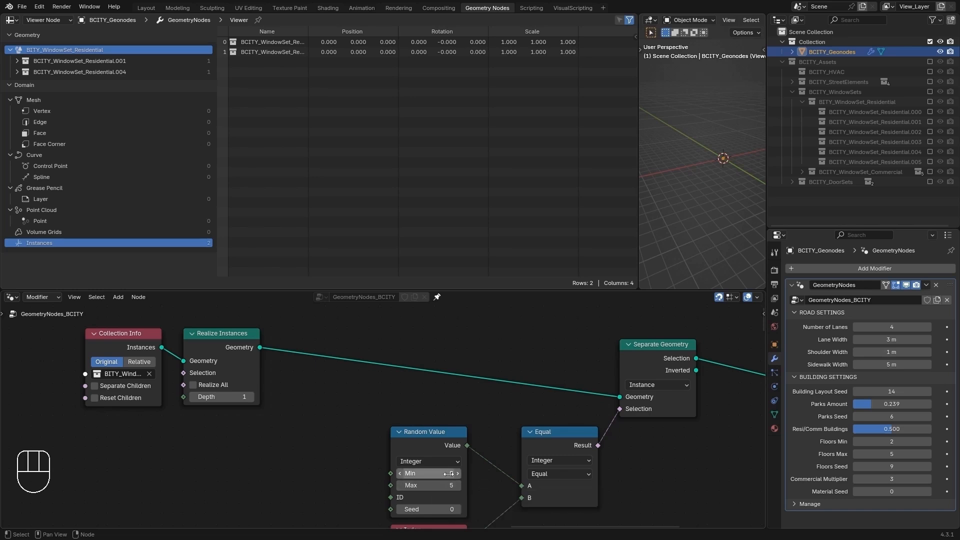
pyautogui.keyDown('ctrl'); pyautogui.keyDown('shift'); pyautogui.click(249, 346); pyautogui.keyUp('shift'); pyautogui.keyUp('ctrl')
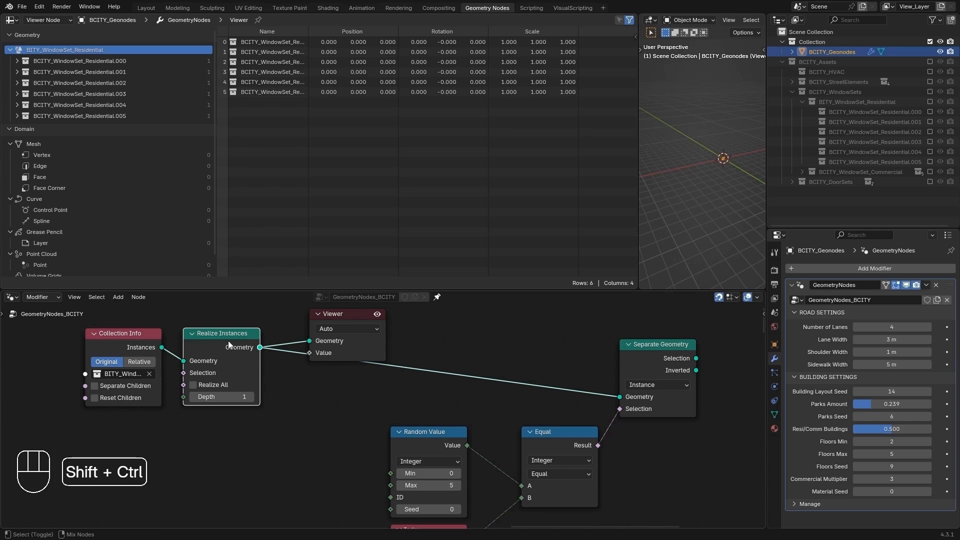
pyautogui.keyDown('ctrl'); pyautogui.keyDown('shift'); pyautogui.click(466, 446); pyautogui.keyUp('shift'); pyautogui.keyUp('ctrl')
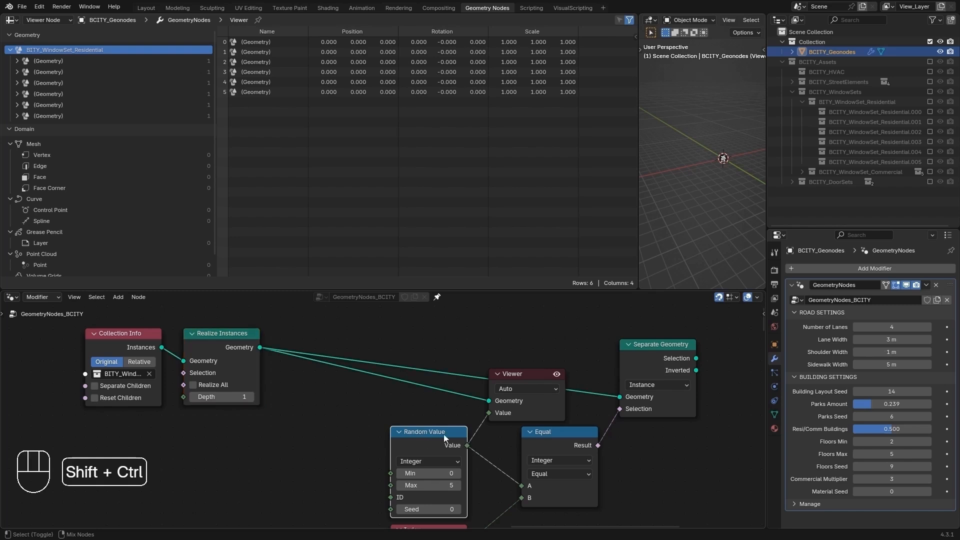
pyautogui.click(509, 390)
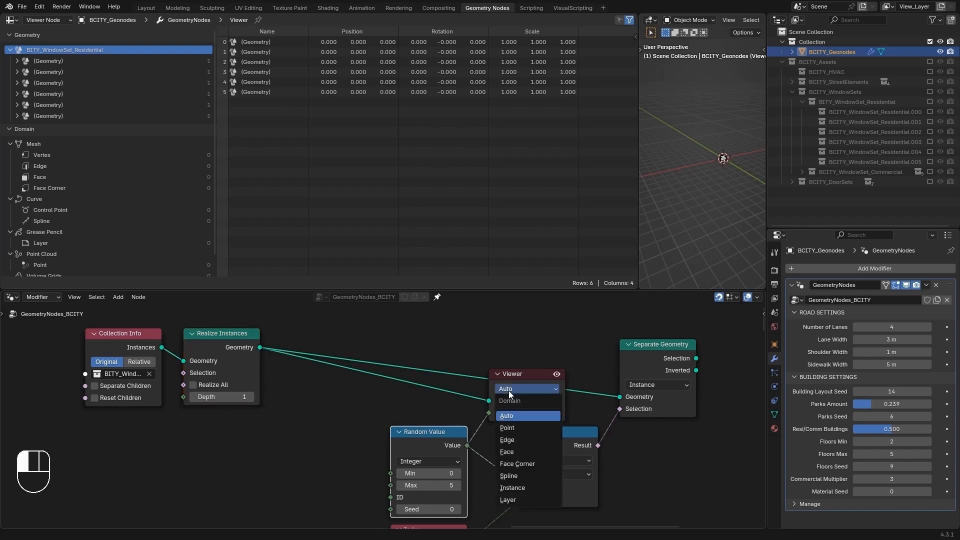
pyautogui.click(511, 487)
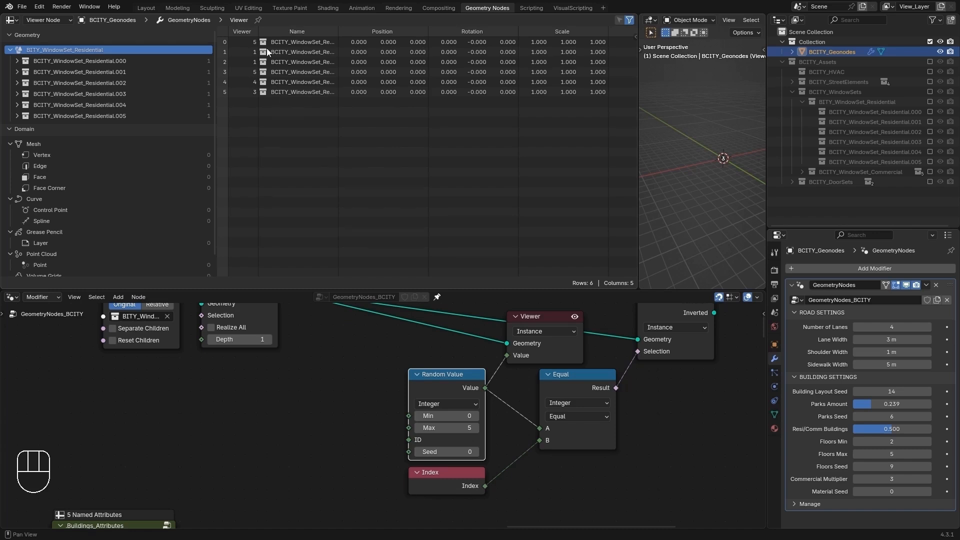
# Step: Add an Integer node beside the Random Value node and connect its output to the Random Value's ID input
pyautogui.moveTo(346, 386); pyautogui.dragTo(330, 427, button='middle')
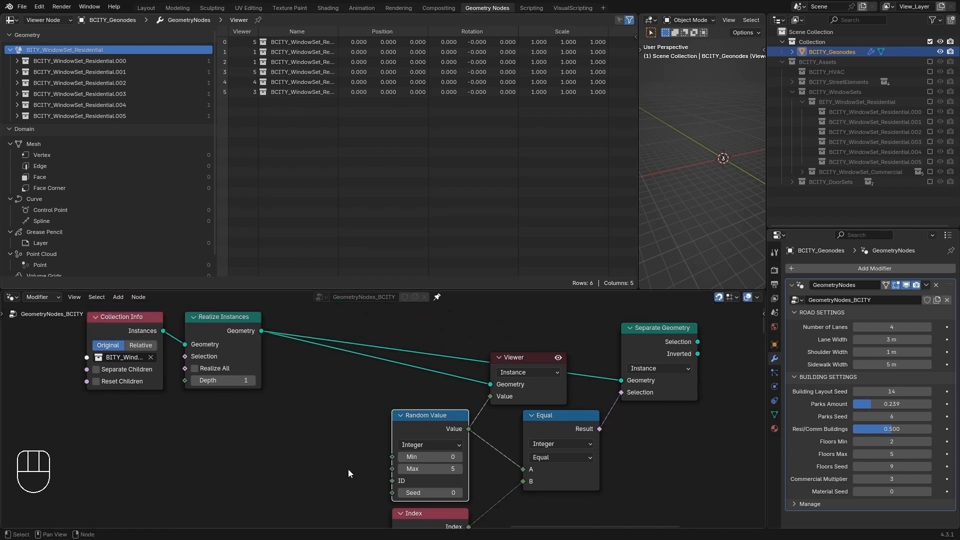
pyautogui.moveTo(368, 484); pyautogui.dragTo(415, 465, button='middle')
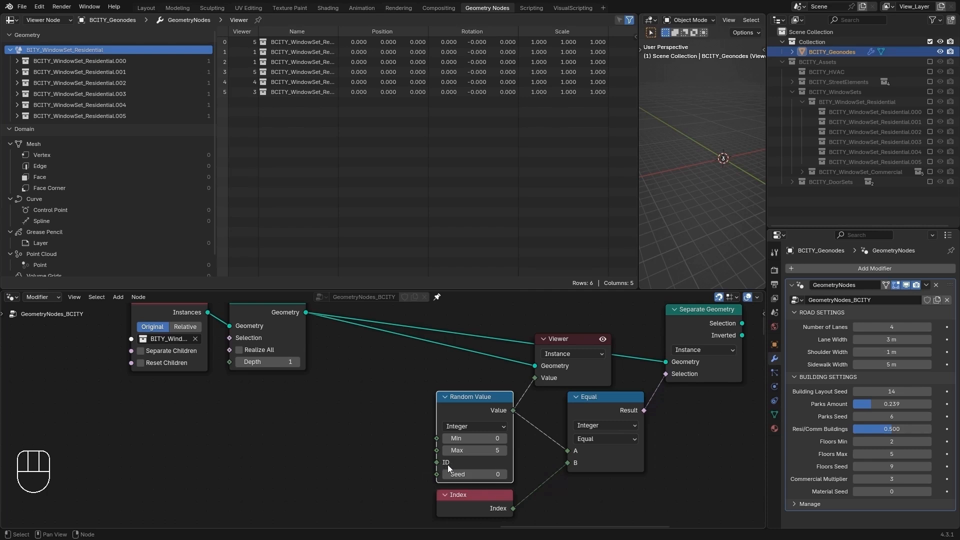
pyautogui.hotkey('shift', 'a')
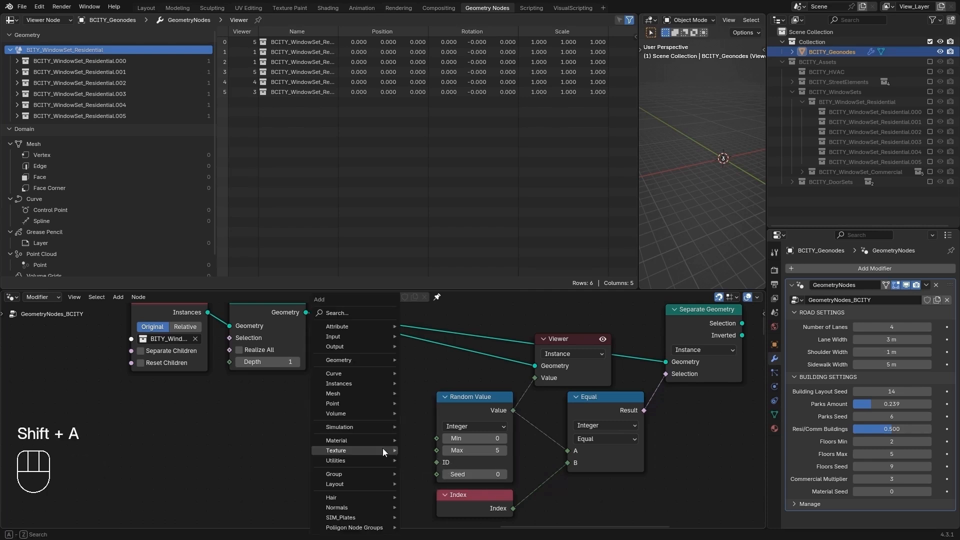
pyautogui.write('inte')
pyautogui.press('Return')
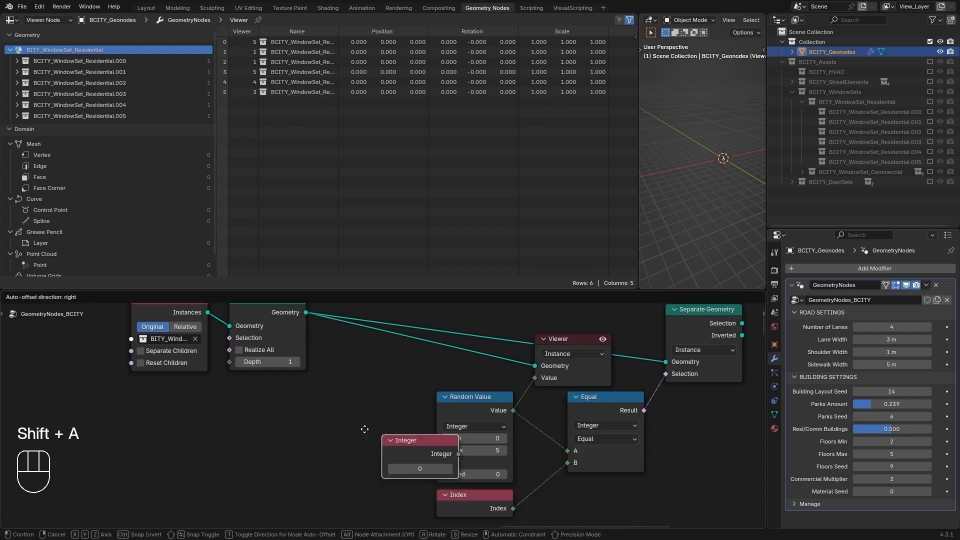
pyautogui.click(318, 431)
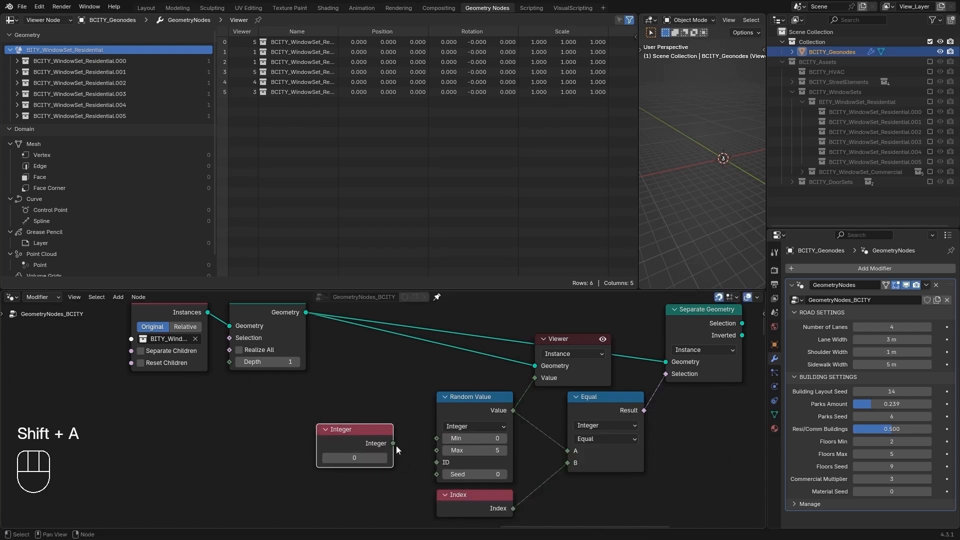
pyautogui.moveTo(394, 445); pyautogui.dragTo(437, 462)
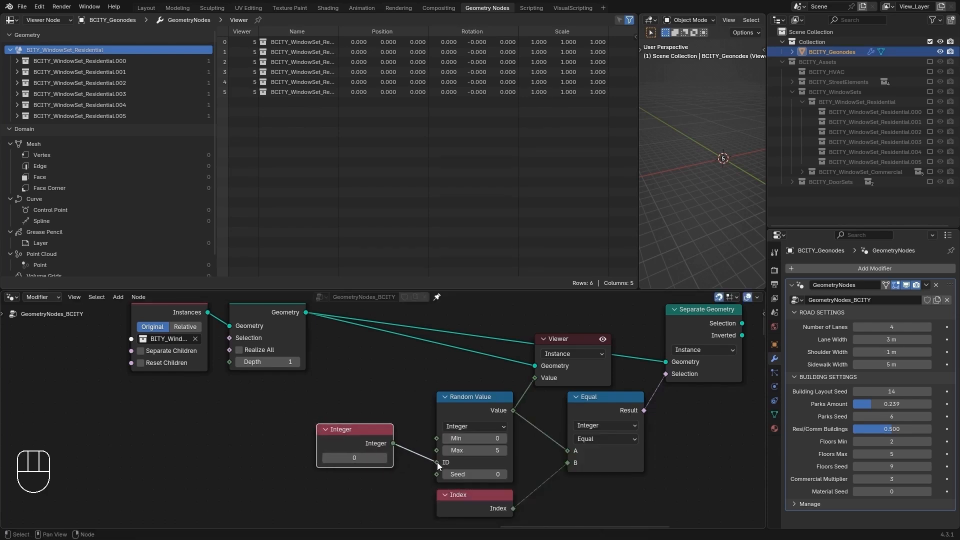
pyautogui.click(403, 378)
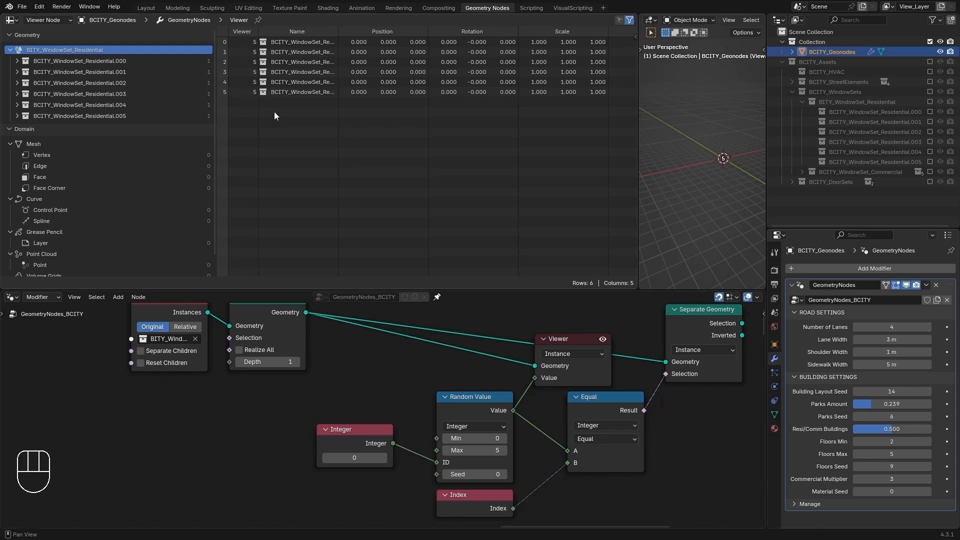
# Step: Step the Random Value node's Seed up repeatedly while checking the previewed instance values, and reset it to 0
pyautogui.click(479, 400)
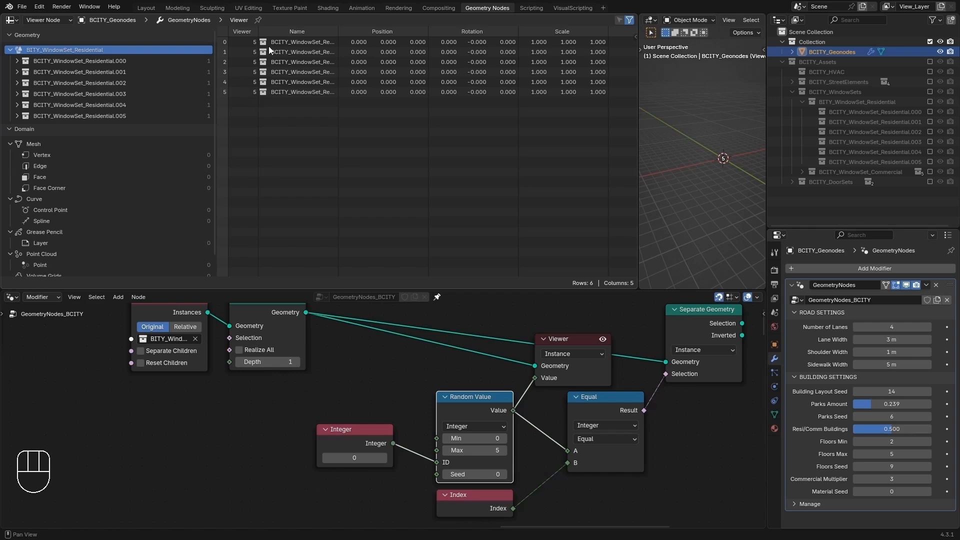
pyautogui.click(504, 475)
pyautogui.click(504, 474)
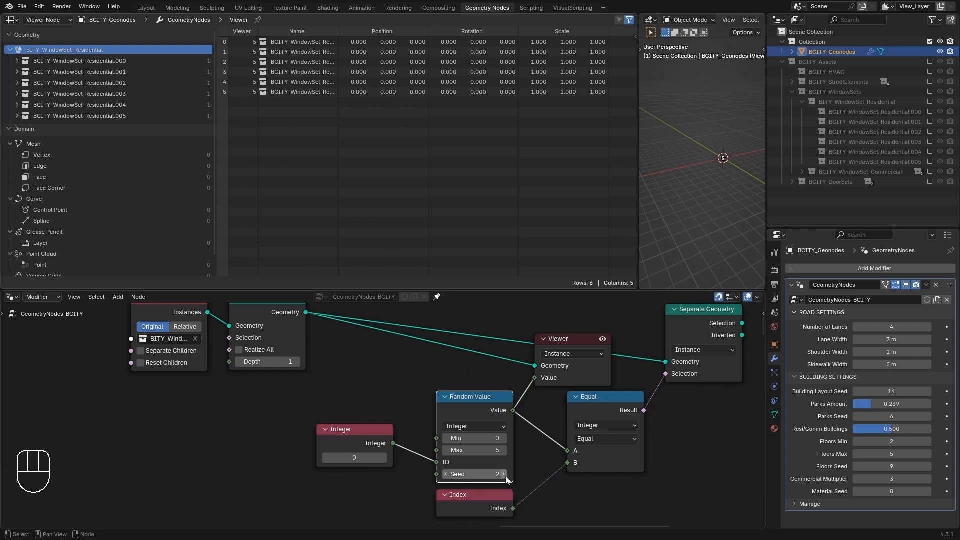
pyautogui.click(504, 475)
pyautogui.click(505, 474)
pyautogui.click(504, 474)
pyautogui.click(504, 474)
pyautogui.click(504, 474)
pyautogui.click(504, 474)
pyautogui.click(504, 474)
pyautogui.click(505, 475)
pyautogui.click(504, 474)
pyautogui.click(505, 474)
pyautogui.click(504, 474)
pyautogui.click(505, 474)
pyautogui.click(504, 474)
pyautogui.click(504, 474)
pyautogui.click(505, 474)
pyautogui.press('BackSpace')
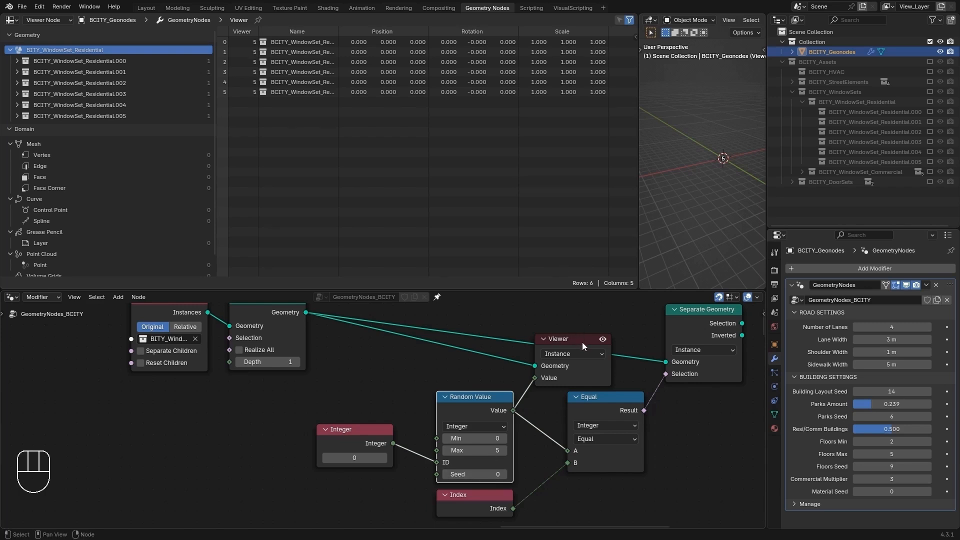
# Step: Preview the Separate Geometry node's Selection output in the Viewer, cut the Viewer's Value link and align the Viewer beside the node
pyautogui.moveTo(700, 300); pyautogui.dragTo(536, 341, button='middle')
pyautogui.keyDown('ctrl'); pyautogui.keyDown('shift'); pyautogui.click(568, 352); pyautogui.keyUp('shift'); pyautogui.keyUp('ctrl')
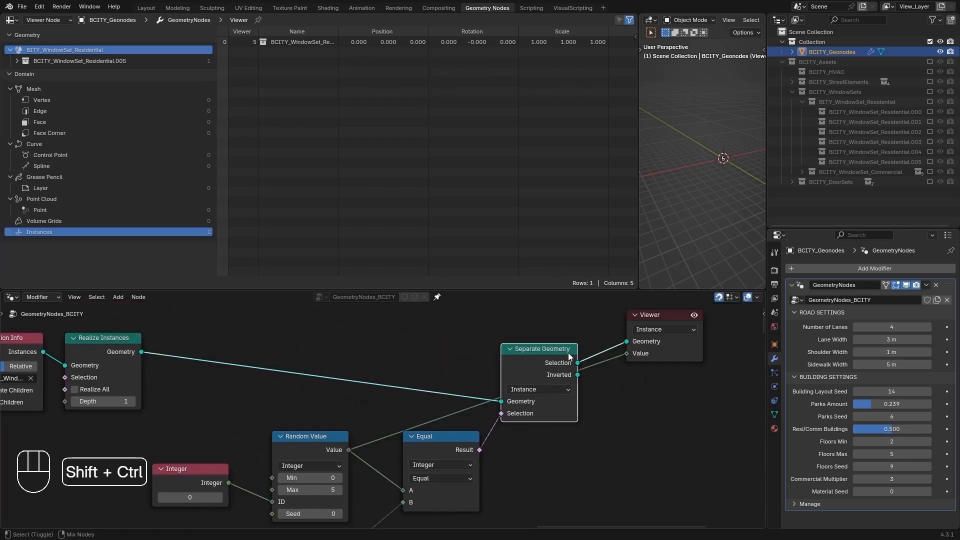
pyautogui.click(656, 316)
pyautogui.press('g')
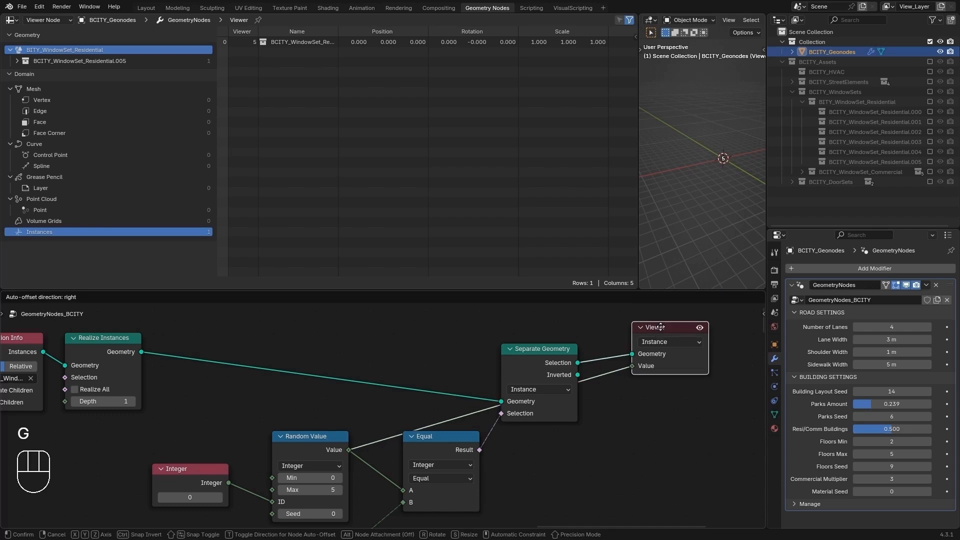
pyautogui.click(661, 327)
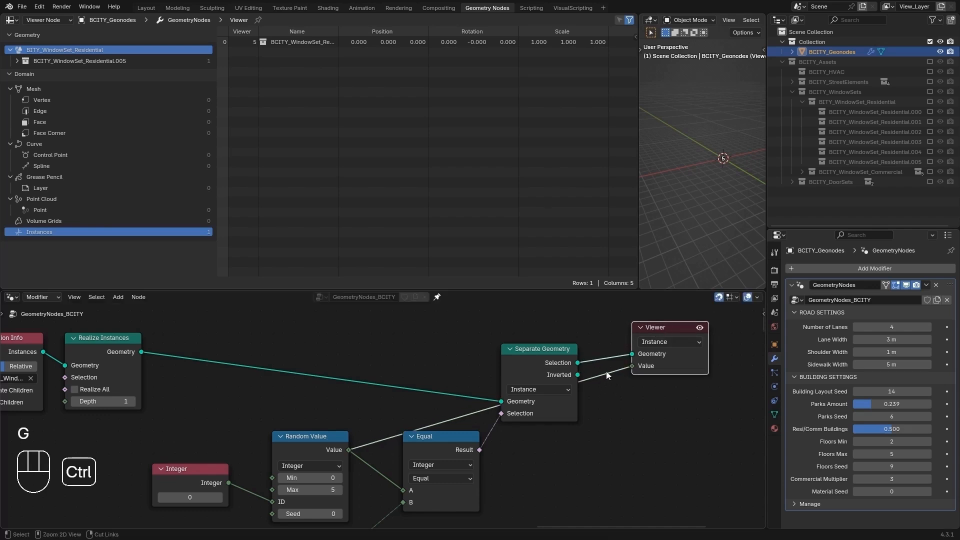
pyautogui.moveTo(606, 372)
pyautogui.keyDown('ctrl'); pyautogui.mouseDown(button='right')
pyautogui.moveTo(607, 362)
pyautogui.moveTo(615, 415)
pyautogui.mouseUp(button='right'); pyautogui.keyUp('ctrl')
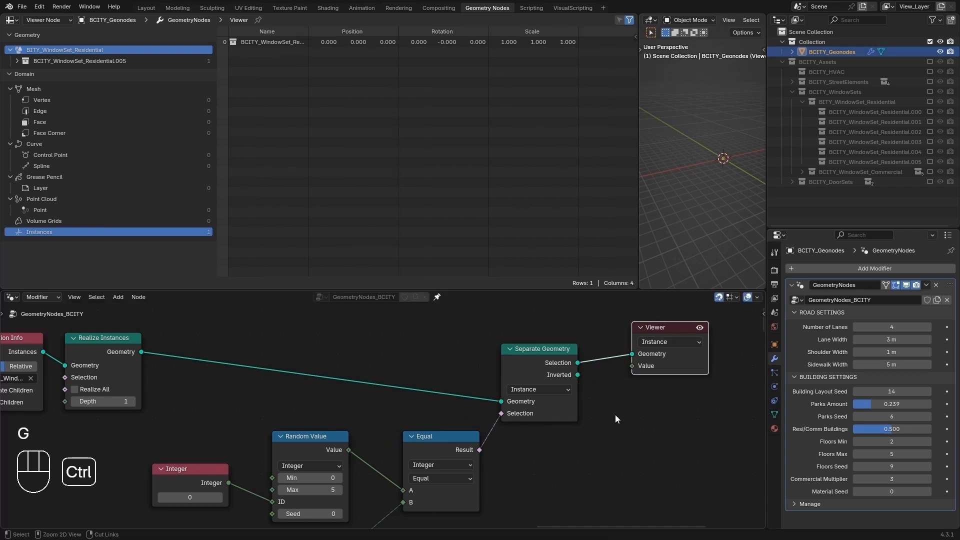
pyautogui.press('g')
pyautogui.click(670, 337)
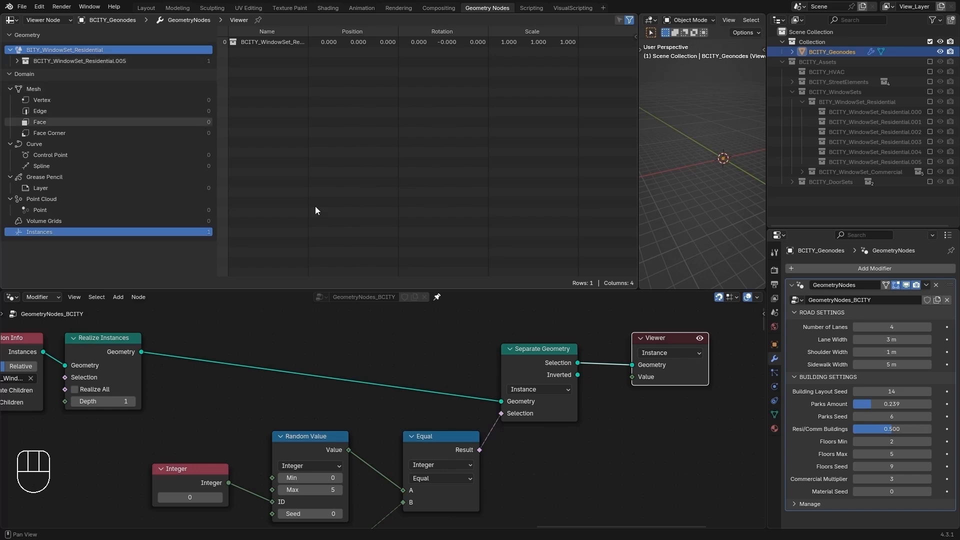
# Step: Raise the Random Value node's Seed step by step to 36, checking which window set gets separated
pyautogui.moveTo(404, 380); pyautogui.dragTo(440, 346, button='middle')
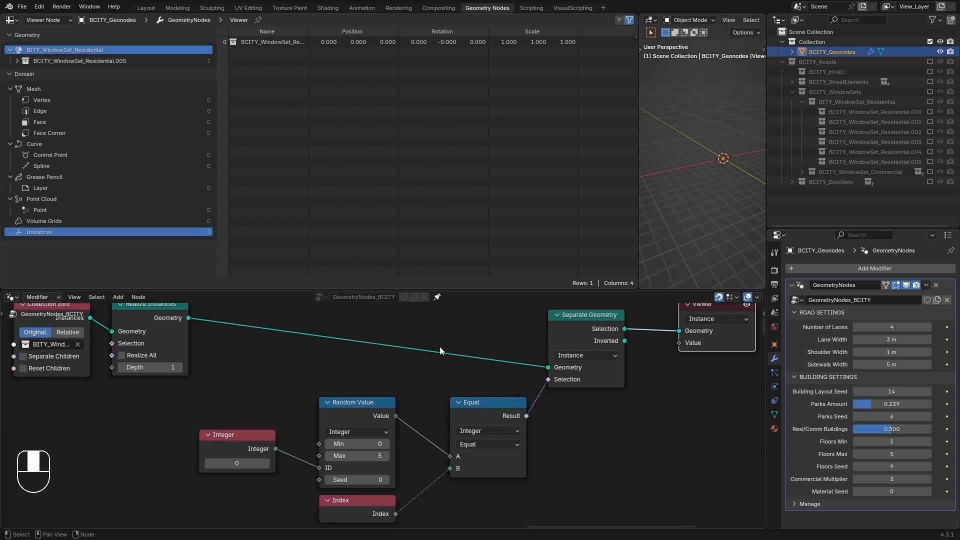
pyautogui.click(388, 479)
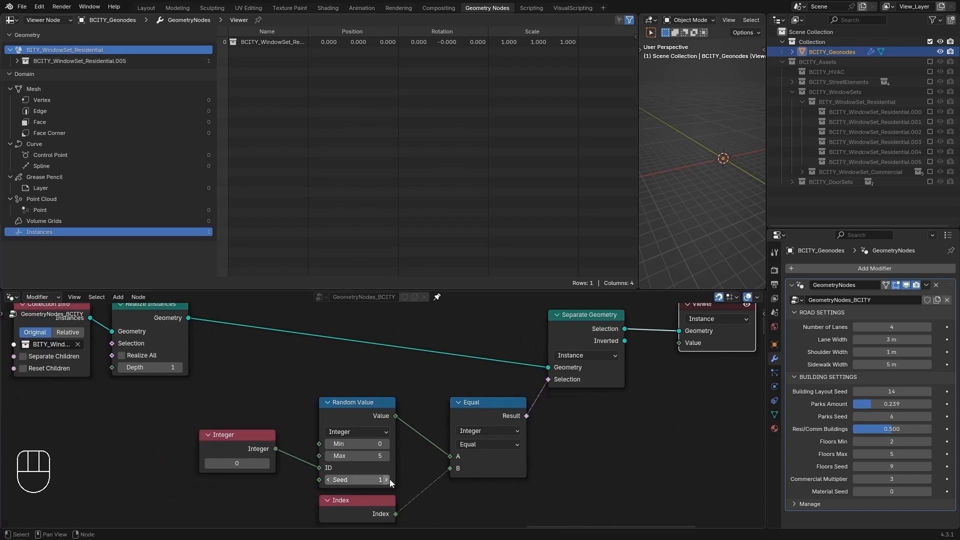
pyautogui.click(390, 480)
pyautogui.click(389, 480)
pyautogui.click(389, 480)
pyautogui.click(389, 480)
pyautogui.click(389, 479)
pyautogui.click(389, 480)
pyautogui.click(390, 480)
pyautogui.click(389, 479)
pyautogui.click(389, 480)
pyautogui.click(389, 480)
pyautogui.click(389, 480)
pyautogui.click(389, 480)
pyautogui.click(389, 480)
pyautogui.click(389, 479)
pyautogui.click(389, 480)
pyautogui.click(389, 480)
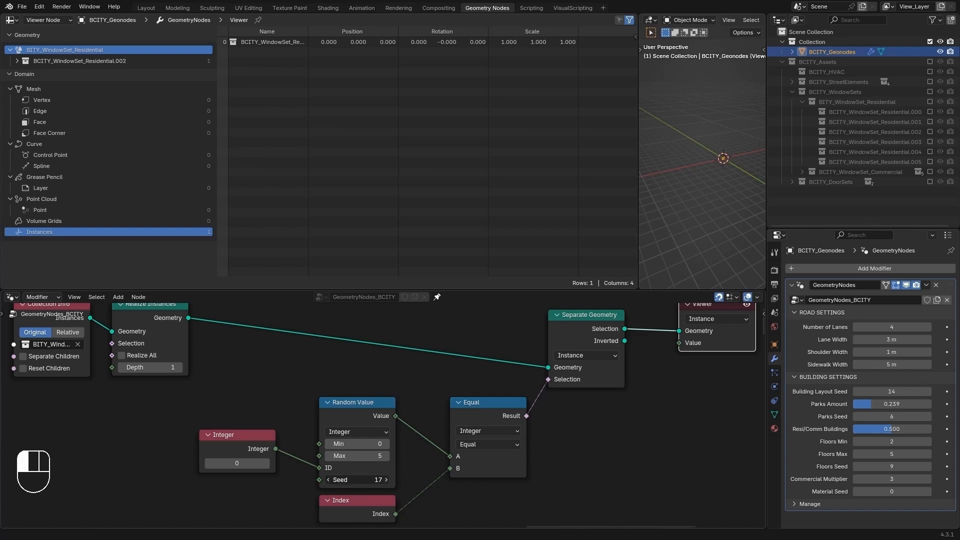
pyautogui.click(389, 480)
pyautogui.click(389, 479)
pyautogui.click(390, 480)
pyautogui.click(389, 480)
pyautogui.click(389, 480)
pyautogui.click(390, 479)
pyautogui.click(389, 479)
pyautogui.click(389, 480)
pyautogui.click(389, 479)
pyautogui.click(389, 480)
pyautogui.click(389, 480)
pyautogui.click(389, 479)
pyautogui.click(390, 479)
pyautogui.click(389, 479)
pyautogui.click(389, 479)
pyautogui.click(390, 479)
pyautogui.click(389, 479)
pyautogui.click(389, 480)
pyautogui.click(389, 480)
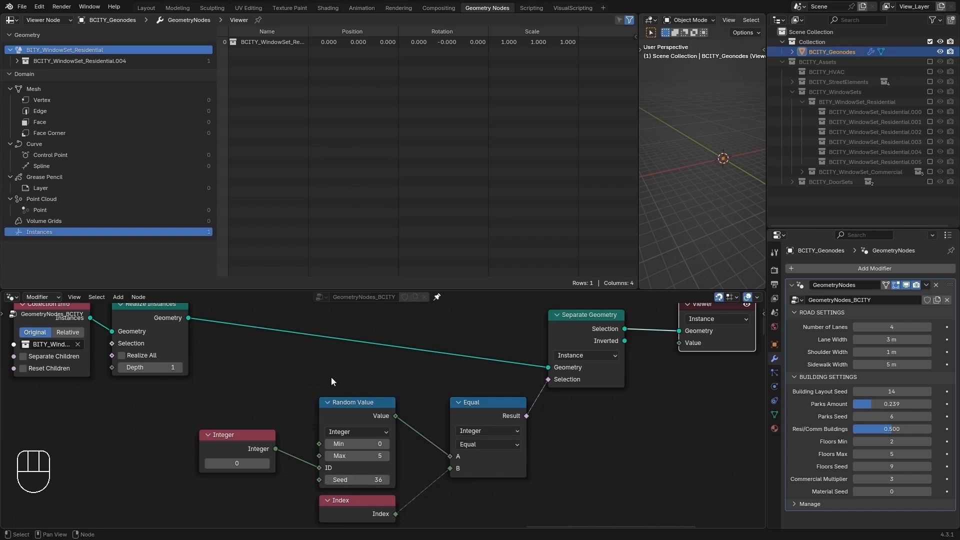
# Step: Move the Viewer node farther from Separate Geometry to make room for more nodes between them
pyautogui.moveTo(332, 378); pyautogui.dragTo(169, 386, button='middle')
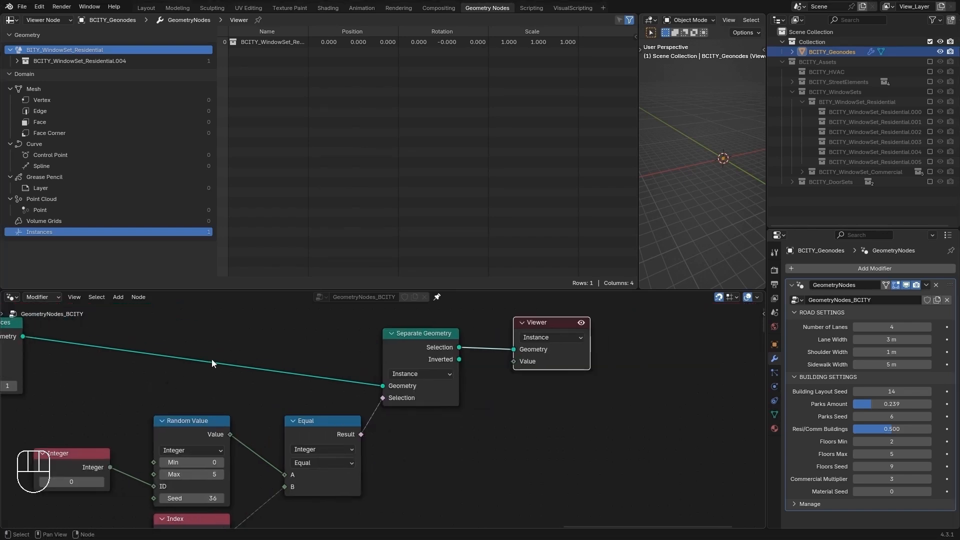
pyautogui.scroll(-1, 211, 359)
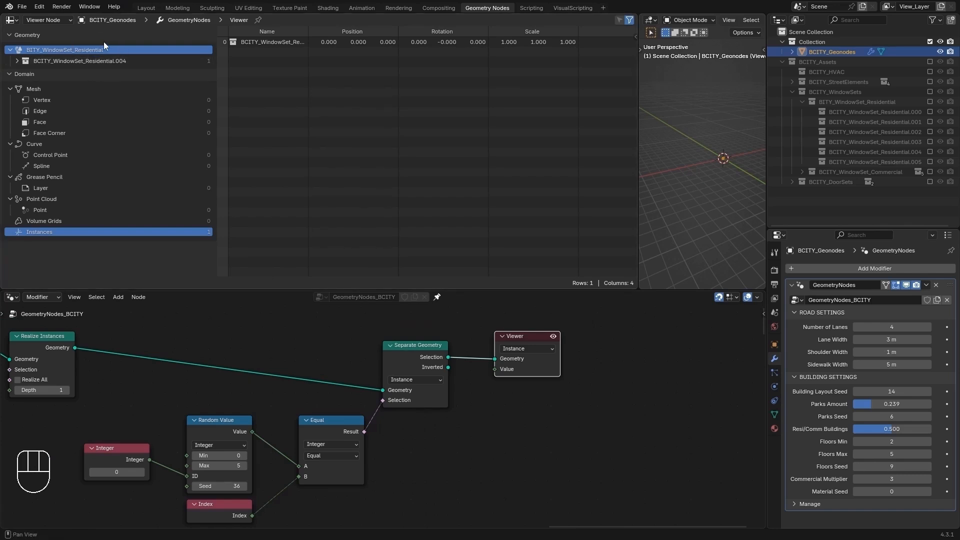
pyautogui.click(510, 484)
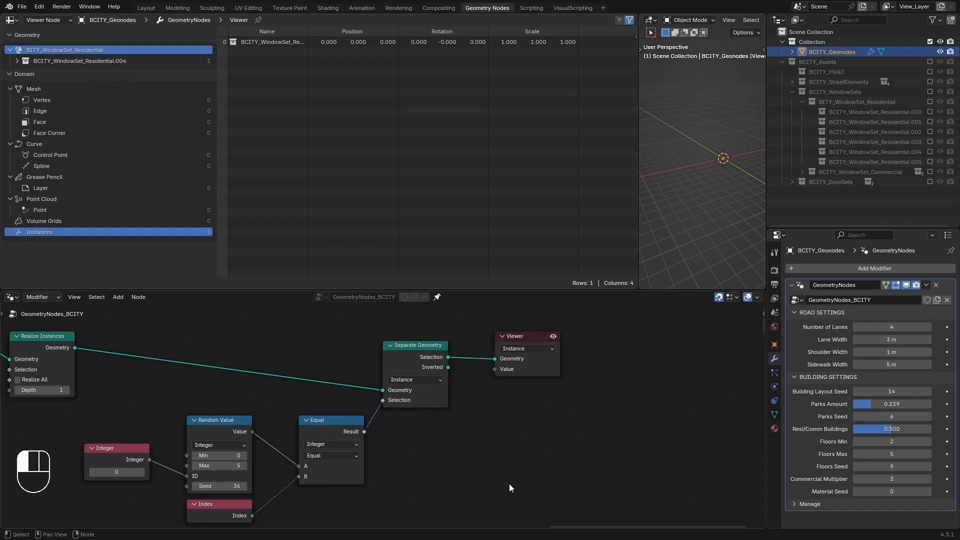
pyautogui.scroll(-2, 509, 485)
pyautogui.moveTo(403, 341); pyautogui.dragTo(540, 446)
pyautogui.press('g')
pyautogui.click(561, 432)
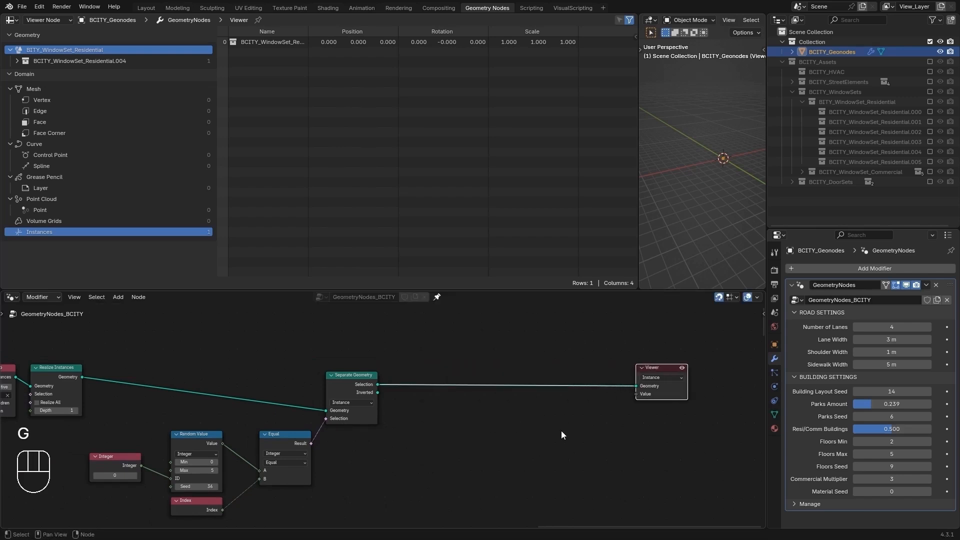
# Step: Insert a Realize Instances node on the link between Separate Geometry's Selection output and the Viewer, close to Separate Geometry
pyautogui.hotkey('shift', 'a')
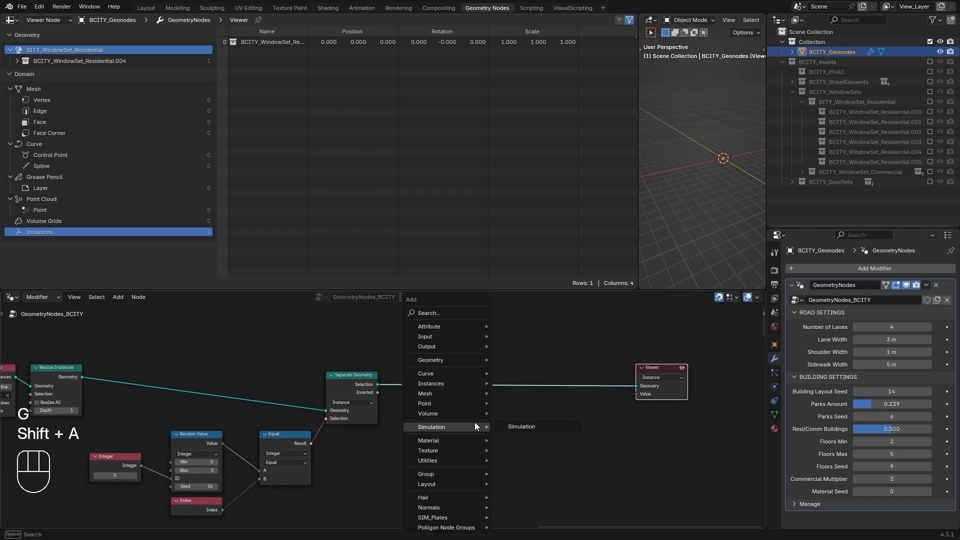
pyautogui.write('rea')
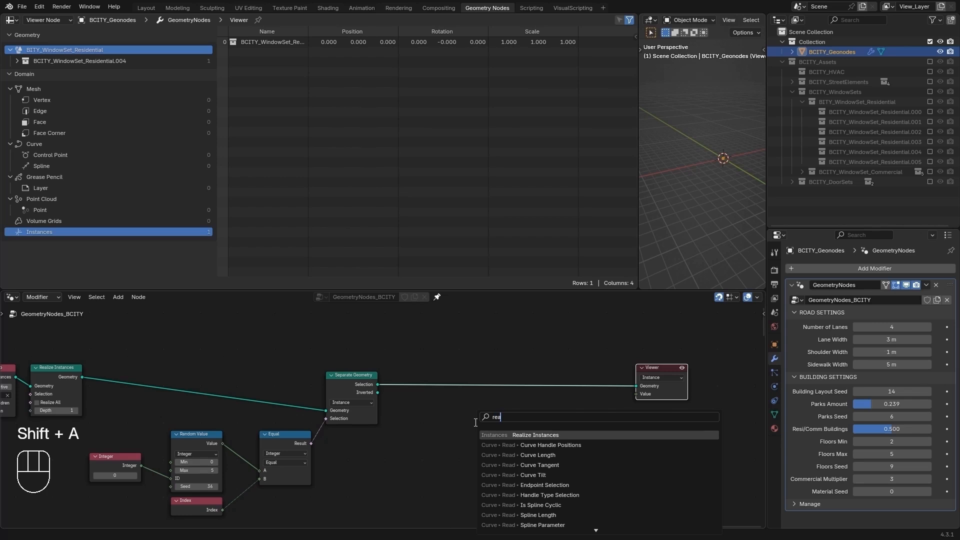
pyautogui.press('Return')
pyautogui.click(403, 371)
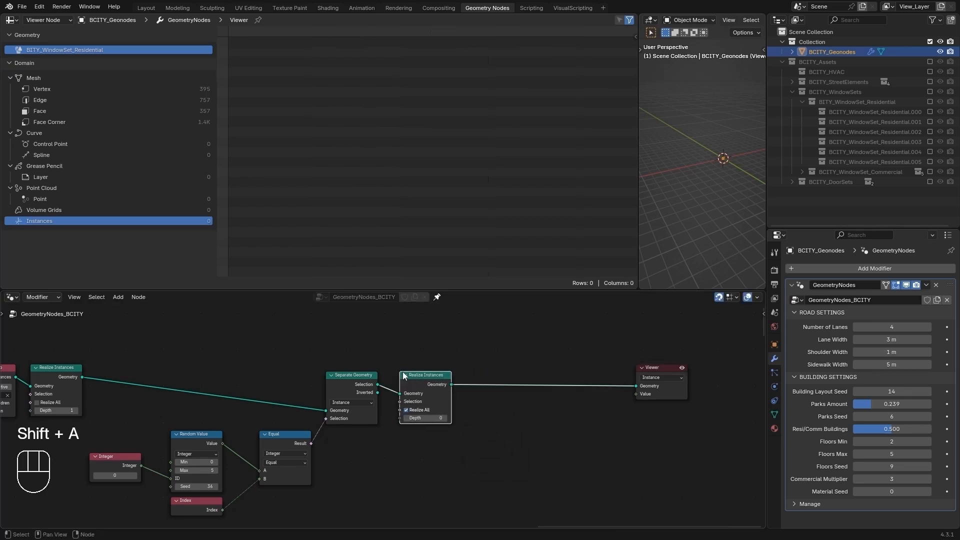
pyautogui.press('g')
pyautogui.click(438, 385)
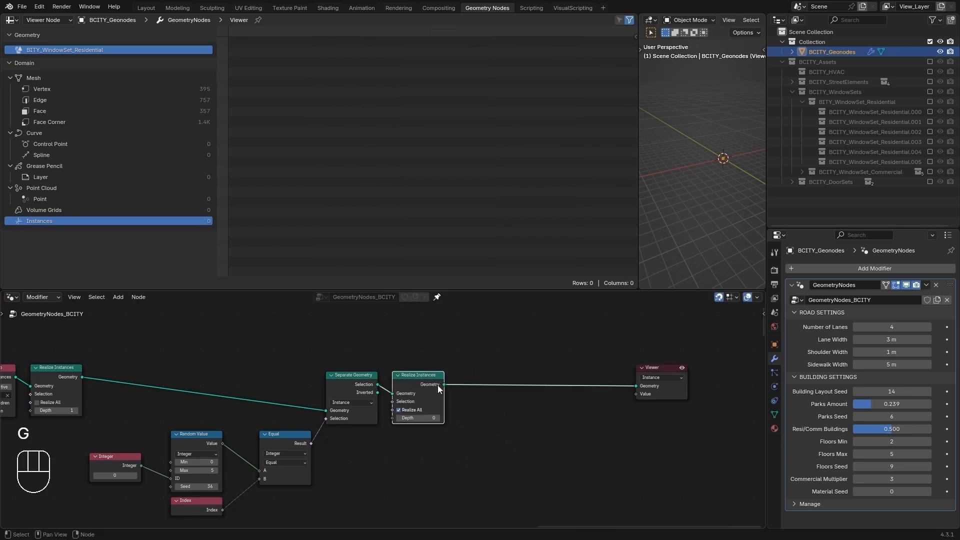
# Step: Turn off Realize All on the new Realize Instances node, set its Depth to 1, and inspect the resulting instances
pyautogui.click(409, 410)
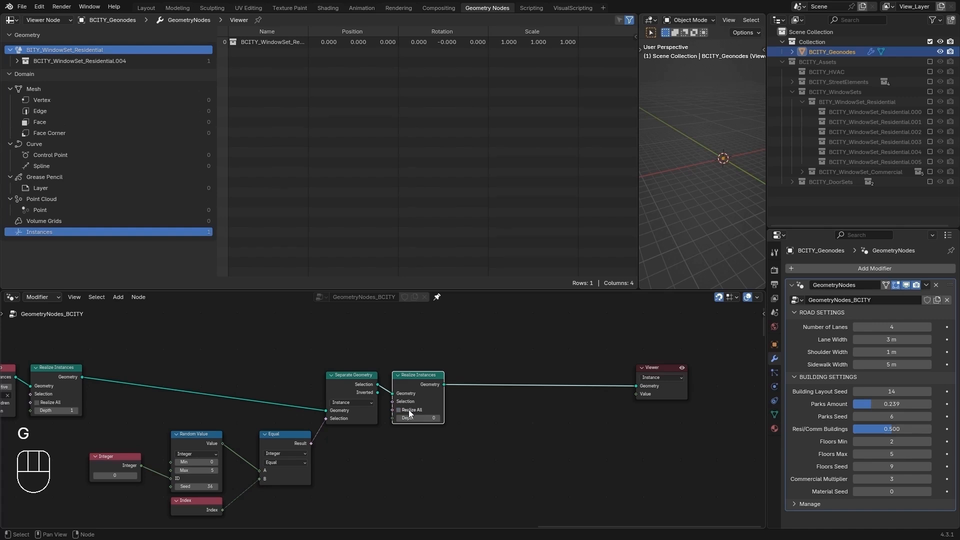
pyautogui.click(439, 418)
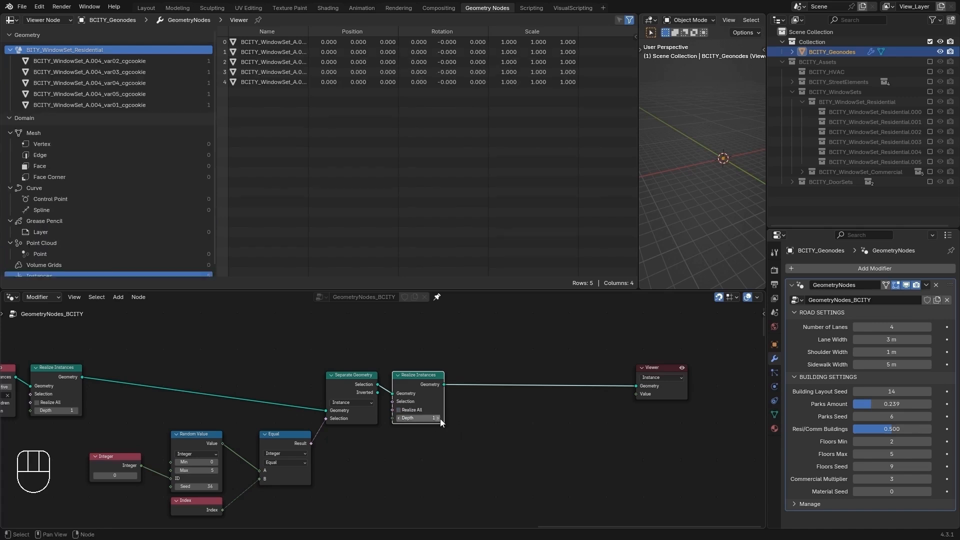
pyautogui.scroll(-1, 125, 214)
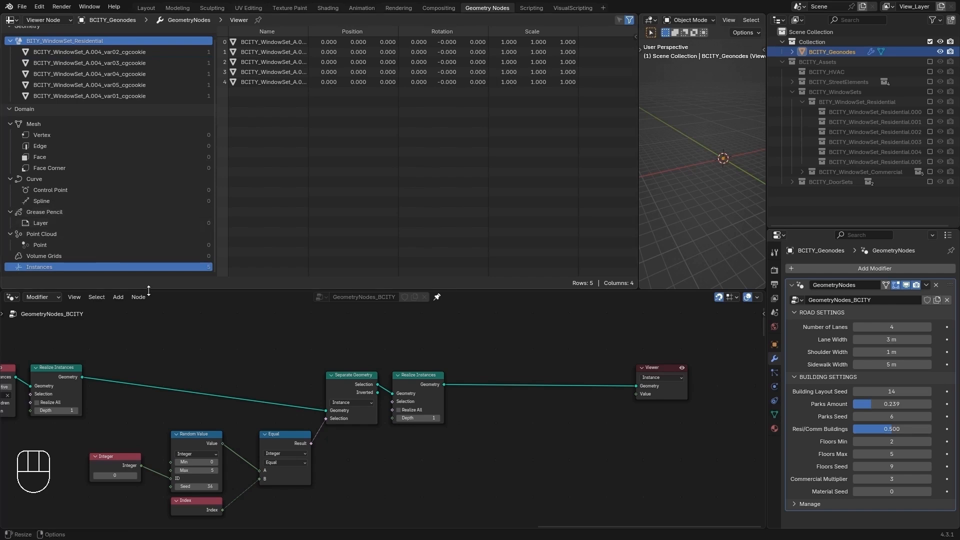
pyautogui.click(164, 268)
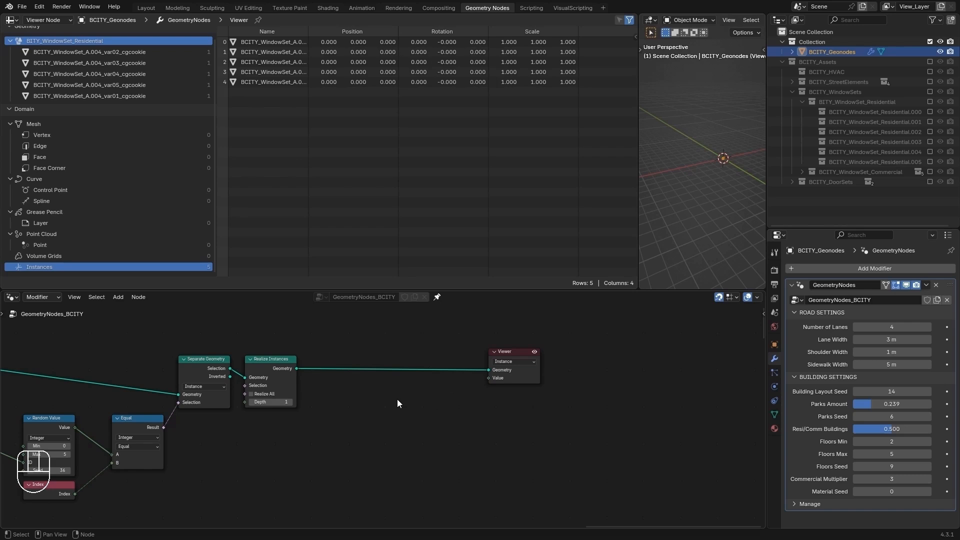
# Step: Add an Instance on Points node below the Viewer and connect the second Realize Instances node's Geometry to its Instance input
pyautogui.hotkey('shift', 'a')
pyautogui.write('iop')
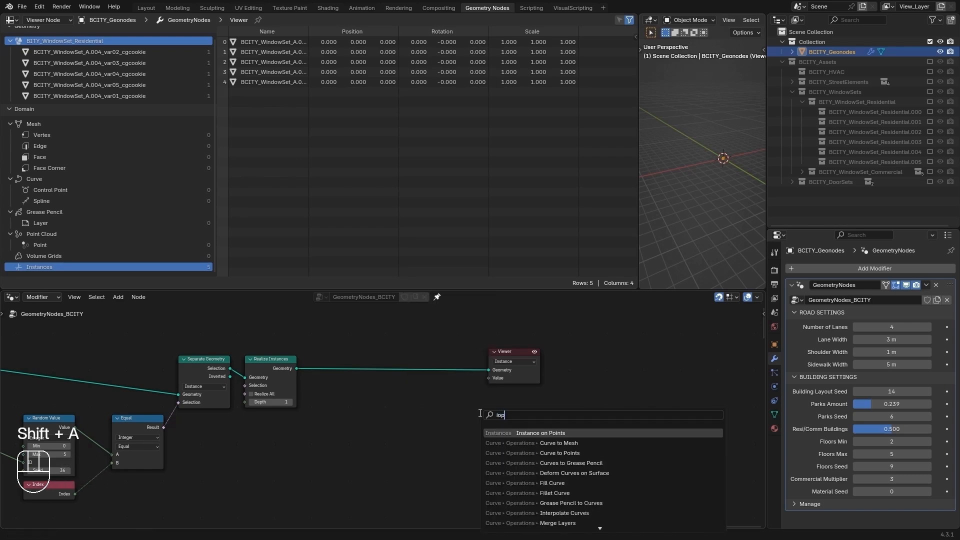
pyautogui.press('Return')
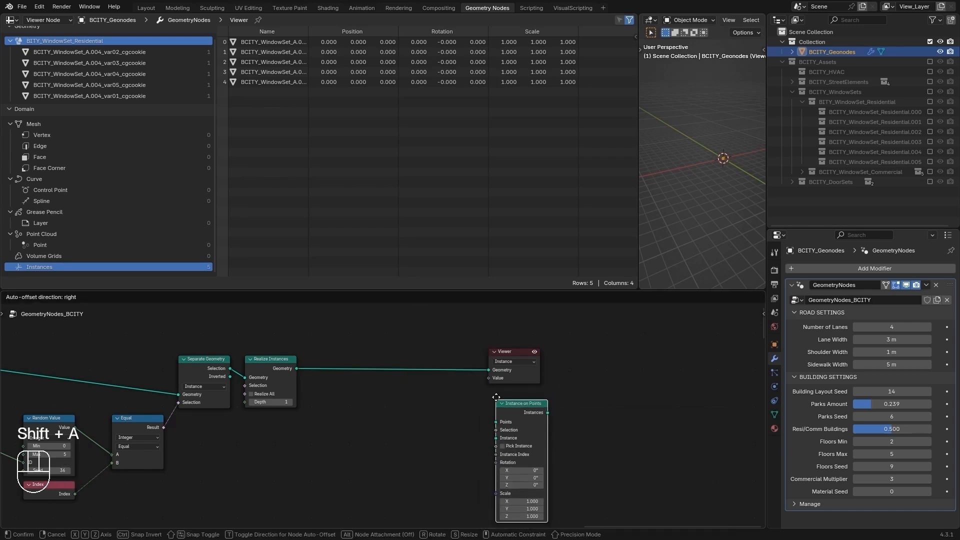
pyautogui.click(497, 401)
pyautogui.scroll(2, 456, 407)
pyautogui.moveTo(456, 407); pyautogui.dragTo(513, 375, button='middle')
pyautogui.scroll(-1, 487, 392)
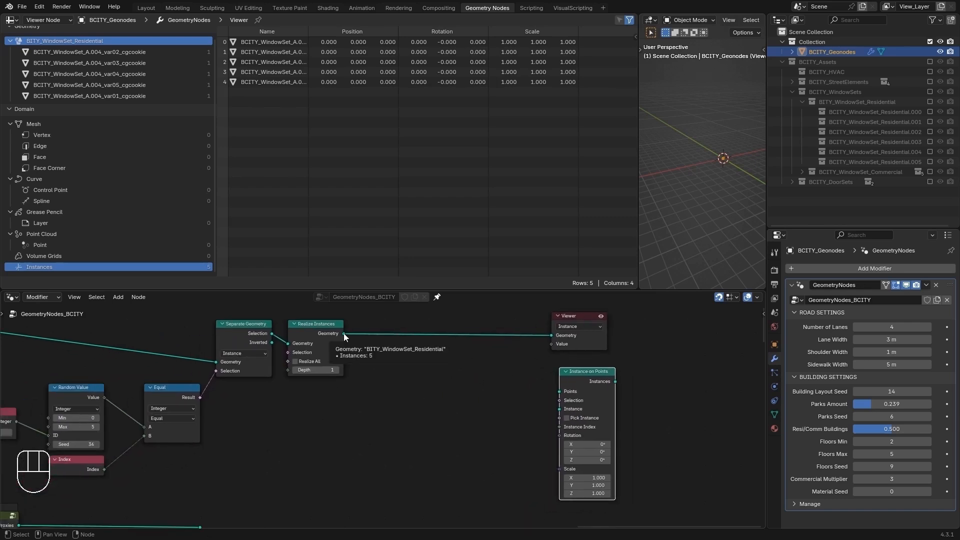
pyautogui.moveTo(344, 334); pyautogui.dragTo(557, 409)
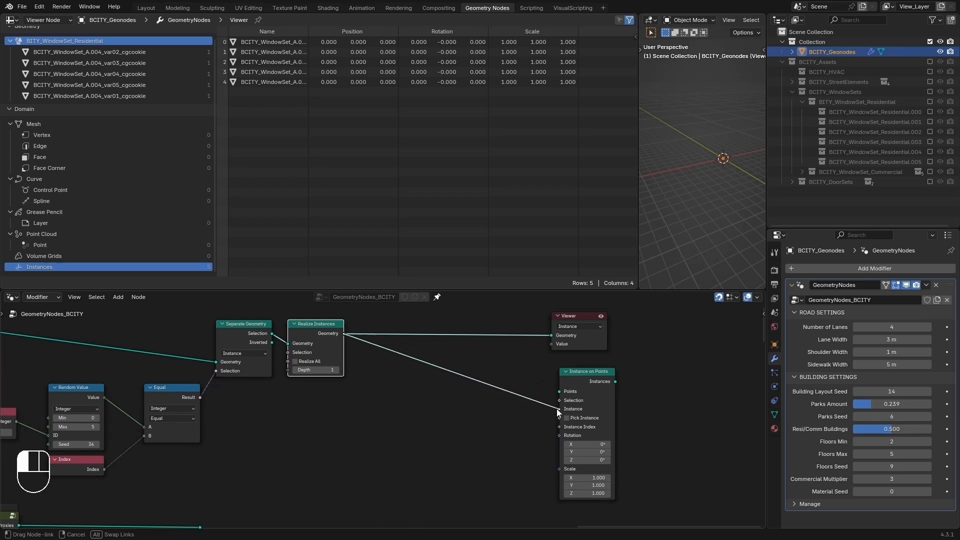
# Step: Disconnect the second Realize Instances node's Geometry output from the Instance input of Instance on Points, then review the Pick Instance option
pyautogui.moveTo(557, 409); pyautogui.dragTo(344, 339)
pyautogui.press('Escape')
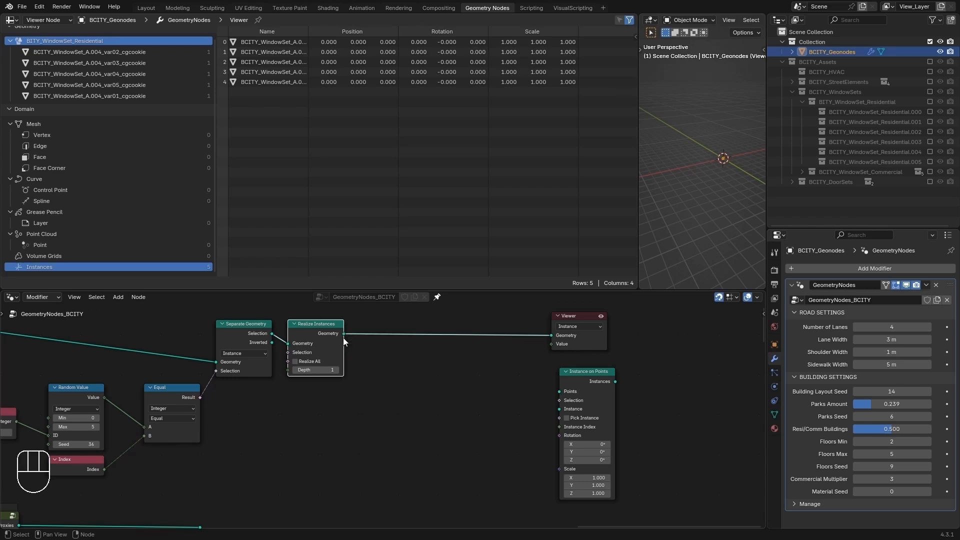
pyautogui.scroll(3, 569, 405)
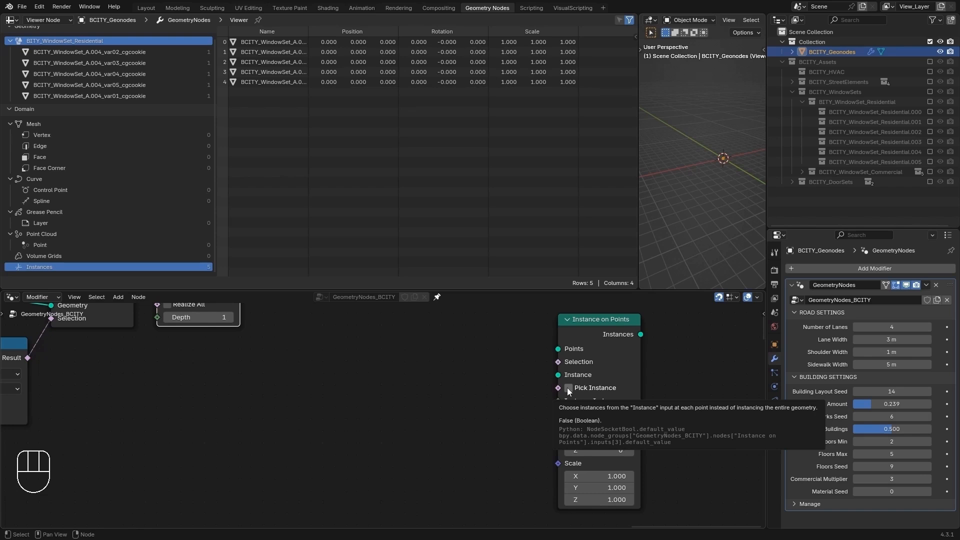
pyautogui.scroll(-2, 458, 397)
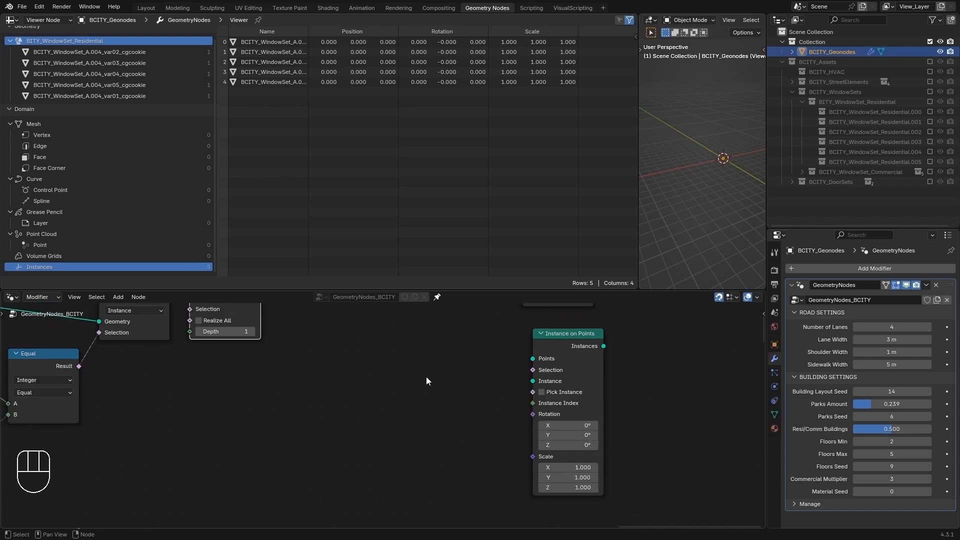
pyautogui.moveTo(426, 377); pyautogui.dragTo(473, 413, button='middle')
pyautogui.scroll(-1, 468, 409)
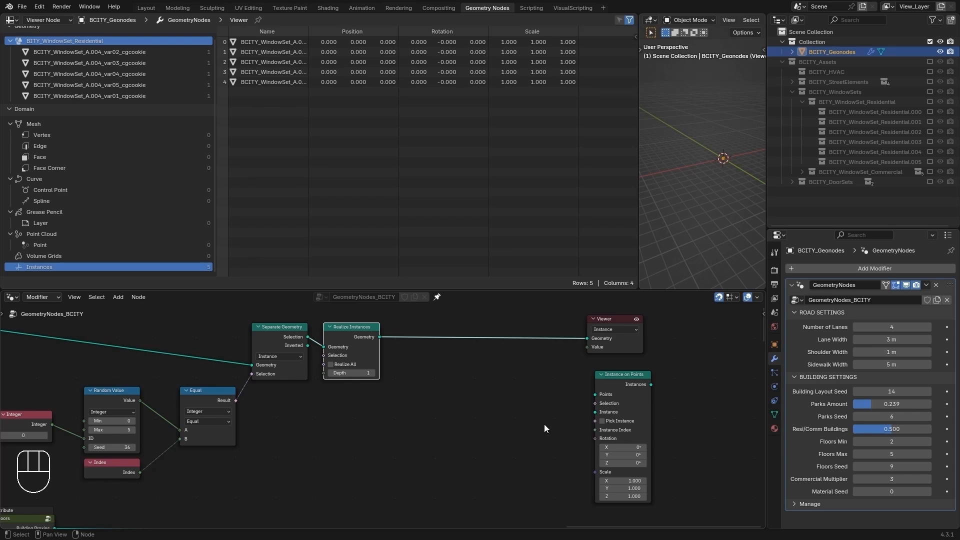
# Step: Add a Random Value node between the second Realize Instances and Instance on Points nodes and set its data type to Integer
pyautogui.click(430, 417)
pyautogui.hotkey('shift', 'a')
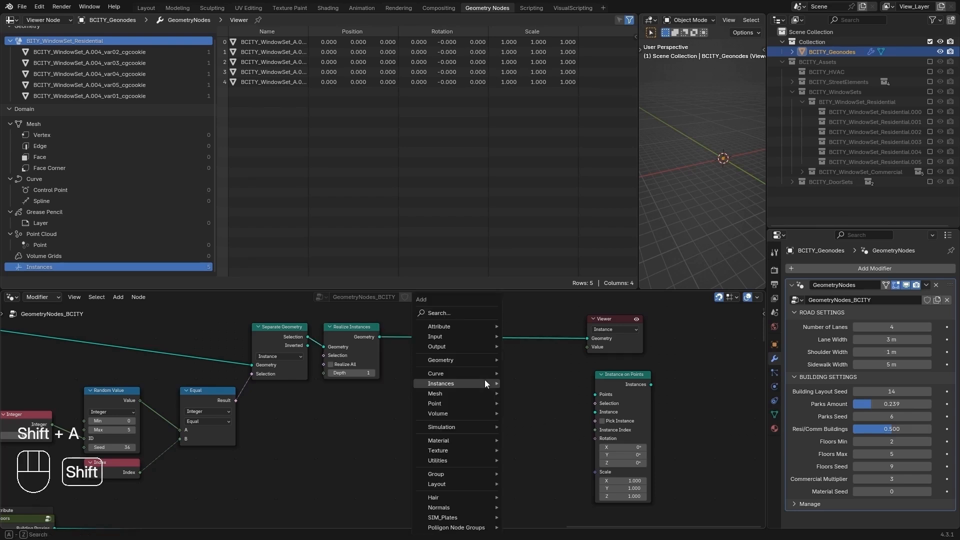
pyautogui.write('random')
pyautogui.write('v')
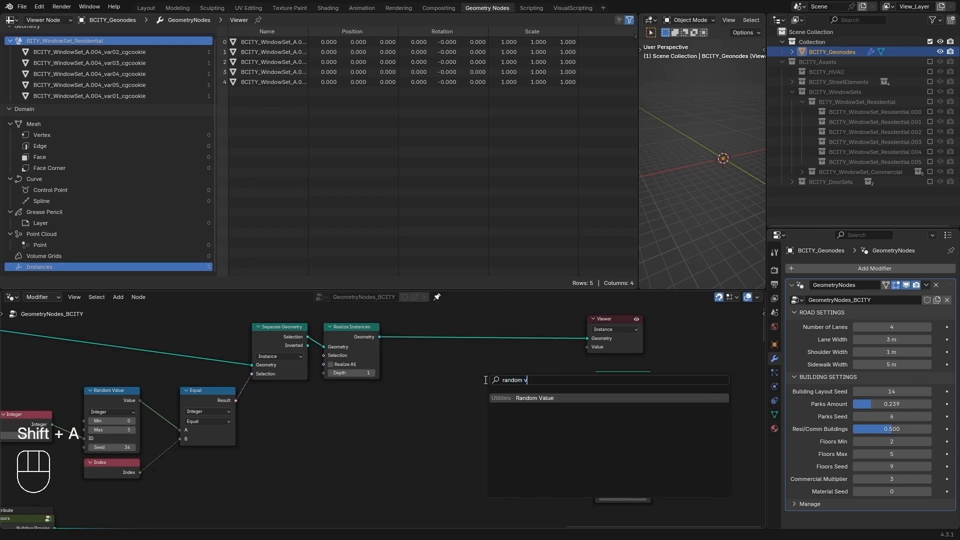
pyautogui.press('Return')
pyautogui.click(479, 408)
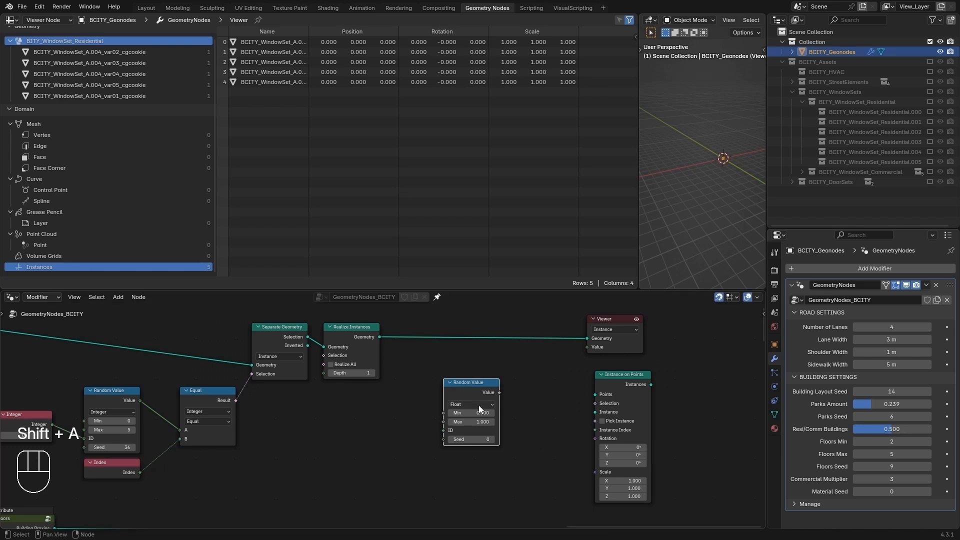
pyautogui.click(475, 406)
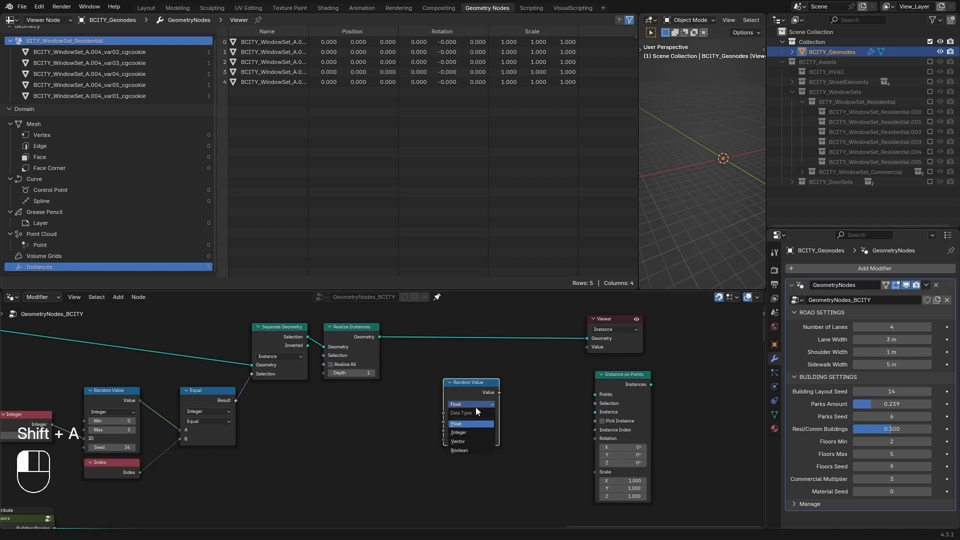
pyautogui.click(476, 436)
# Step: Set the Max of the new integer Random Value node to 4
pyautogui.scroll(2, 402, 425)
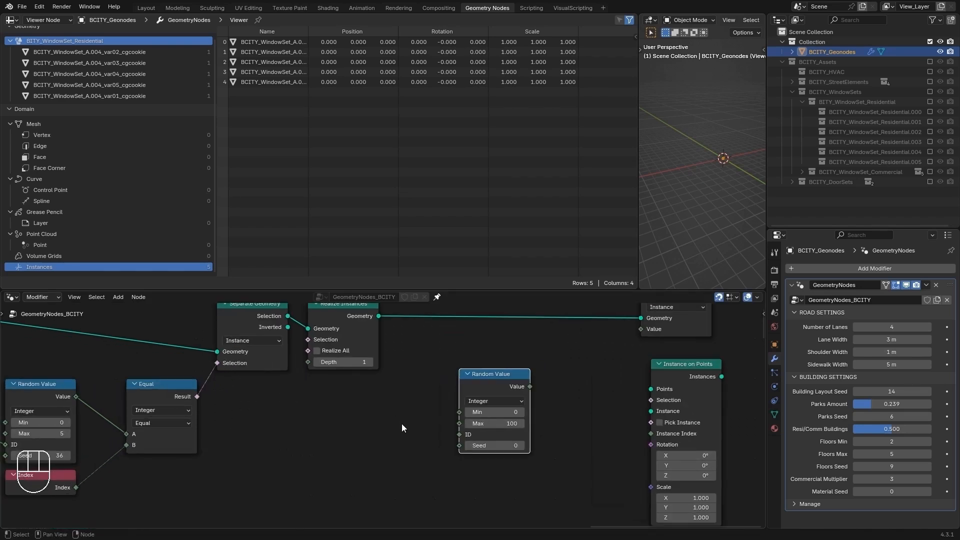
pyautogui.moveTo(401, 424); pyautogui.dragTo(465, 423, button='middle')
pyautogui.scroll(2, 466, 425)
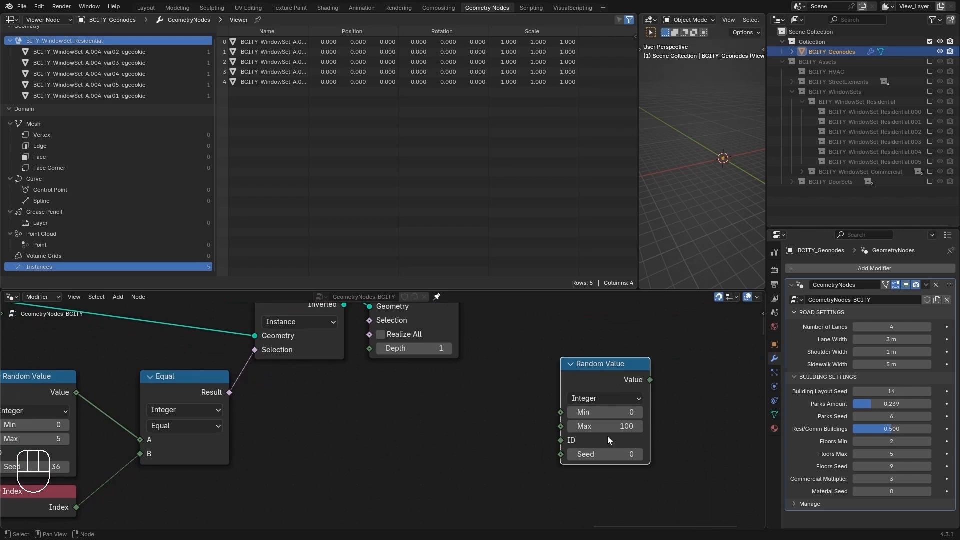
pyautogui.moveTo(531, 398); pyautogui.dragTo(446, 428, button='middle')
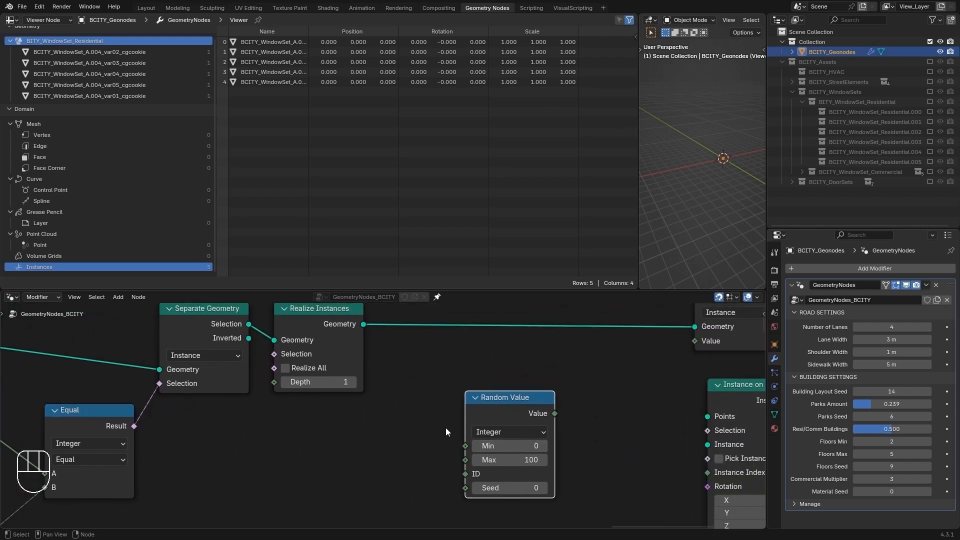
pyautogui.click(510, 460)
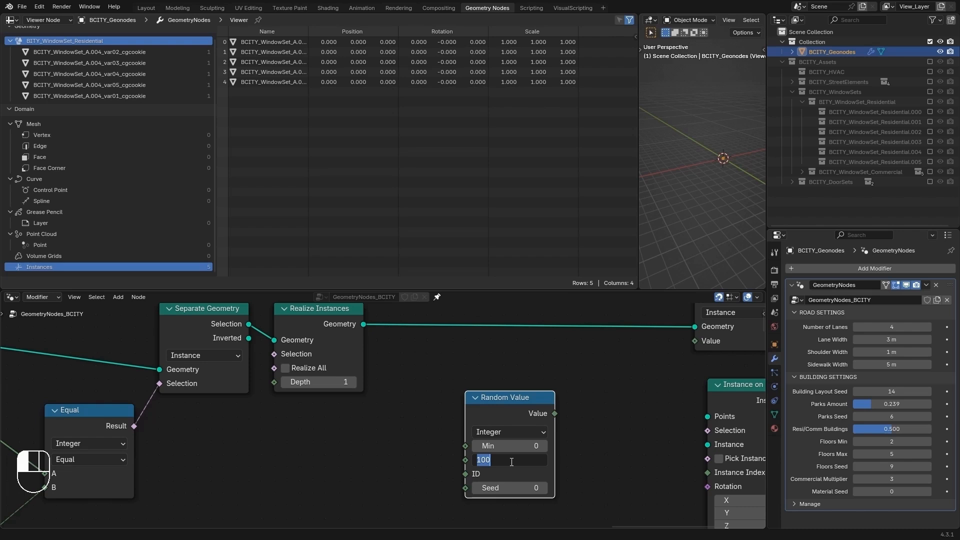
pyautogui.write('4')
pyautogui.press('Return')
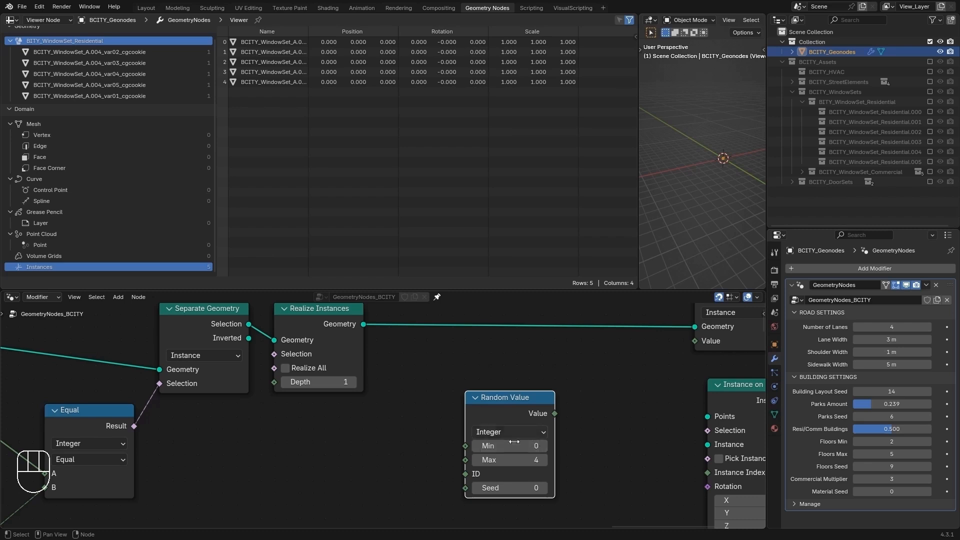
pyautogui.scroll(-1, 428, 404)
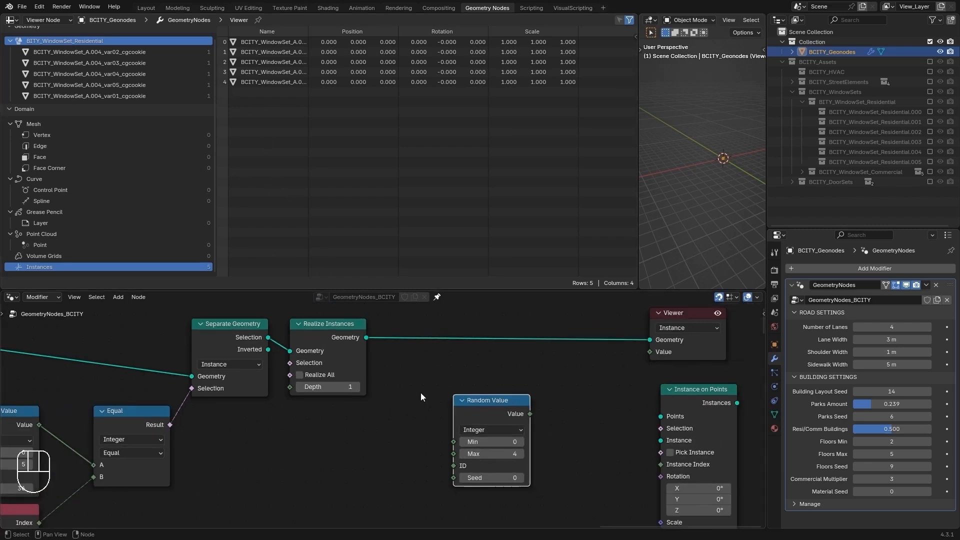
pyautogui.click(402, 394)
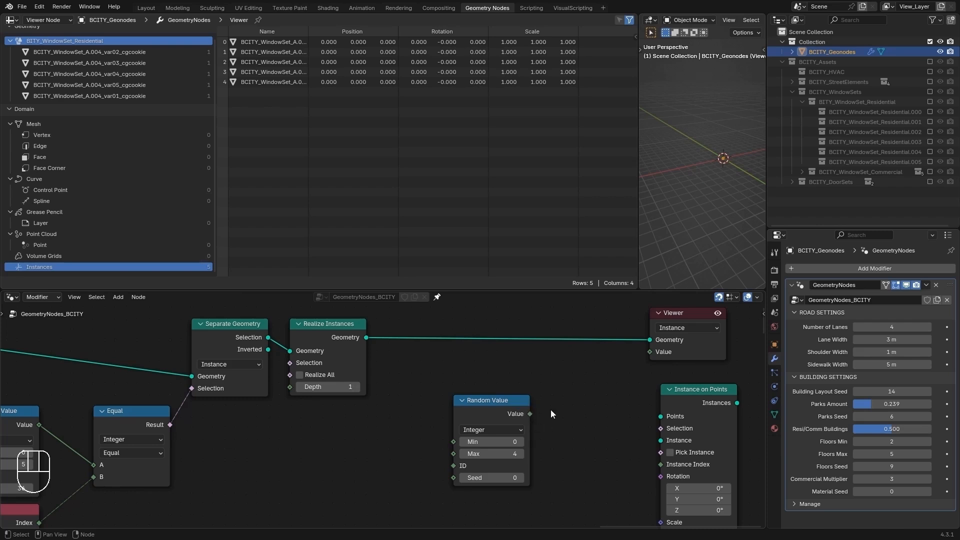
# Step: Set the Seed of the Random Value node that feeds the Equal node to 0
pyautogui.scroll(-3, 391, 413)
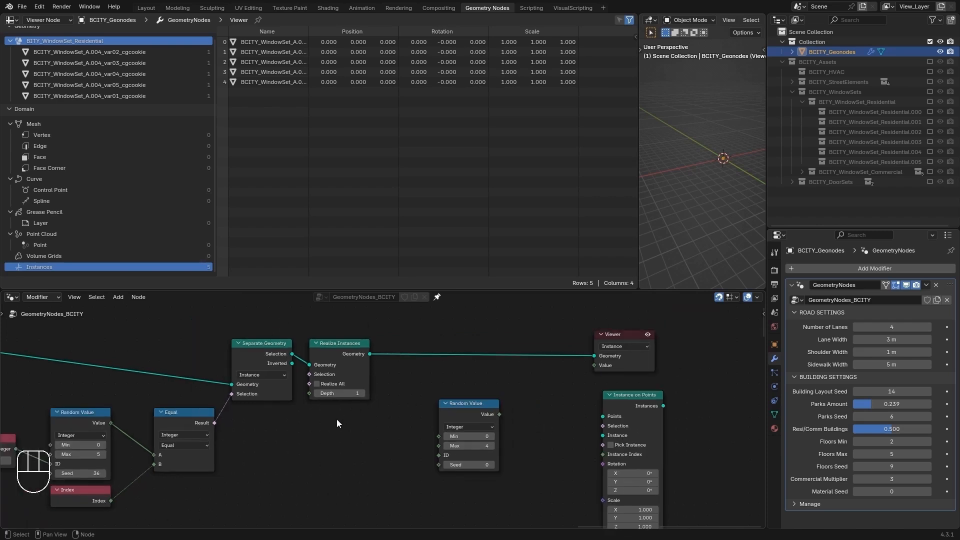
pyautogui.moveTo(337, 419); pyautogui.dragTo(463, 417, button='middle')
pyautogui.scroll(-2, 426, 422)
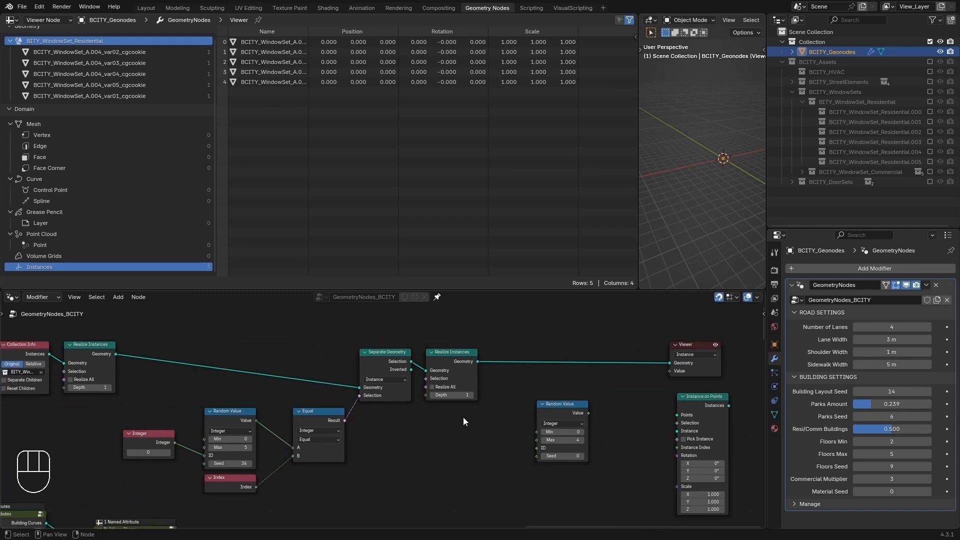
pyautogui.scroll(1, 383, 420)
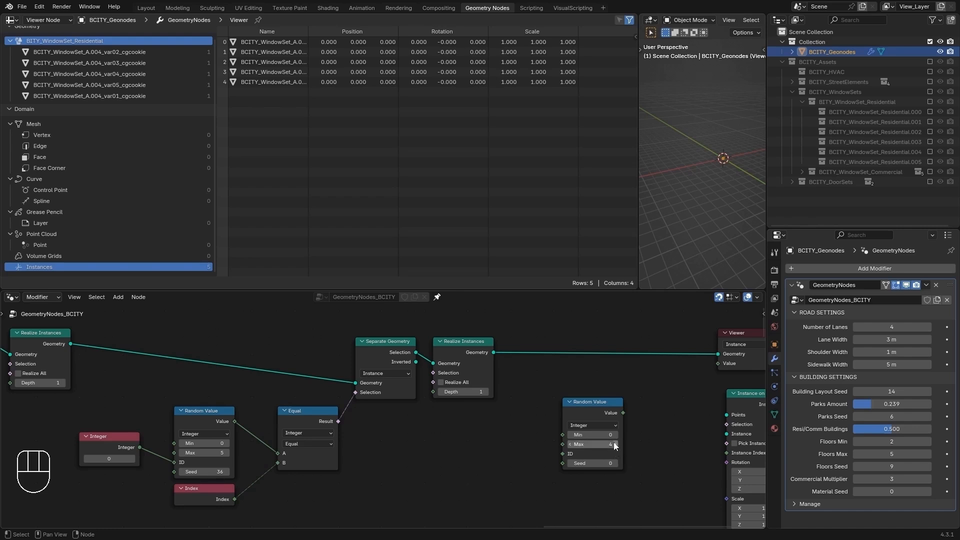
pyautogui.moveTo(444, 435); pyautogui.dragTo(504, 445, button='middle')
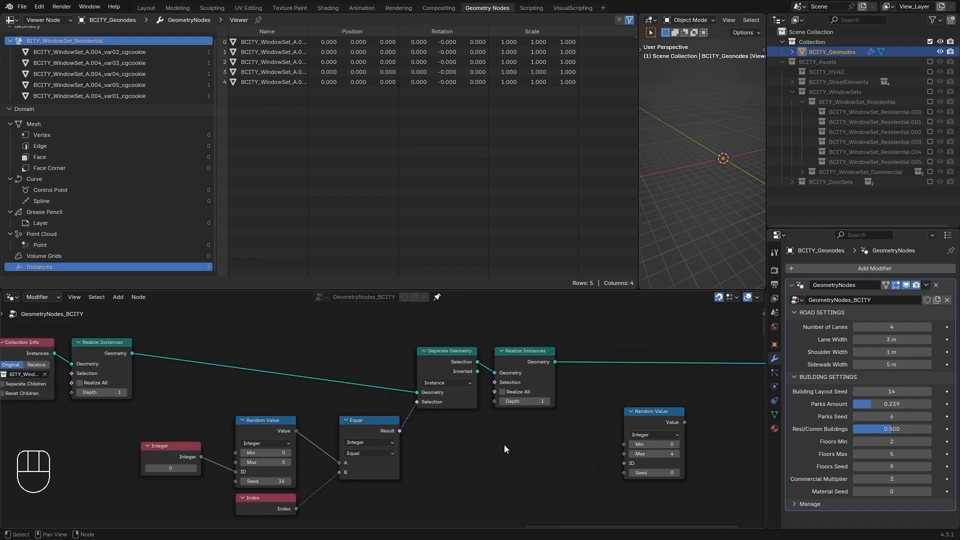
pyautogui.click(276, 481)
pyautogui.write('0')
pyautogui.press('Return')
pyautogui.click(447, 474)
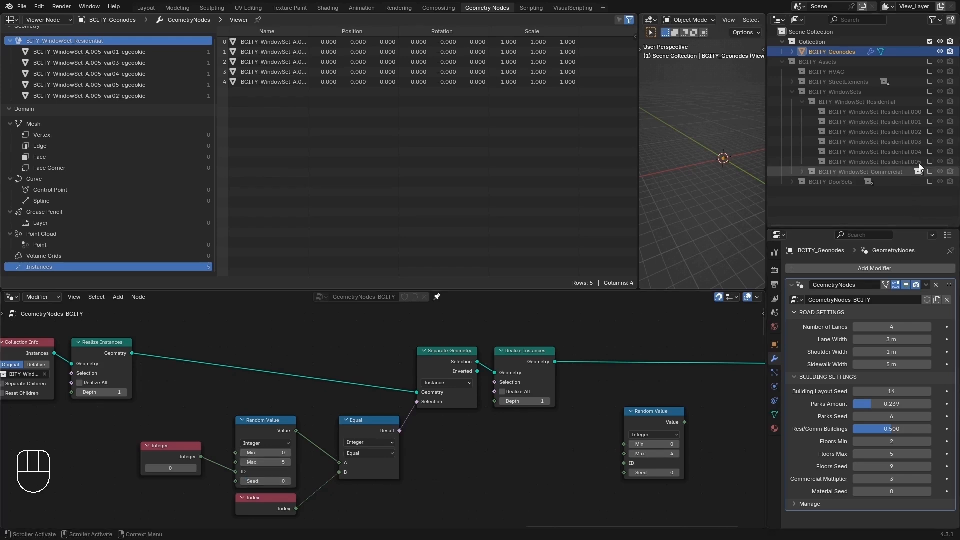
# Step: Expand BCITY_DoorSets and its residential and commercial collections to examine the door sets they contain
pyautogui.click(792, 182)
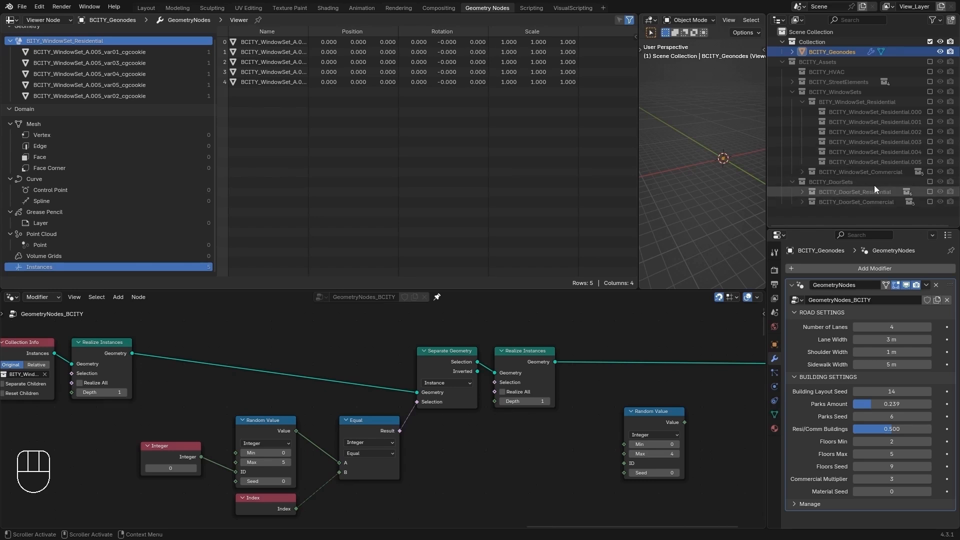
pyautogui.click(802, 192)
pyautogui.scroll(-2, 802, 193)
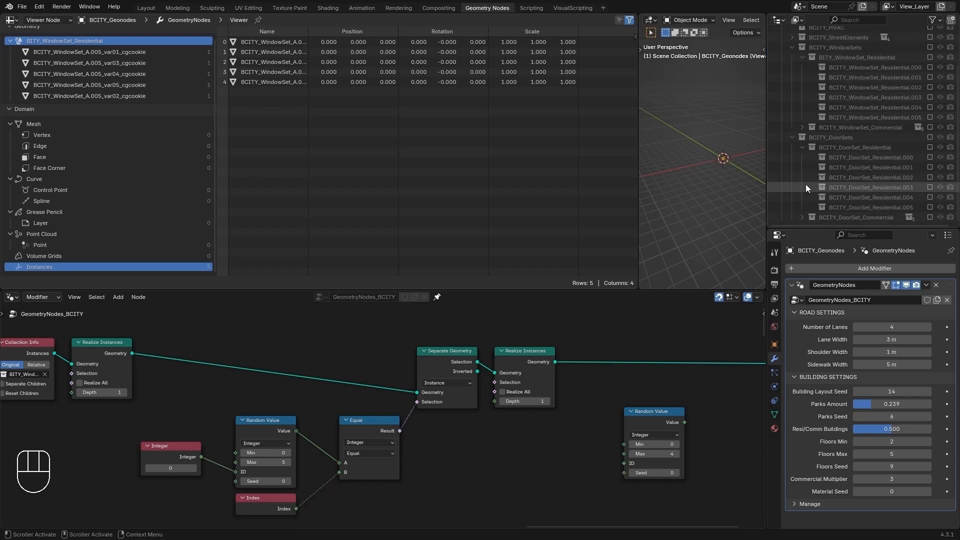
pyautogui.click(802, 218)
pyautogui.scroll(-2, 813, 185)
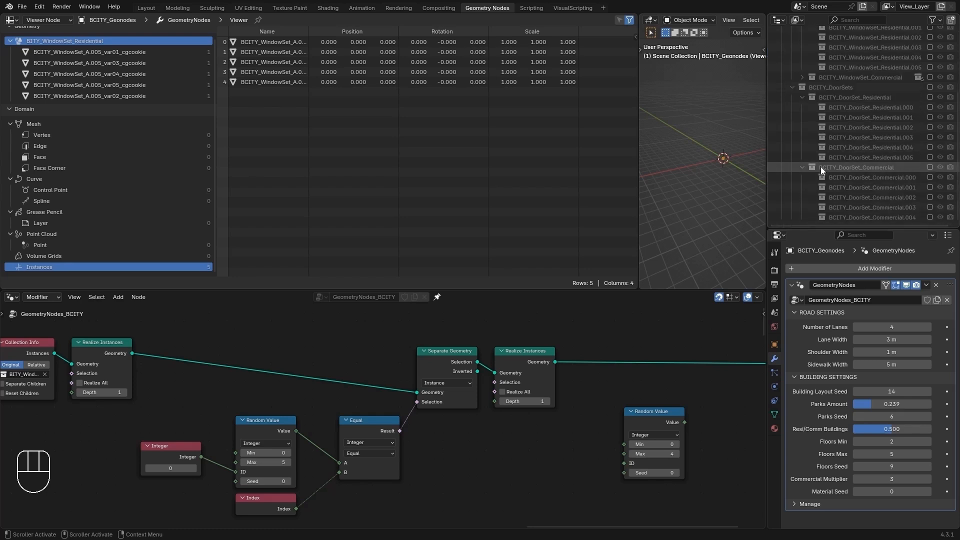
# Step: Temporarily include the BCITY_DoorSet_Commercial.000 collection, inspect the object it contains, and exclude the collection again
pyautogui.click(930, 177)
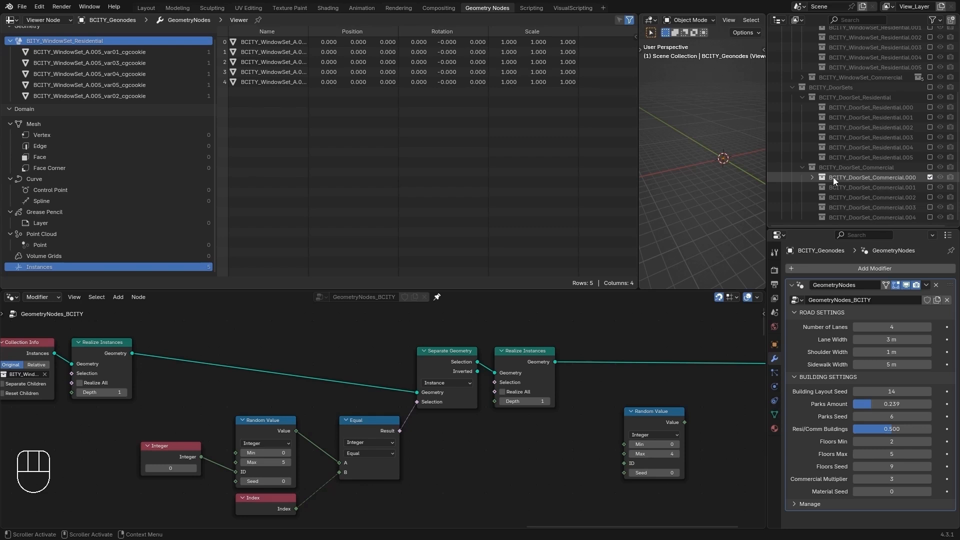
pyautogui.click(811, 177)
pyautogui.click(886, 186)
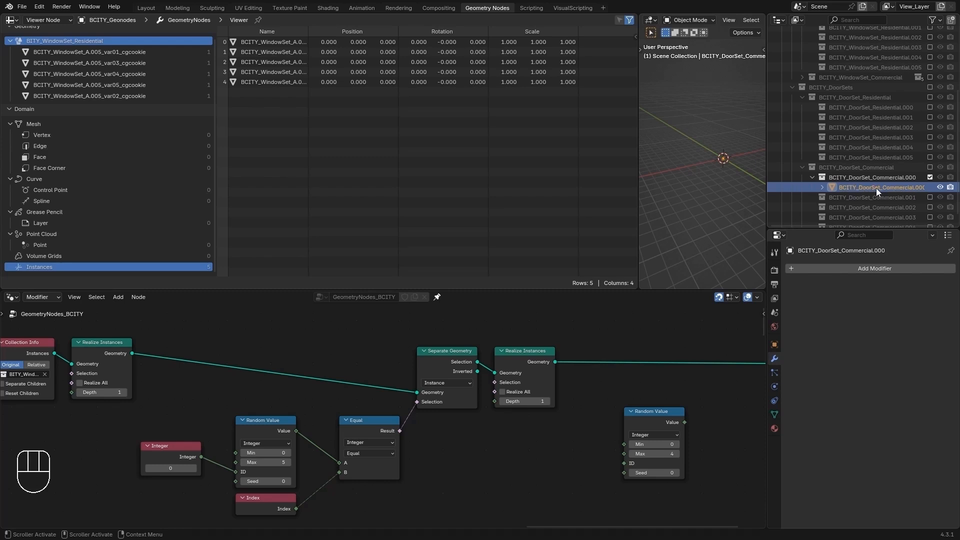
pyautogui.click(930, 177)
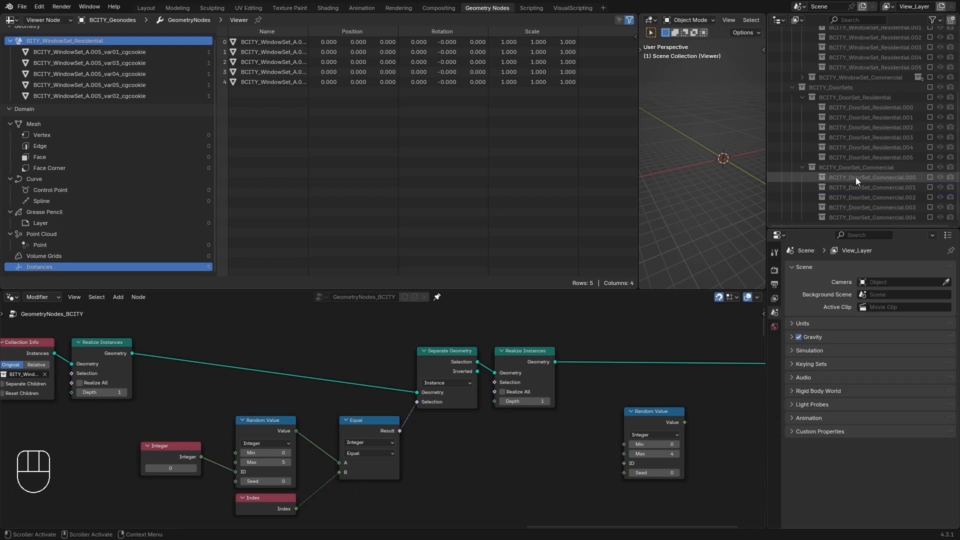
# Step: Collapse the commercial and residential door set collections and the residential window set collection in the outliner
pyautogui.click(803, 167)
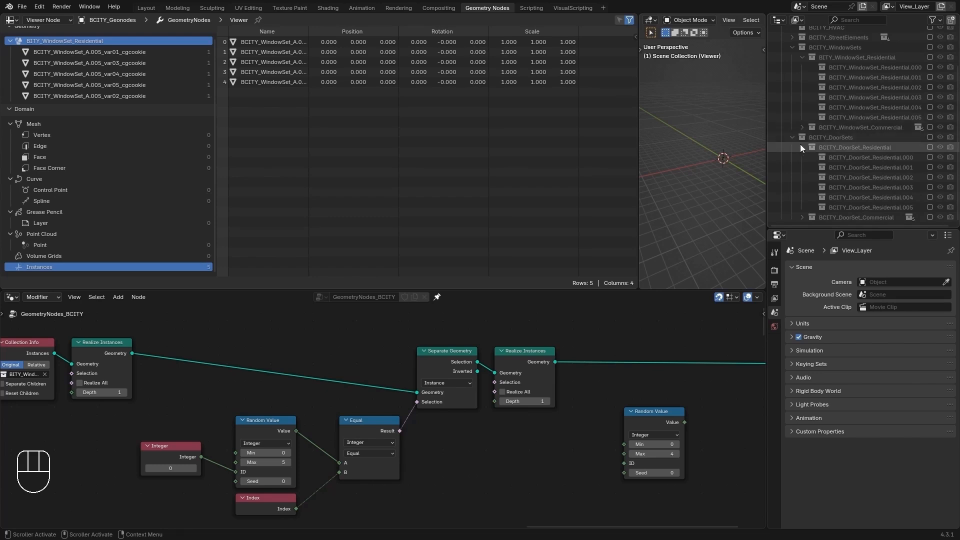
pyautogui.click(802, 148)
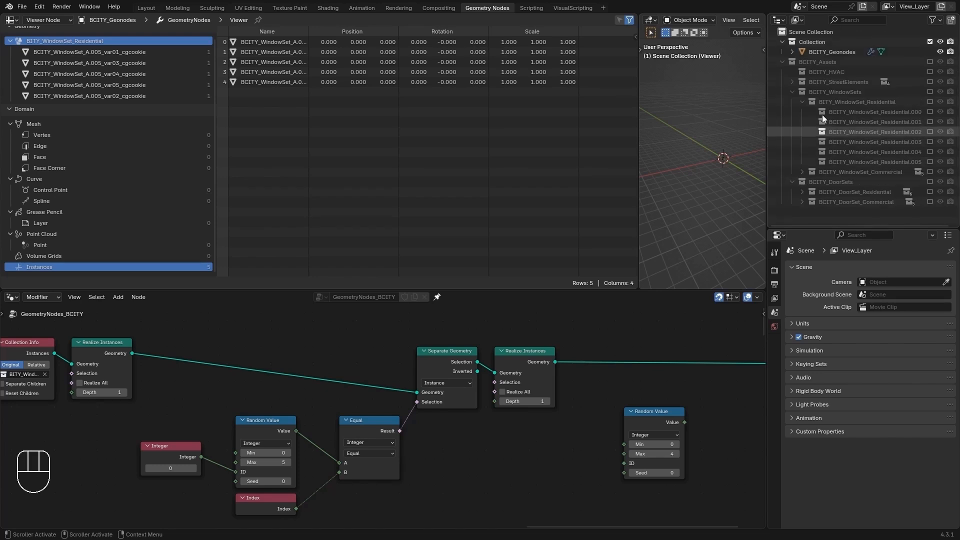
pyautogui.click(837, 103)
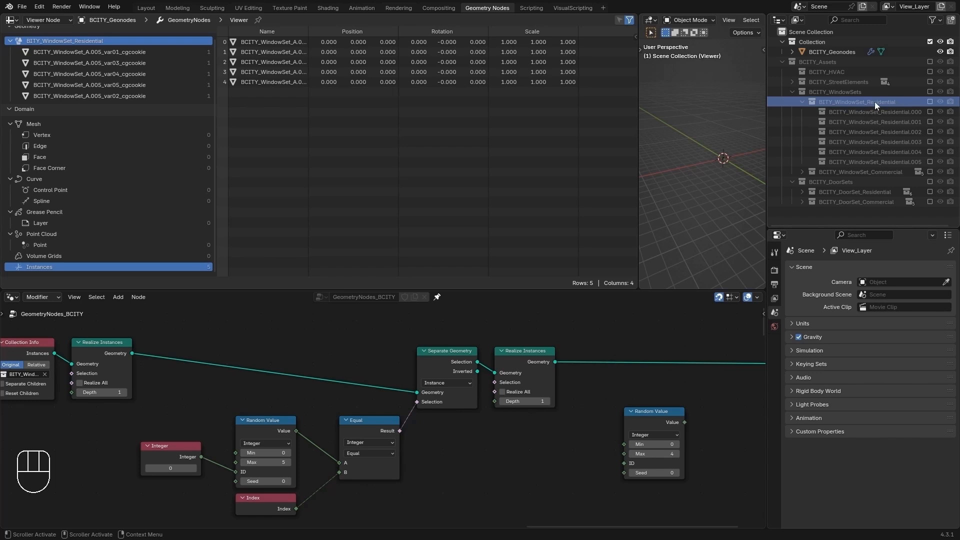
pyautogui.click(802, 104)
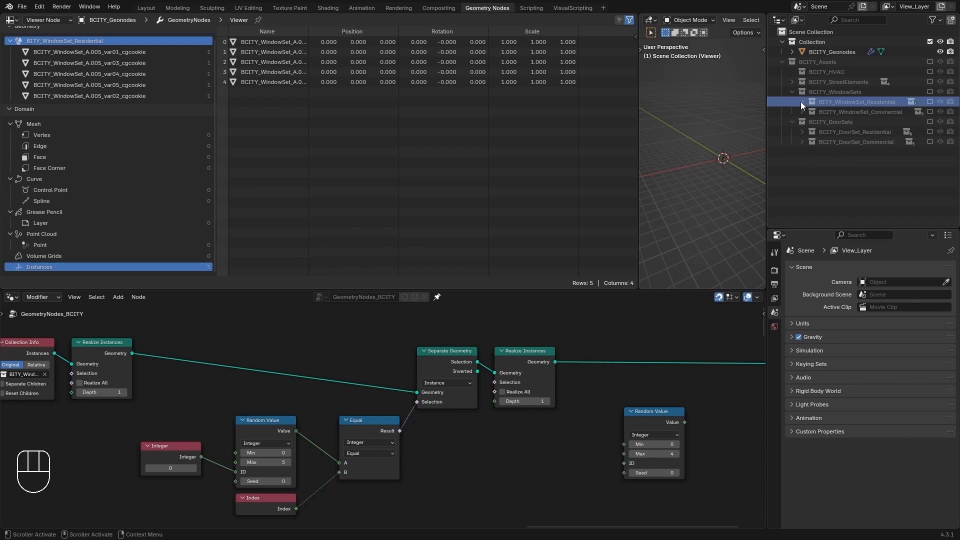
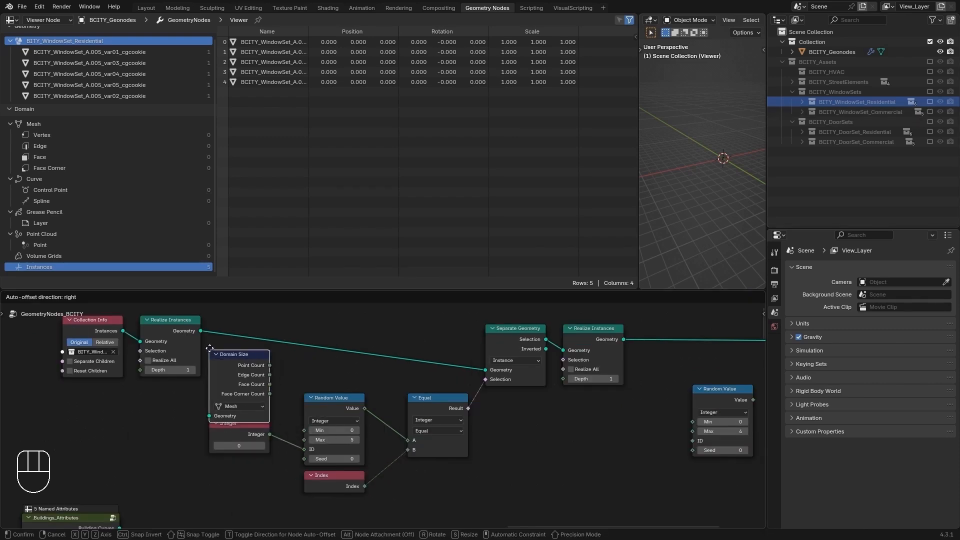
# Step: Place the Domain Size node beside the first Realize Instances node, above the Integer node, and review its component types
pyautogui.click(210, 344)
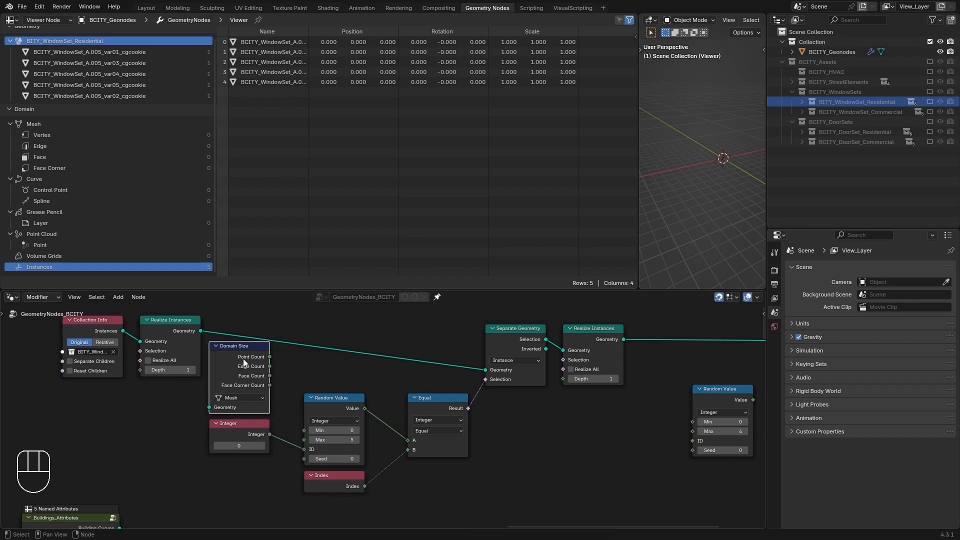
pyautogui.scroll(5, 270, 386)
pyautogui.moveTo(291, 392); pyautogui.dragTo(554, 436, button='middle')
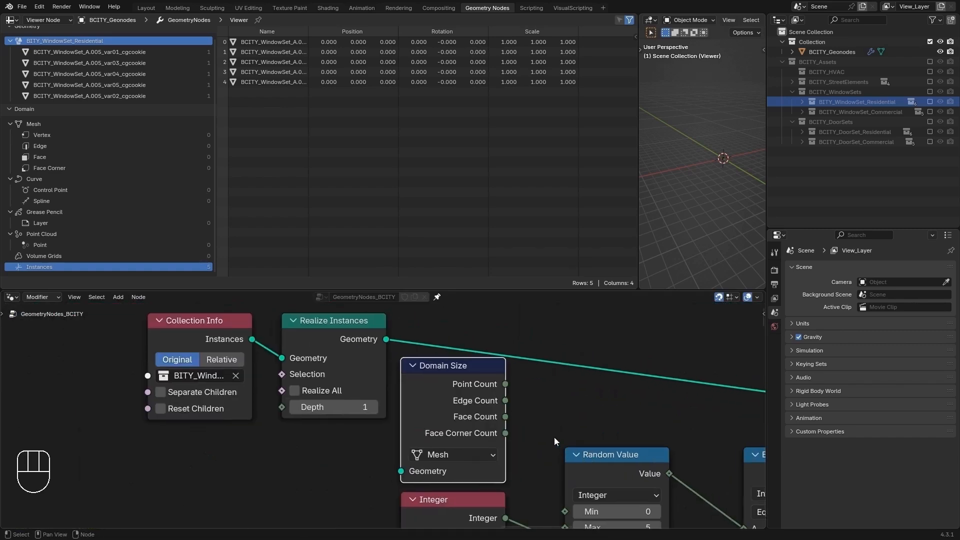
pyautogui.scroll(1, 524, 383)
pyautogui.scroll(-1, 516, 384)
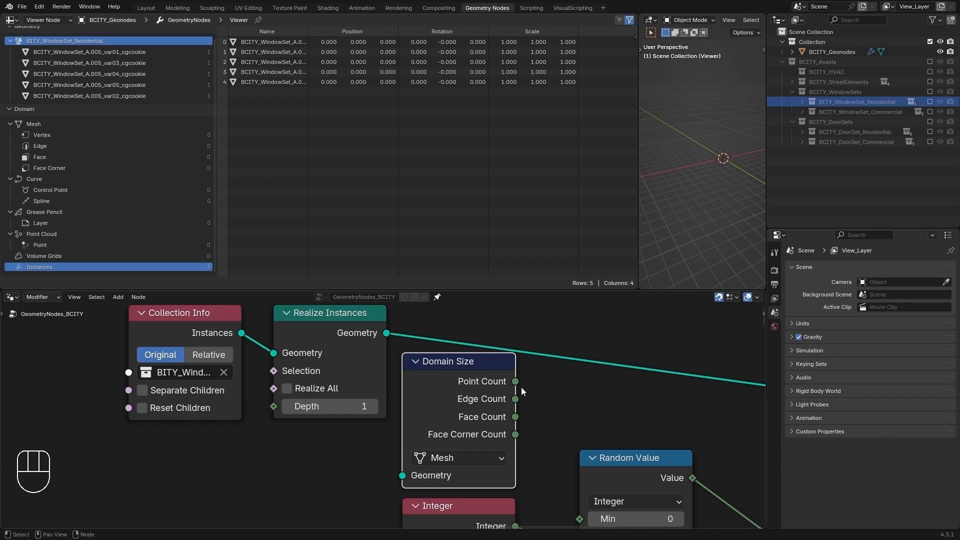
pyautogui.click(504, 457)
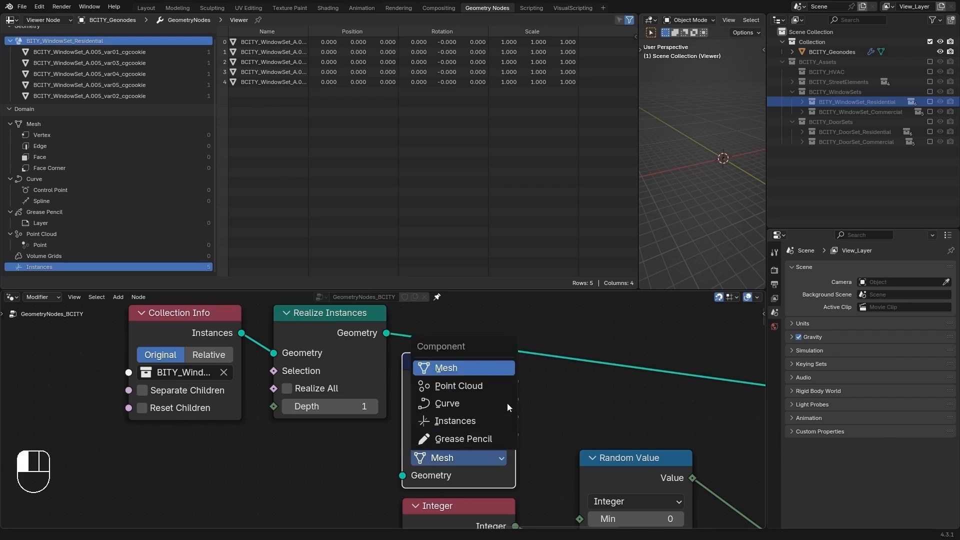
pyautogui.click(582, 389)
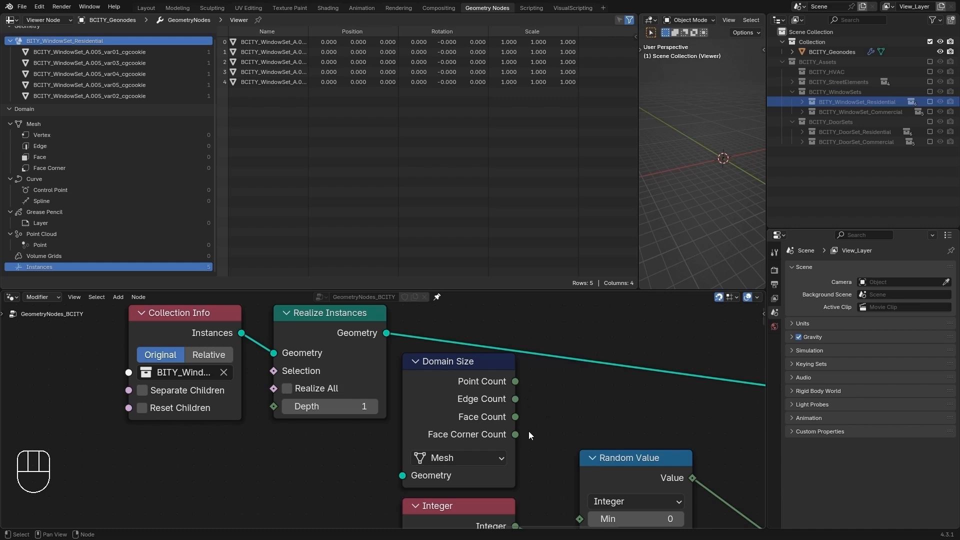
# Step: Try the Point Cloud and Curve components on the Domain Size node and settle on Instances
pyautogui.click(479, 461)
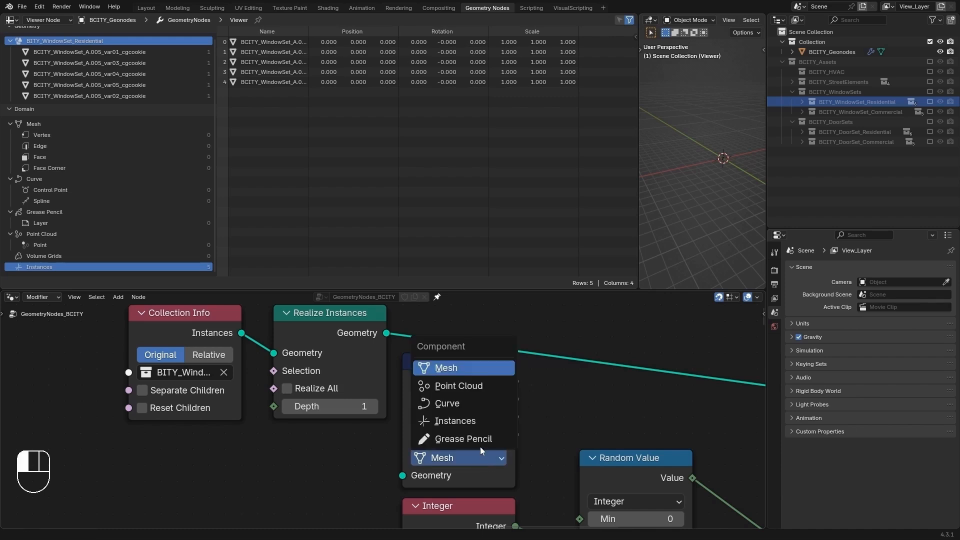
pyautogui.click(480, 388)
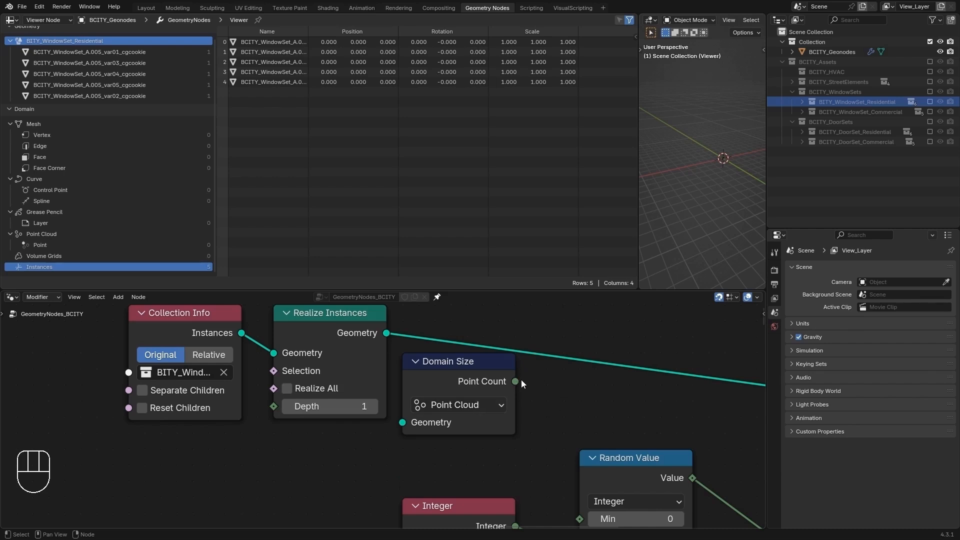
pyautogui.click(478, 404)
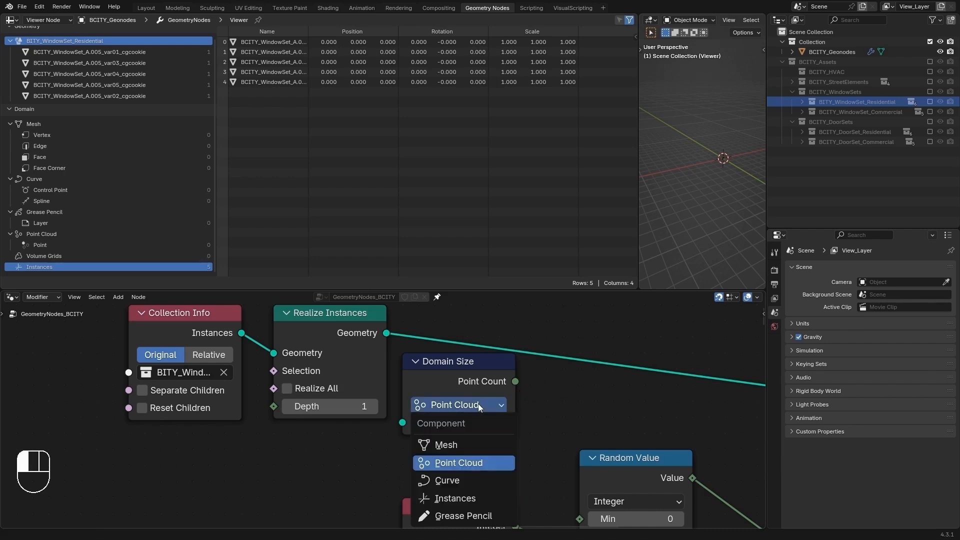
pyautogui.click(475, 481)
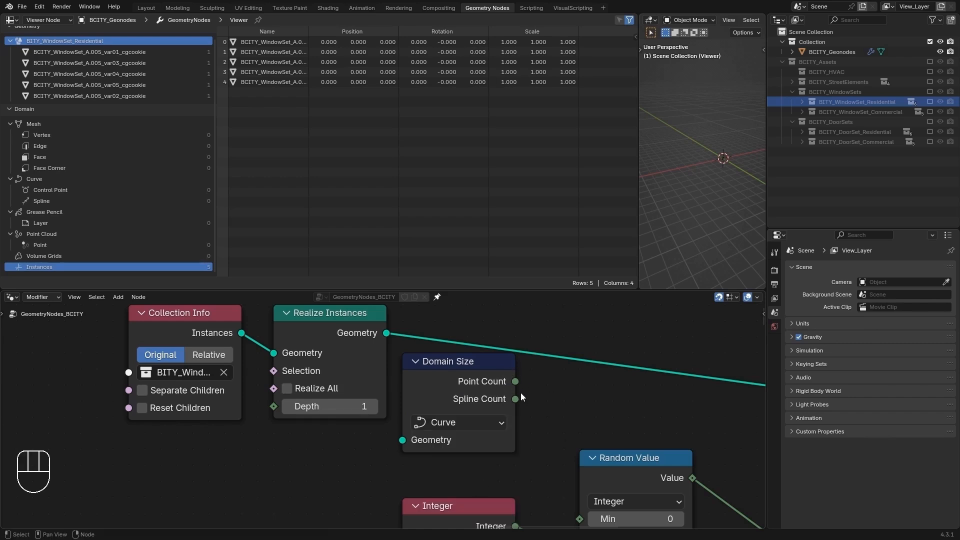
pyautogui.click(488, 422)
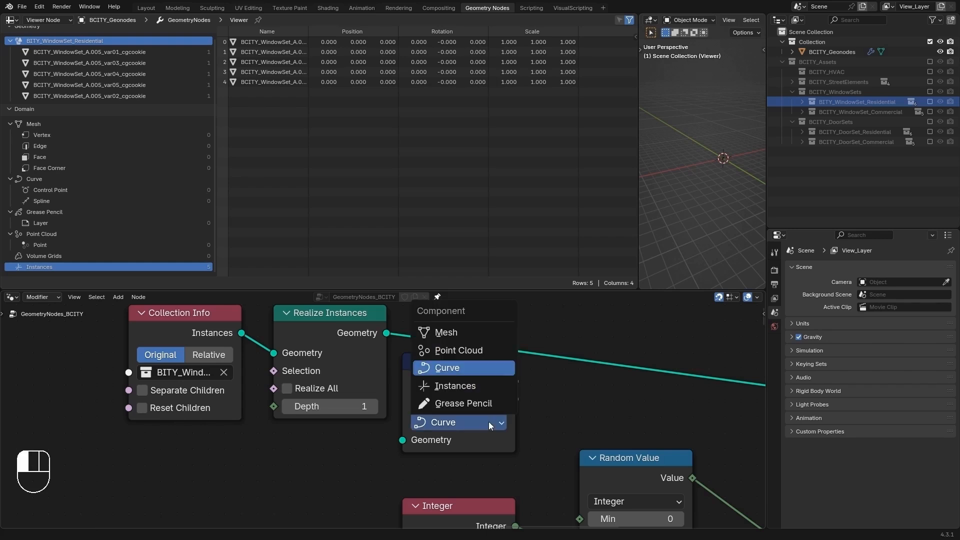
pyautogui.click(483, 390)
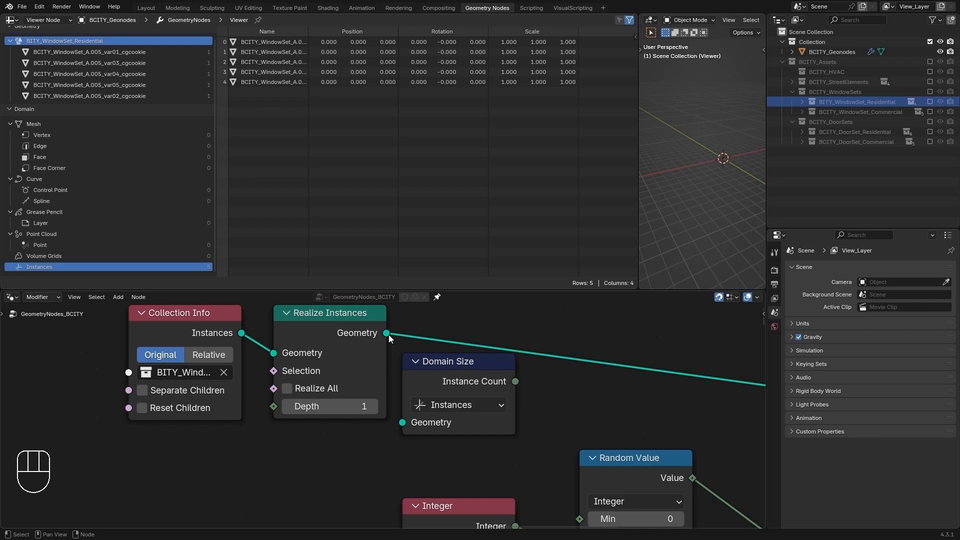
# Step: Feed the first Realize Instances geometry into the Domain Size node and preview its Instance Count with the Viewer, keeping the nodes close together
pyautogui.moveTo(389, 335); pyautogui.dragTo(402, 416)
pyautogui.scroll(-2, 415, 340)
pyautogui.moveTo(415, 340); pyautogui.dragTo(328, 364, button='middle')
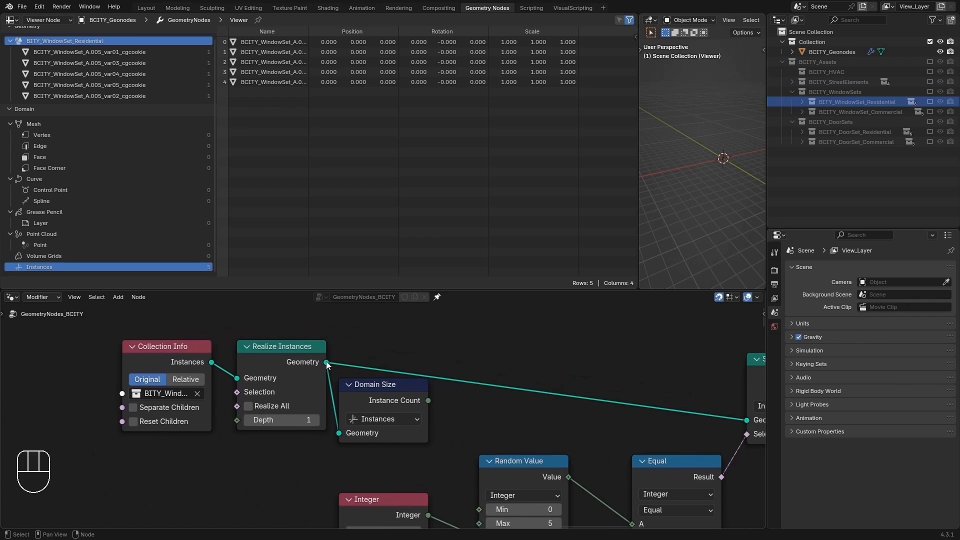
pyautogui.keyDown('ctrl'); pyautogui.keyDown('shift'); pyautogui.click(325, 364); pyautogui.keyUp('shift'); pyautogui.keyUp('ctrl')
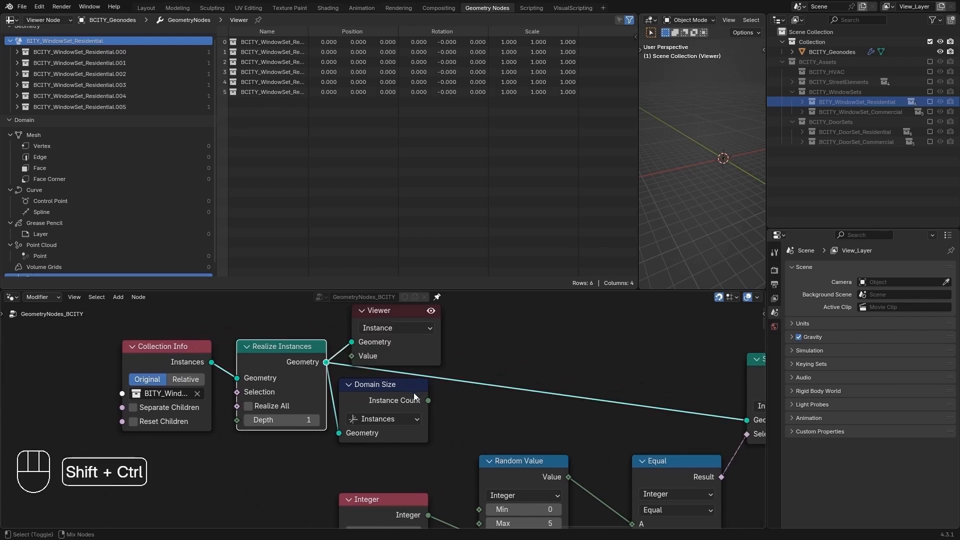
pyautogui.keyDown('ctrl'); pyautogui.keyDown('shift'); pyautogui.click(427, 401); pyautogui.keyUp('shift'); pyautogui.keyUp('ctrl')
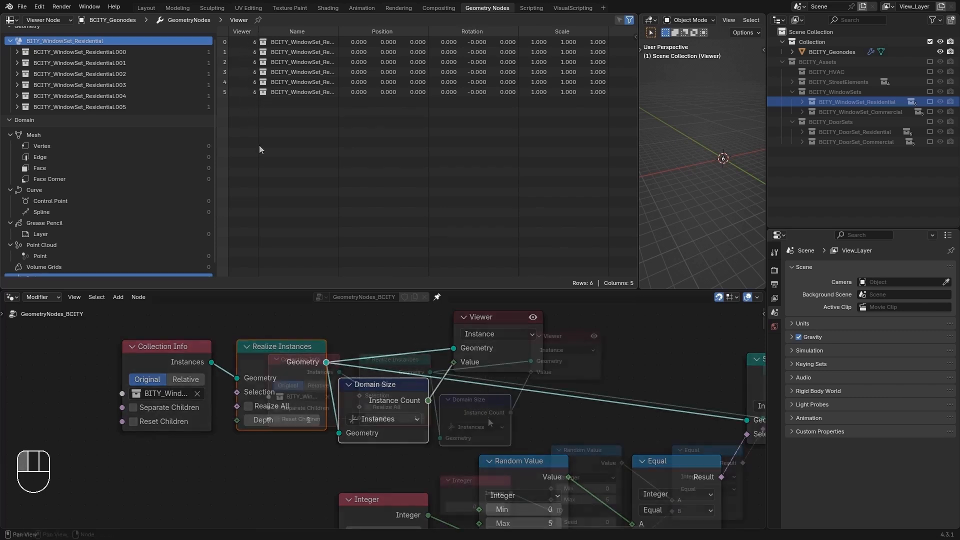
pyautogui.press('g')
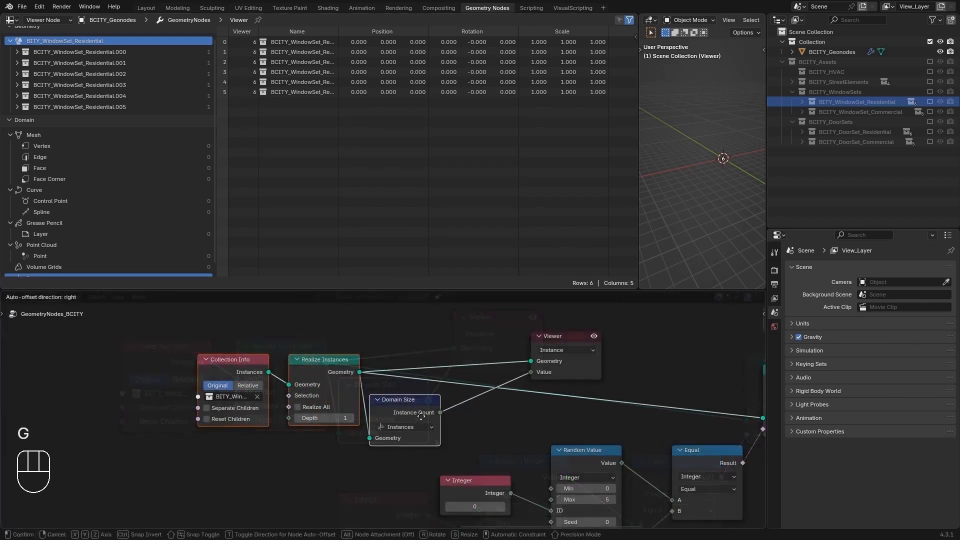
pyautogui.click(419, 416)
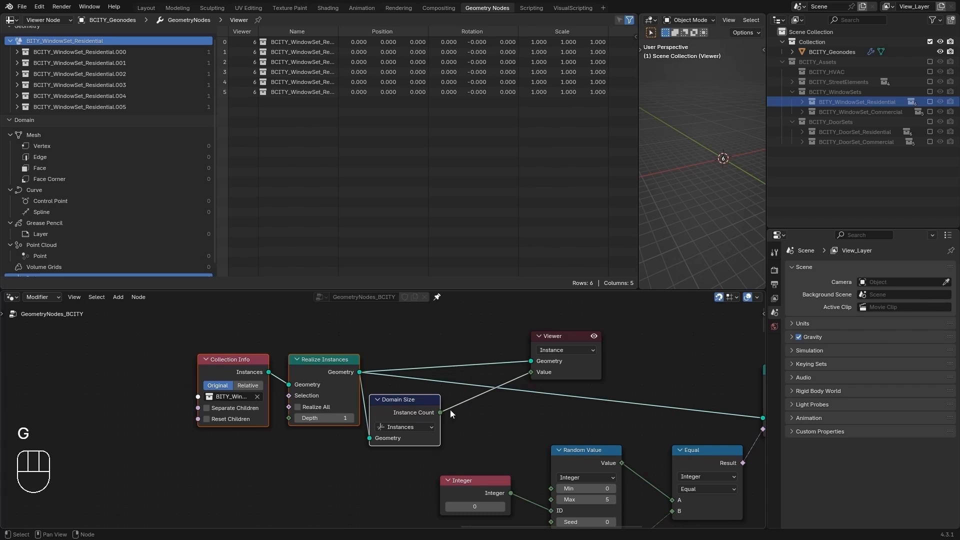
# Step: Add a Math Subtract node fed by the Domain Size node's Instance Count
pyautogui.click(442, 413)
pyautogui.hotkey('shift', 'a')
pyautogui.write('s')
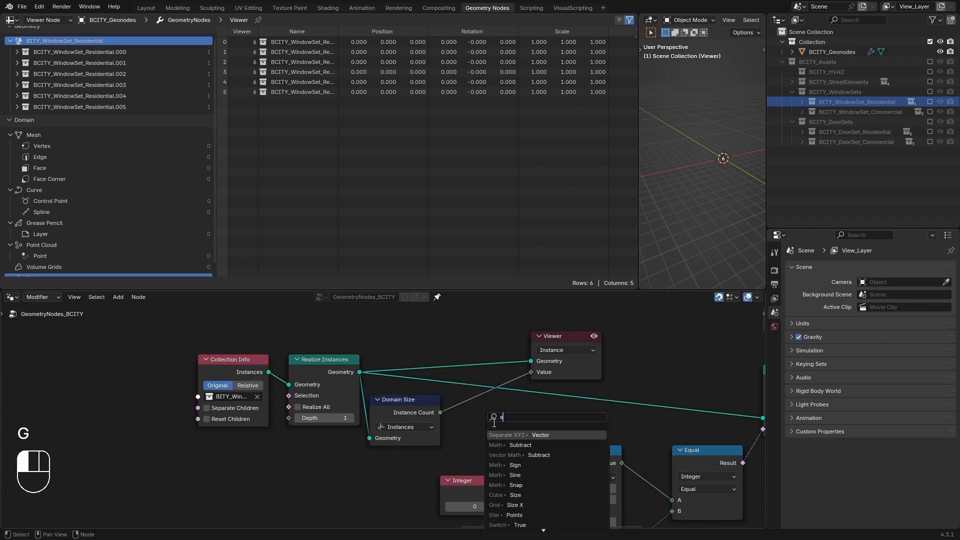
pyautogui.write('ubtrac')
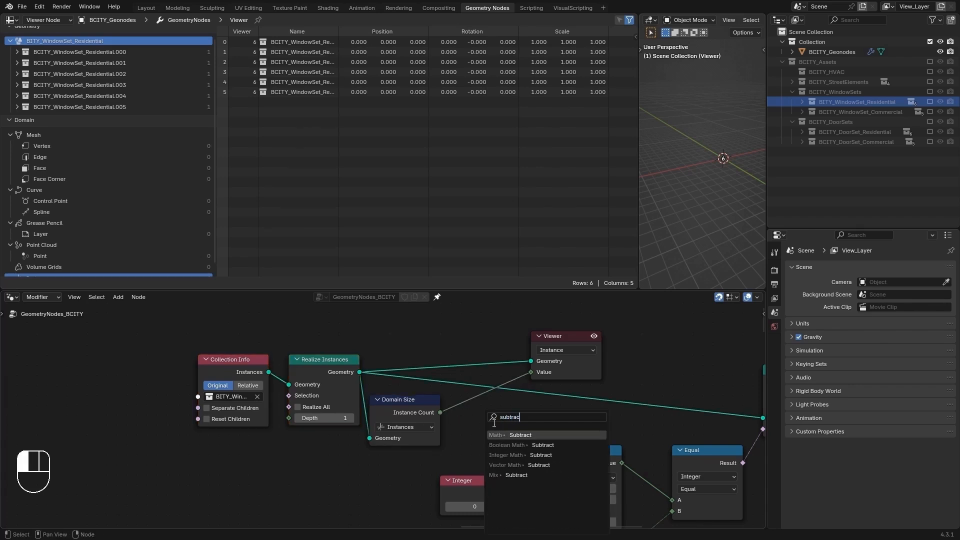
pyautogui.press('Return')
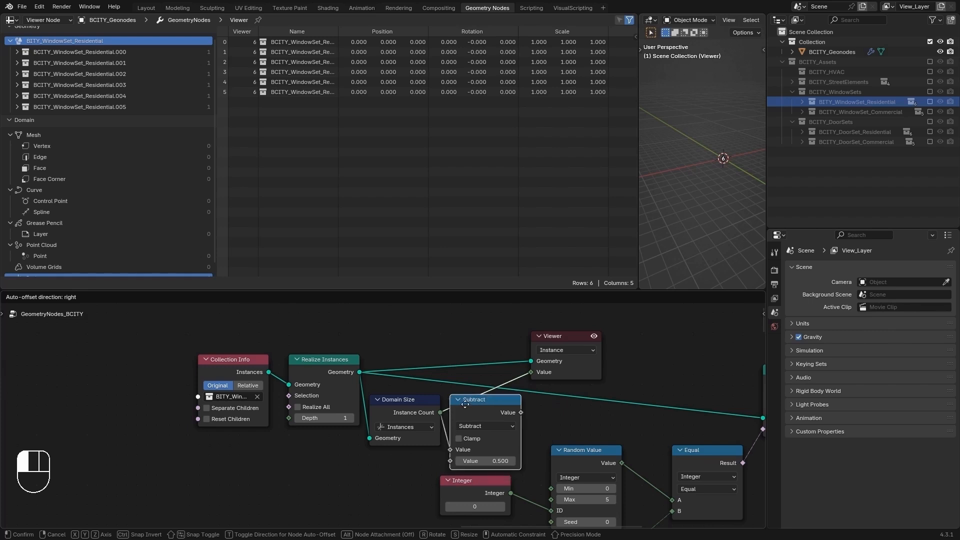
pyautogui.click(481, 403)
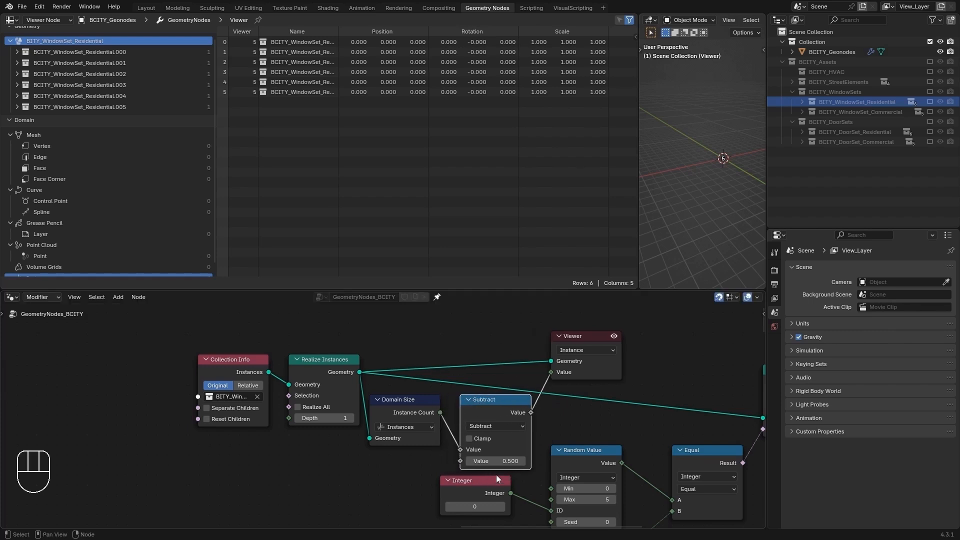
# Step: Set the Subtract node's second value to 1 and place the node right beside the Domain Size node
pyautogui.click(502, 459)
pyautogui.write('1')
pyautogui.press('Return')
pyautogui.press('g')
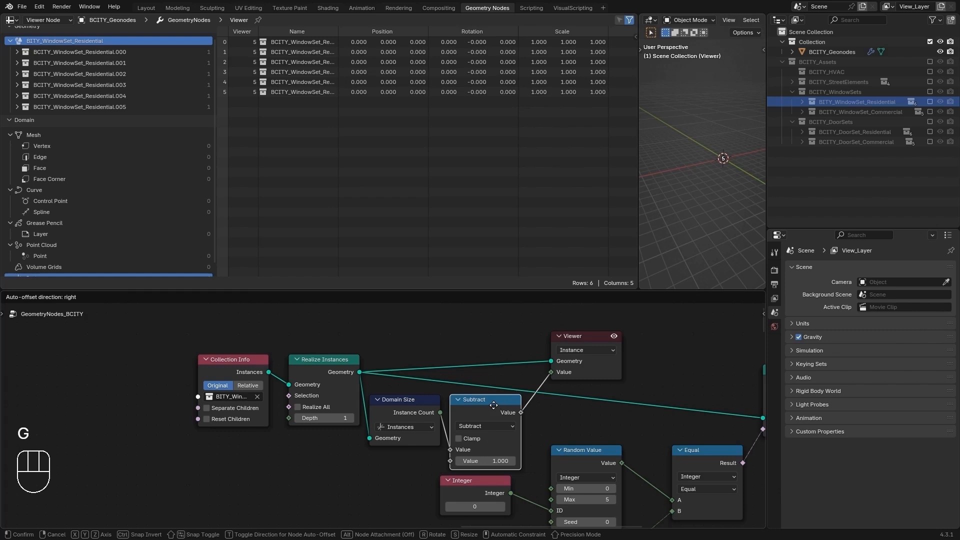
pyautogui.click(493, 406)
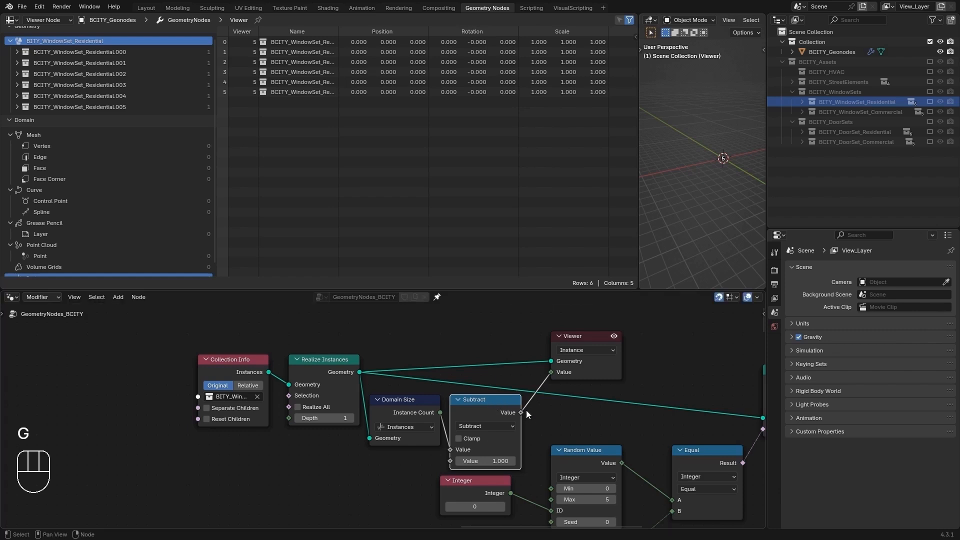
# Step: Connect the Subtract result to the Max of the Random Value node feeding Equal, and delete the Viewer node
pyautogui.moveTo(526, 414); pyautogui.dragTo(449, 355, button='middle')
pyautogui.moveTo(444, 354); pyautogui.dragTo(467, 440)
pyautogui.scroll(-1, 475, 370)
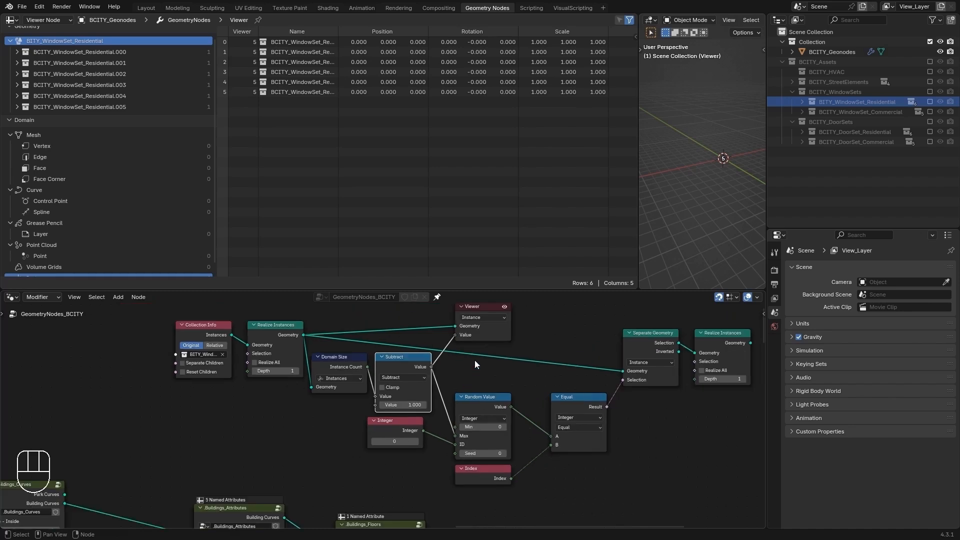
pyautogui.moveTo(475, 364); pyautogui.dragTo(327, 412, button='middle')
pyautogui.click(341, 356)
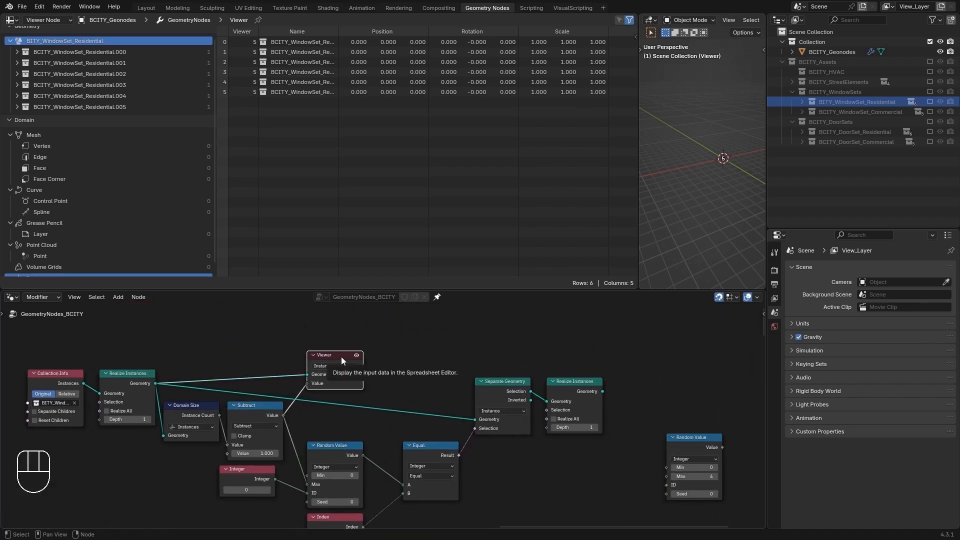
pyautogui.press('x')
# Step: Align the Integer node under the Subtract node and select the BCITY_Geonodes object
pyautogui.moveTo(253, 454); pyautogui.dragTo(367, 423, button='middle')
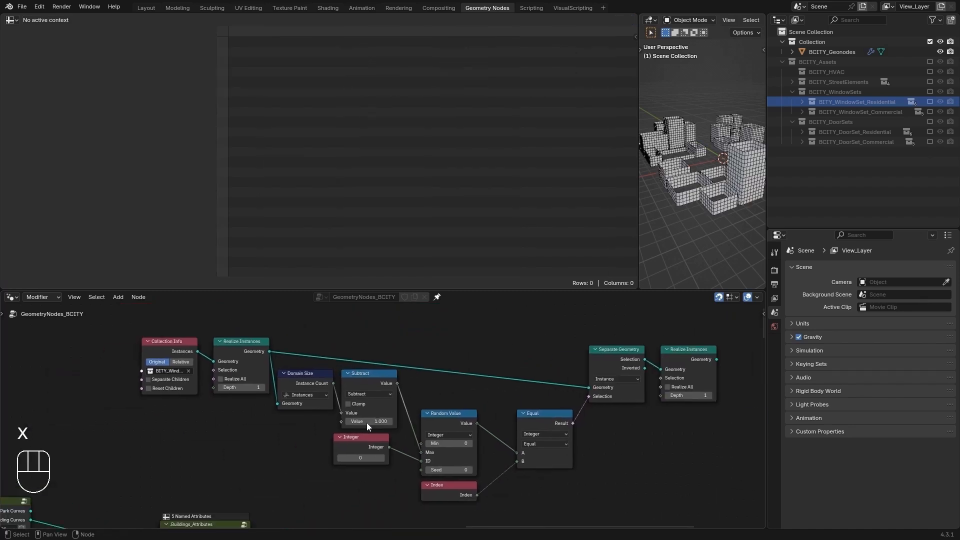
pyautogui.click(364, 444)
pyautogui.press('g')
pyautogui.click(373, 446)
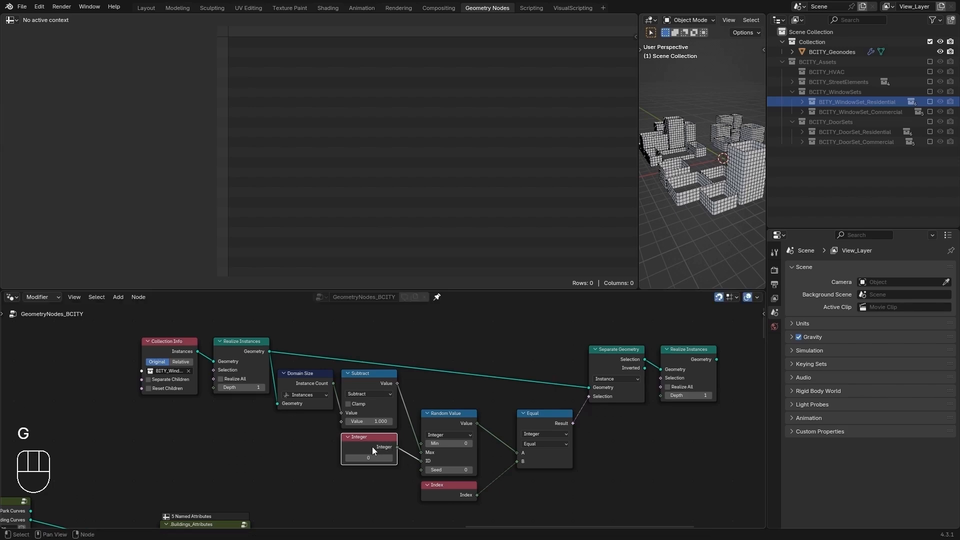
pyautogui.click(833, 52)
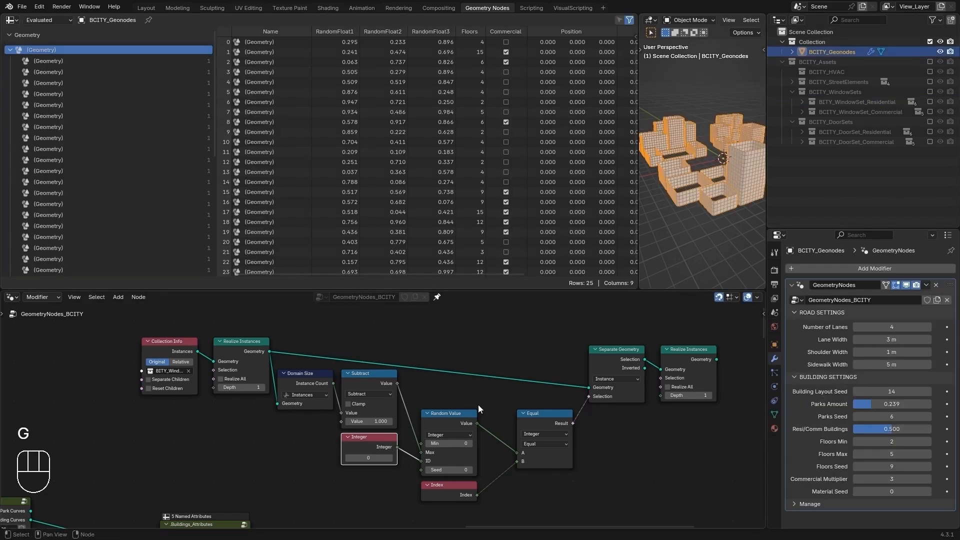
# Step: Move the unconnected Random Value node away from the second Realize Instances node to make room between them
pyautogui.moveTo(490, 431); pyautogui.dragTo(185, 431, button='middle')
pyautogui.hotkey('alt', 'a')
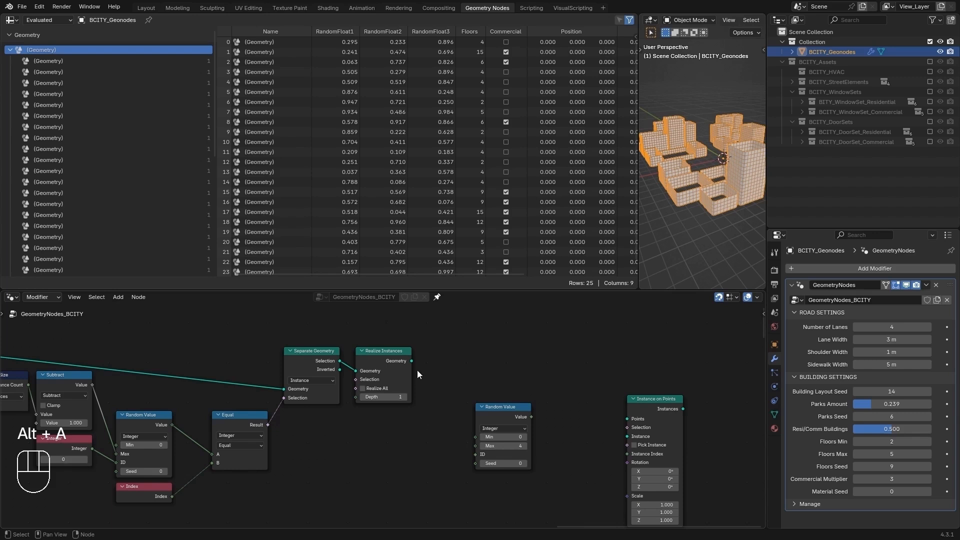
pyautogui.click(503, 412)
pyautogui.press('g')
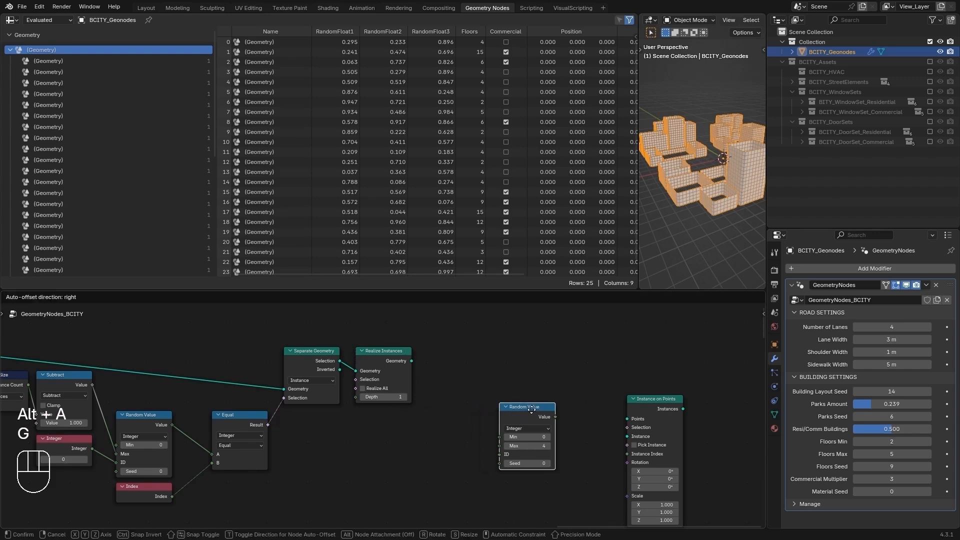
pyautogui.click(532, 410)
pyautogui.moveTo(465, 426); pyautogui.dragTo(405, 428, button='middle')
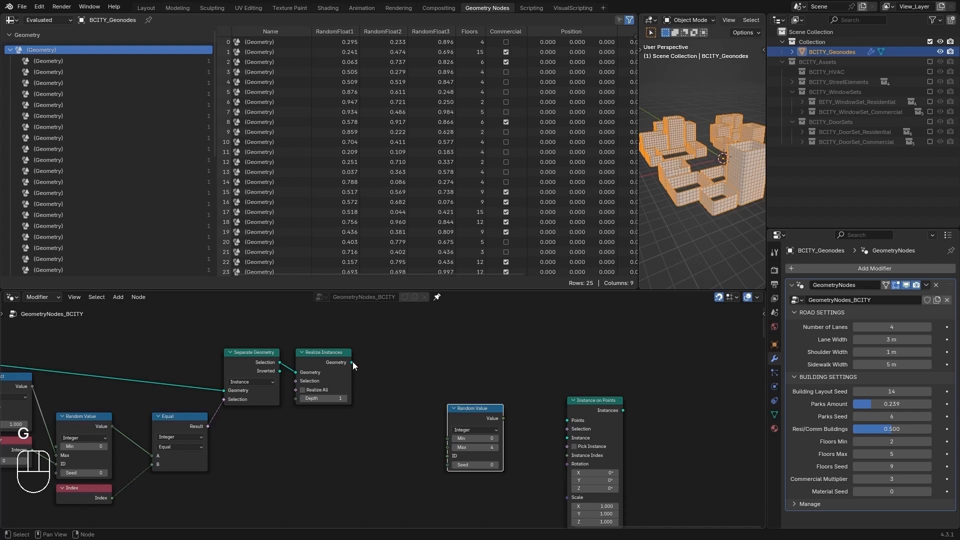
# Step: Add a Domain Size node fed by the second Realize Instances geometry and set its component to Instances
pyautogui.moveTo(352, 362); pyautogui.dragTo(377, 398)
pyautogui.write('domain size')
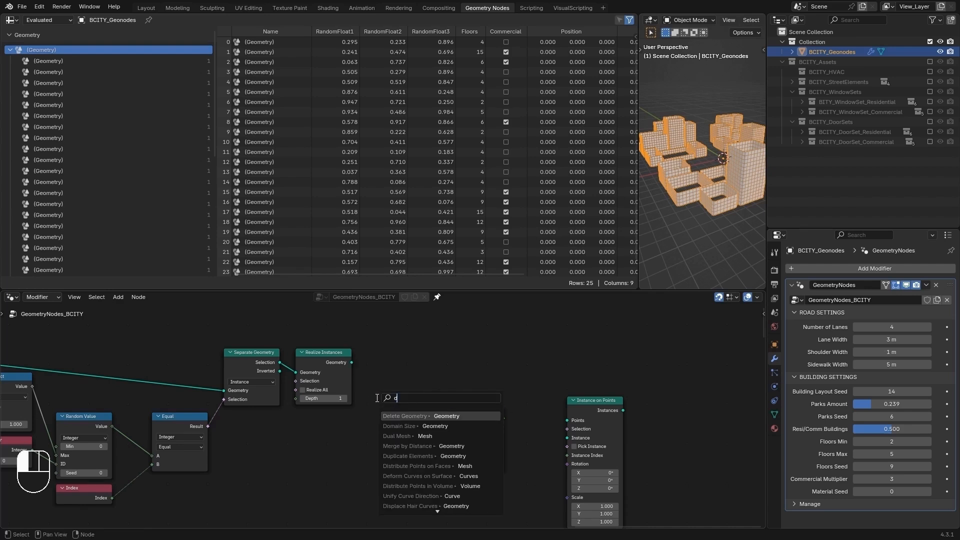
pyautogui.press('Return')
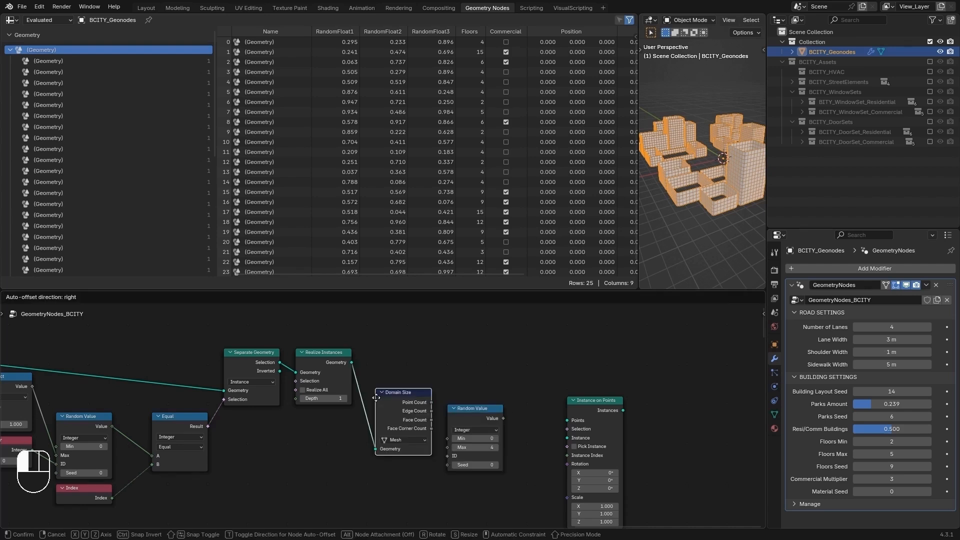
pyautogui.click(357, 398)
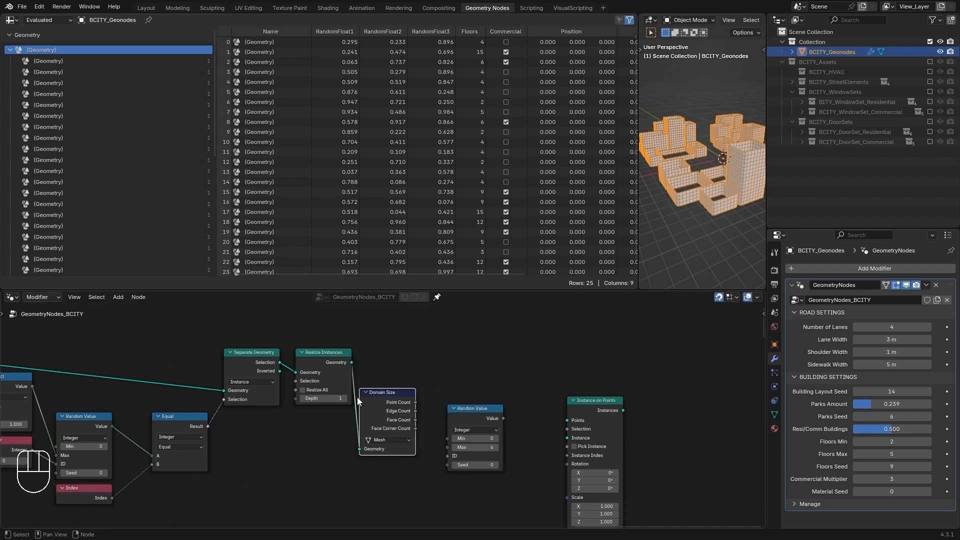
pyautogui.click(386, 441)
pyautogui.click(387, 490)
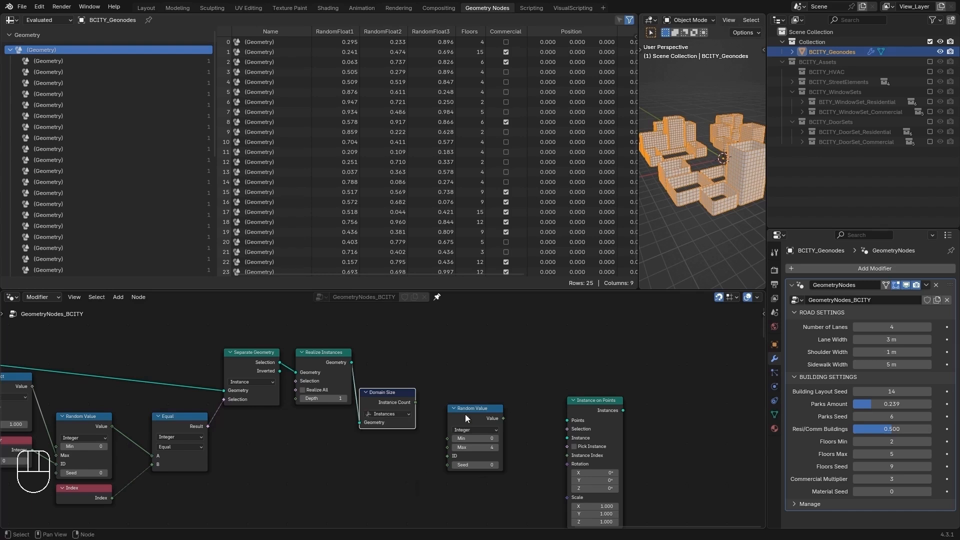
# Step: Move the unconnected Random Value node next to the Instance on Points node, leaving space after the new Domain Size node
pyautogui.click(473, 406)
pyautogui.press('g')
pyautogui.click(509, 400)
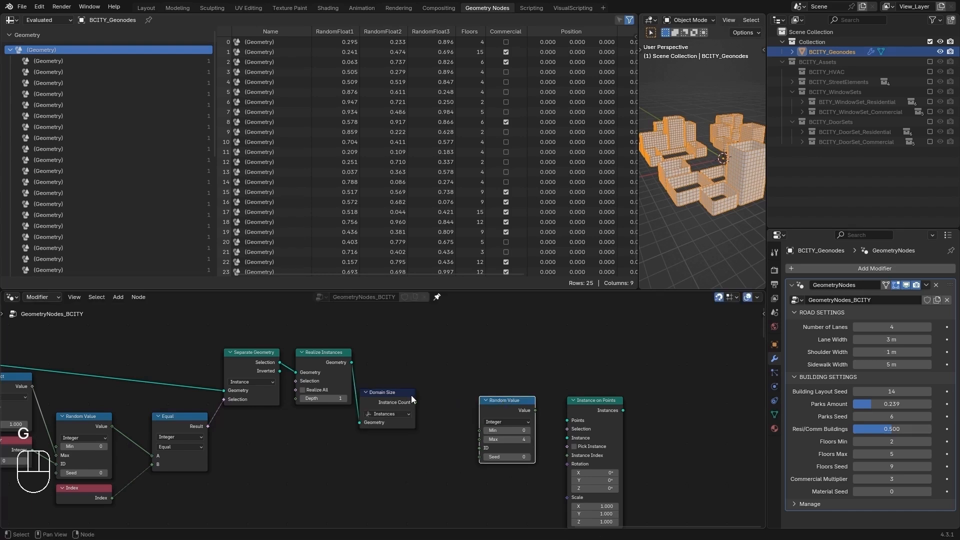
# Step: Add a Subtract node after the second Domain Size that takes 1 off the Instance Count, and feed it into the unconnected Random Value's Max
pyautogui.moveTo(417, 407); pyautogui.dragTo(433, 409)
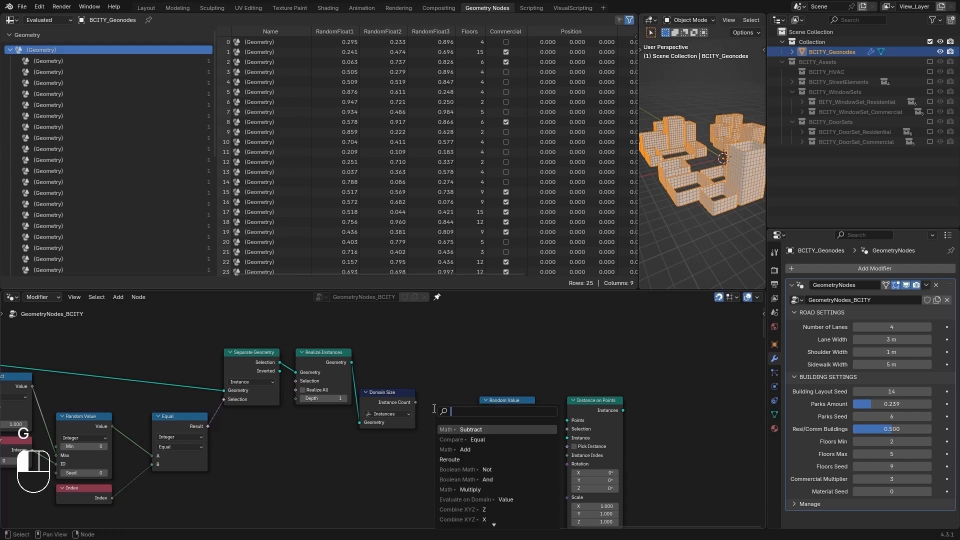
pyautogui.write('sub')
pyautogui.press('Return')
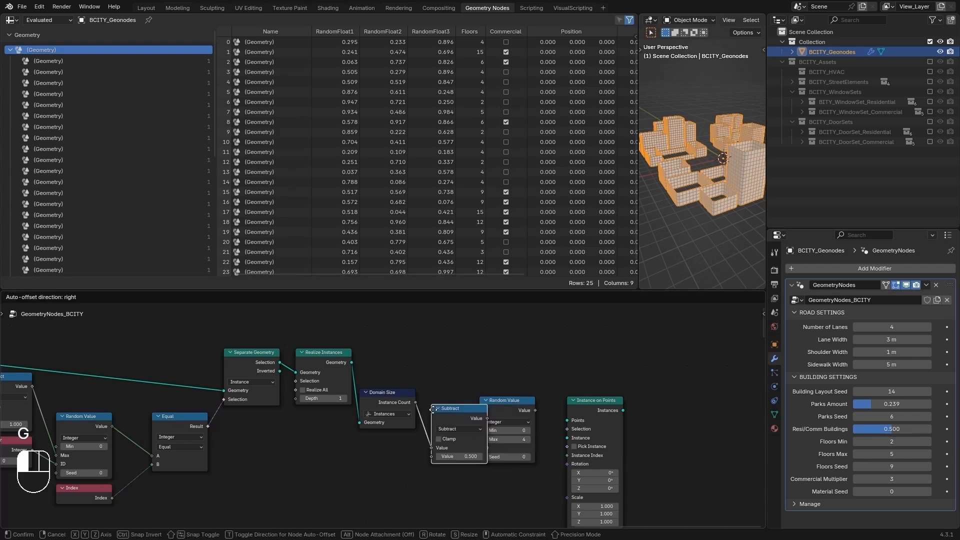
pyautogui.click(426, 393)
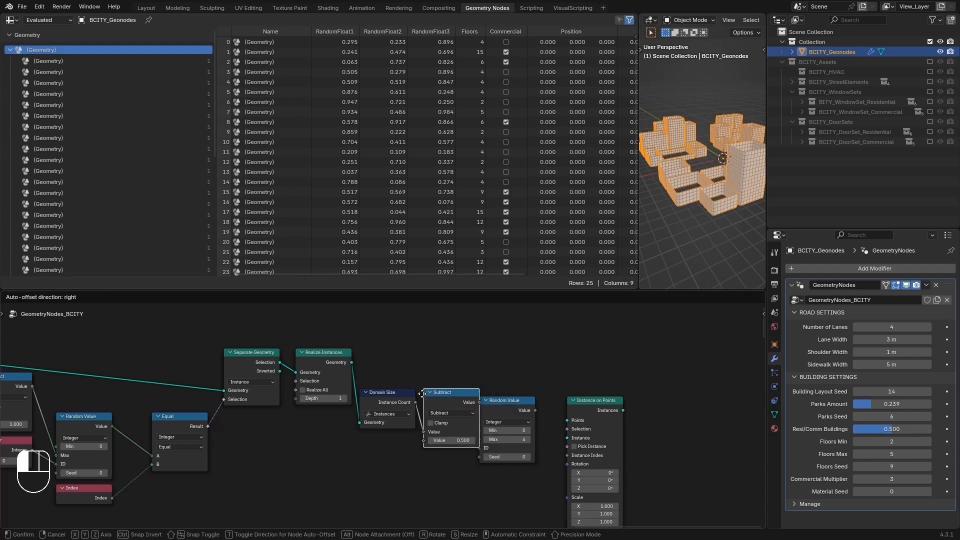
pyautogui.click(441, 440)
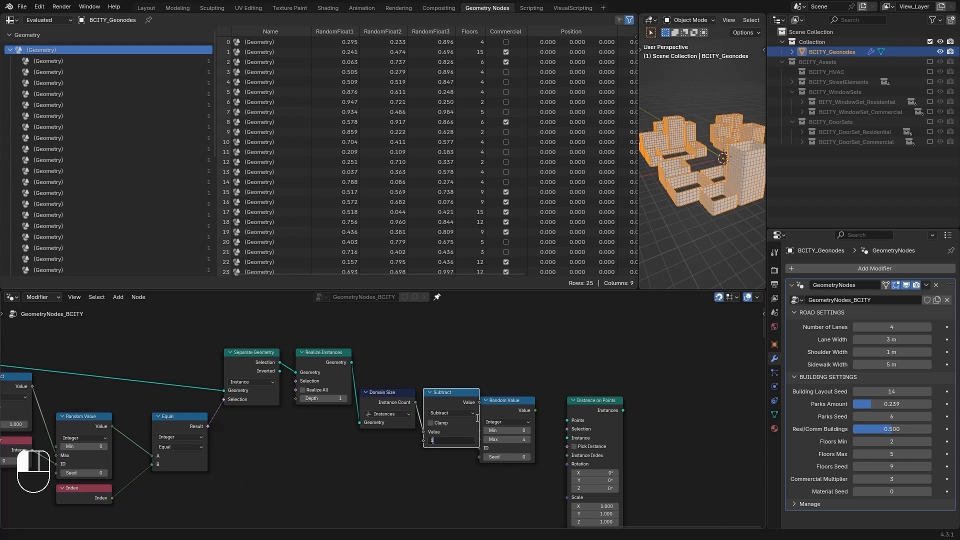
pyautogui.write('1')
pyautogui.press('Return')
pyautogui.moveTo(502, 403); pyautogui.dragTo(493, 439)
pyautogui.click(416, 373)
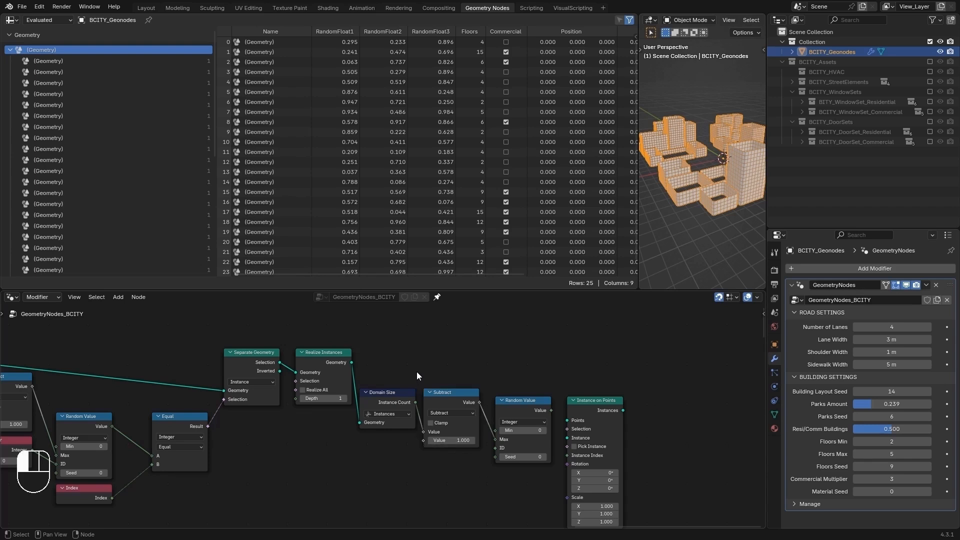
# Step: Move the node chain from Collection Info to the last Random Value away from Instance on Points and combine it into a node group
pyautogui.scroll(-3, 426, 375)
pyautogui.moveTo(426, 355); pyautogui.dragTo(640, 380, button='middle')
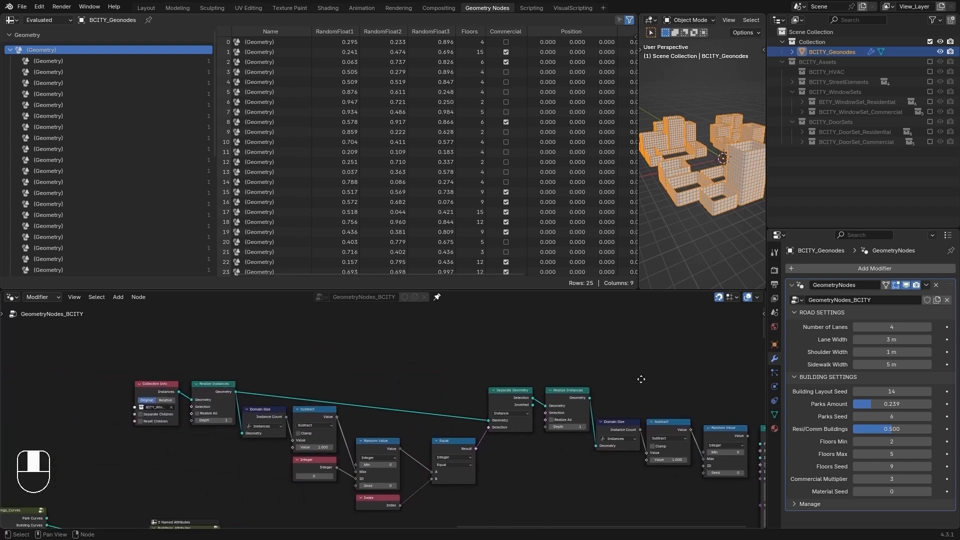
pyautogui.scroll(-1, 464, 383)
pyautogui.moveTo(465, 383); pyautogui.dragTo(420, 362, button='middle')
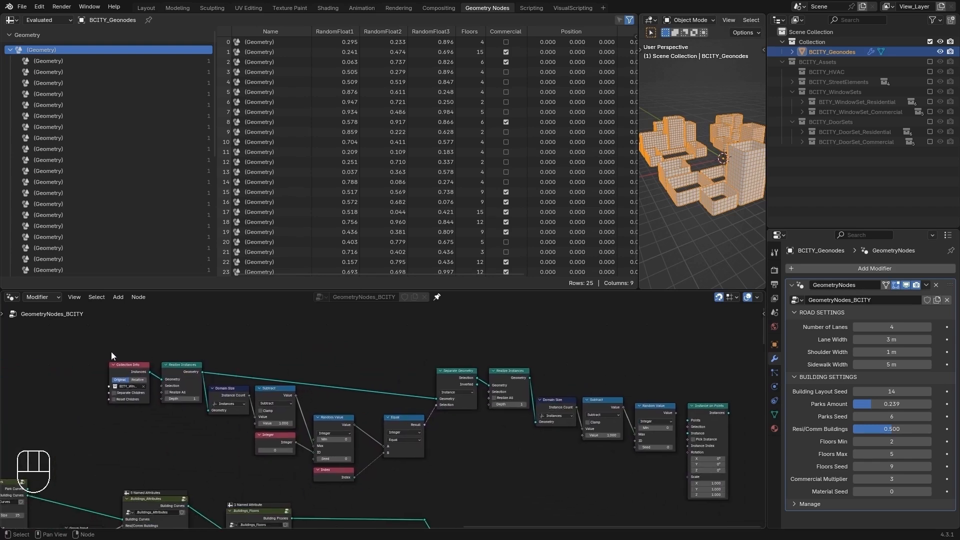
pyautogui.moveTo(109, 352); pyautogui.dragTo(672, 484)
pyautogui.press('g')
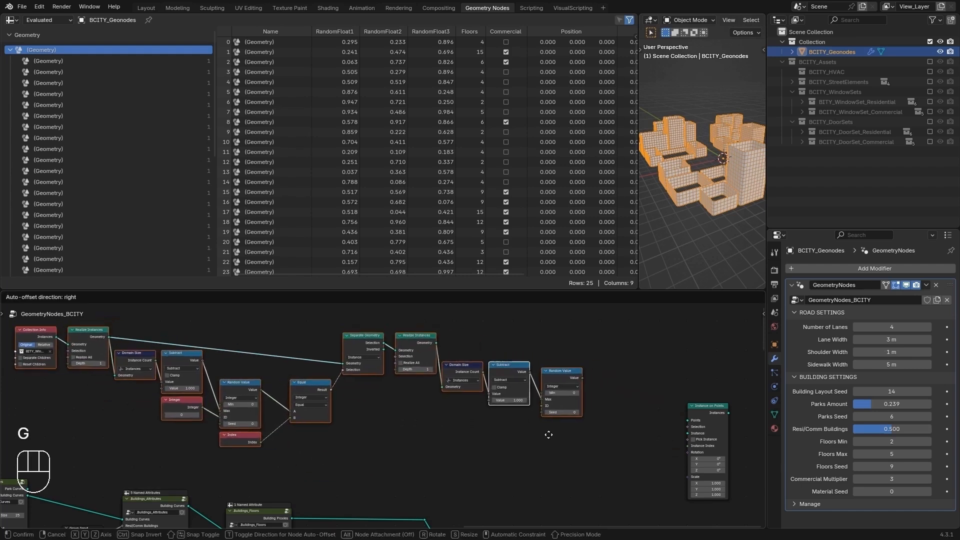
pyautogui.click(572, 443)
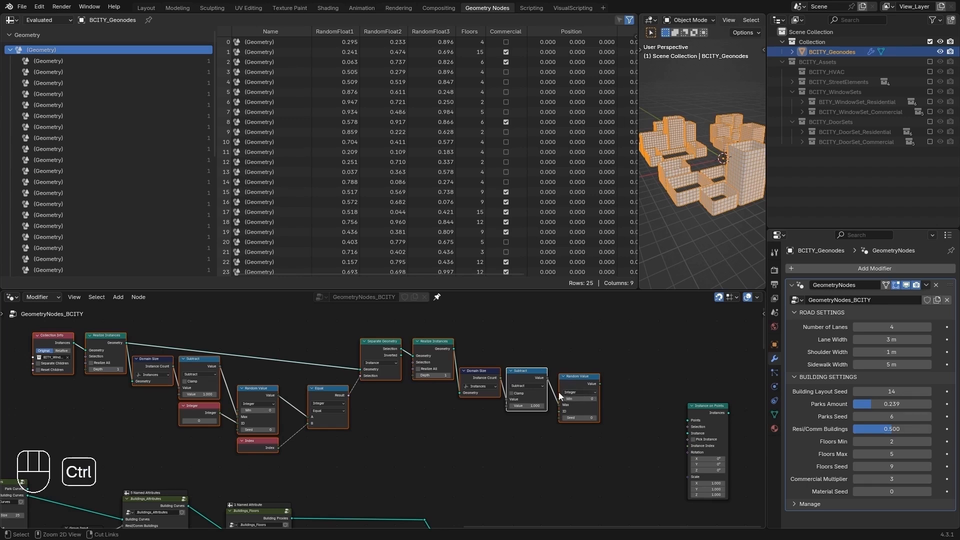
pyautogui.hotkey('ctrl', 'g')
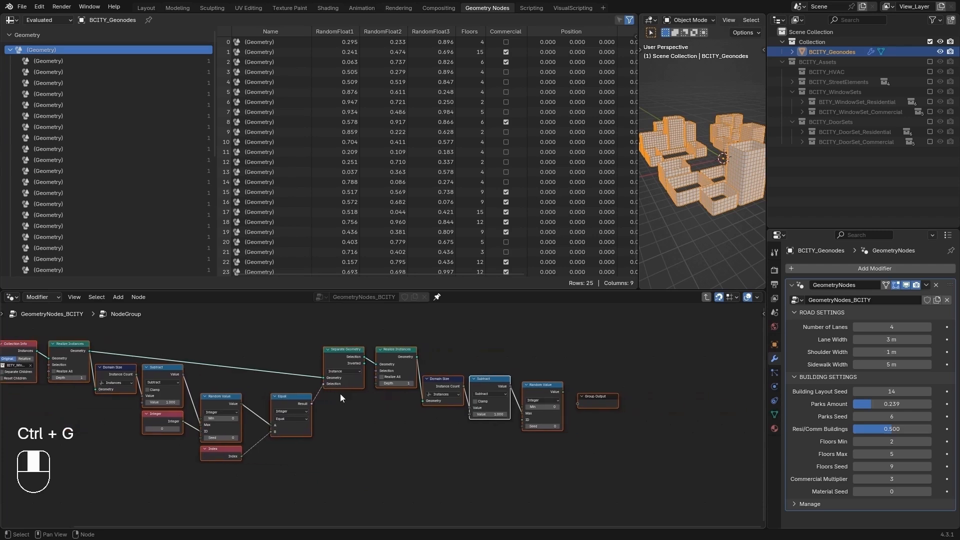
pyautogui.hotkey('alt', 'a')
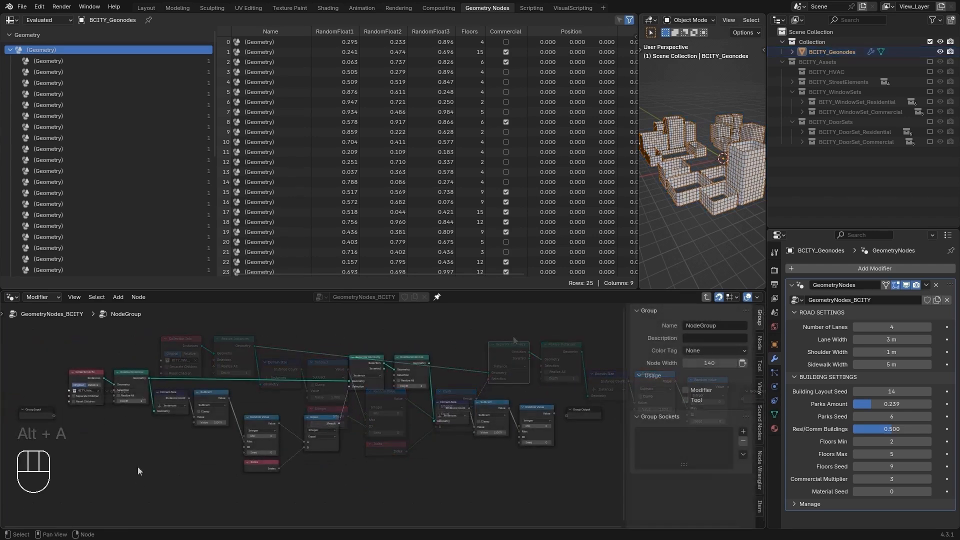
# Step: Expose Collection Info's collection through the Group Input, placed beside that node, and clear the new socket's default collection
pyautogui.moveTo(138, 470); pyautogui.dragTo(361, 470, button='middle')
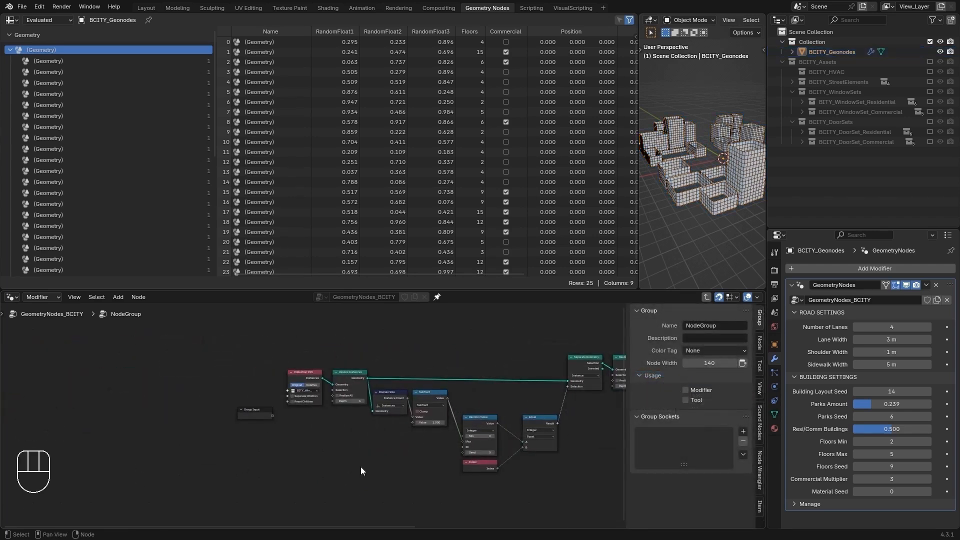
pyautogui.scroll(3, 362, 464)
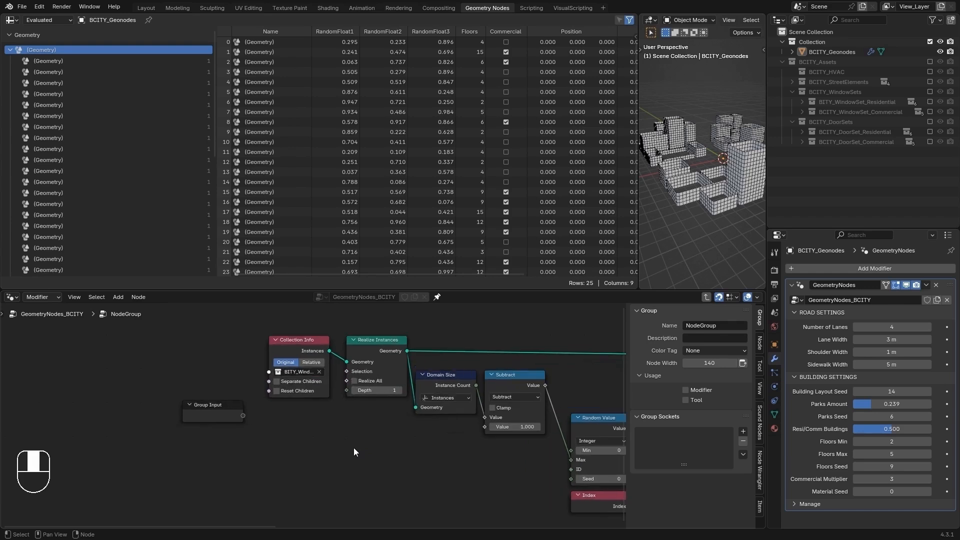
pyautogui.click(217, 420)
pyautogui.press('g')
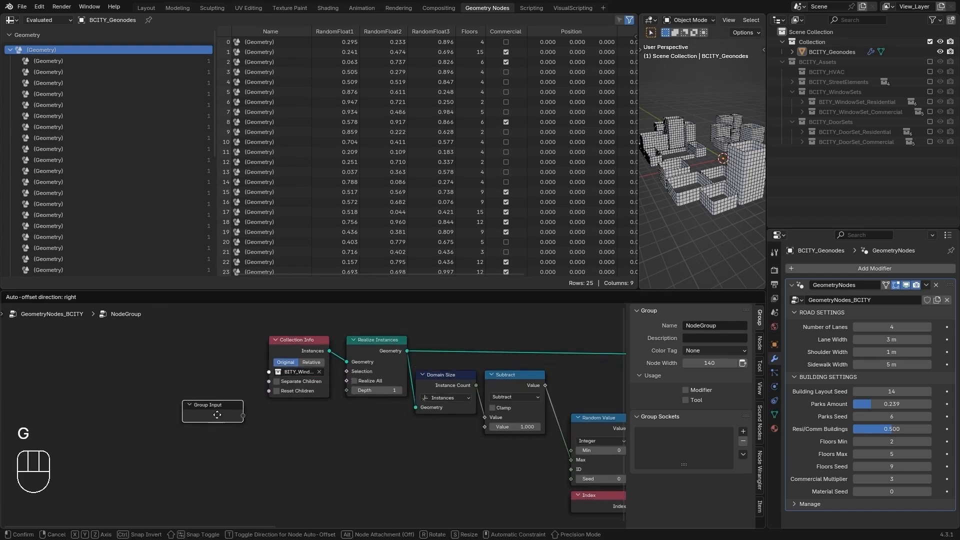
pyautogui.click(206, 369)
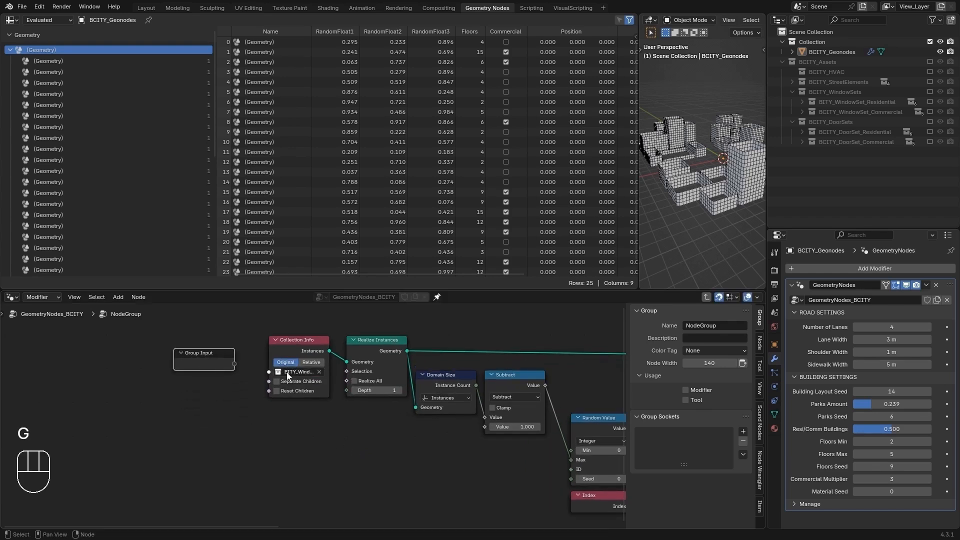
pyautogui.click(297, 349)
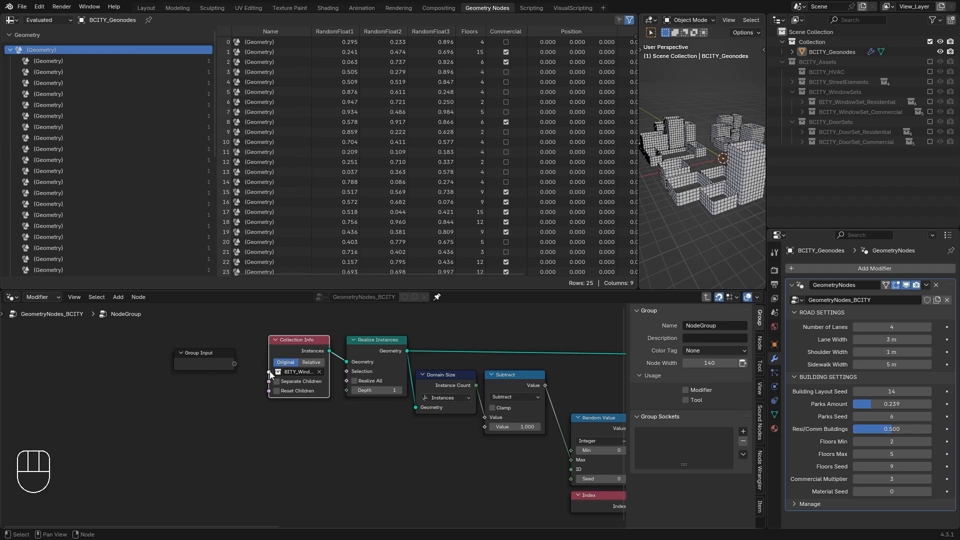
pyautogui.moveTo(270, 373); pyautogui.dragTo(235, 365)
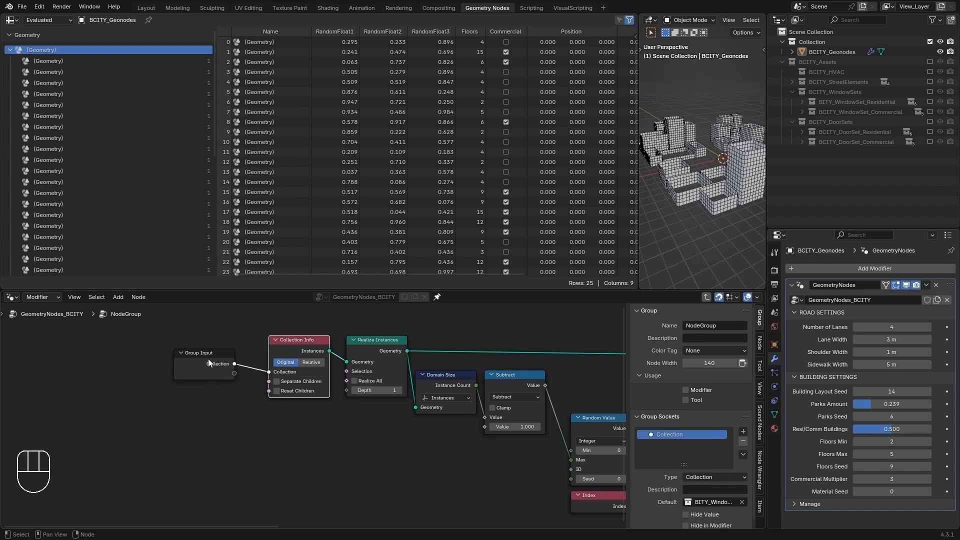
pyautogui.press('g')
pyautogui.click(201, 370)
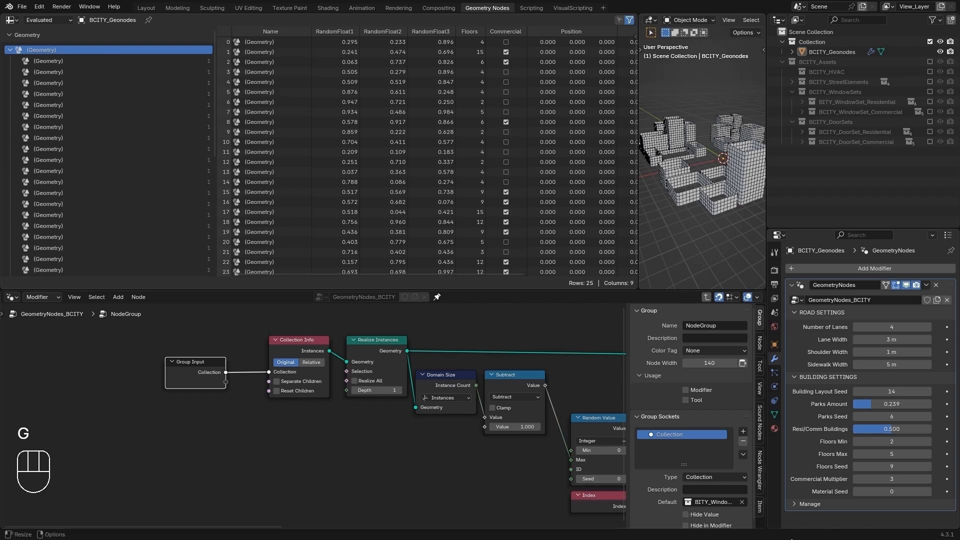
pyautogui.scroll(-1, 696, 499)
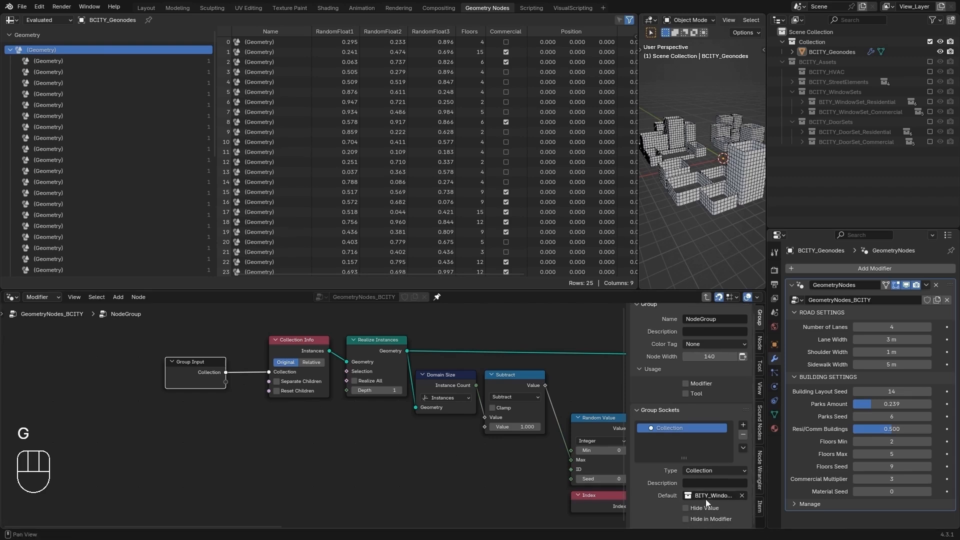
pyautogui.click(740, 497)
# Step: Duplicate the Group Input node and place the copy under the first Subtract node
pyautogui.scroll(-2, 347, 449)
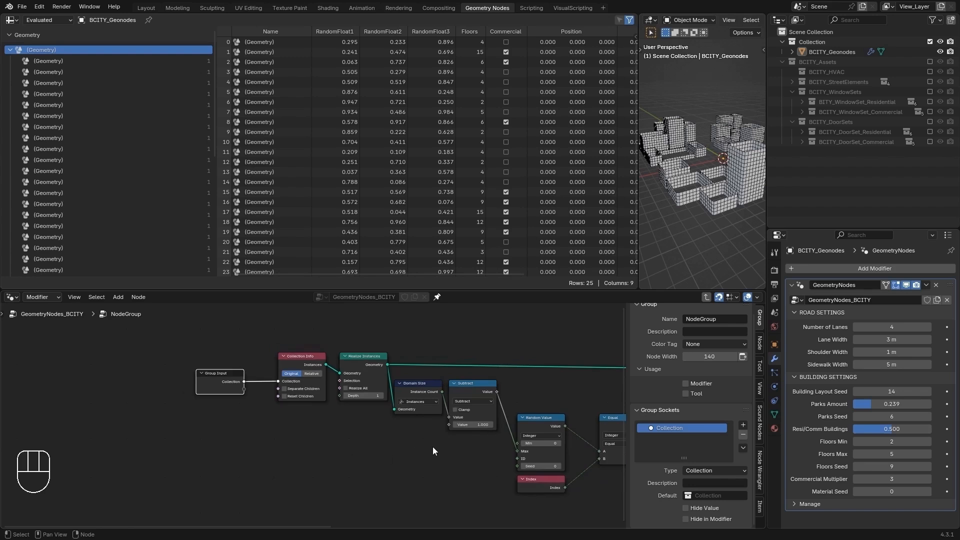
pyautogui.moveTo(434, 447); pyautogui.dragTo(333, 420, button='middle')
pyautogui.scroll(-1, 347, 414)
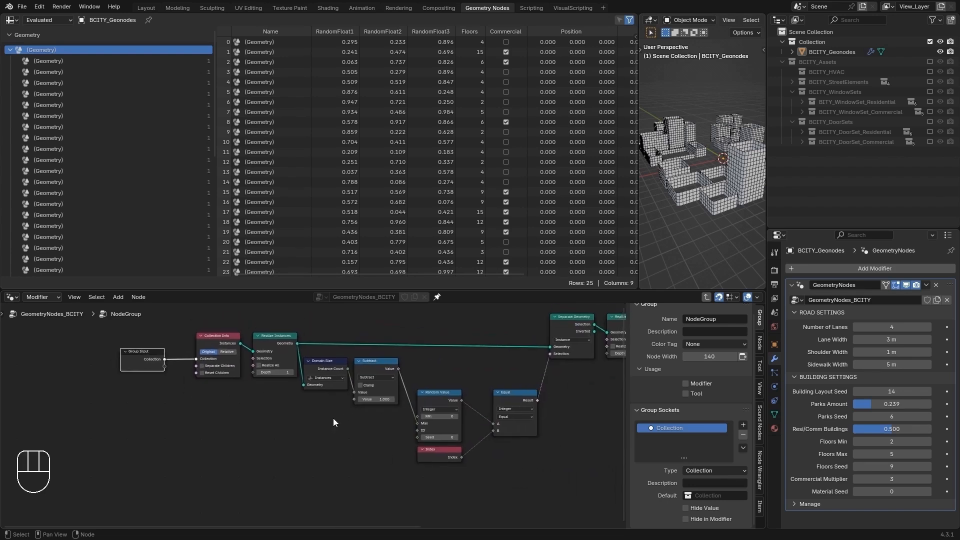
pyautogui.click(334, 422)
pyautogui.click(143, 366)
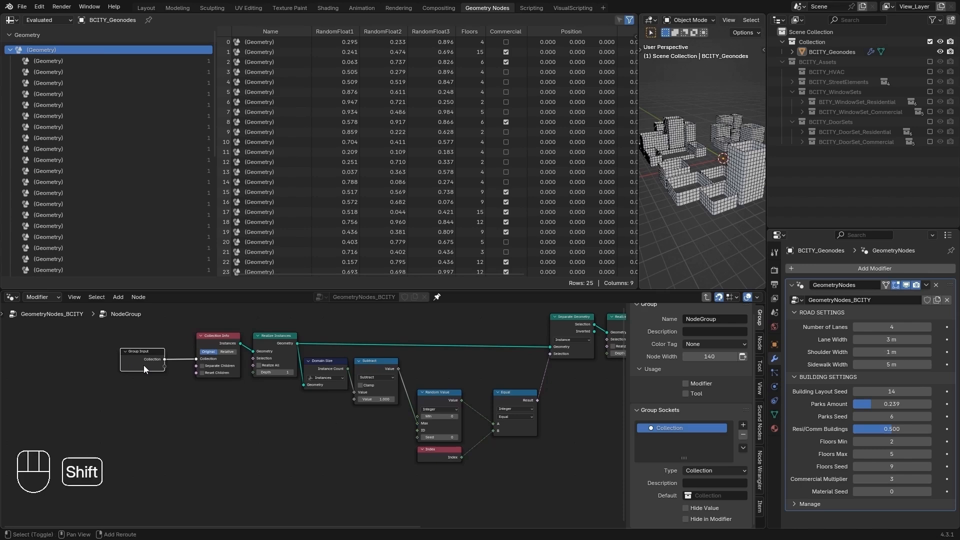
pyautogui.hotkey('shift', 'd')
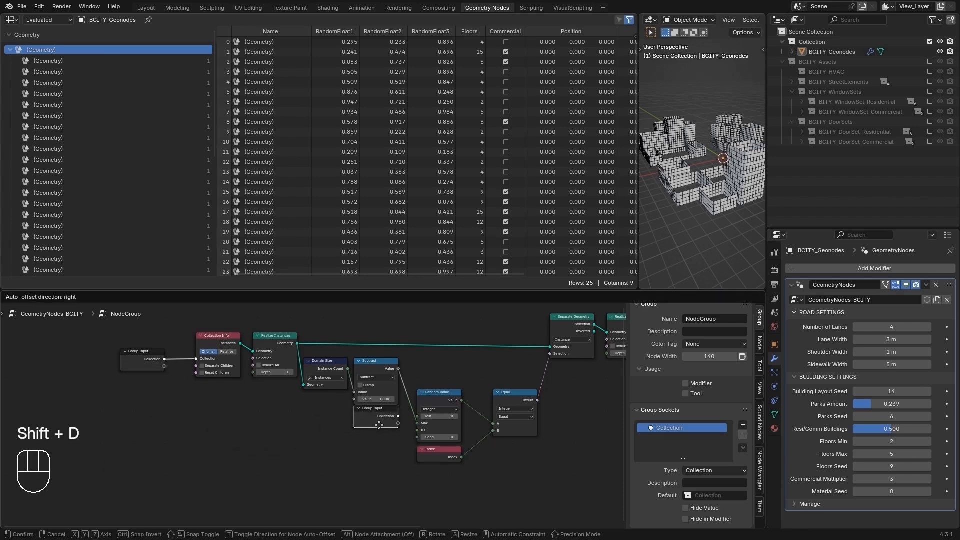
pyautogui.click(379, 425)
# Step: Expose the first Random Value's ID and Seed as group inputs through the duplicated Group Input
pyautogui.scroll(3, 406, 439)
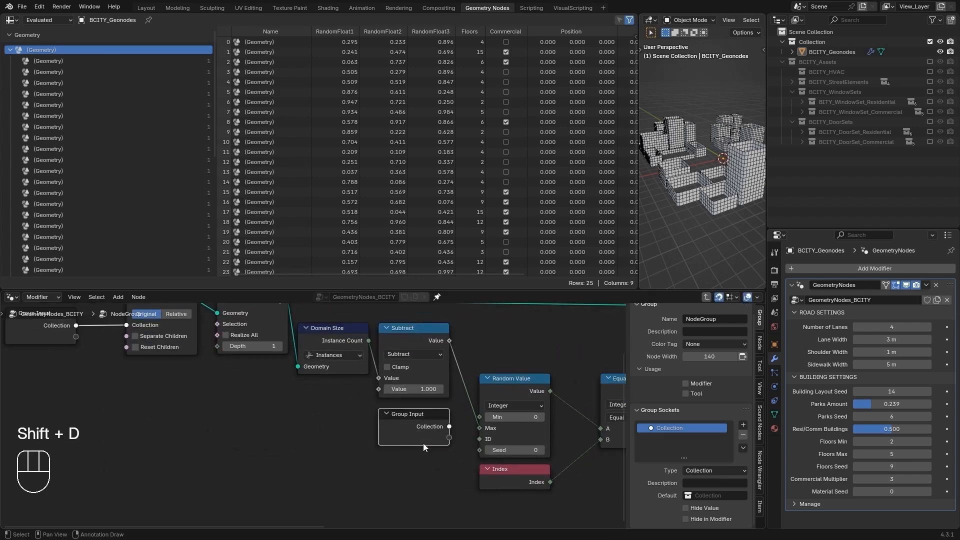
pyautogui.moveTo(423, 444); pyautogui.dragTo(286, 439, button='middle')
pyautogui.scroll(1, 290, 440)
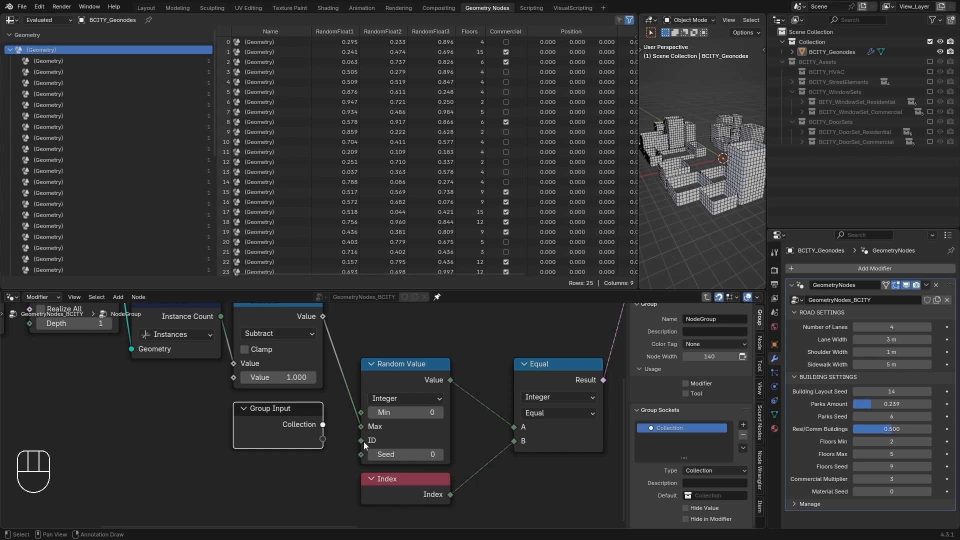
pyautogui.moveTo(363, 441); pyautogui.dragTo(296, 449)
pyautogui.click(403, 365)
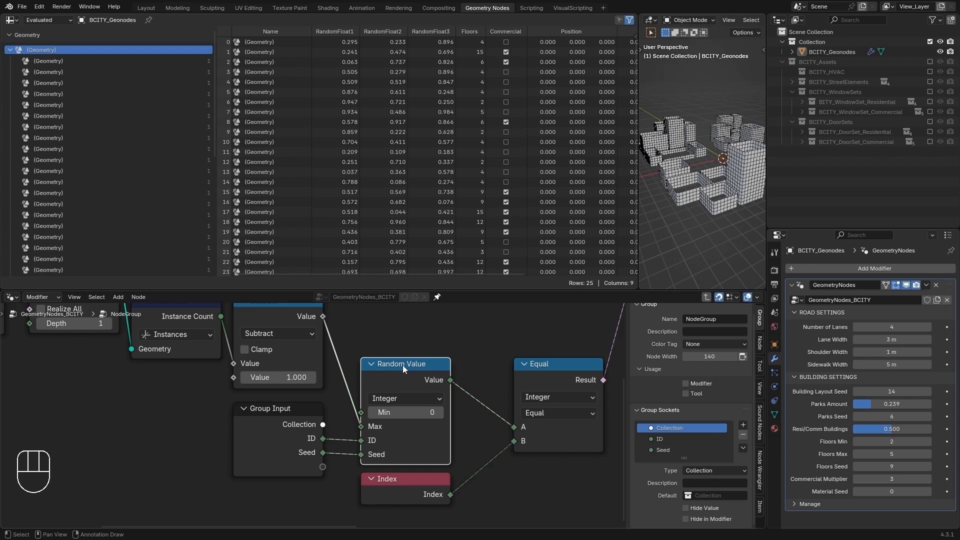
# Step: Rename the group's Seed input socket to "Set Seed"
pyautogui.scroll(-1, 403, 365)
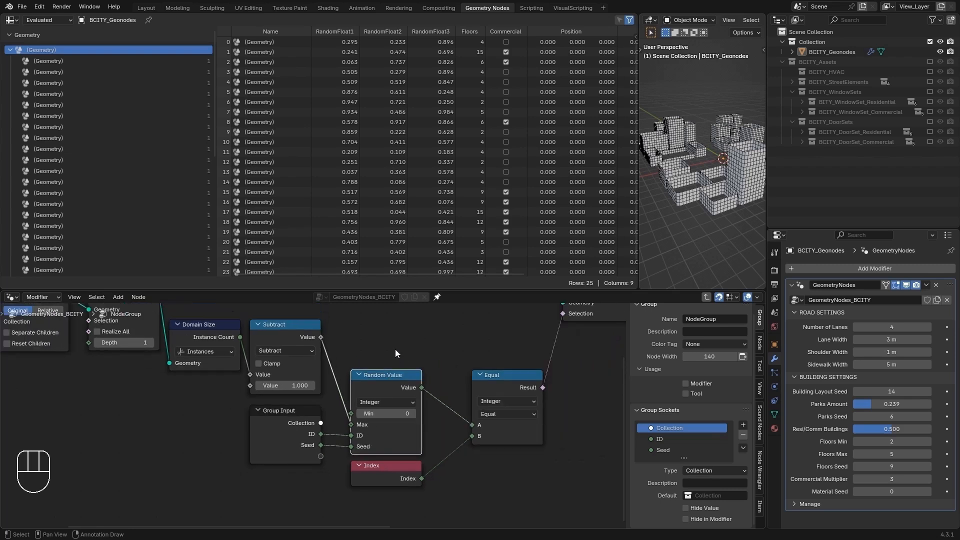
pyautogui.doubleClick(670, 451)
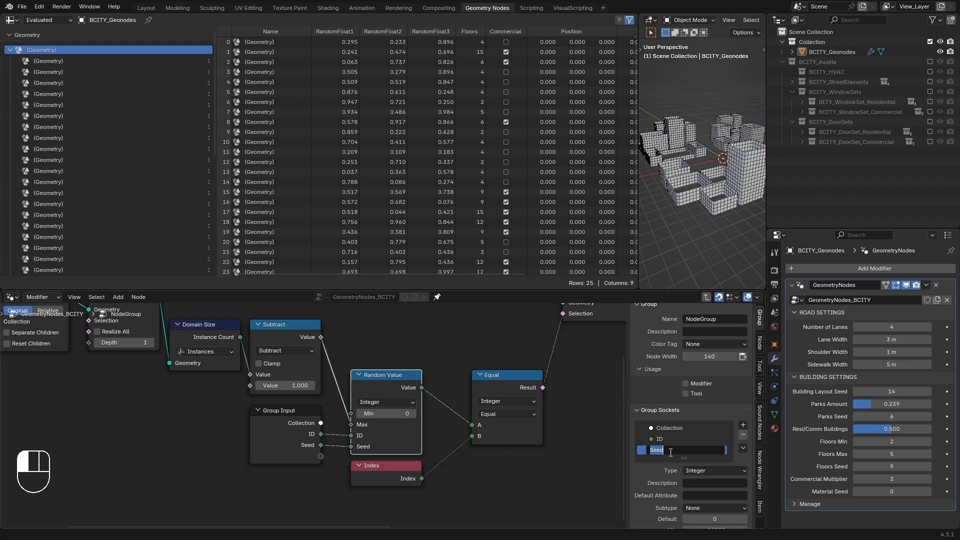
pyautogui.press('Left')
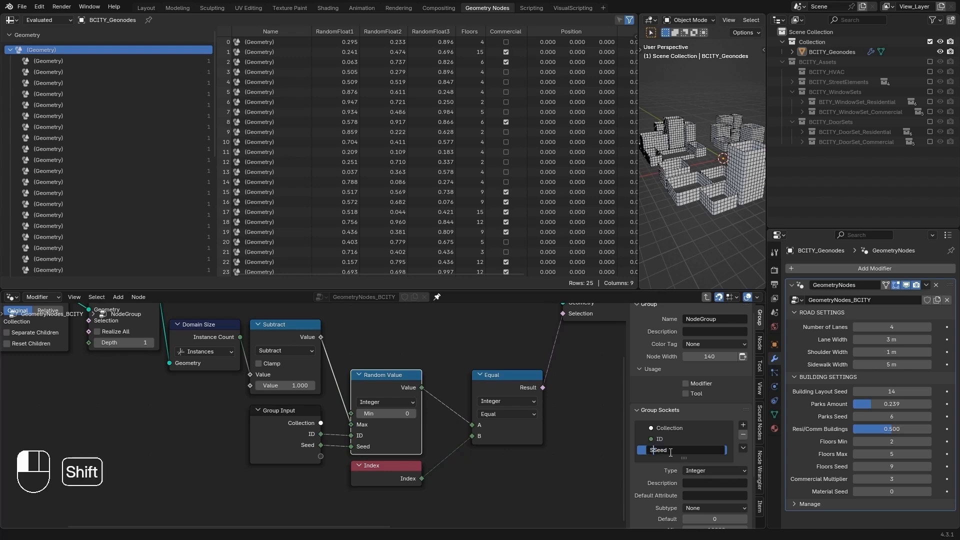
pyautogui.write('Set')
pyautogui.press('Return')
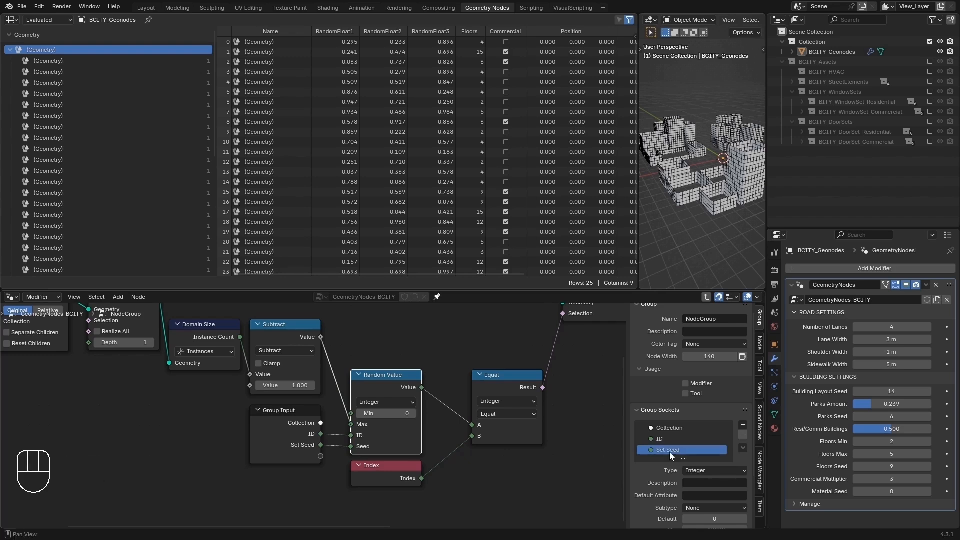
# Step: Duplicate the Group Input with the ID and Set Seed outputs and place the copy under the second Subtract node
pyautogui.scroll(-3, 437, 454)
pyautogui.moveTo(456, 387); pyautogui.dragTo(302, 390, button='middle')
pyautogui.click(132, 429)
pyautogui.hotkey('shift', 'd')
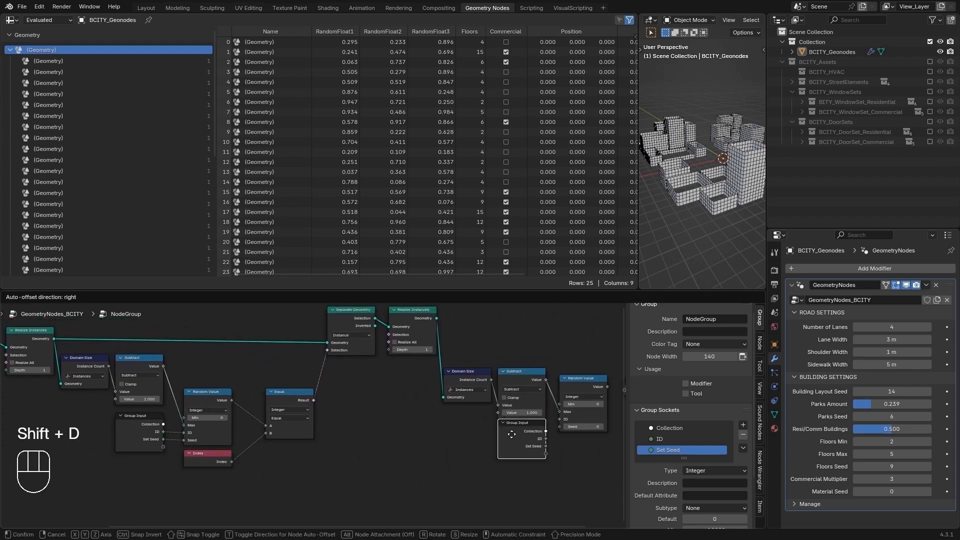
pyautogui.click(512, 440)
# Step: Expose the second Random Value's Seed as a new group input on the Group Input node beside it
pyautogui.moveTo(511, 439); pyautogui.dragTo(359, 438, button='middle')
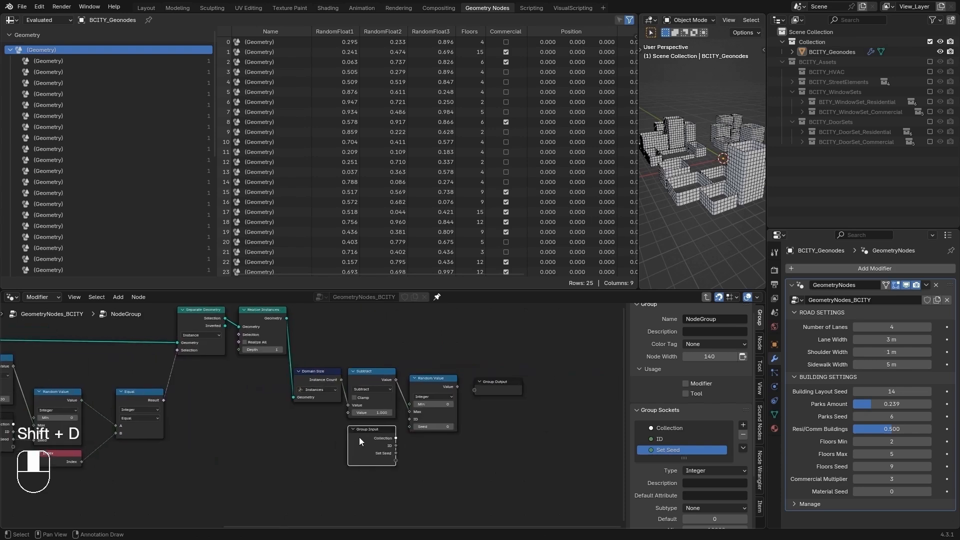
pyautogui.scroll(2, 441, 448)
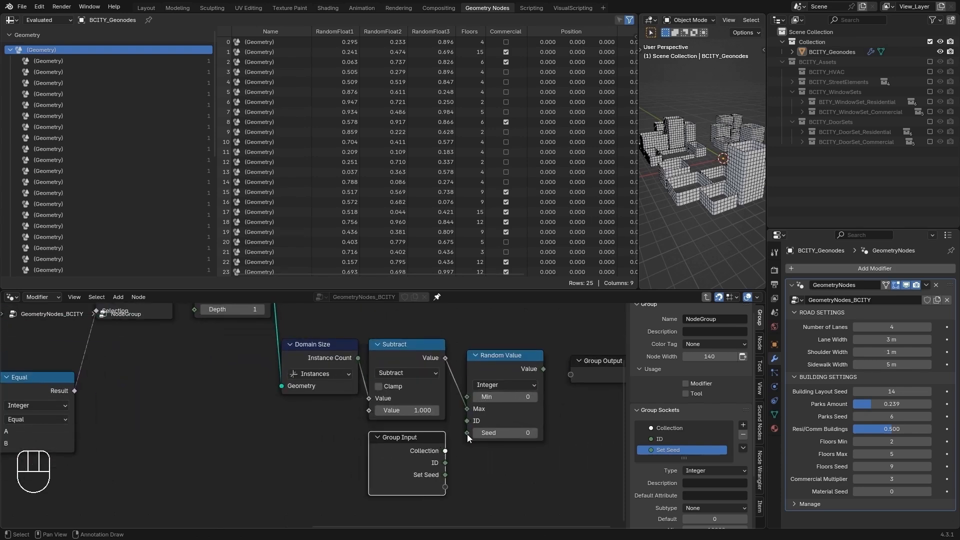
pyautogui.moveTo(467, 434); pyautogui.dragTo(436, 488)
pyautogui.click(436, 488)
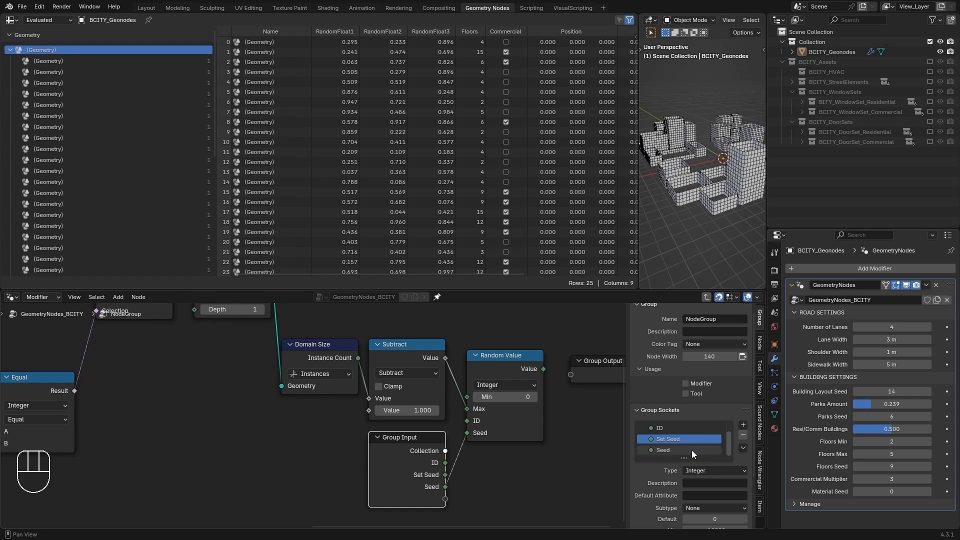
# Step: Rename the group's remaining Seed input socket to "Element Seed"
pyautogui.scroll(-1, 692, 450)
pyautogui.click(678, 452)
pyautogui.doubleClick(678, 451)
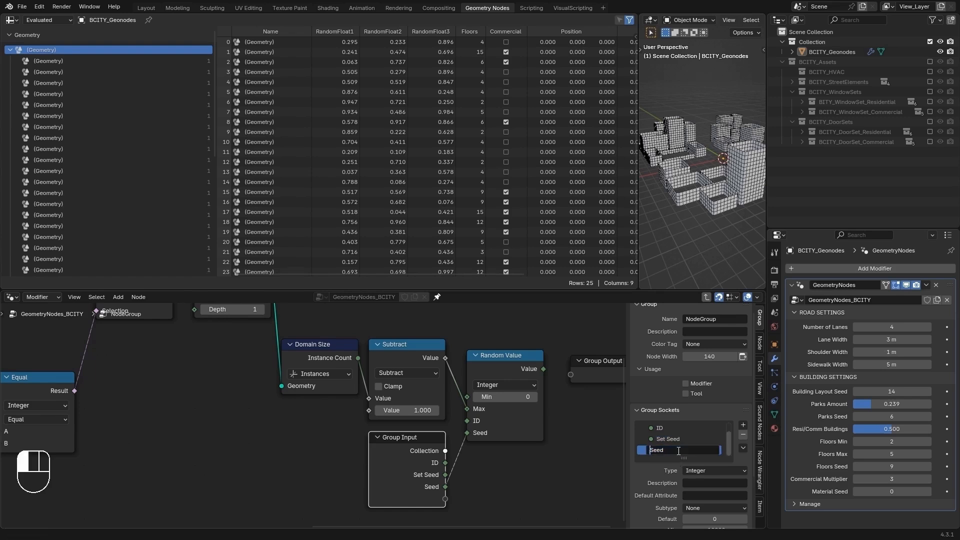
pyautogui.write('Element')
pyautogui.press('Return')
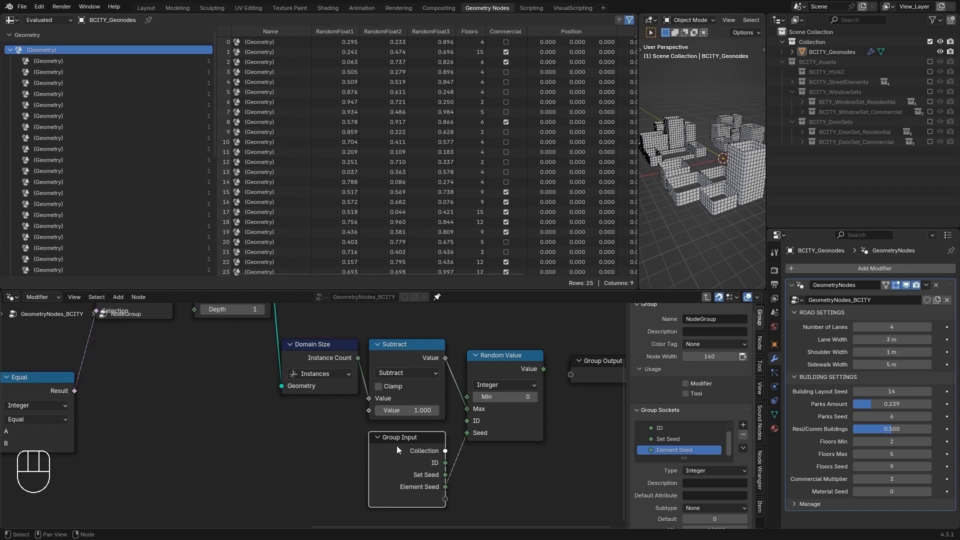
# Step: Hide the unused sockets on the two Group Input nodes that feed the Random Value nodes
pyautogui.scroll(-2, 397, 446)
pyautogui.hotkey('ctrl', 'g')
pyautogui.hotkey('ctrl', 'h')
pyautogui.scroll(-1, 266, 436)
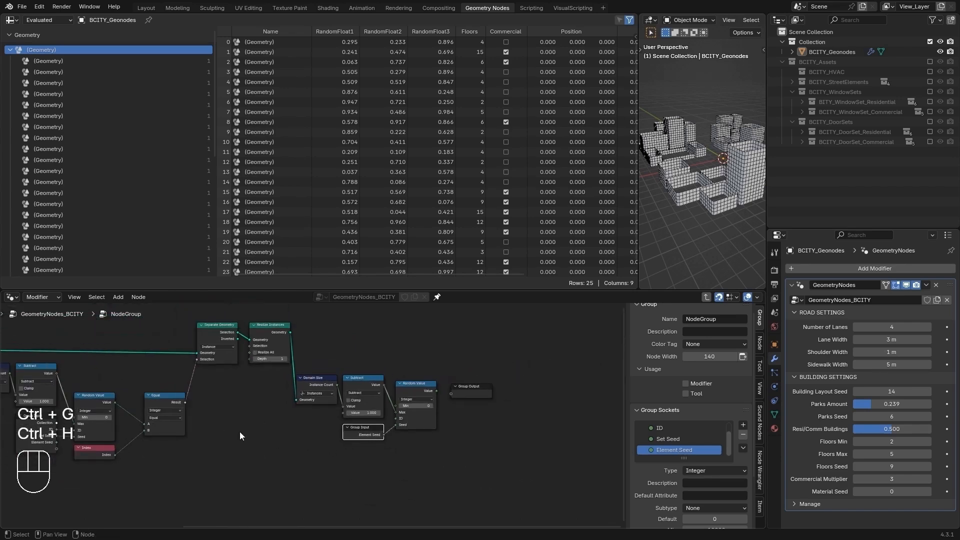
pyautogui.moveTo(239, 431); pyautogui.dragTo(404, 440, button='middle')
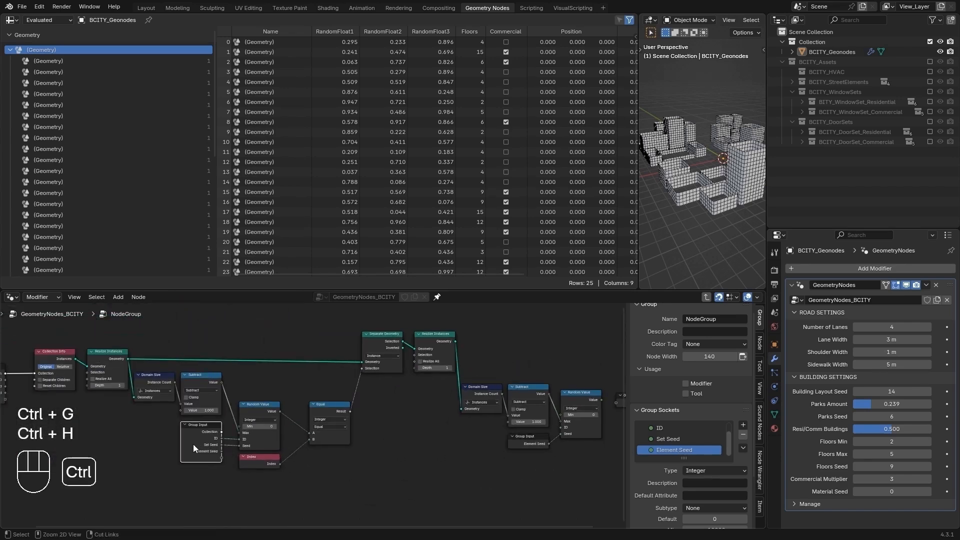
pyautogui.hotkey('ctrl', 'h')
pyautogui.scroll(-2, 152, 430)
pyautogui.moveTo(139, 418); pyautogui.dragTo(175, 423, button='middle')
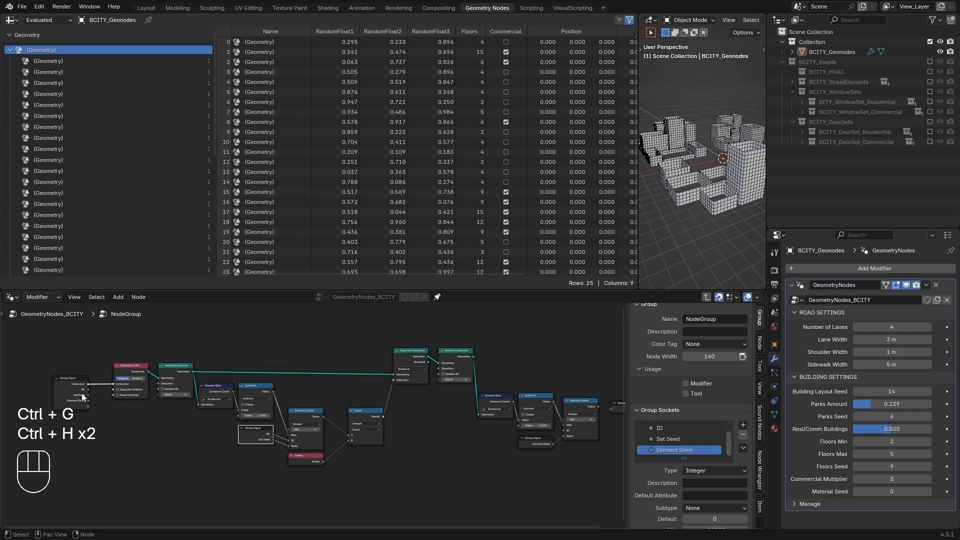
# Step: Hide the unused sockets on the first Group Input and place it close beside the Collection Info node
pyautogui.click(82, 393)
pyautogui.hotkey('ctrl', 'h')
pyautogui.press('g')
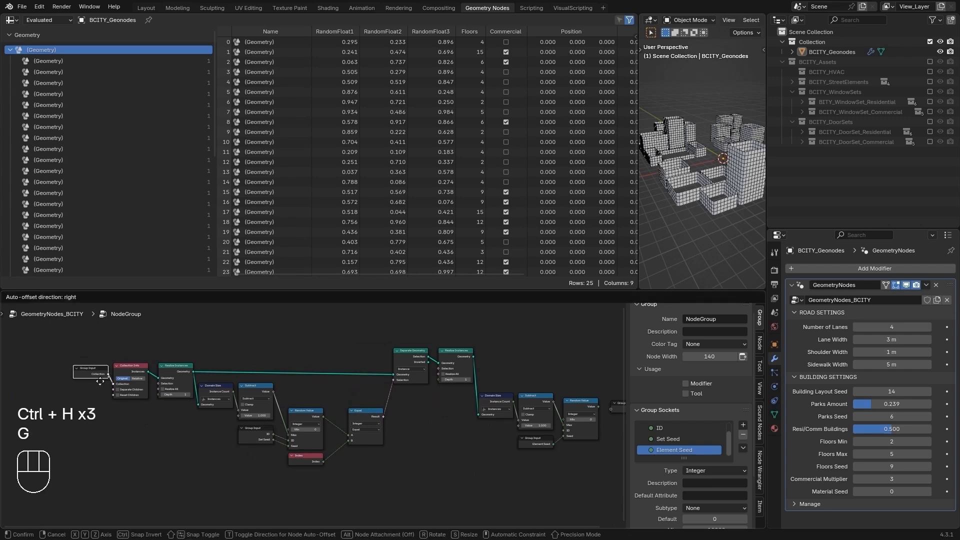
pyautogui.click(100, 381)
pyautogui.hotkey('alt', 'a')
# Step: Move the Group Output up and to the right, and connect the second Realize Instances' Geometry to it as a new output
pyautogui.moveTo(458, 397); pyautogui.dragTo(251, 402, button='middle')
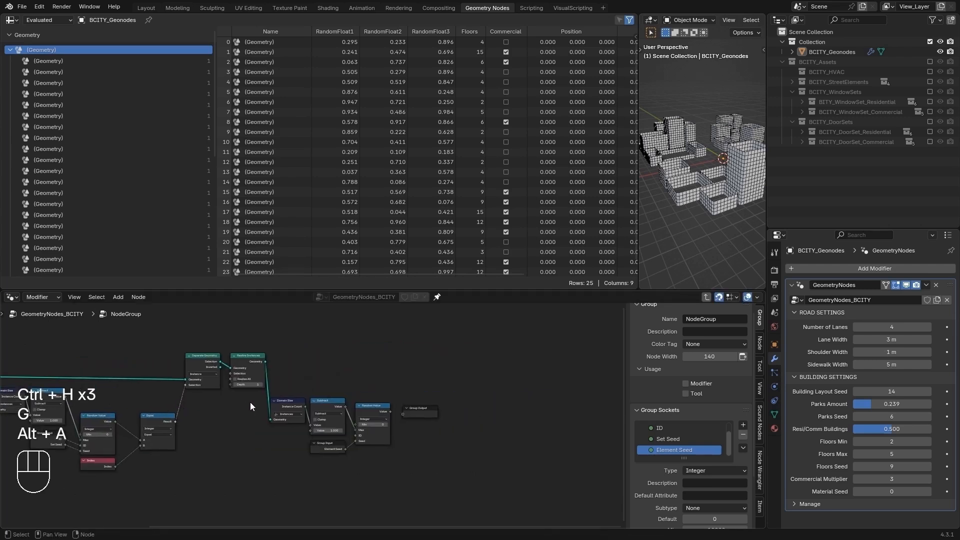
pyautogui.scroll(2, 307, 401)
pyautogui.moveTo(450, 407); pyautogui.dragTo(485, 355)
pyautogui.scroll(1, 280, 350)
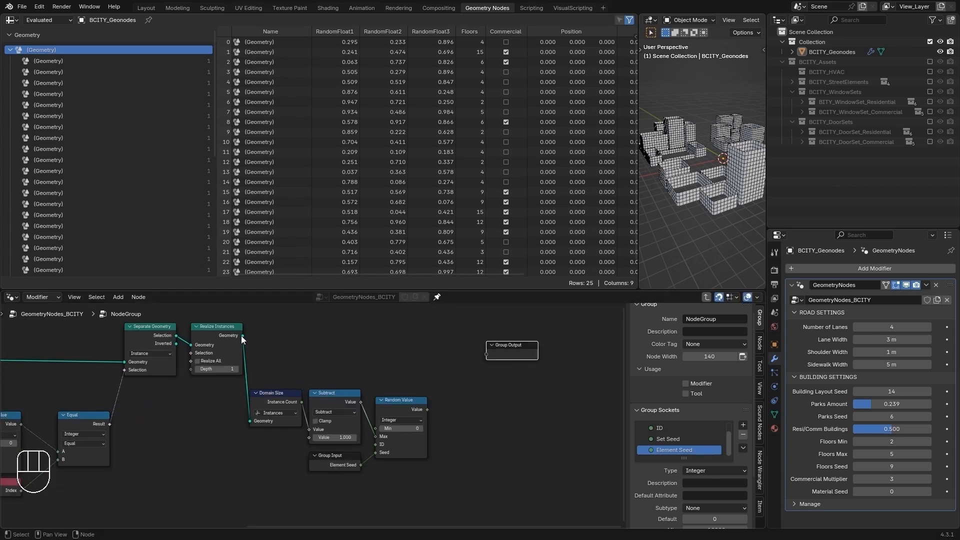
pyautogui.moveTo(242, 335); pyautogui.dragTo(484, 355)
pyautogui.click(516, 356)
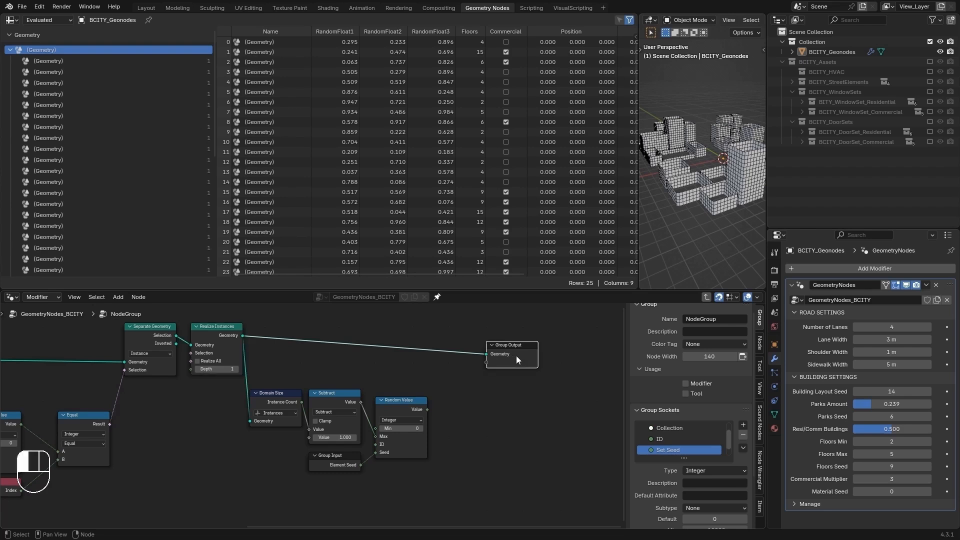
# Step: Rename the group's Geometry output socket to "Instances"
pyautogui.scroll(2, 708, 461)
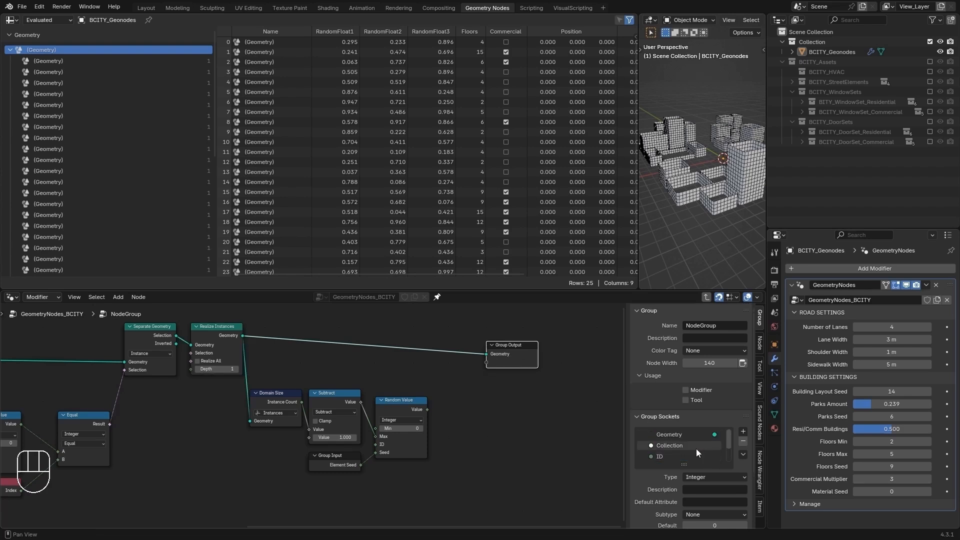
pyautogui.doubleClick(674, 434)
pyautogui.write('Instances')
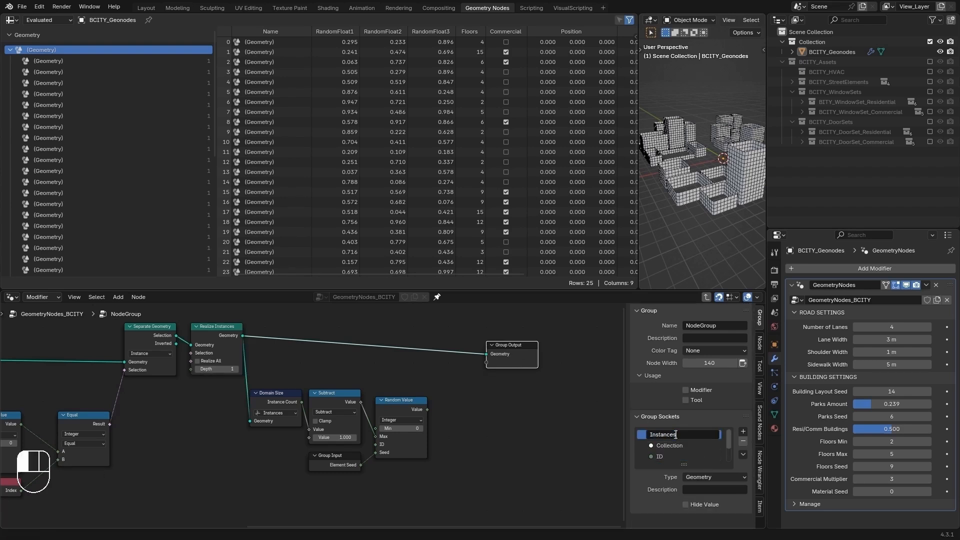
pyautogui.press('Return')
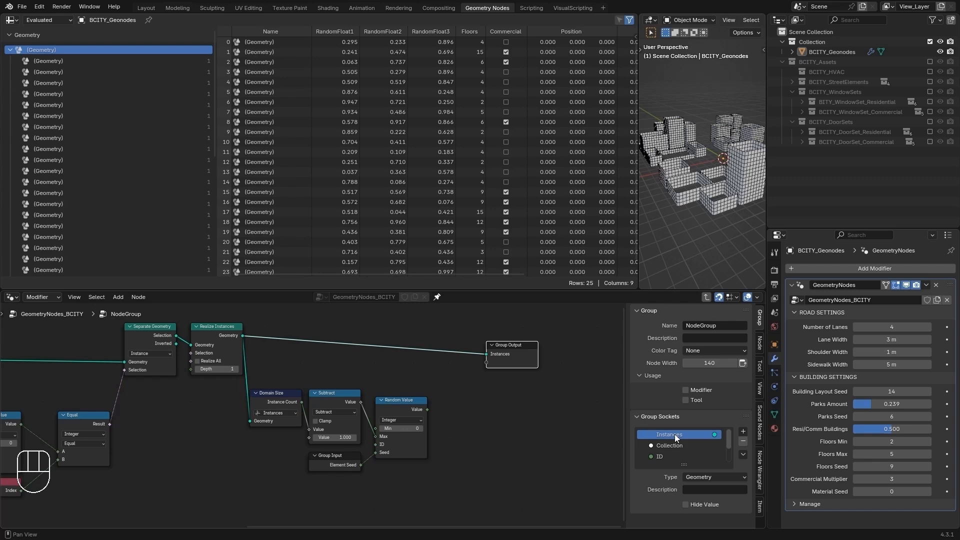
pyautogui.click(473, 433)
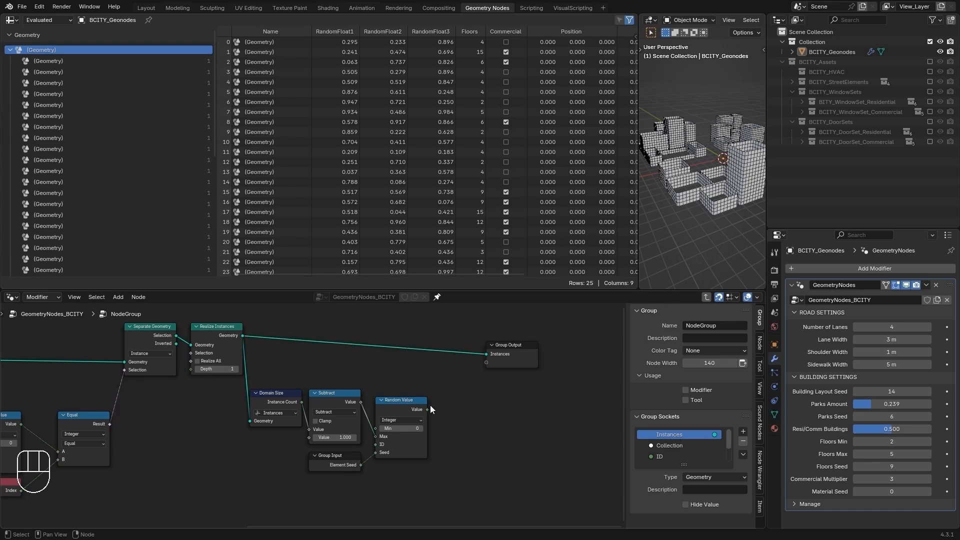
# Step: Connect the second Random Value's result to the Group Output as a new output and rename that socket "Instance Index"
pyautogui.moveTo(426, 408); pyautogui.dragTo(481, 363)
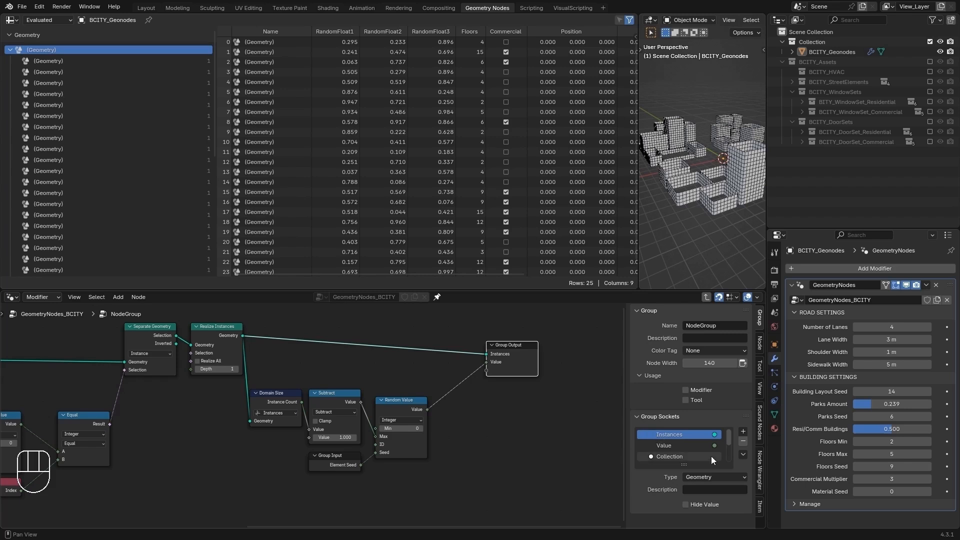
pyautogui.doubleClick(664, 445)
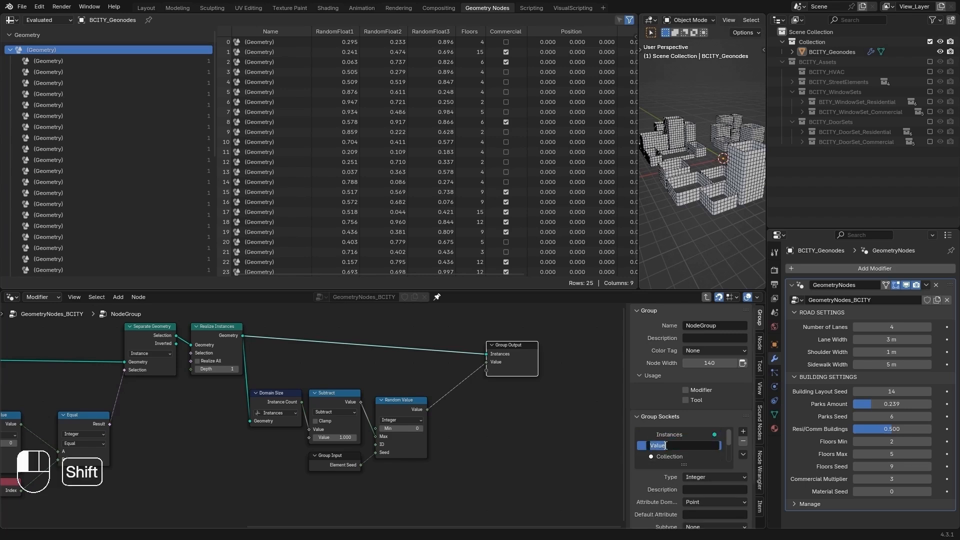
pyautogui.write('Instance Index')
pyautogui.press('Return')
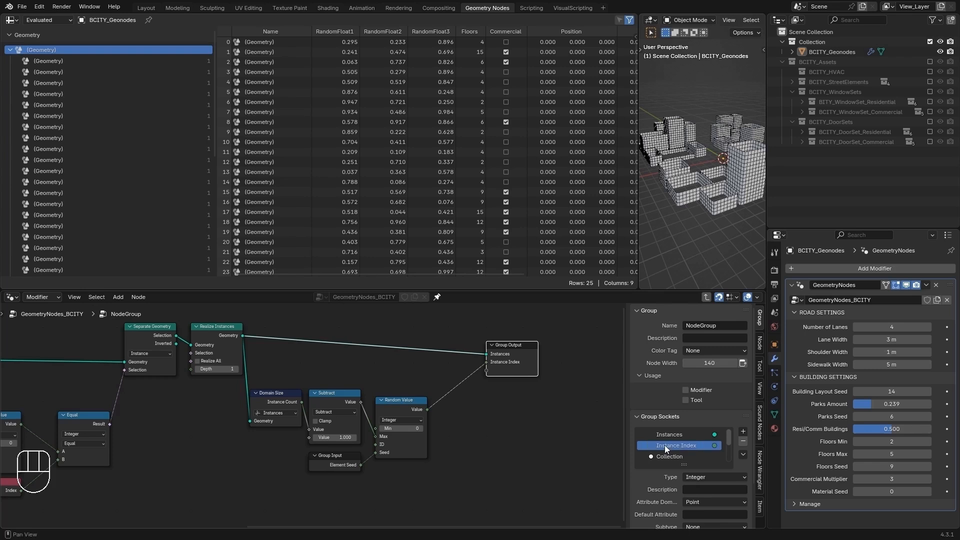
pyautogui.click(467, 460)
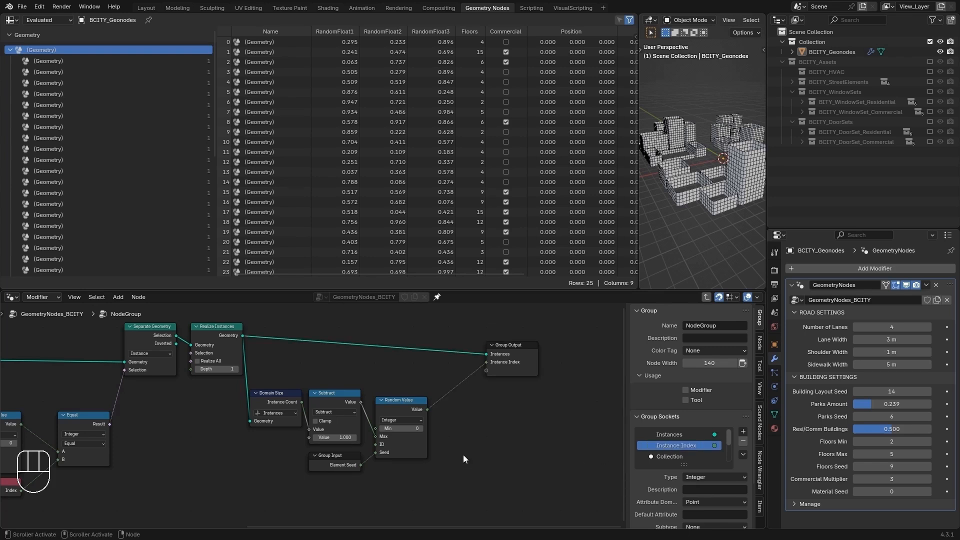
# Step: Exit to the parent GeometryNodes_BCITY tree and widen the group node
pyautogui.scroll(-2, 463, 455)
pyautogui.click(472, 374)
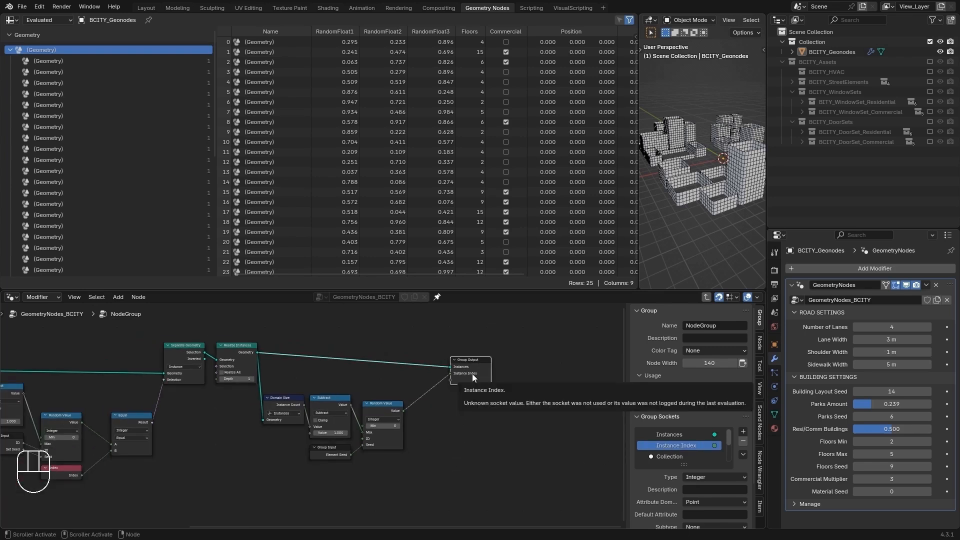
pyautogui.press('Tab')
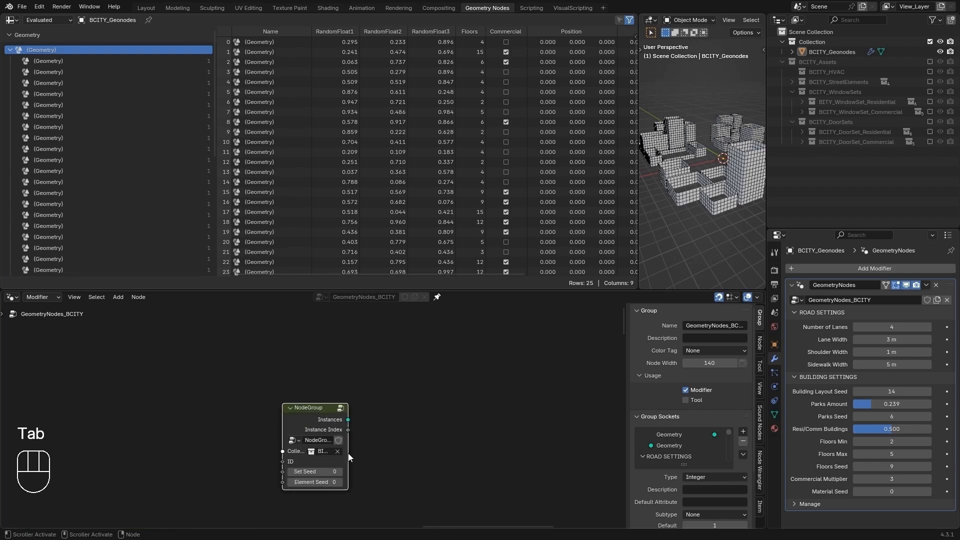
pyautogui.click(348, 453)
pyautogui.moveTo(350, 452); pyautogui.dragTo(372, 447)
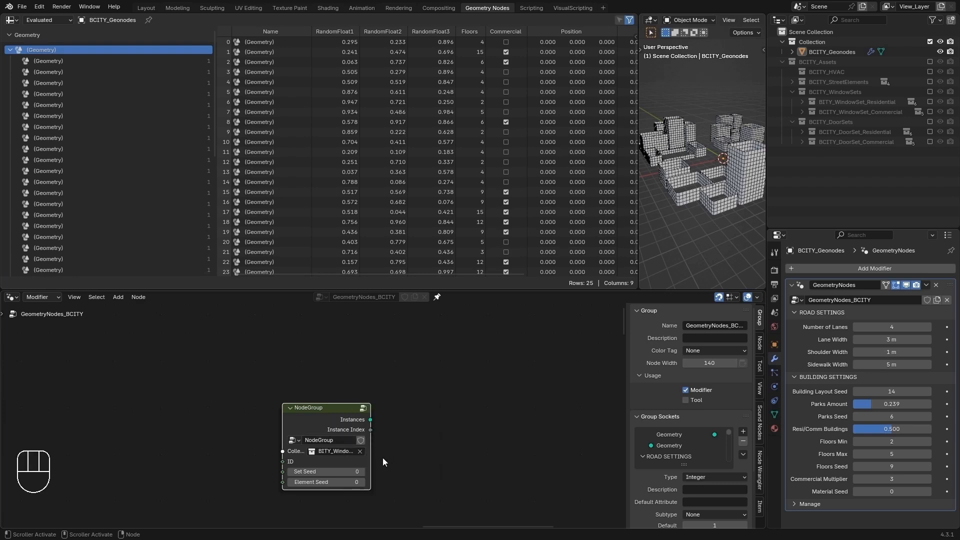
# Step: Rename the node group "SeparateElements" and widen its node slightly more
pyautogui.click(333, 439)
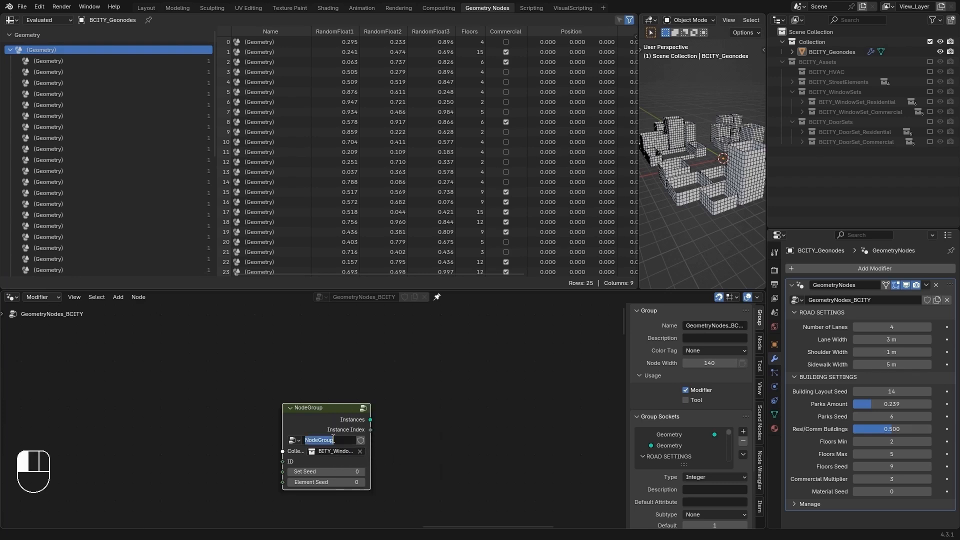
pyautogui.write('Separate')
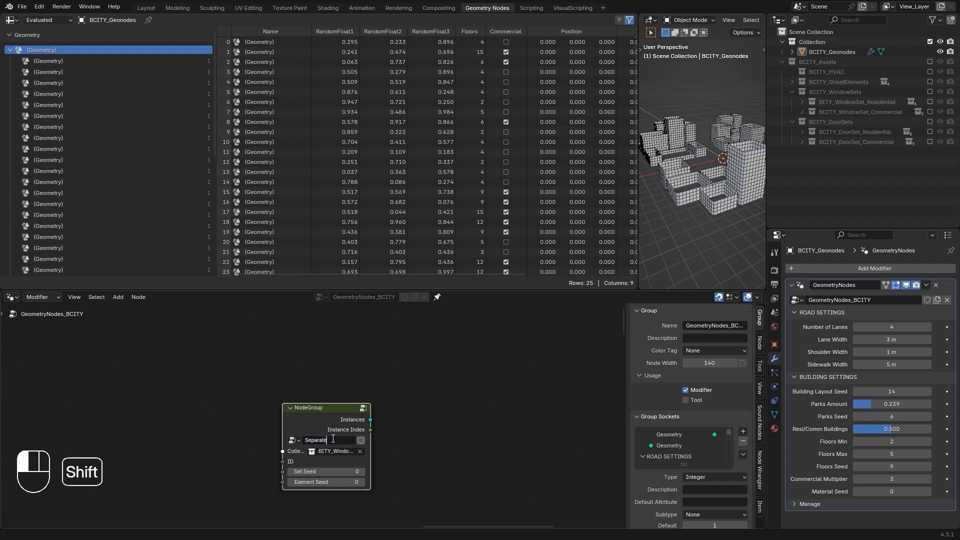
pyautogui.write('Elements')
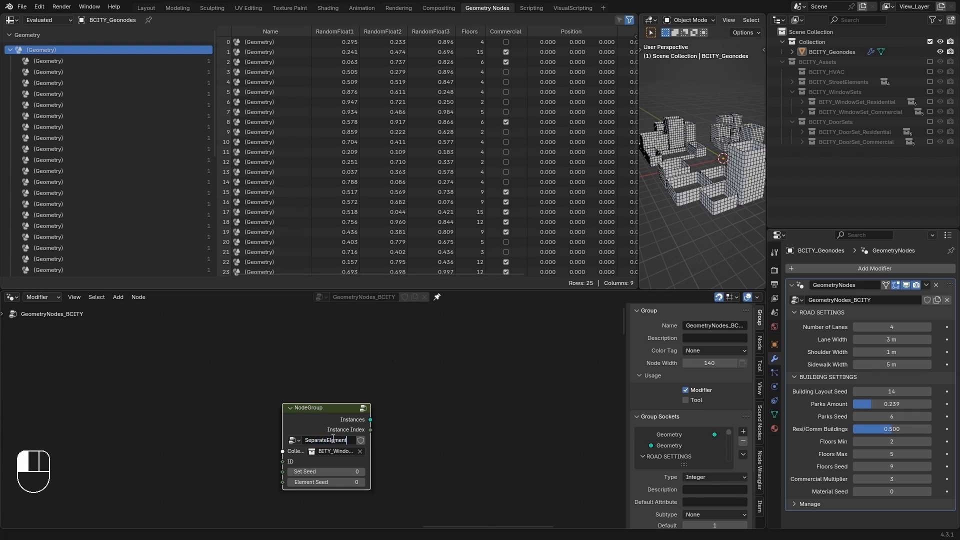
pyautogui.press('Return')
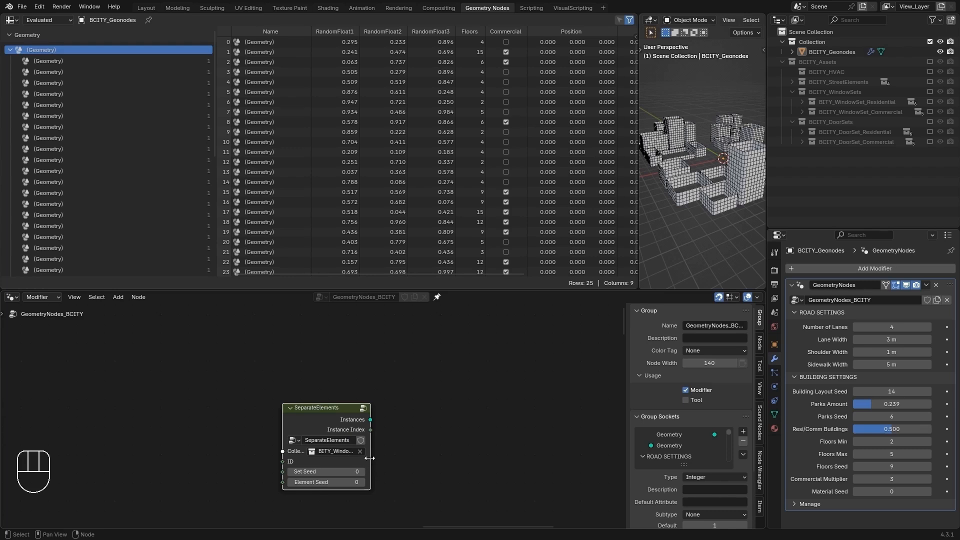
pyautogui.moveTo(371, 456); pyautogui.dragTo(378, 455)
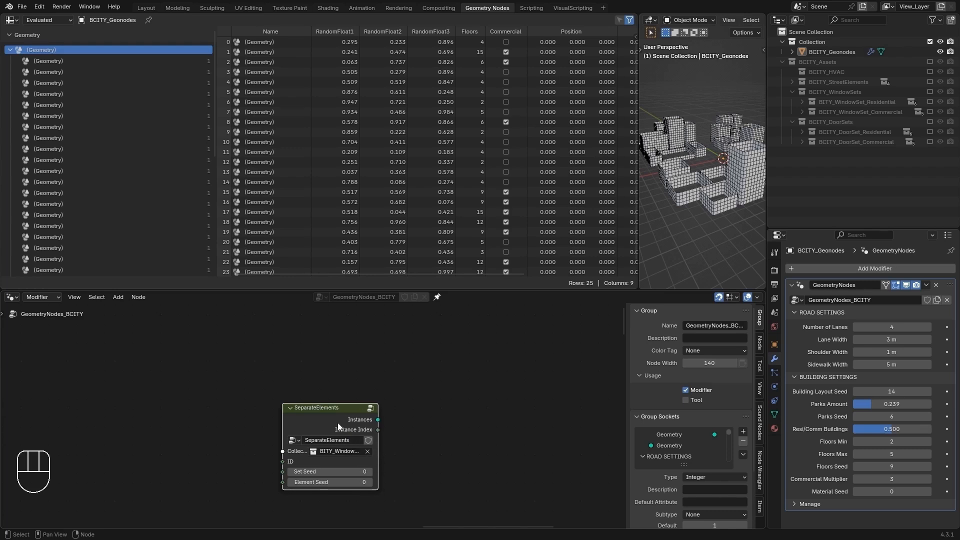
pyautogui.click(316, 415)
# Step: Widen the 3D viewport at the spreadsheet's expense and lengthen the Group Sockets list down to Material Seed
pyautogui.moveTo(415, 449); pyautogui.dragTo(449, 403, button='middle')
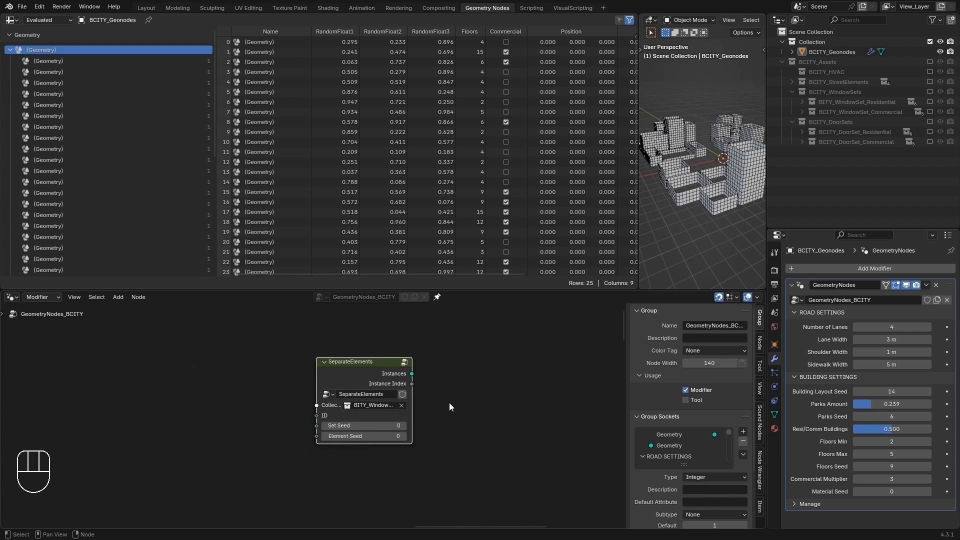
pyautogui.scroll(1, 449, 403)
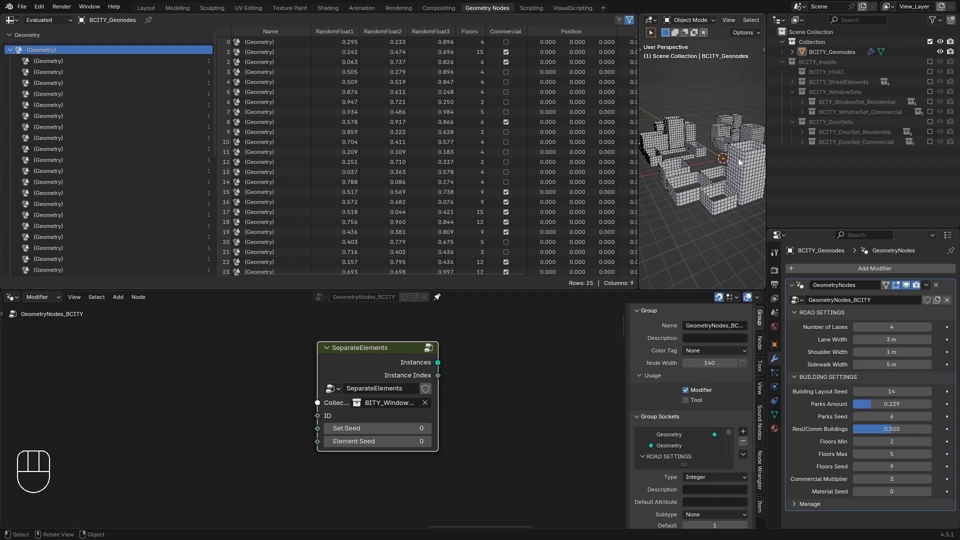
pyautogui.moveTo(640, 165); pyautogui.dragTo(379, 167)
pyautogui.scroll(2, 574, 151)
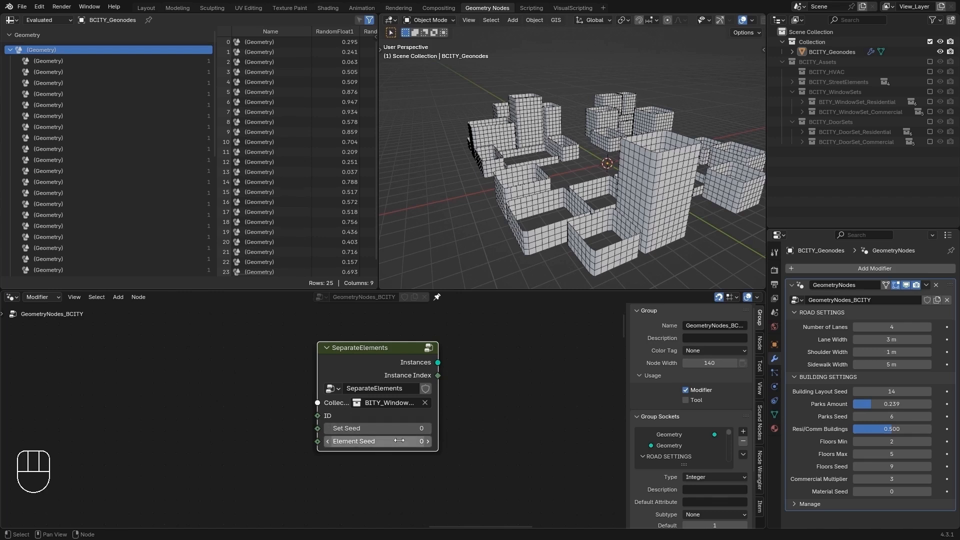
pyautogui.scroll(-3, 687, 429)
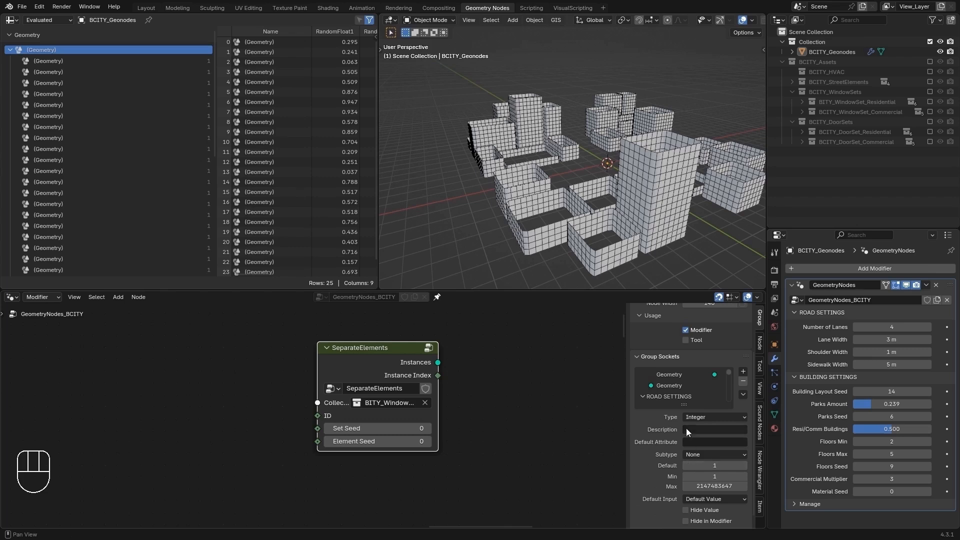
pyautogui.moveTo(684, 405); pyautogui.dragTo(686, 504)
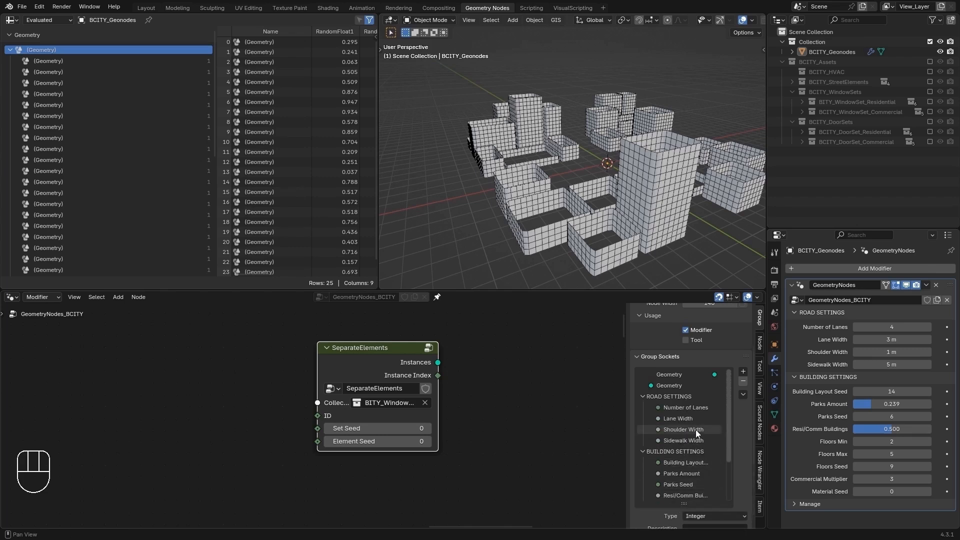
pyautogui.scroll(-5, 692, 415)
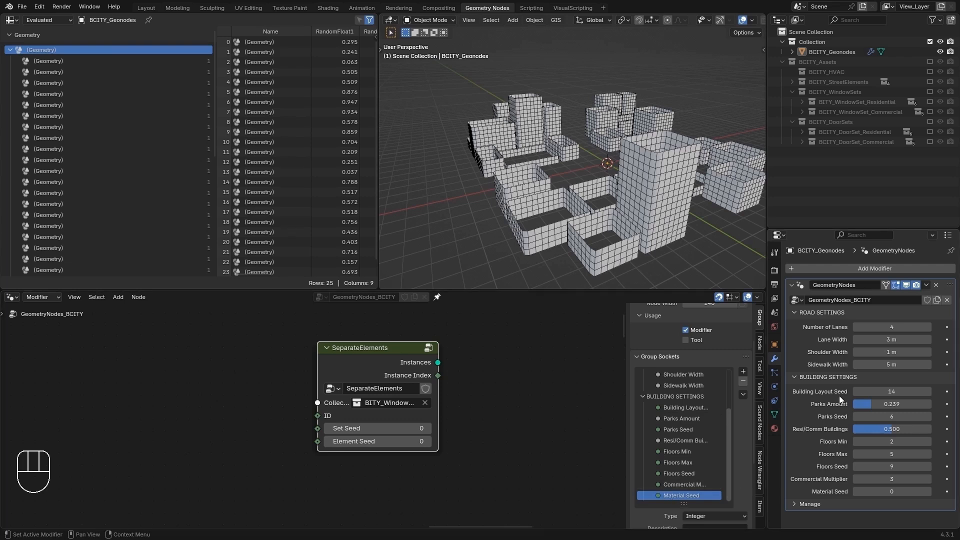
# Step: Add a new input socket after Material Seed in the main tree and set its type to Integer
pyautogui.click(743, 372)
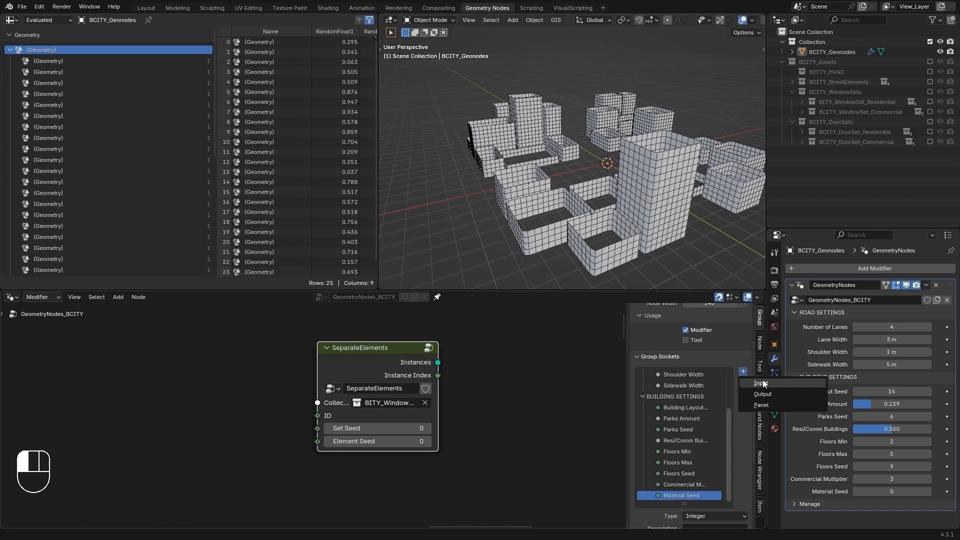
pyautogui.click(763, 383)
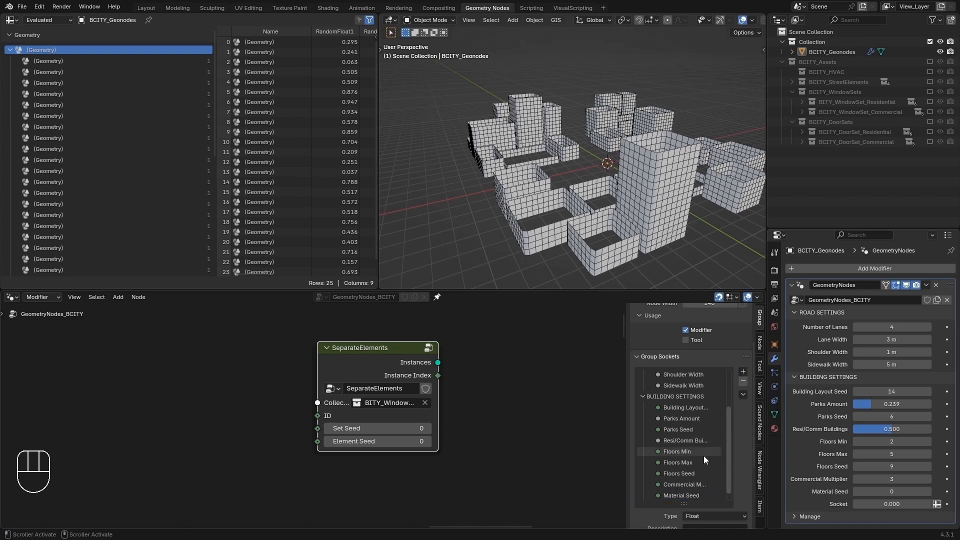
pyautogui.click(698, 516)
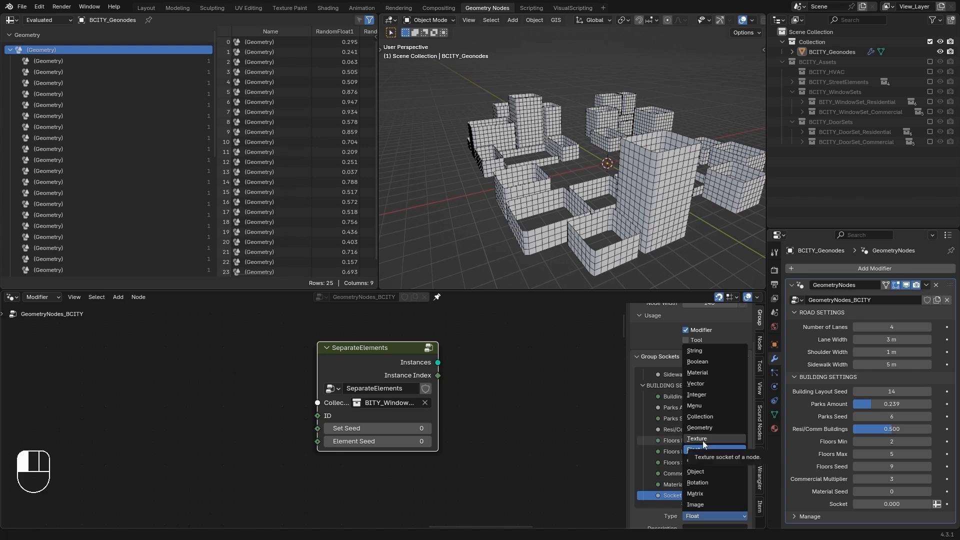
pyautogui.click(702, 398)
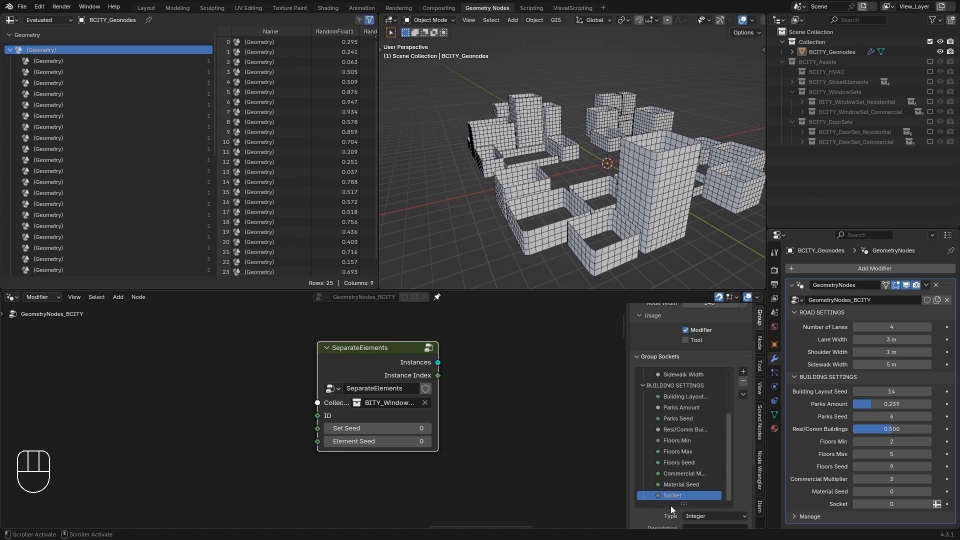
# Step: Rename the new integer input socket "Building Set Seed" and enable its Single Value option
pyautogui.scroll(-5, 671, 505)
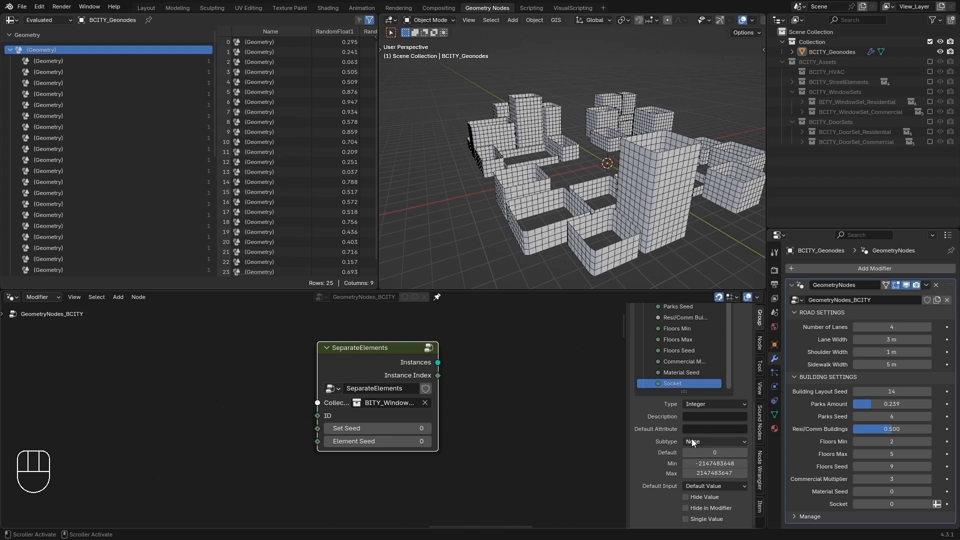
pyautogui.doubleClick(673, 384)
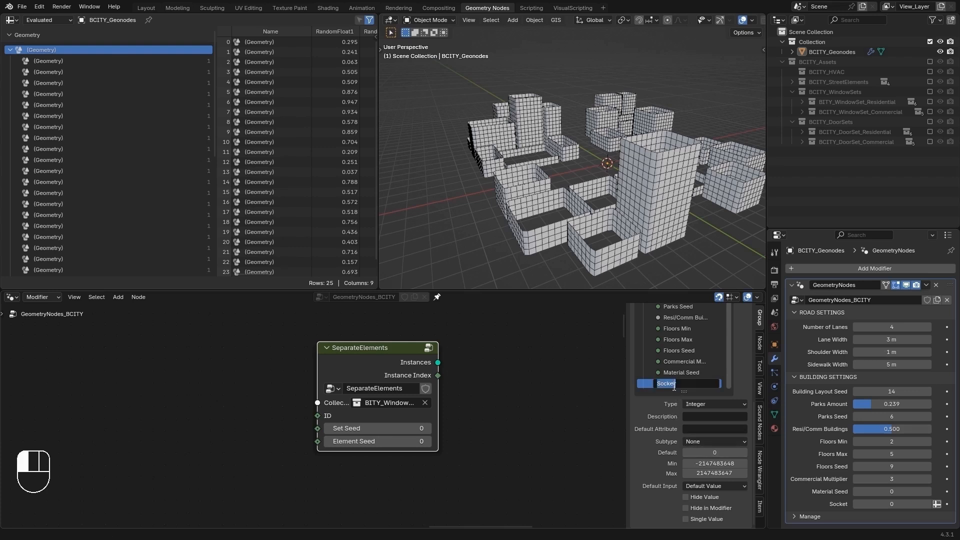
pyautogui.write('B')
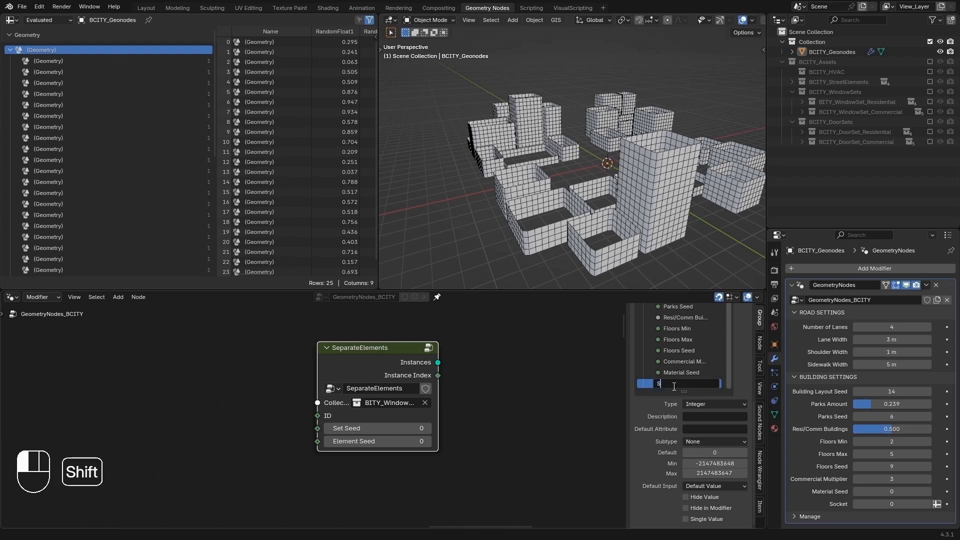
pyautogui.write('uild')
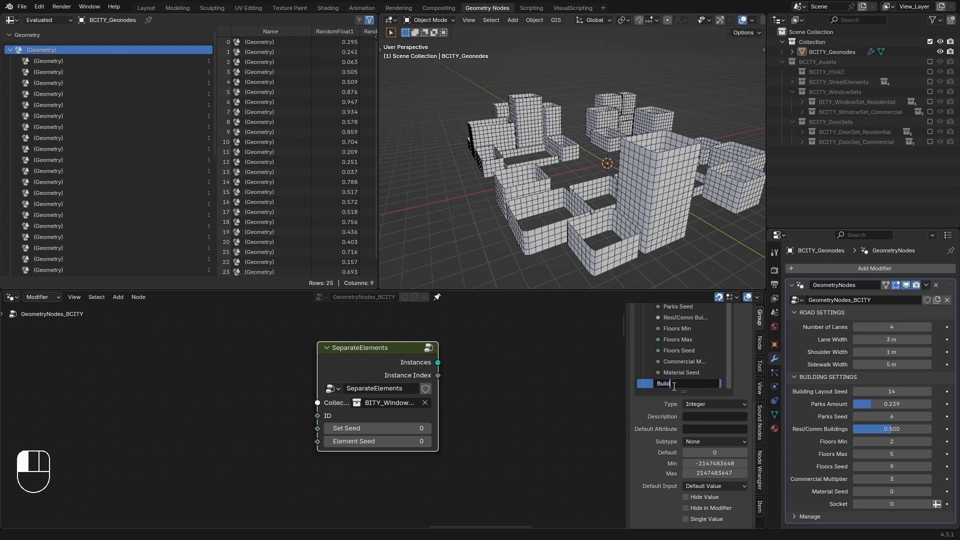
pyautogui.write('ing Set Seed')
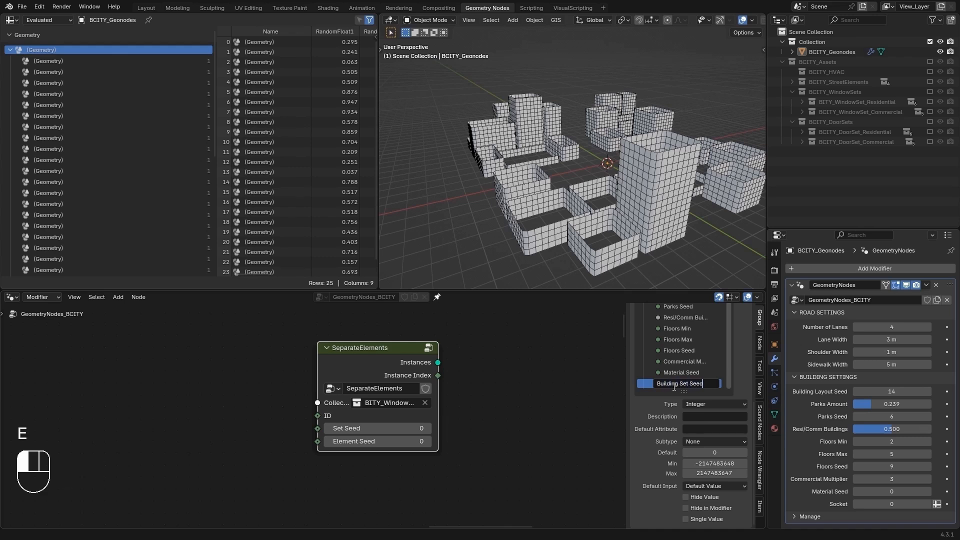
pyautogui.press('Return')
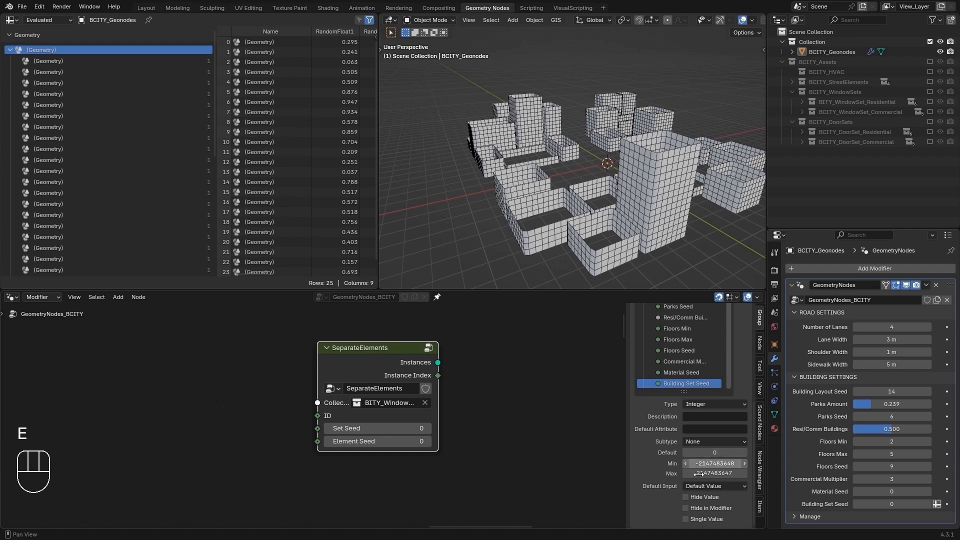
pyautogui.click(689, 518)
# Step: Duplicate the Building Set Seed socket and rename the copy "Window Seed"
pyautogui.scroll(2, 688, 352)
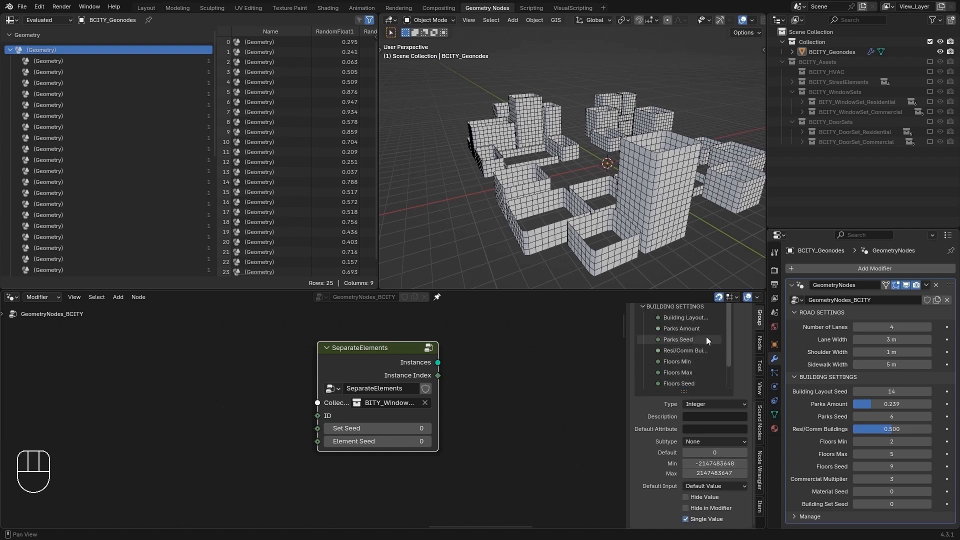
pyautogui.scroll(5, 728, 350)
pyautogui.click(744, 362)
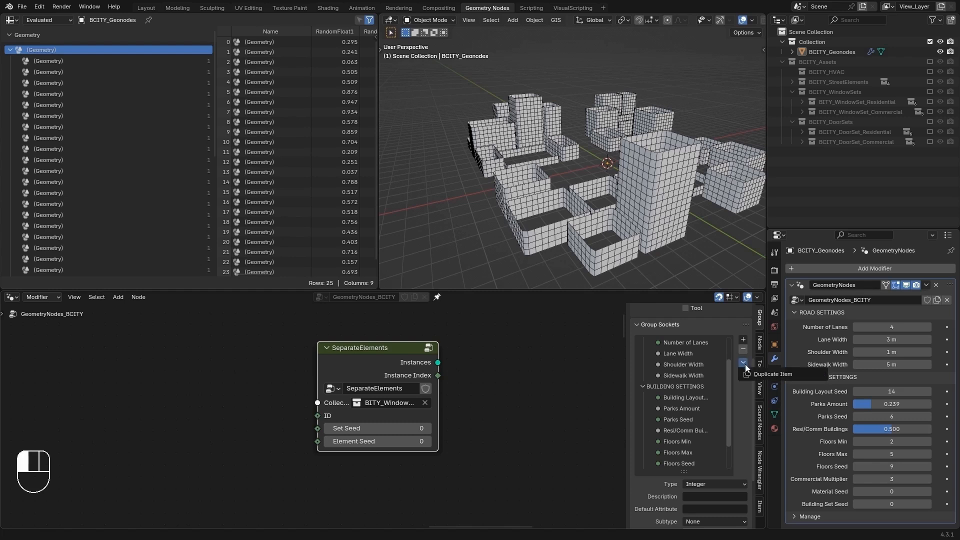
pyautogui.click(748, 371)
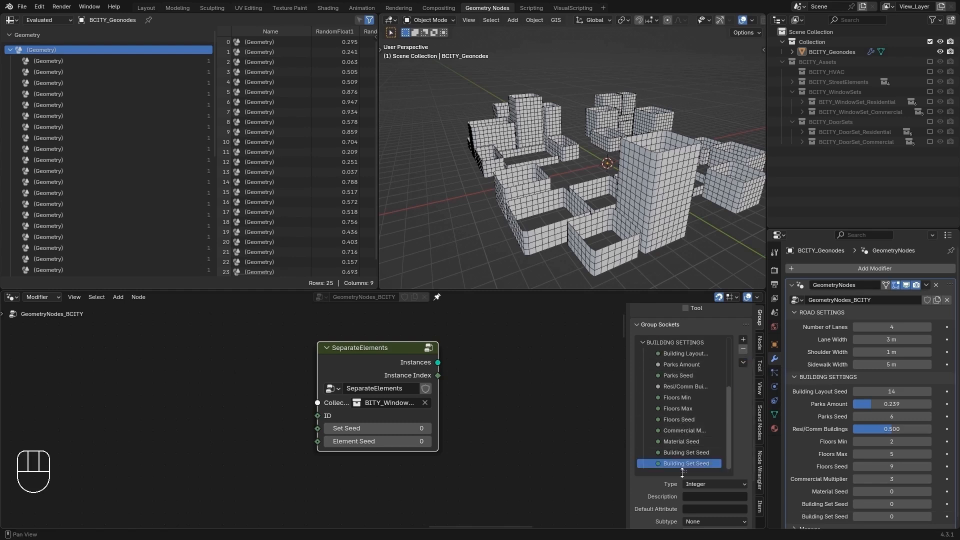
pyautogui.doubleClick(685, 466)
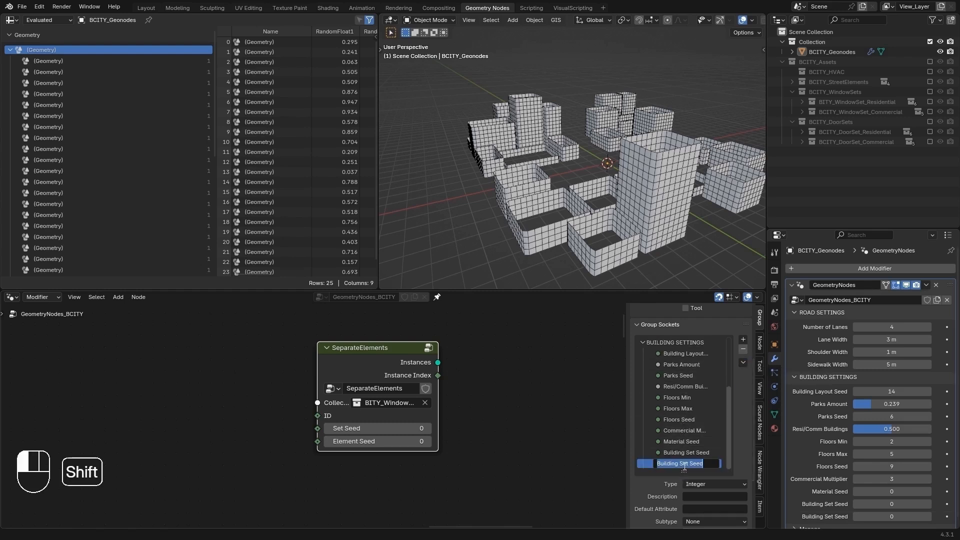
pyautogui.write('Window Size')
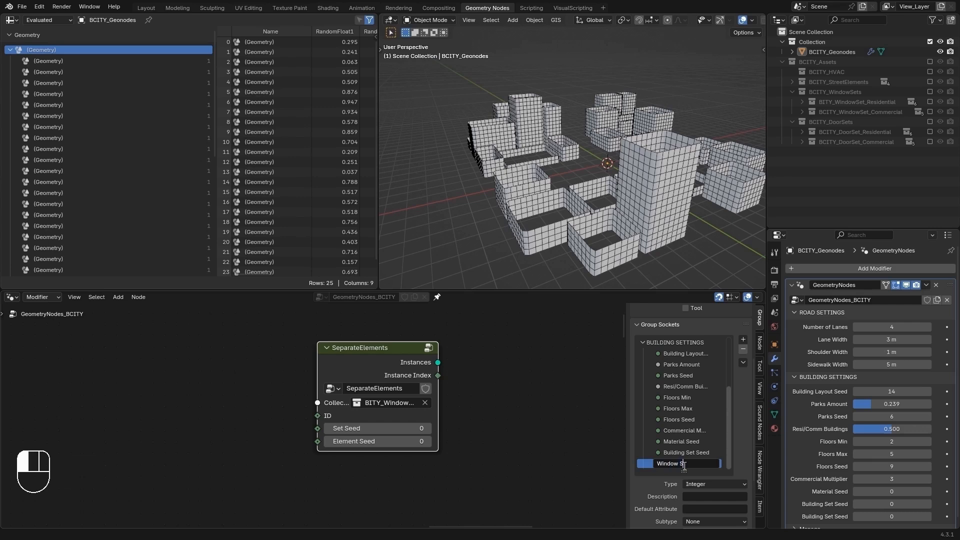
pyautogui.write('ed')
pyautogui.press('Return')
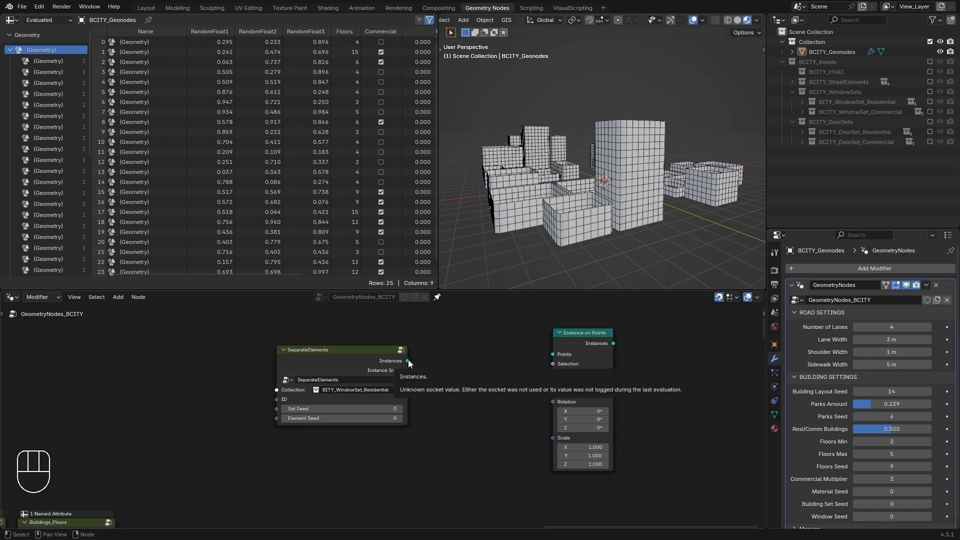
# Step: Connect SeparateElements' Instances and Instance Index outputs to the Instance on Points node's Instance and Instance Index inputs, and enable Pick Instance
pyautogui.moveTo(408, 360); pyautogui.dragTo(418, 364)
pyautogui.moveTo(478, 376); pyautogui.dragTo(553, 373)
pyautogui.click(584, 341)
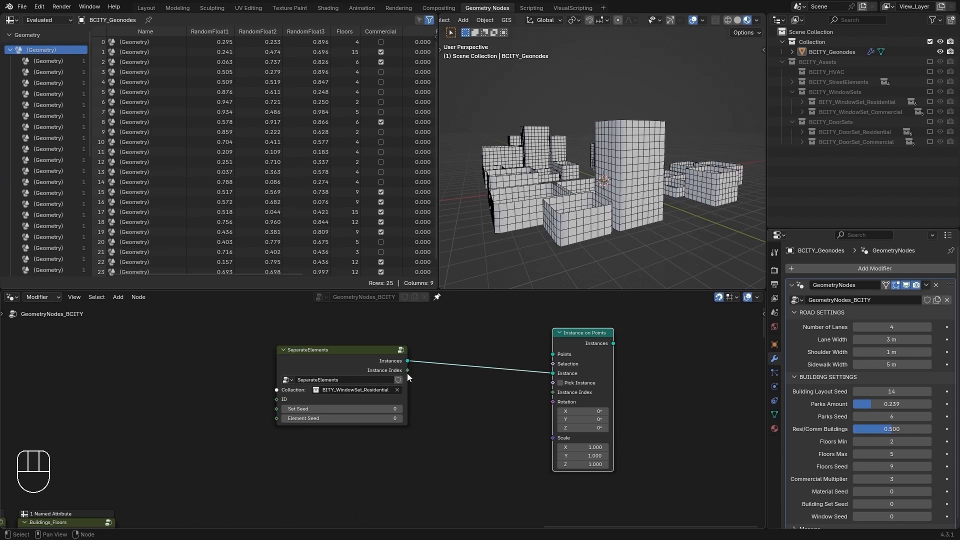
pyautogui.moveTo(407, 370); pyautogui.dragTo(545, 392)
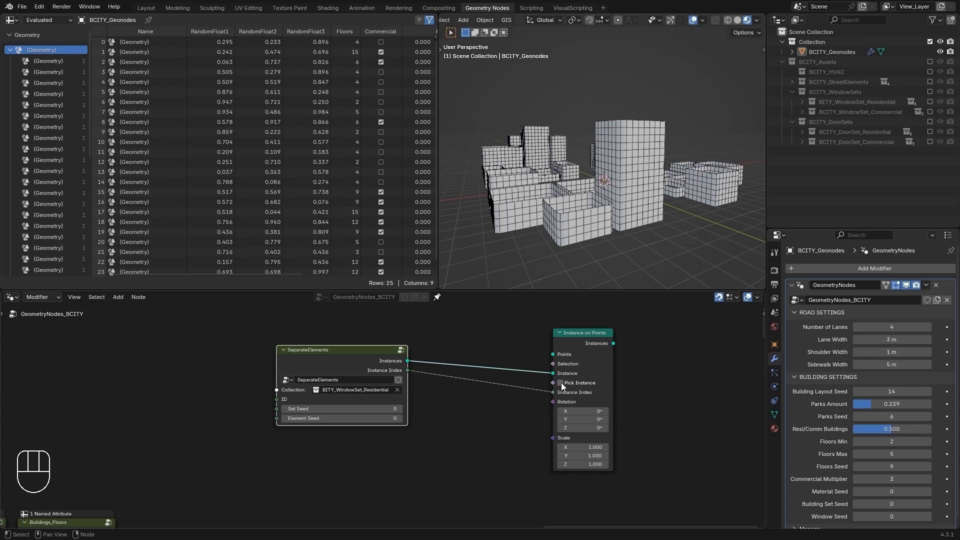
pyautogui.click(560, 383)
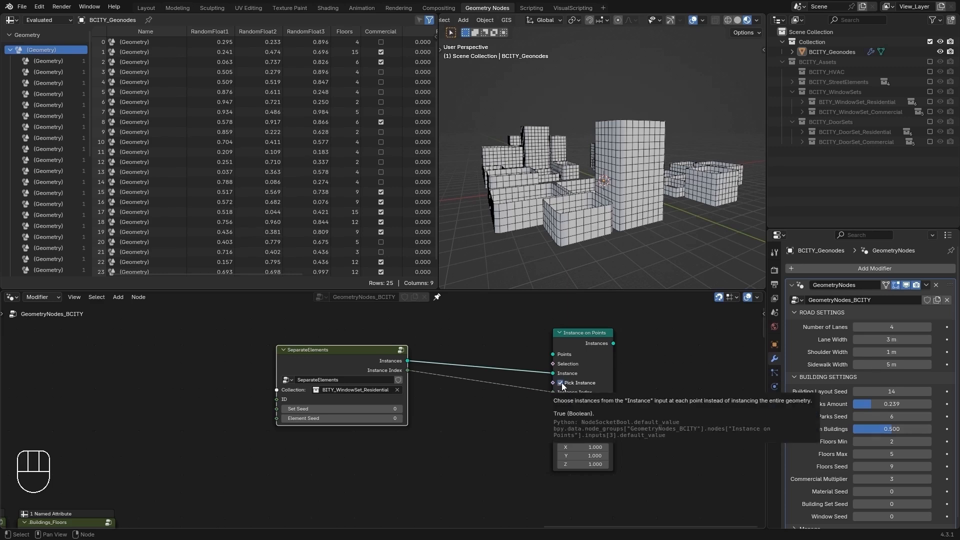
# Step: Turn off the wireframe overlay in the 3D viewport
pyautogui.scroll(-2, 481, 403)
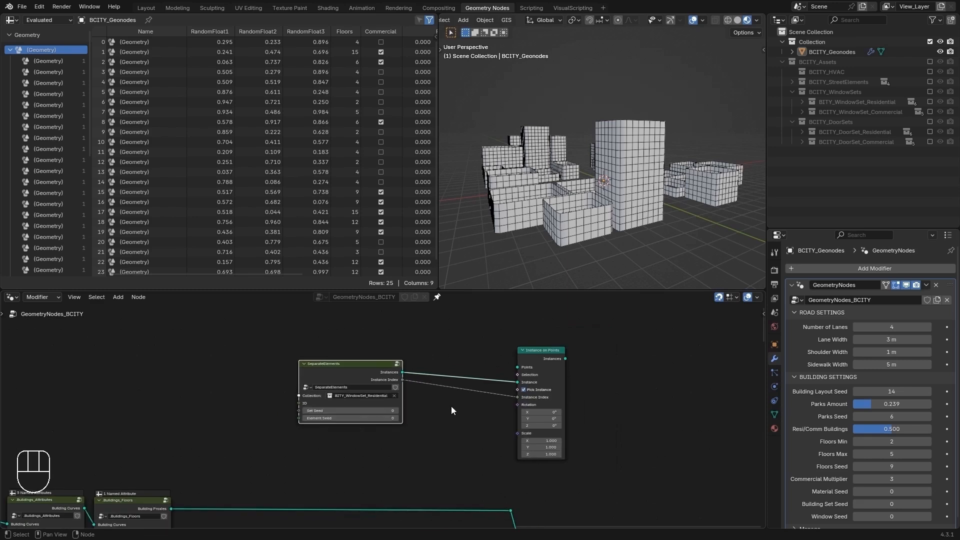
pyautogui.moveTo(451, 406); pyautogui.dragTo(461, 401, button='middle')
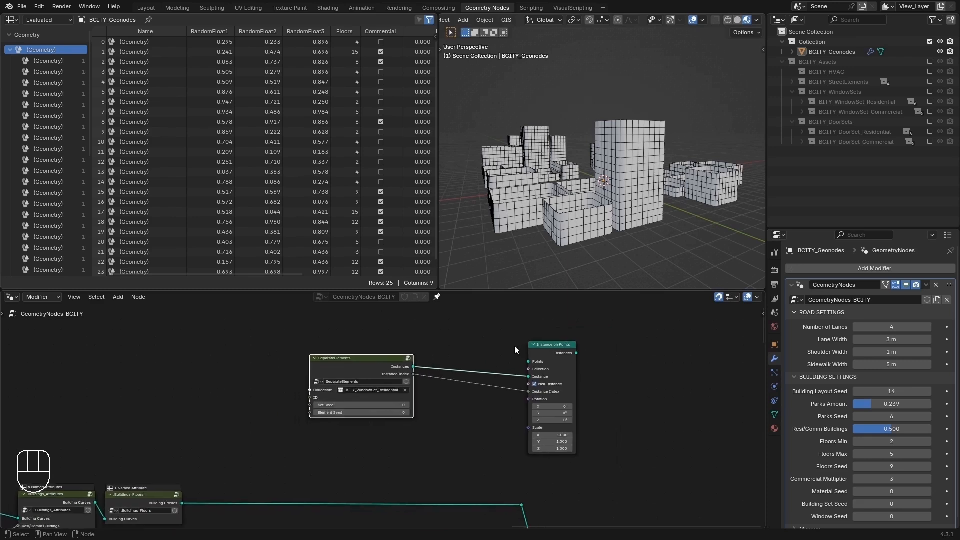
pyautogui.click(702, 20)
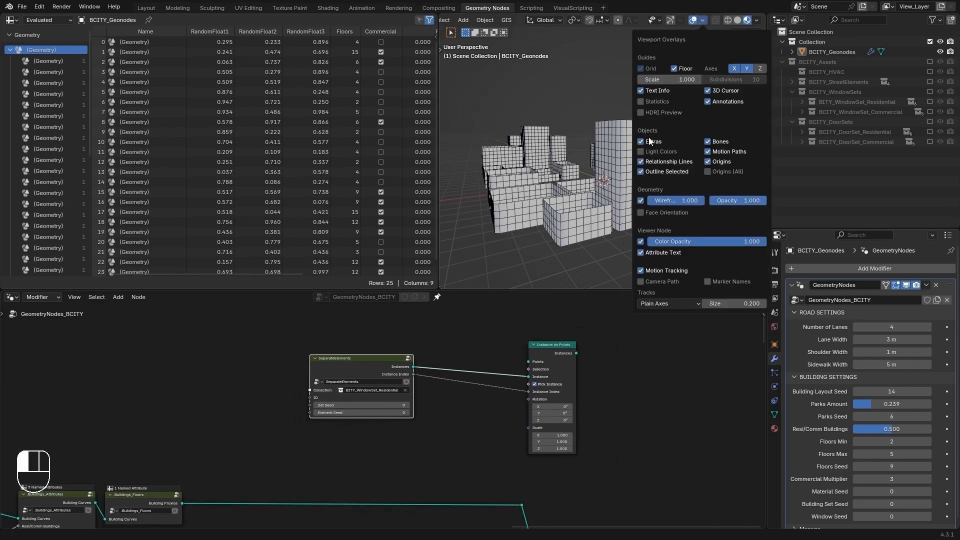
pyautogui.click(641, 201)
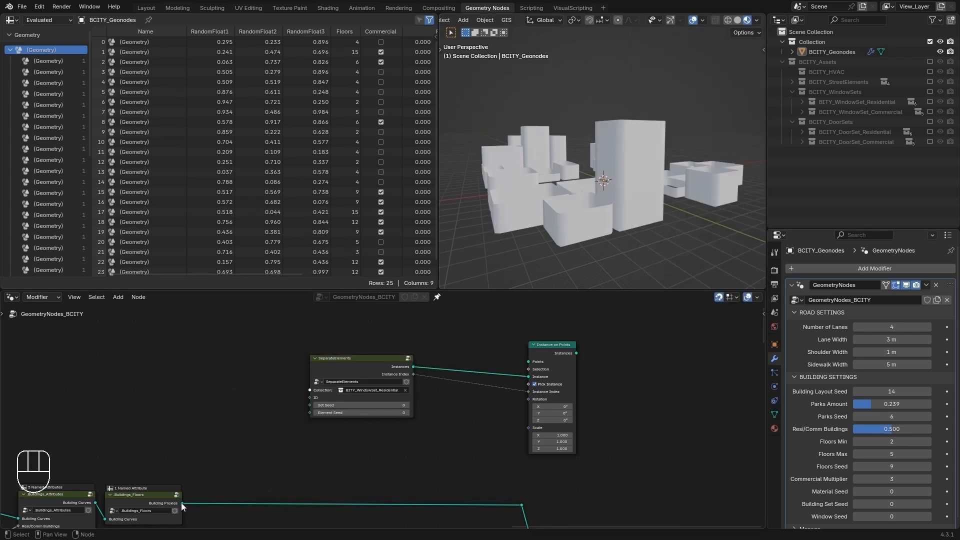
# Step: Connect the Buildings_Floors Building Proxies output to Instance on Points' Points input, preview the node with a Viewer and inspect the facades
pyautogui.moveTo(182, 502); pyautogui.dragTo(532, 361)
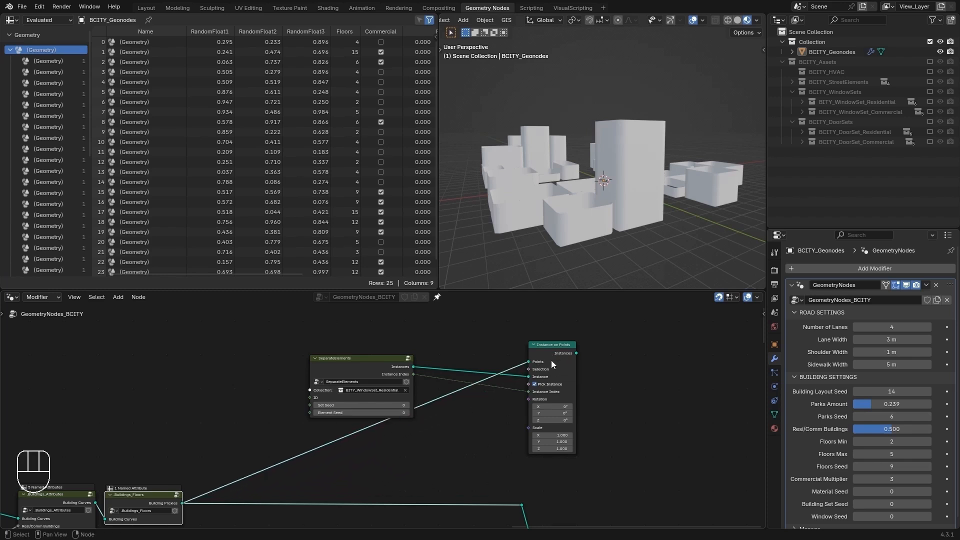
pyautogui.click(551, 360)
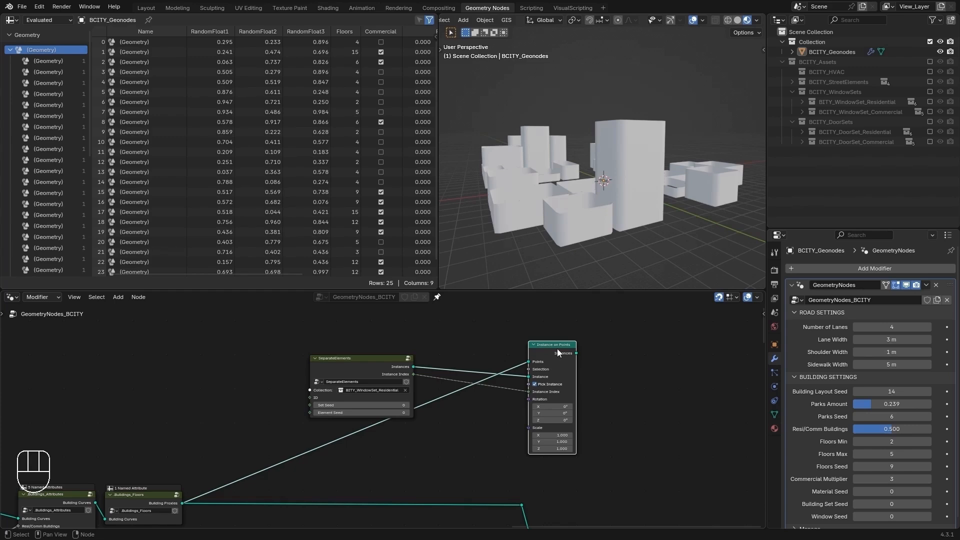
pyautogui.keyDown('ctrl'); pyautogui.keyDown('shift'); pyautogui.click(557, 349); pyautogui.keyUp('shift'); pyautogui.keyUp('ctrl')
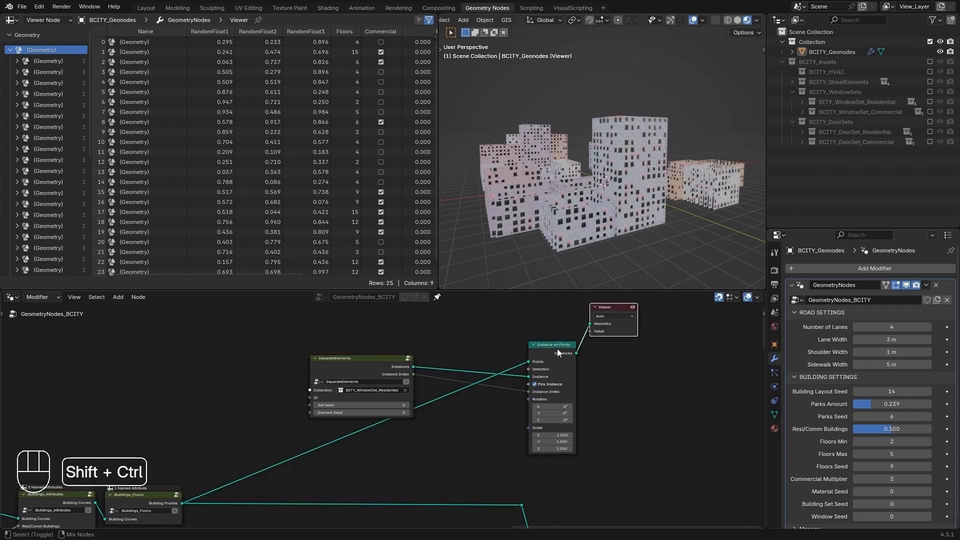
pyautogui.moveTo(622, 172)
pyautogui.mouseDown(button='middle')
pyautogui.moveTo(599, 196)
pyautogui.moveTo(583, 184)
pyautogui.moveTo(629, 178)
pyautogui.moveTo(588, 168)
pyautogui.moveTo(689, 169)
pyautogui.moveTo(603, 178)
pyautogui.mouseUp(button='middle')
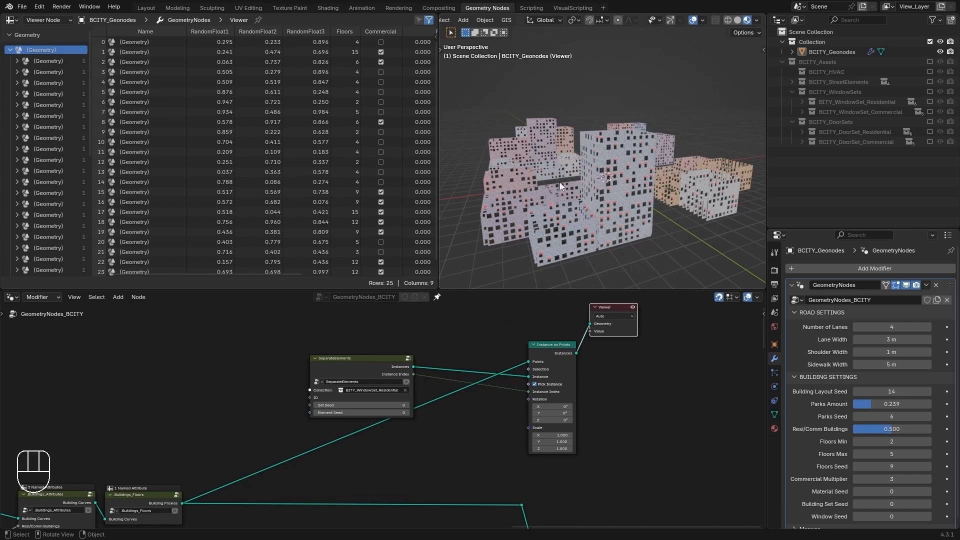
pyautogui.scroll(8, 625, 211)
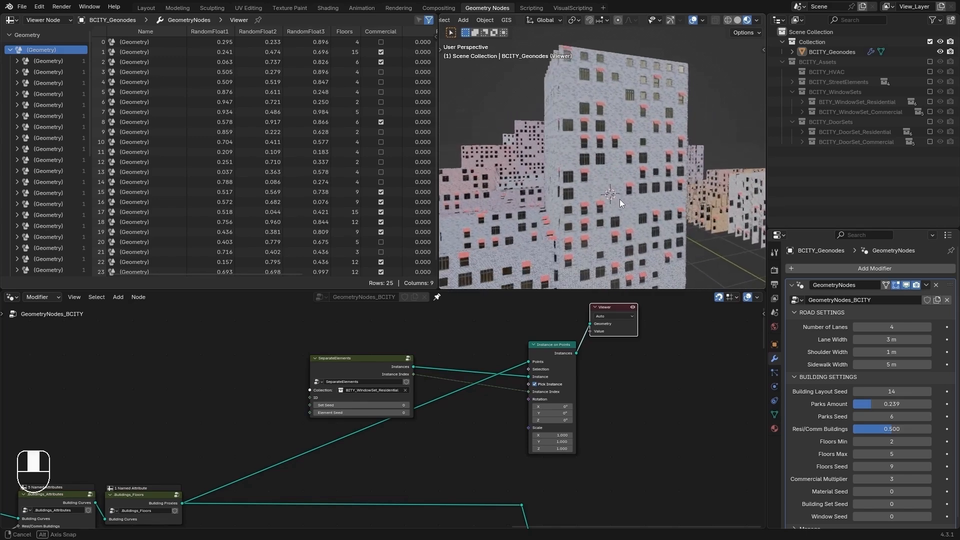
pyautogui.moveTo(620, 199); pyautogui.dragTo(552, 177, button='middle')
pyautogui.scroll(-5, 614, 194)
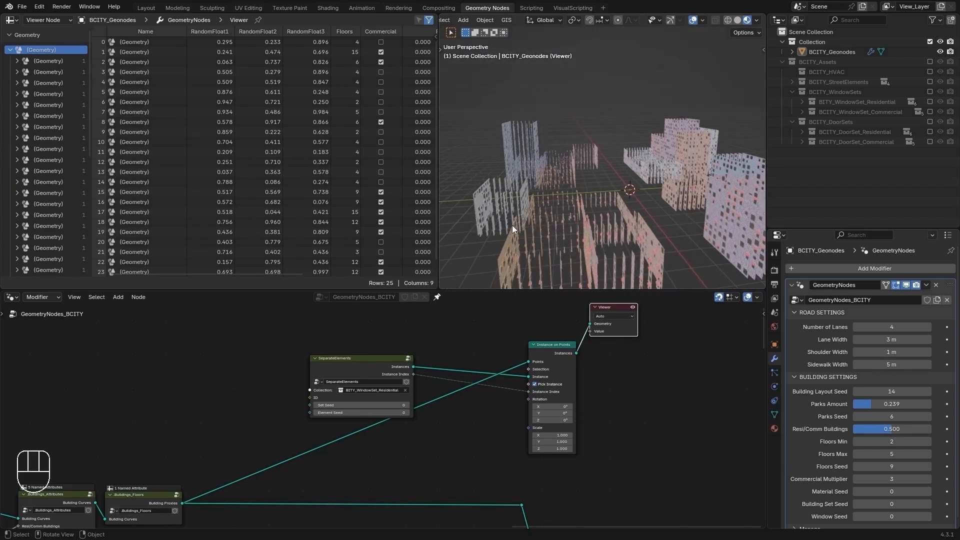
pyautogui.moveTo(521, 229); pyautogui.dragTo(619, 215, button='middle')
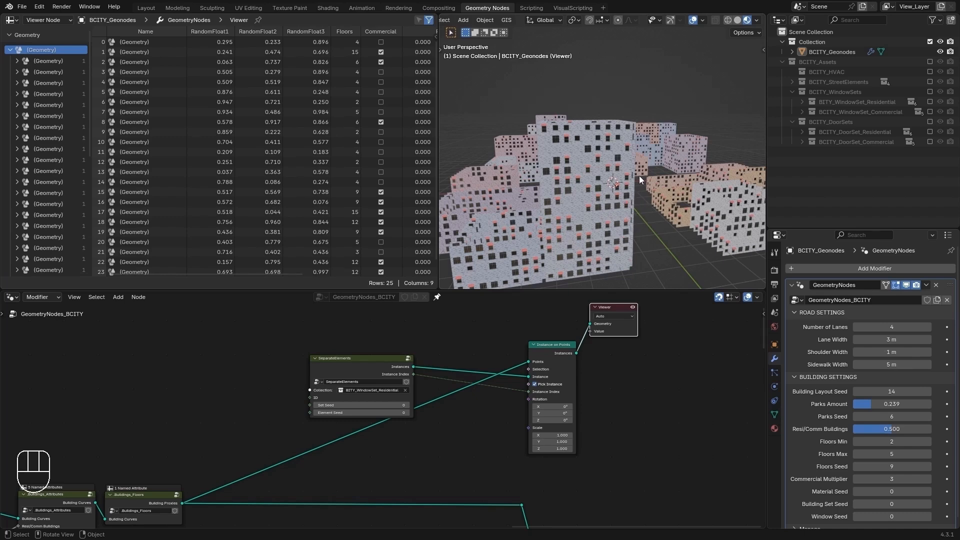
pyautogui.moveTo(638, 173); pyautogui.dragTo(640, 183, button='middle')
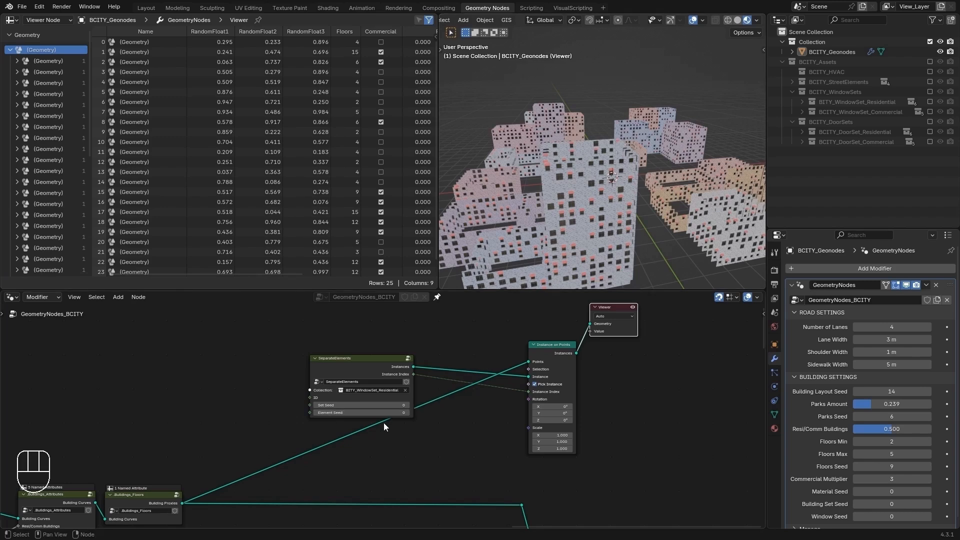
# Step: Raise the Element Seed on the SeparateElements node to 8 in single steps to test the window variation
pyautogui.scroll(1, 435, 407)
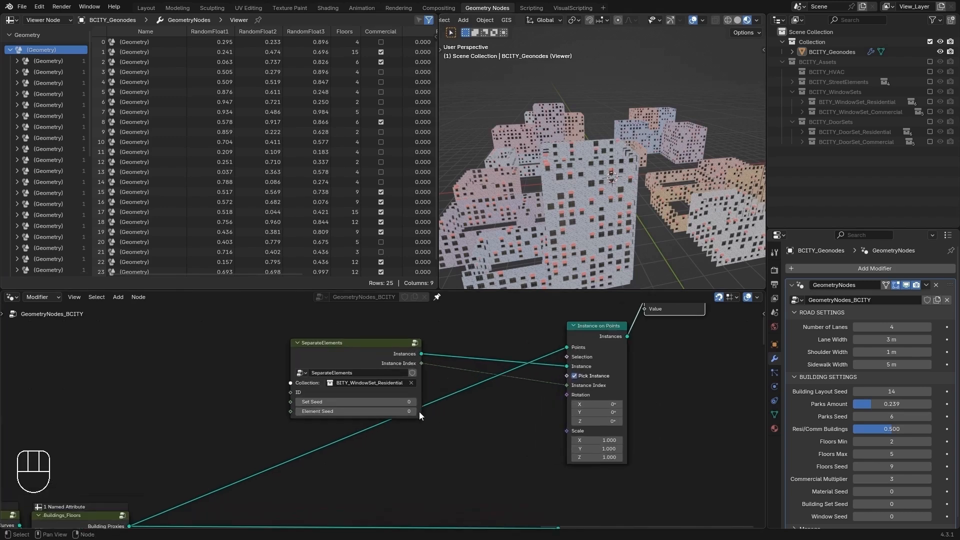
pyautogui.click(413, 411)
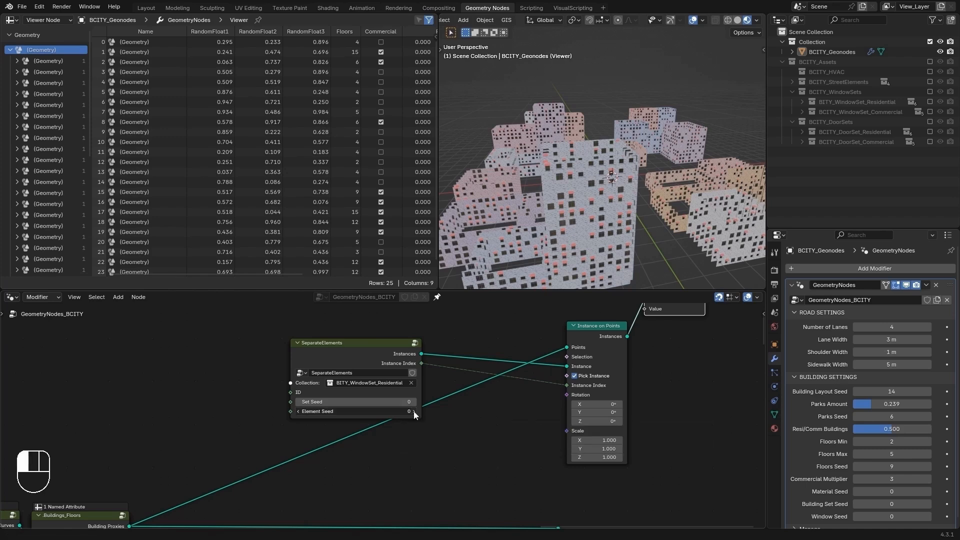
pyautogui.click(413, 411)
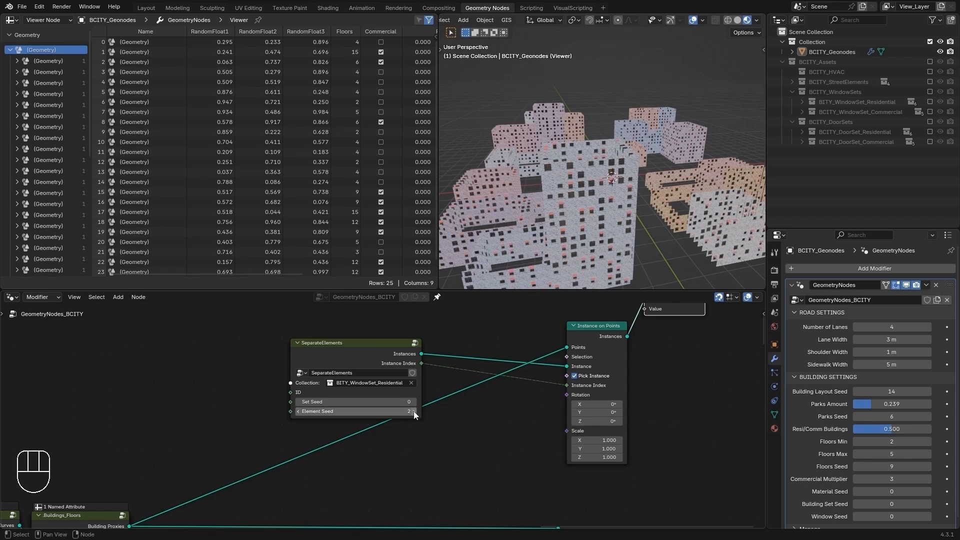
pyautogui.click(413, 411)
pyautogui.click(414, 411)
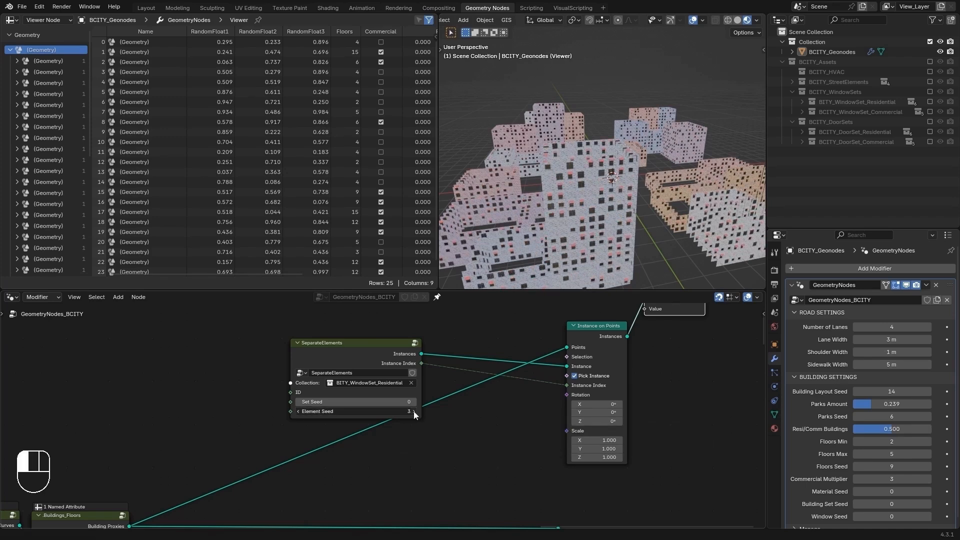
pyautogui.click(413, 411)
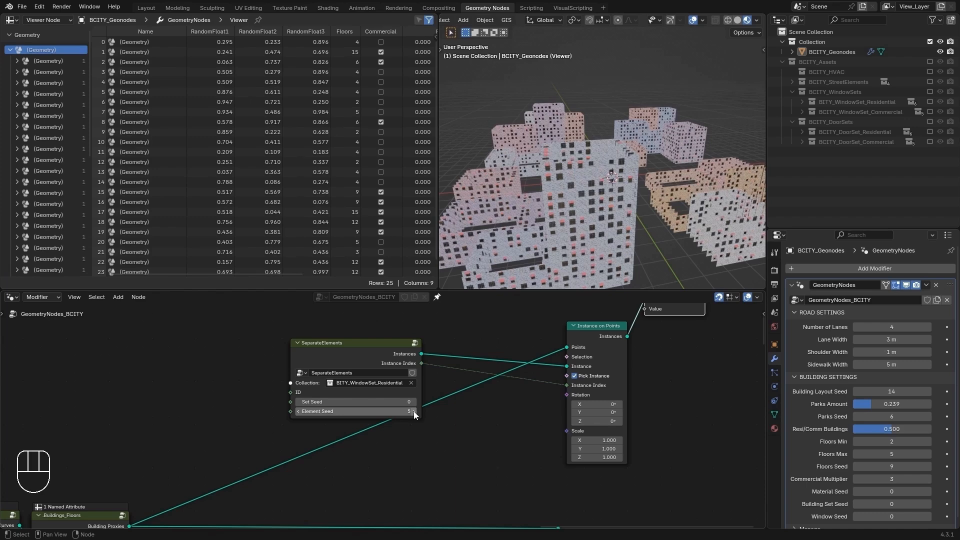
pyautogui.click(413, 411)
pyautogui.click(413, 412)
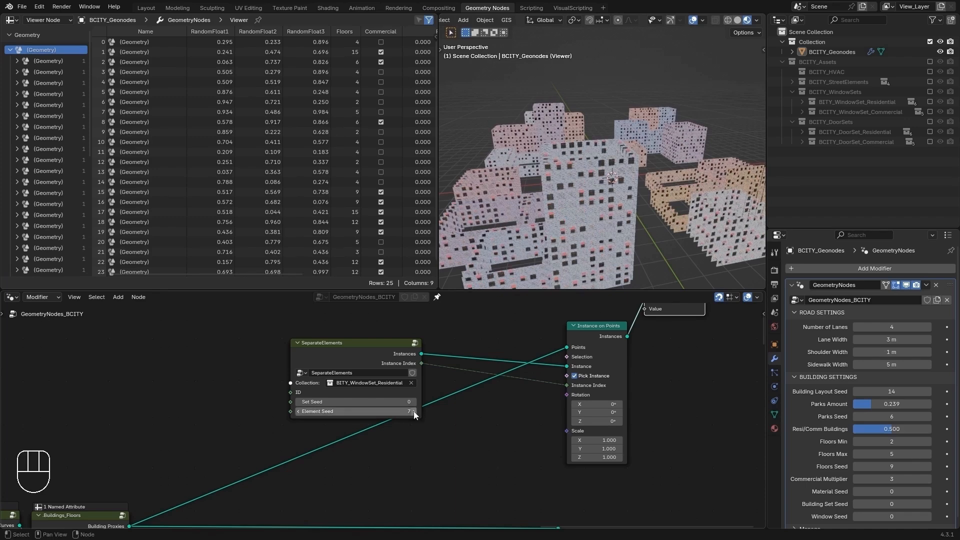
pyautogui.click(413, 411)
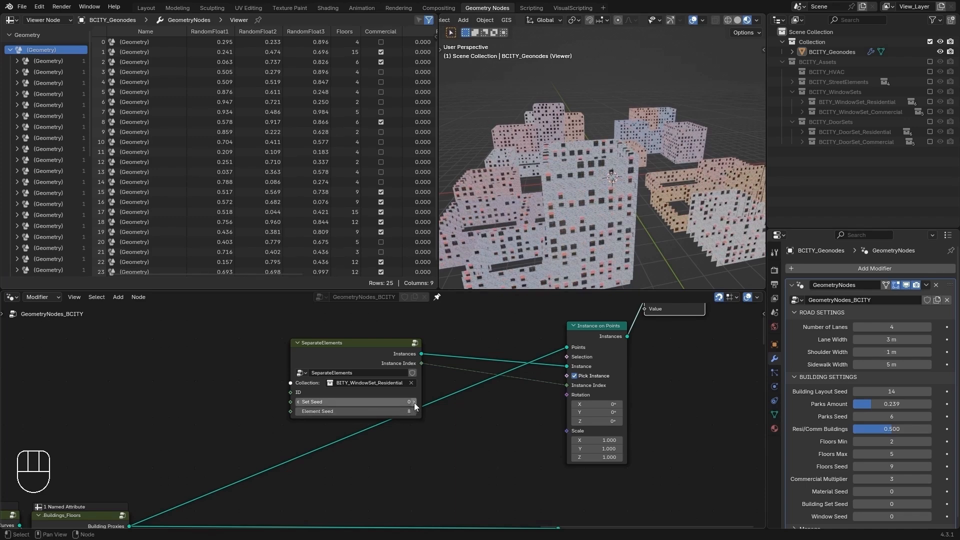
# Step: Raise the Set Seed on the SeparateElements node to 5 and inspect the window set on the building facades up close
pyautogui.click(413, 402)
pyautogui.click(413, 402)
pyautogui.click(414, 402)
pyautogui.click(414, 402)
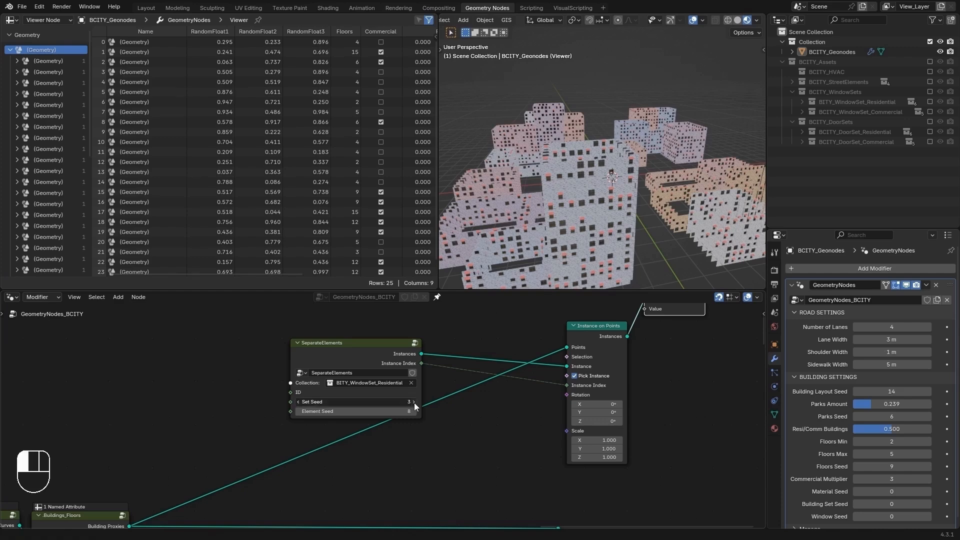
pyautogui.click(414, 403)
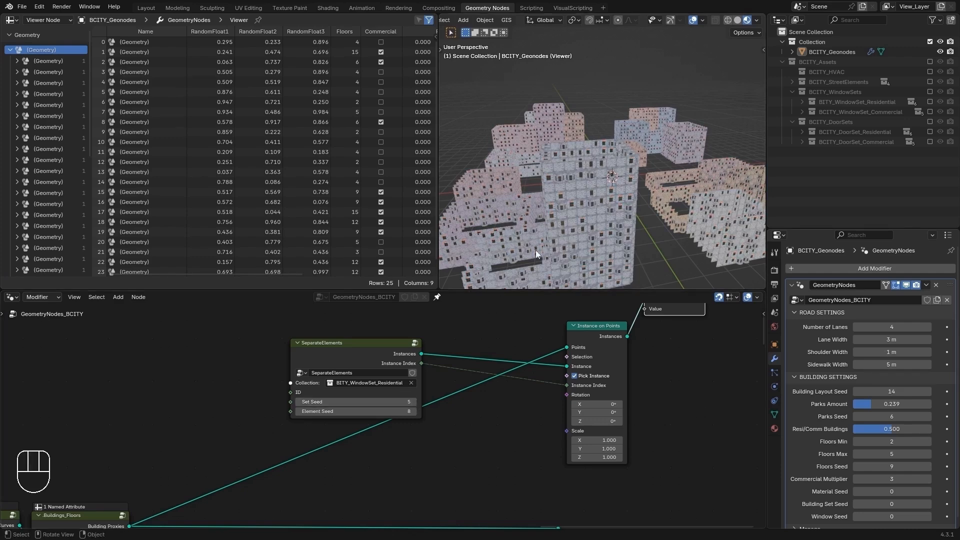
pyautogui.moveTo(560, 220); pyautogui.dragTo(566, 199, button='middle')
pyautogui.scroll(3, 566, 200)
pyautogui.scroll(2, 566, 201)
pyautogui.moveTo(566, 199); pyautogui.dragTo(567, 198, button='middle')
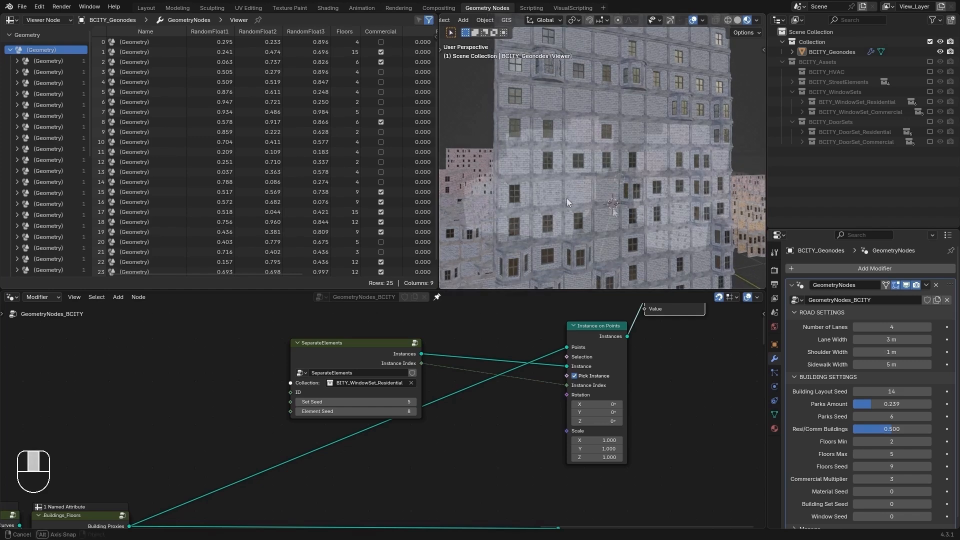
pyautogui.scroll(-2, 566, 198)
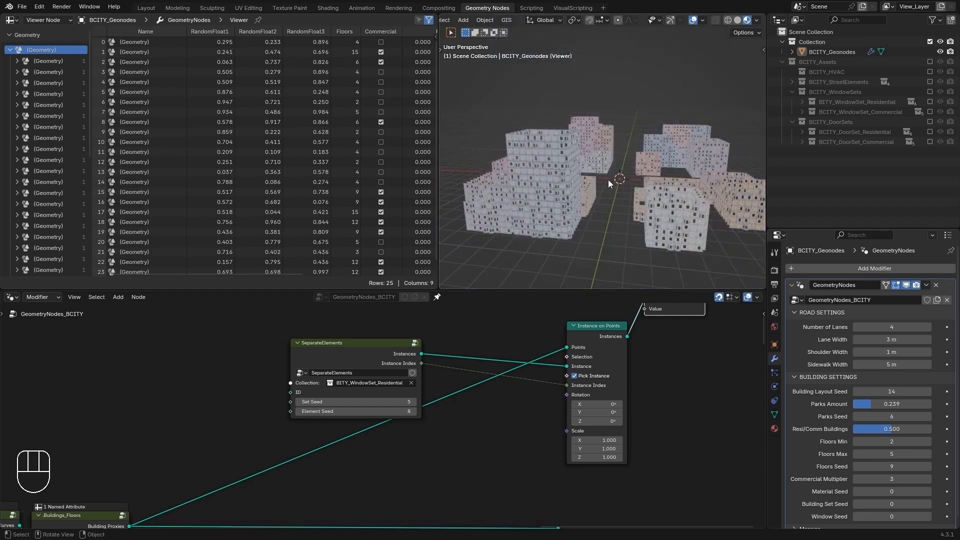